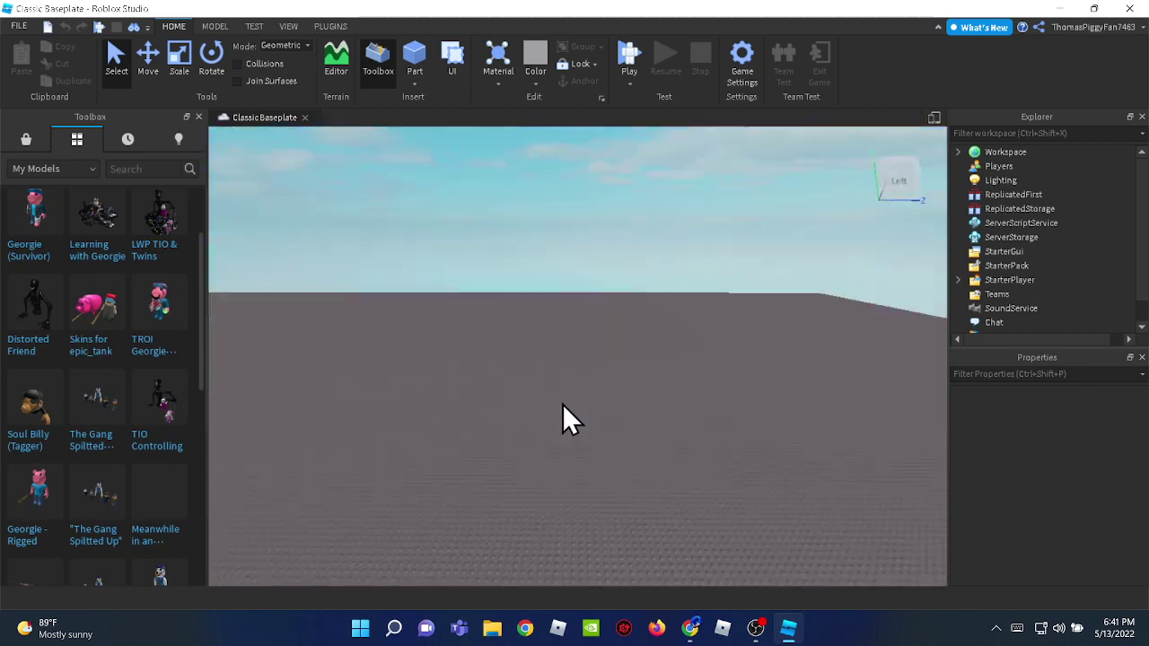
key("d")
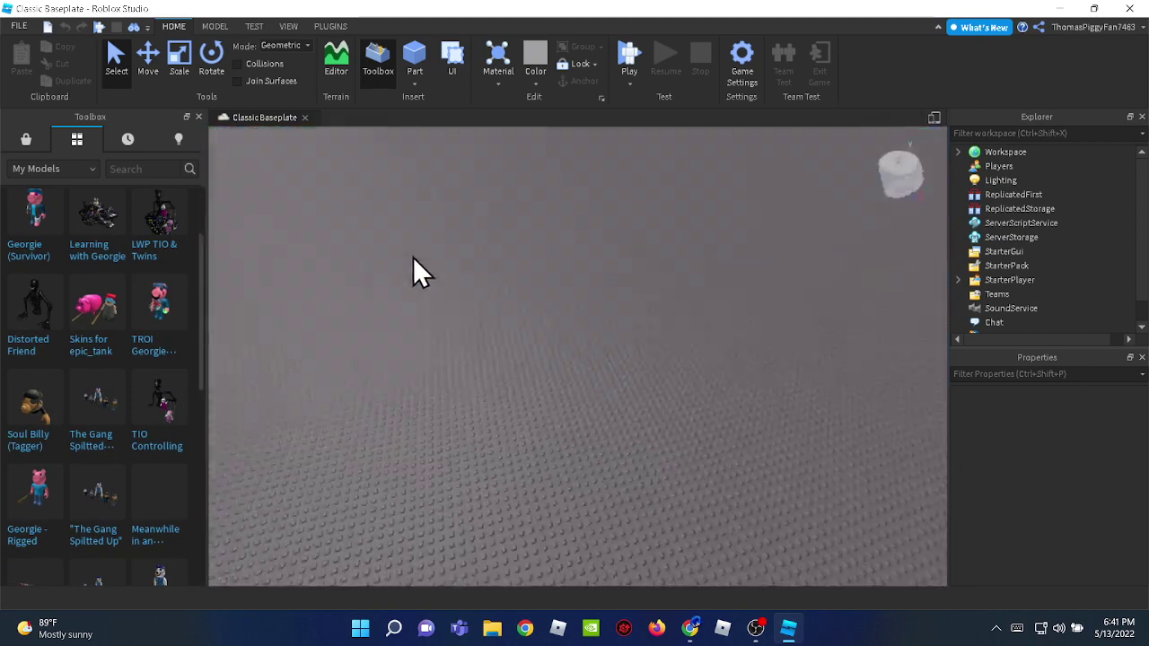
right_click_drag(755, 221, 664, 391)
right_click_drag(551, 428, 470, 313)
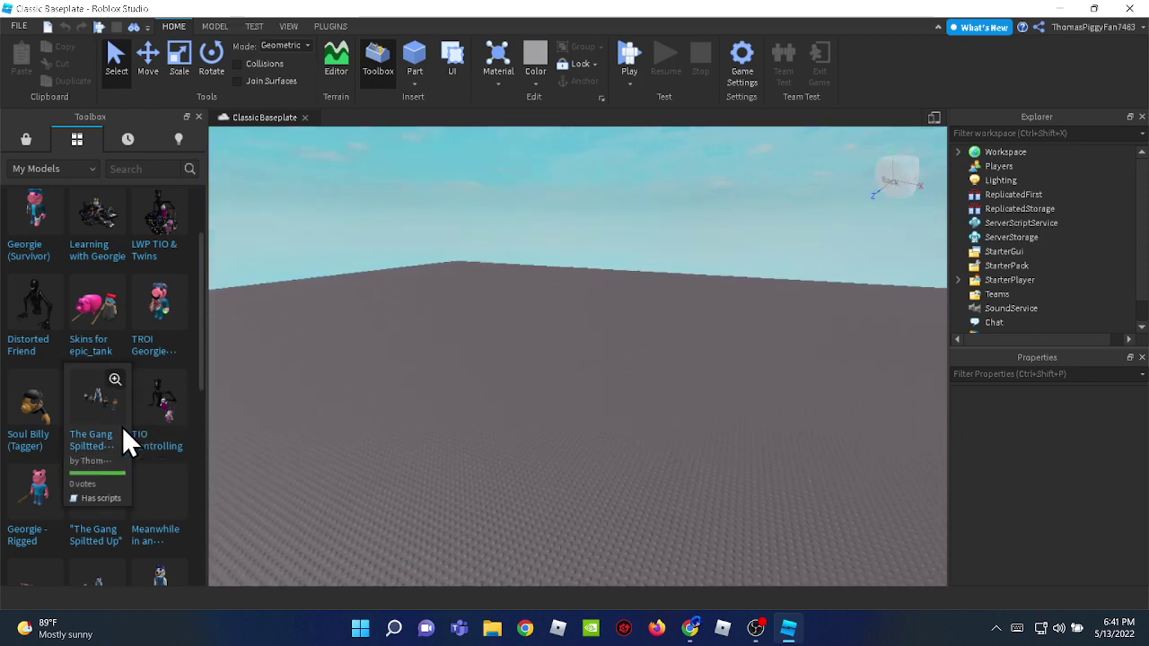
right_click_drag(278, 436, 182, 426)
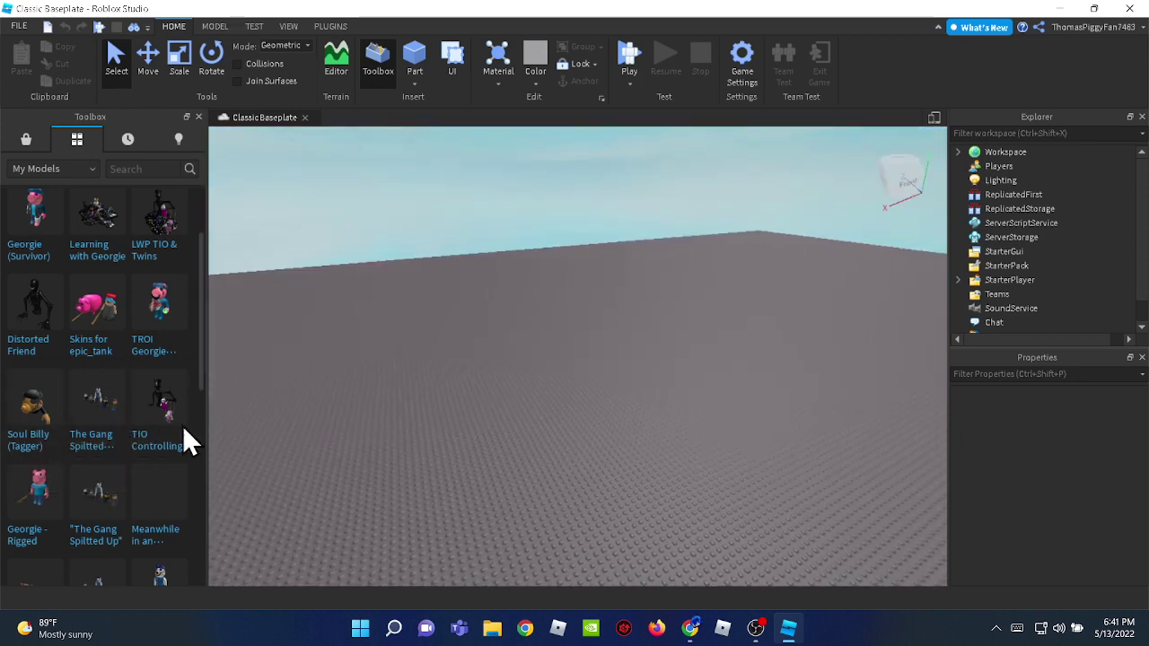
- Insert the saved "The Gang Splitted Up" character pack onto the baseplate
mouse_move(94, 402)
right_click_drag(438, 414, 604, 437)
left_click(652, 424)
scroll(652, 425, "up", 8)
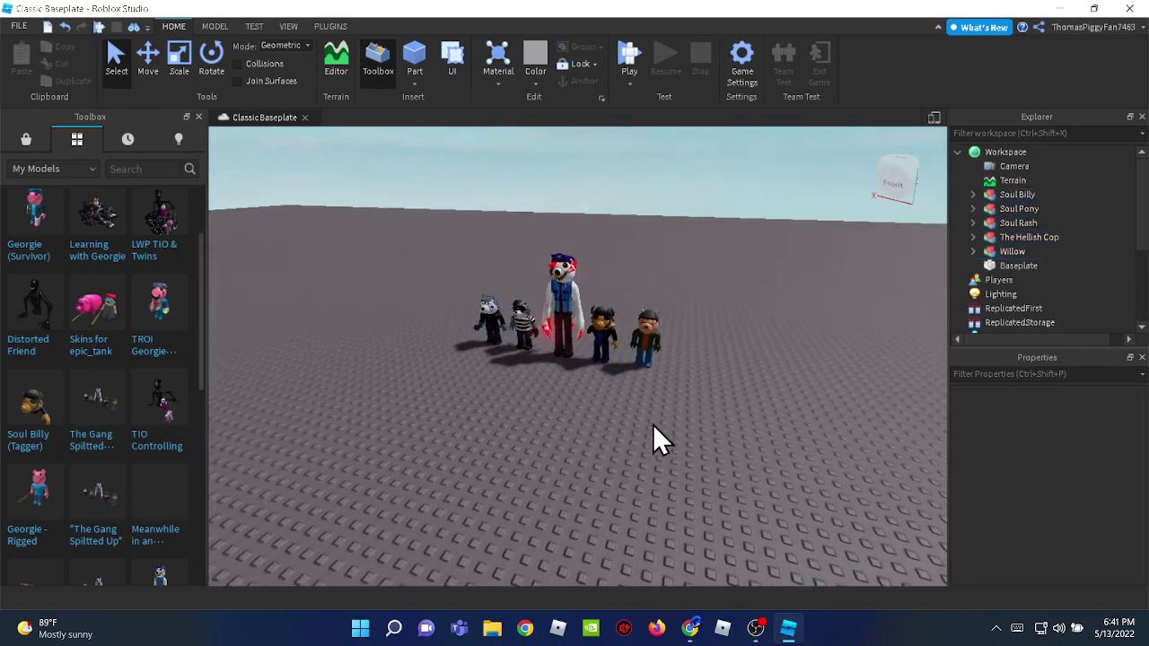
- Delete Willow from the inserted group of characters
scroll(653, 425, "down", 8)
scroll(616, 396, "up", 3)
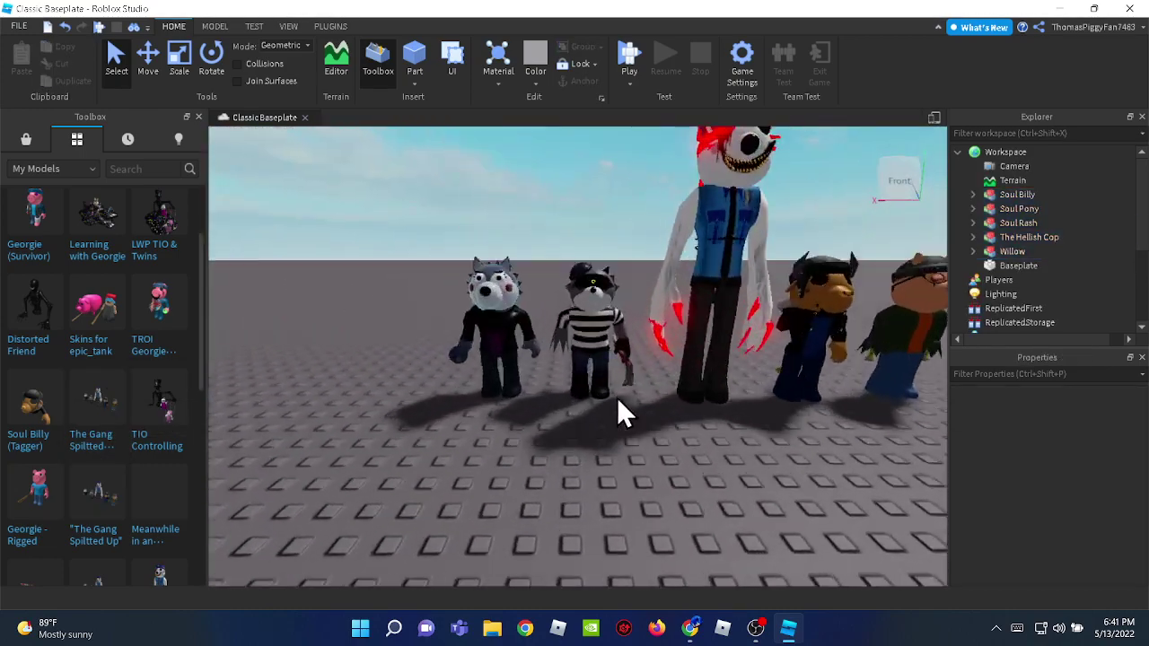
scroll(512, 350, "down", 3)
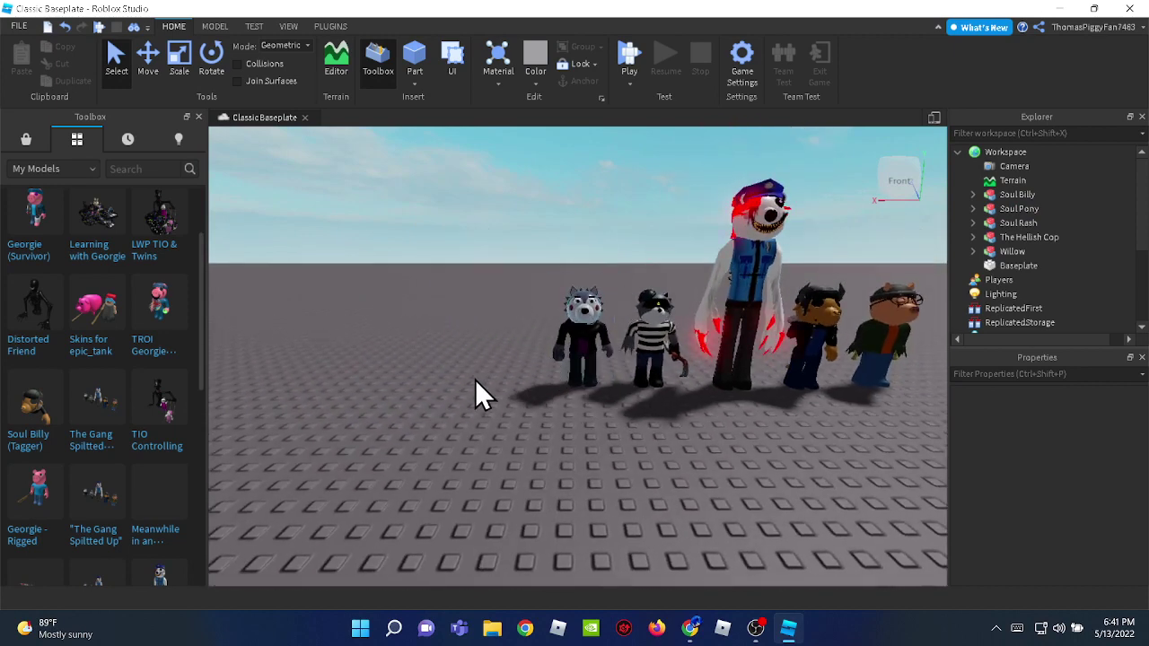
scroll(125, 343, "down", 6)
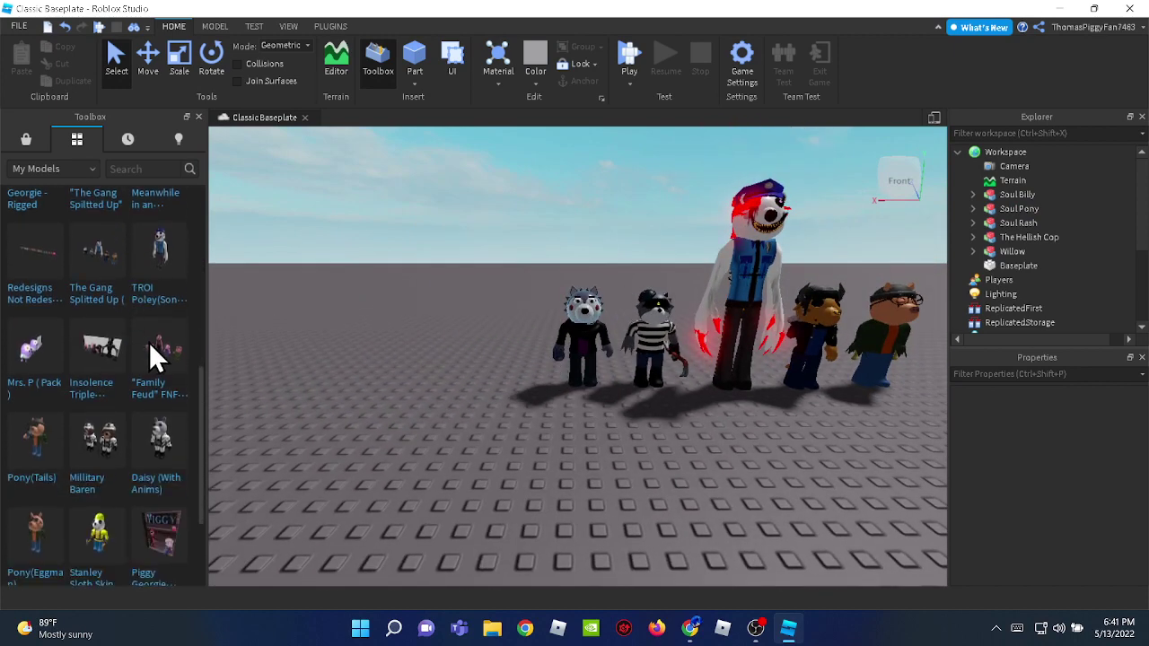
right_click_drag(477, 421, 470, 390)
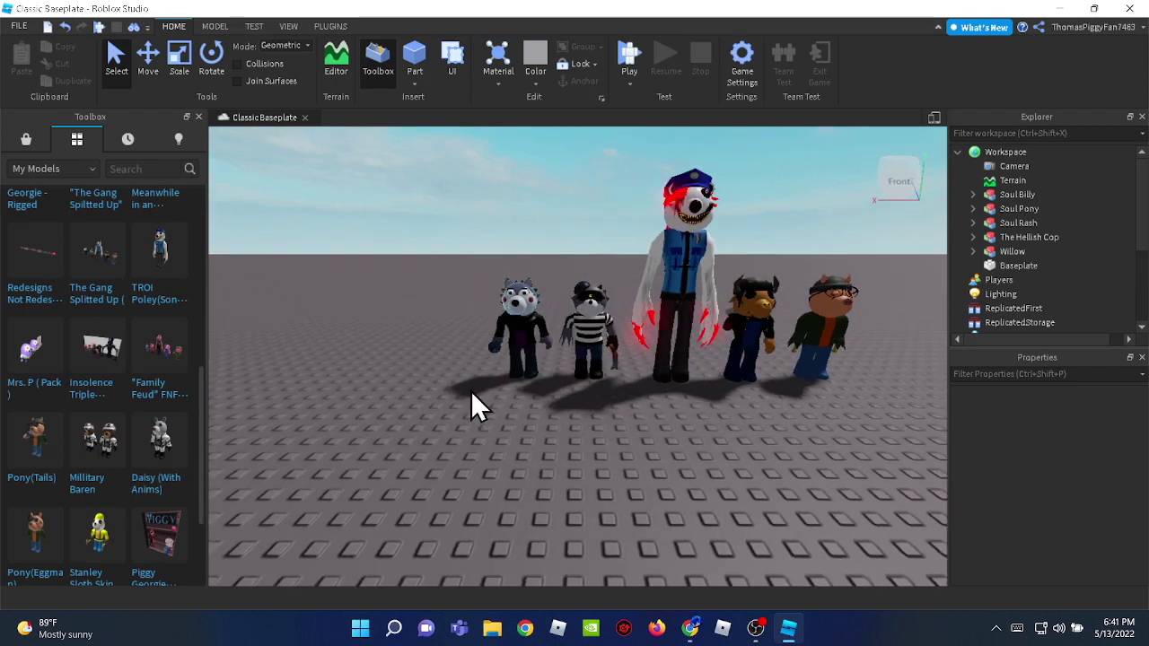
left_click(516, 340)
key("Delete")
- Move Soul Rash to the far end of the character row, beside Soul Pony
mouse_move(772, 341)
right_mouse_down()
mouse_move(745, 341)
mouse_move(754, 340)
right_mouse_up()
key("a")
left_click_drag(700, 412, 695, 498)
key("d")
scroll(777, 469, "down", 3)
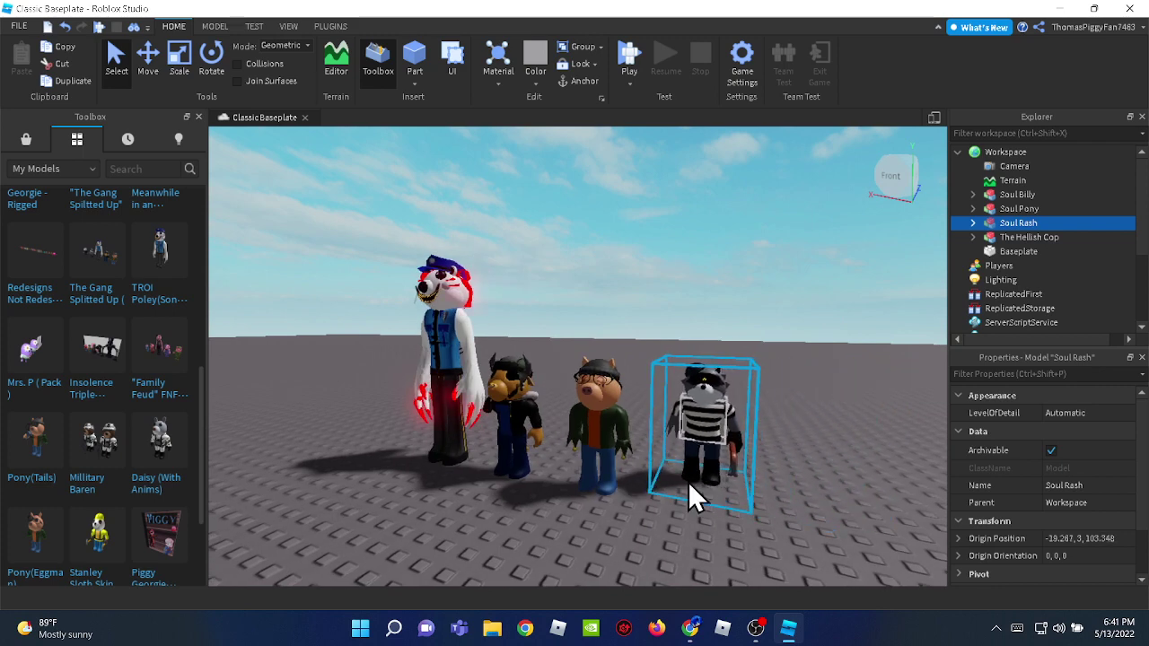
- Delete Soul Pony and clear all remaining characters off the baseplate
left_click(598, 444)
scroll(502, 512, "up", 3)
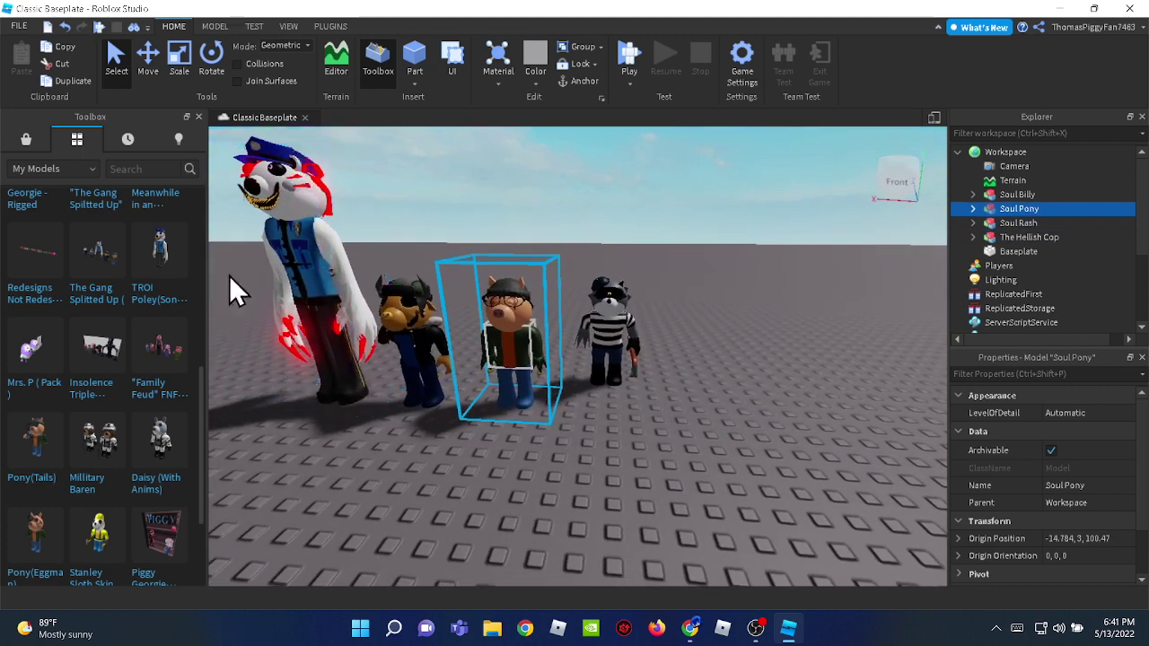
key("Delete")
left_click(610, 341)
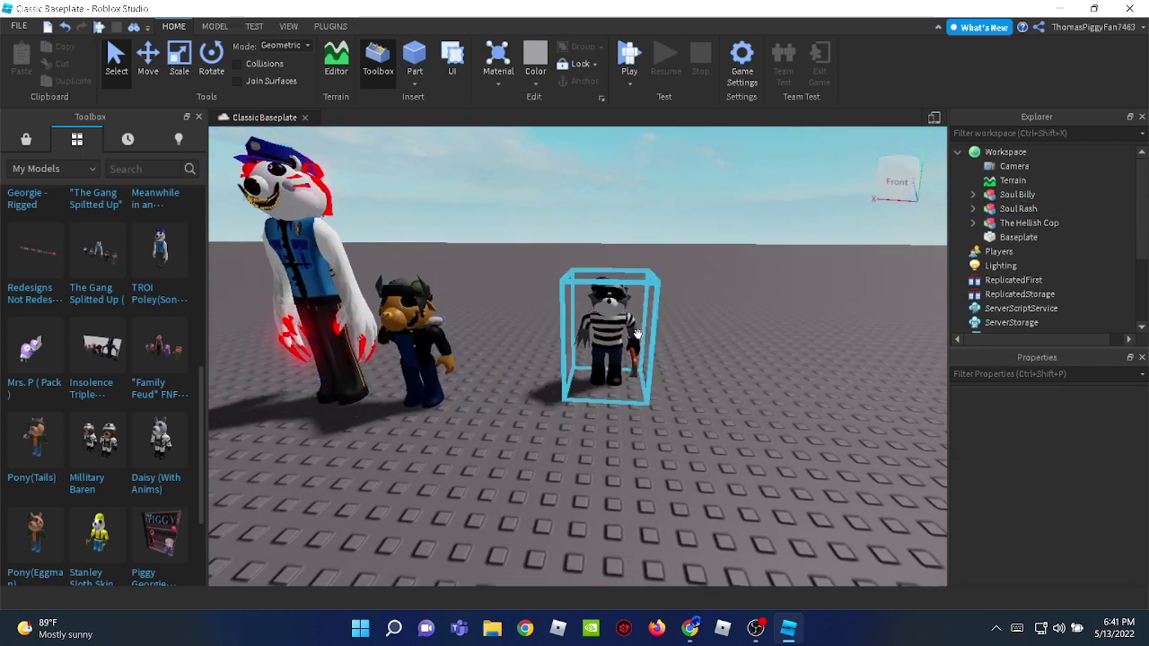
left_click_drag(610, 341, 580, 325)
key("ctrl+a")
key("Delete")
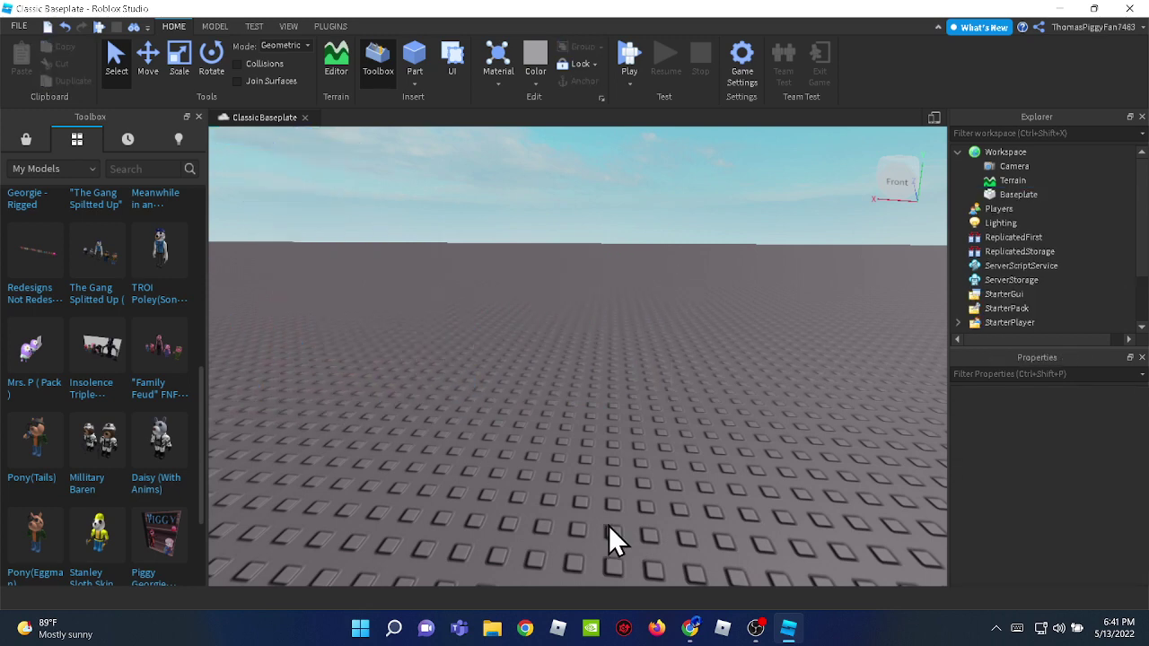
- Search the marketplace models for "Willow"
left_click(18, 142)
key("Caps_Lock")
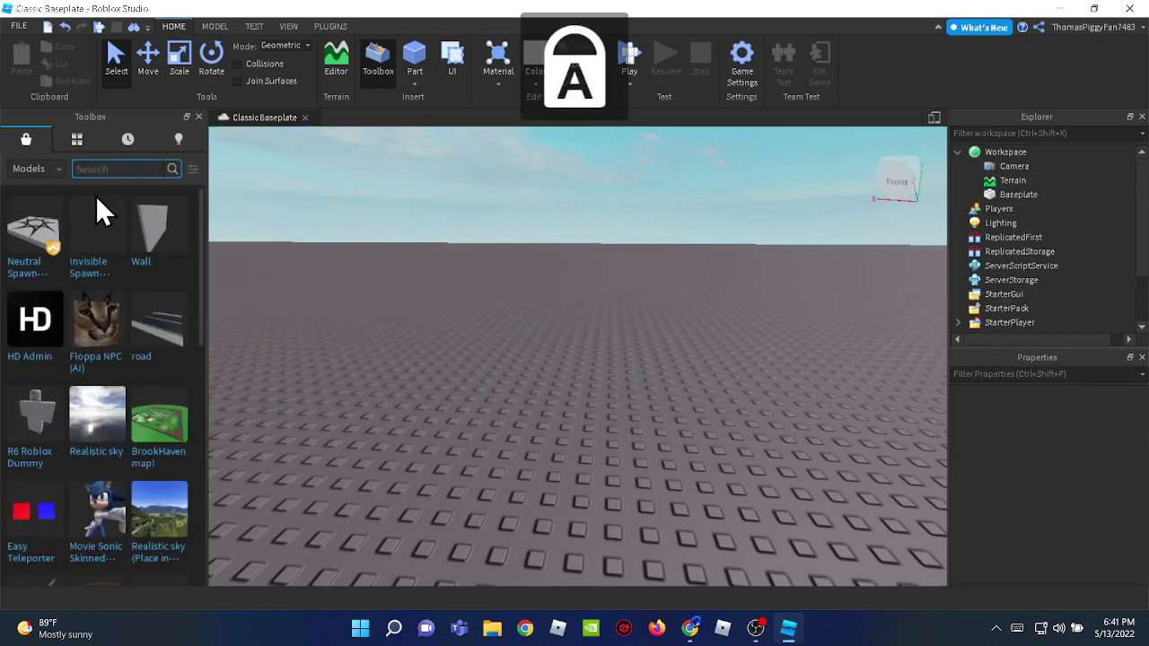
key("Caps_Lock")
type("W")
key("Caps_Lock")
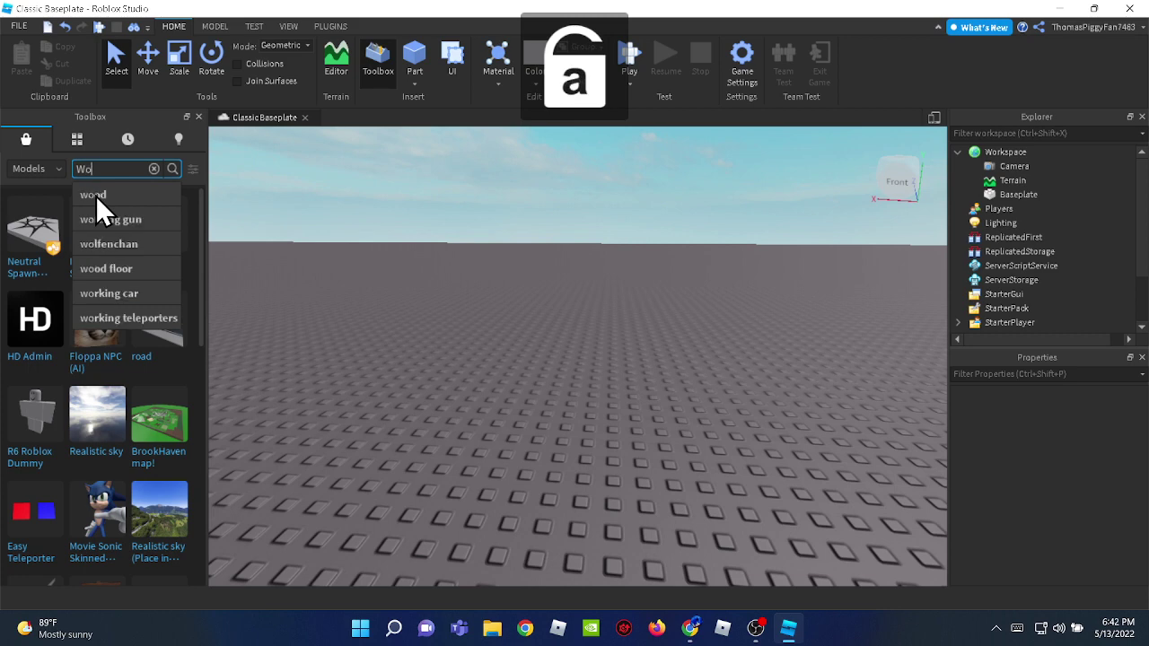
type("illow")
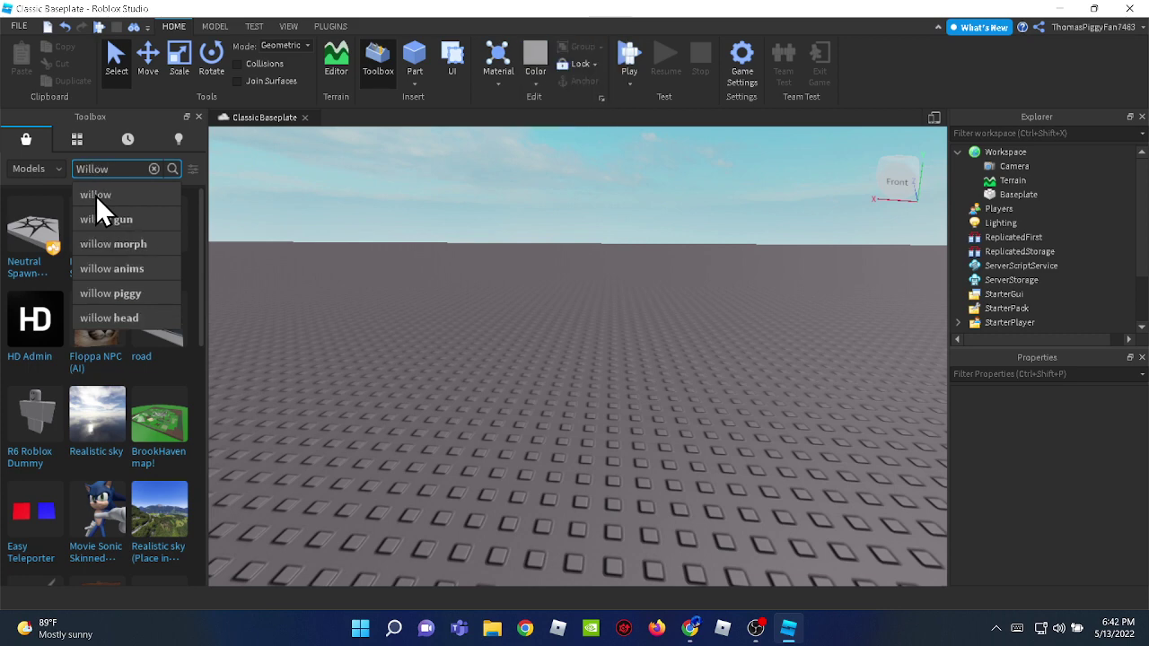
key("Return")
- Insert the "Piggy Book 2: Willow and Tigry Fight Anims" model from the search results onto the baseplate
right_click_drag(301, 177, 320, 371)
scroll(126, 407, "down", 2)
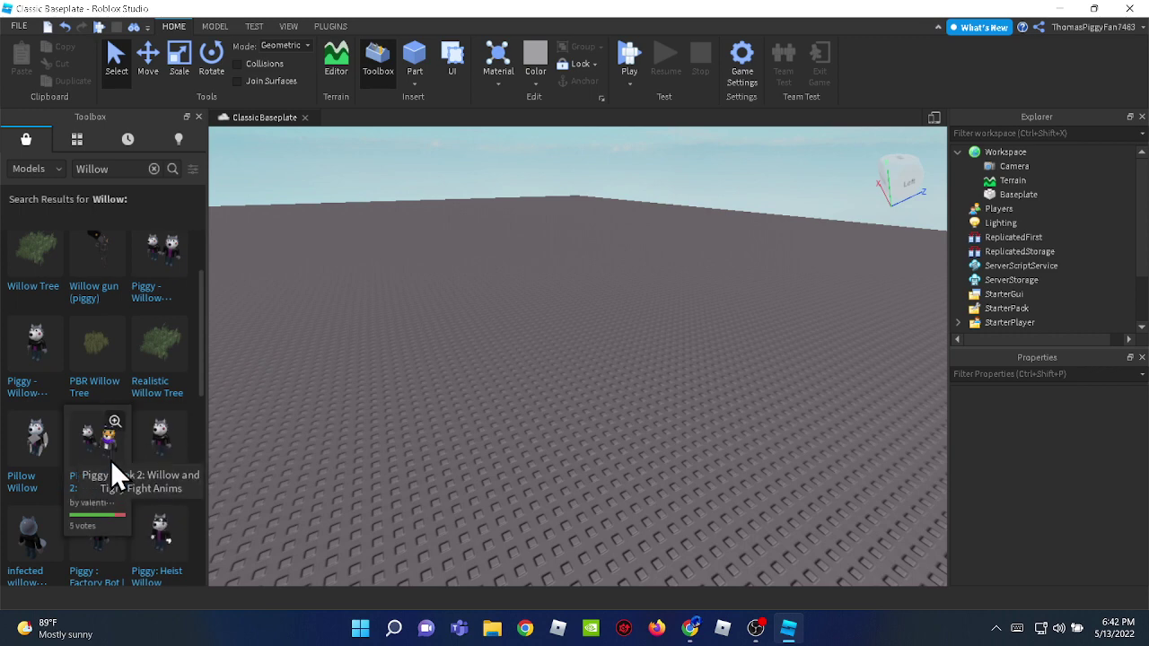
right_click_drag(556, 432, 573, 430)
left_click_drag(619, 363, 625, 357)
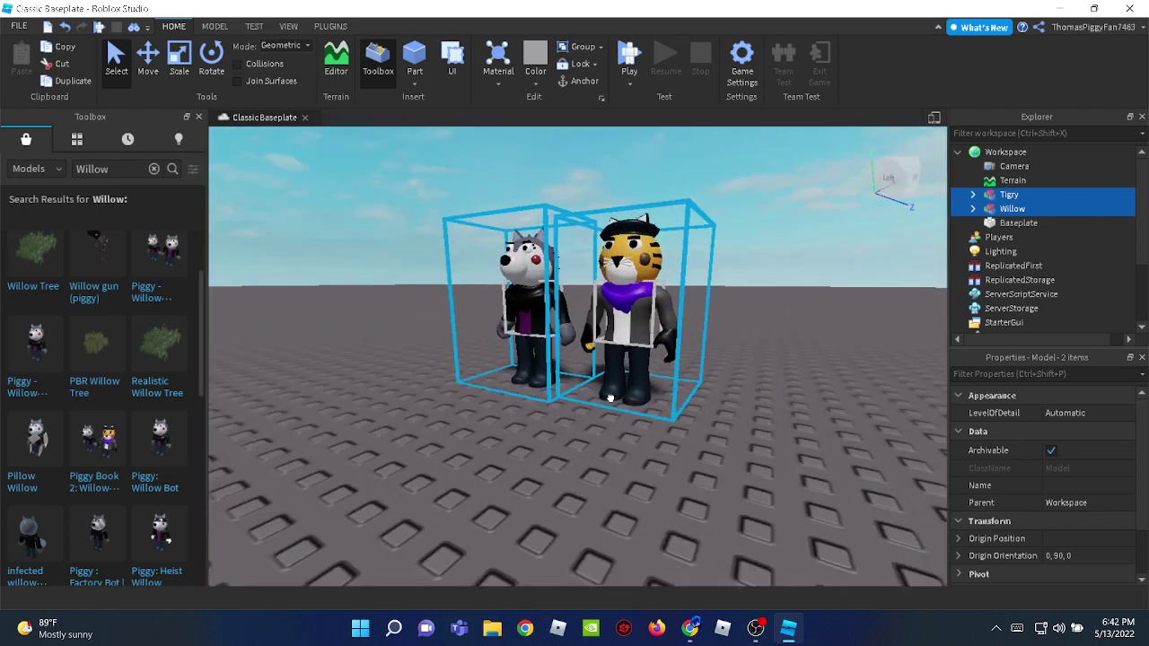
left_click(677, 426)
- Move Willow away from Tigry so the two characters stand apart
right_click_drag(679, 425, 634, 401)
left_click_drag(574, 377, 487, 327)
right_click_drag(487, 328, 251, 330)
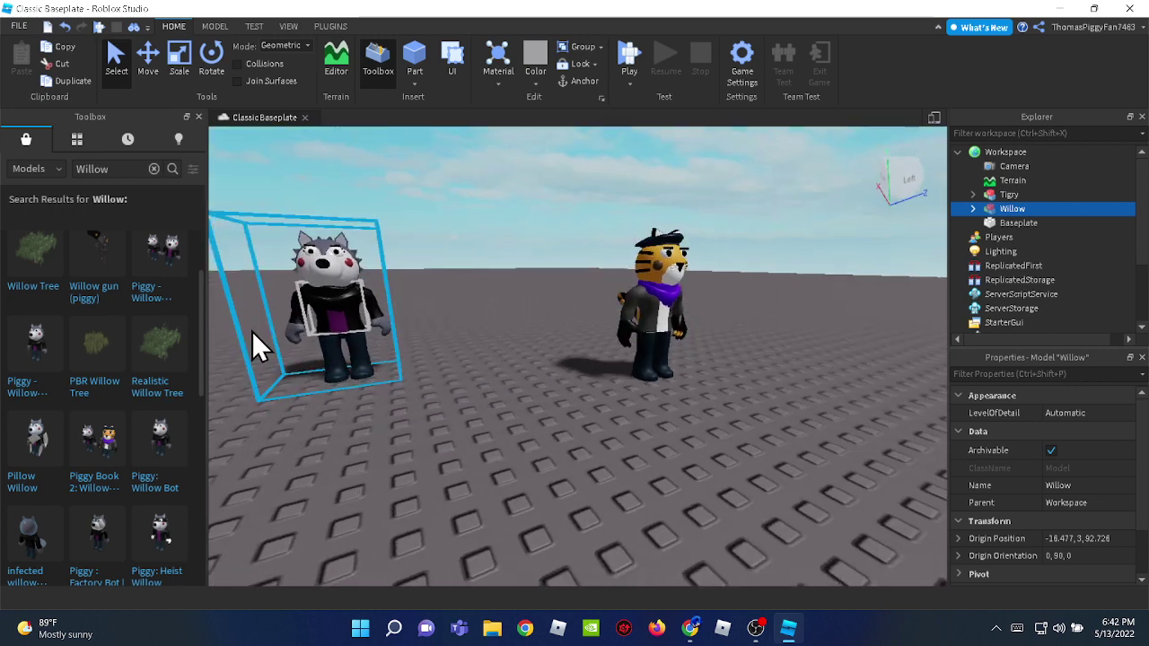
- Insert the PBR Willow Tree model and delete it again
left_click(99, 353)
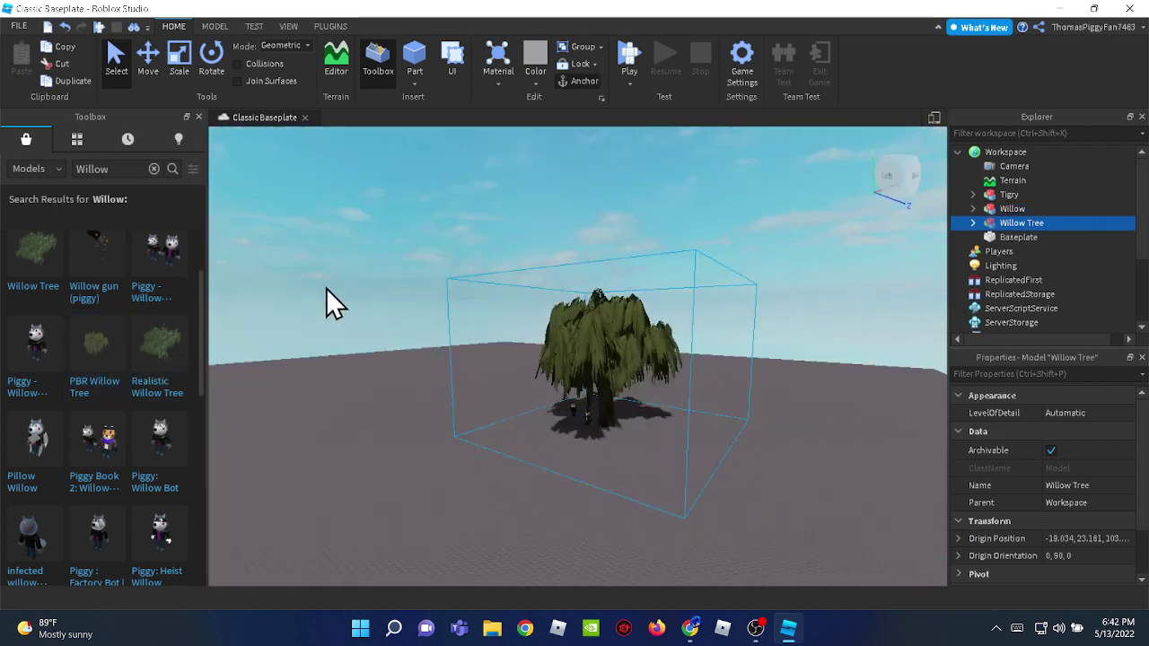
key("Delete")
- Show the recently used models and move Tigry next to Willow
left_click(88, 141)
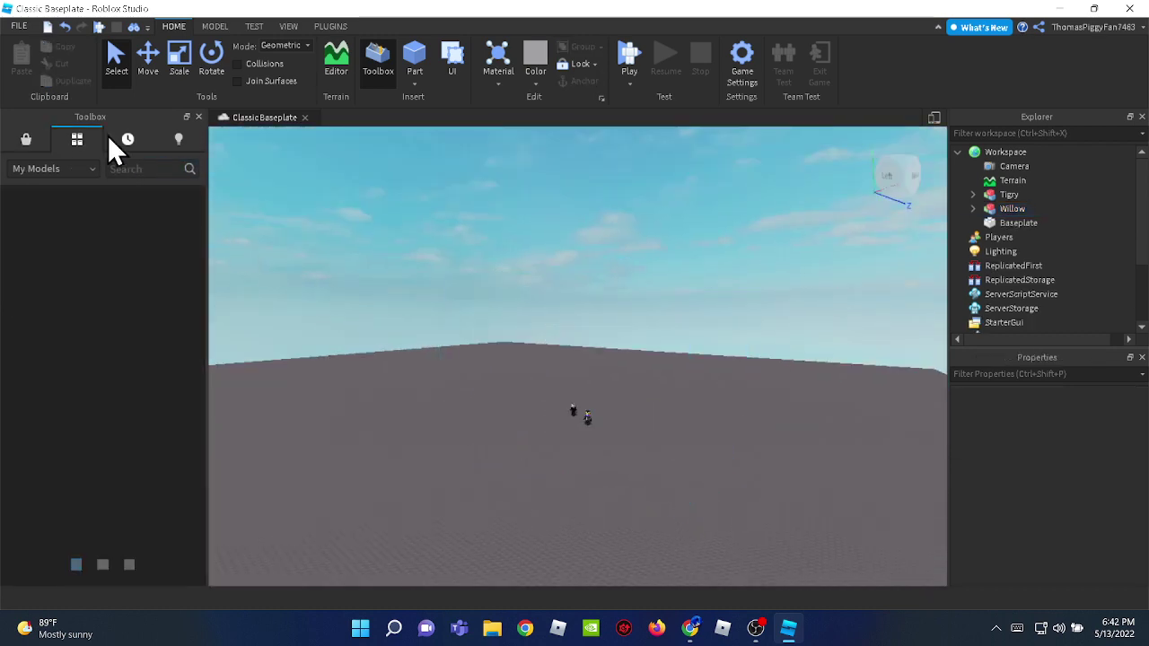
left_click(117, 136)
right_click_drag(327, 314, 535, 463)
key("w")
key("s")
left_click_drag(688, 437, 593, 446)
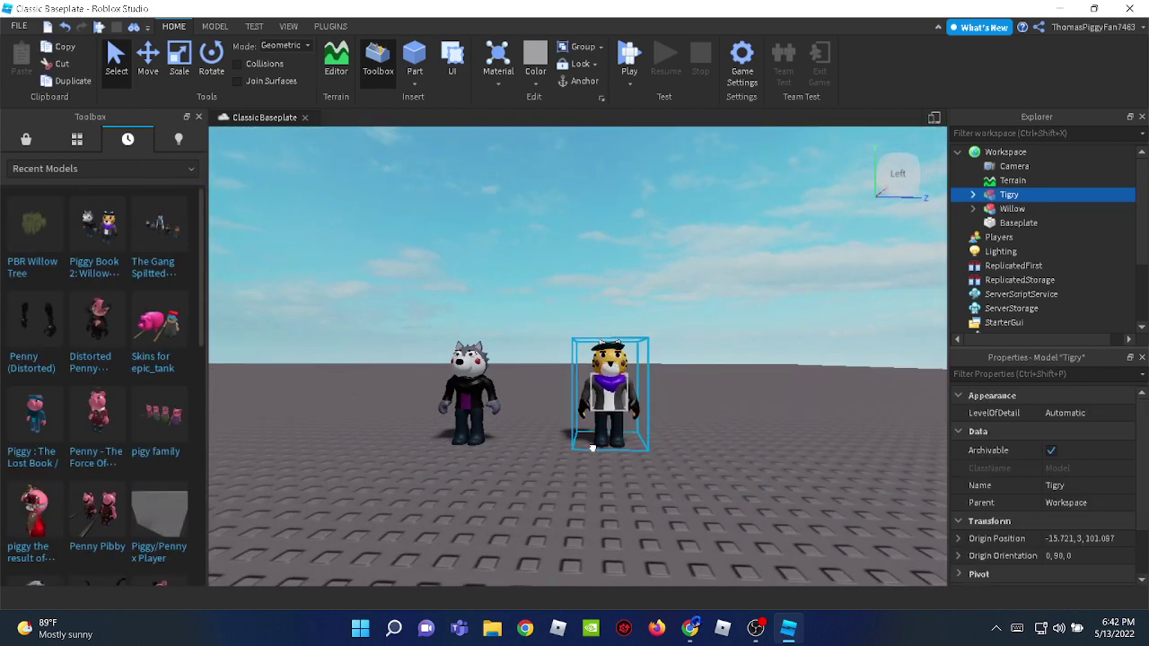
key("a")
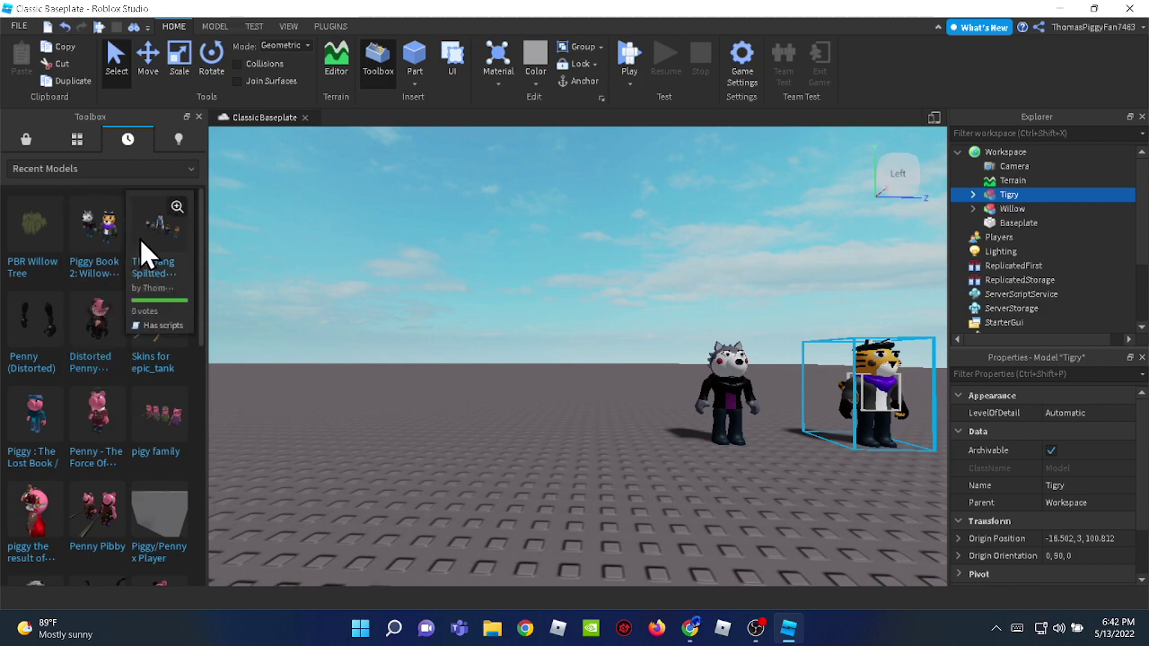
- Insert "The Gang Splitted Up" pack from the recent models and delete every character in it except Soul Pony
left_click(140, 239)
key("a")
right_click_drag(357, 265, 395, 267)
key("s")
left_click_drag(444, 246, 731, 267)
key("Delete")
key("Delete")
- Move Soul Pony across the baseplate to the free side of Willow
right_click_drag(721, 259, 731, 266)
left_click_drag(731, 266, 731, 267)
right_click_drag(731, 266, 732, 267)
left_click_drag(731, 267, 725, 267)
right_click_drag(732, 267, 724, 268)
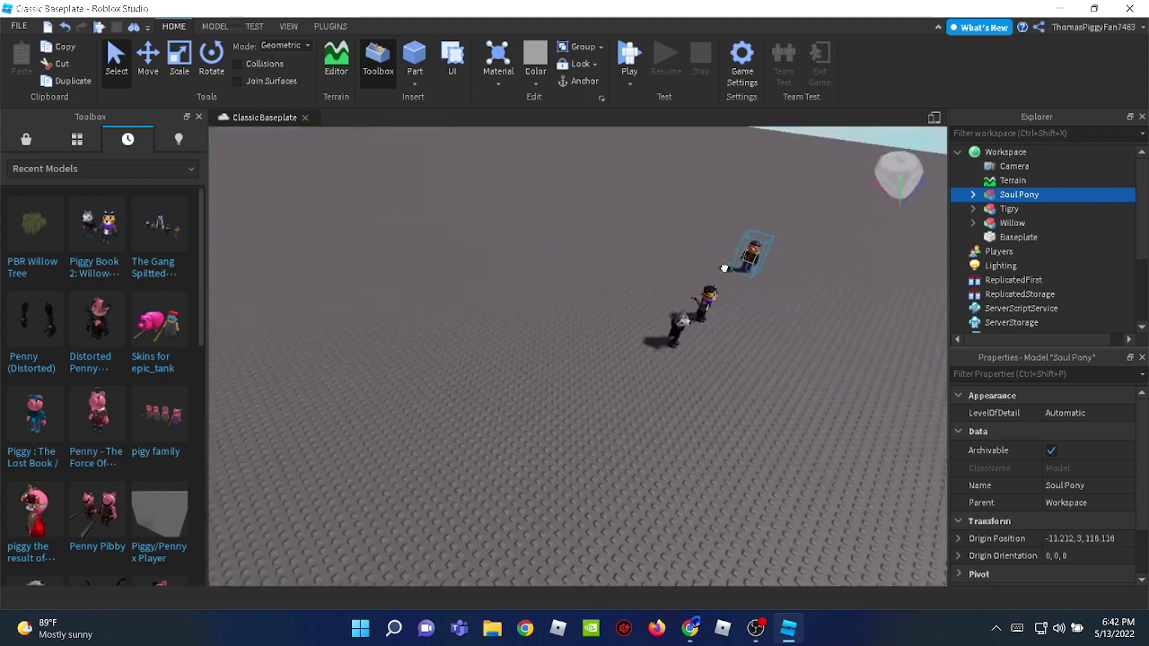
left_click_drag(724, 268, 732, 268)
right_click_drag(724, 267, 732, 268)
key("w")
left_click_drag(732, 267, 733, 267)
right_click_drag(732, 267, 733, 267)
left_click_drag(733, 267, 692, 303)
right_click_drag(733, 267, 726, 260)
left_click_drag(692, 303, 732, 332)
- Rotate Soul Pony to orientation 0, 90, 0 so it faces the same way as Willow, and place it beside Willow
left_click(581, 338)
right_click_drag(582, 339, 584, 333)
scroll(585, 334, "up", 5)
scroll(585, 336, "down", 5)
left_click_drag(583, 336, 545, 393)
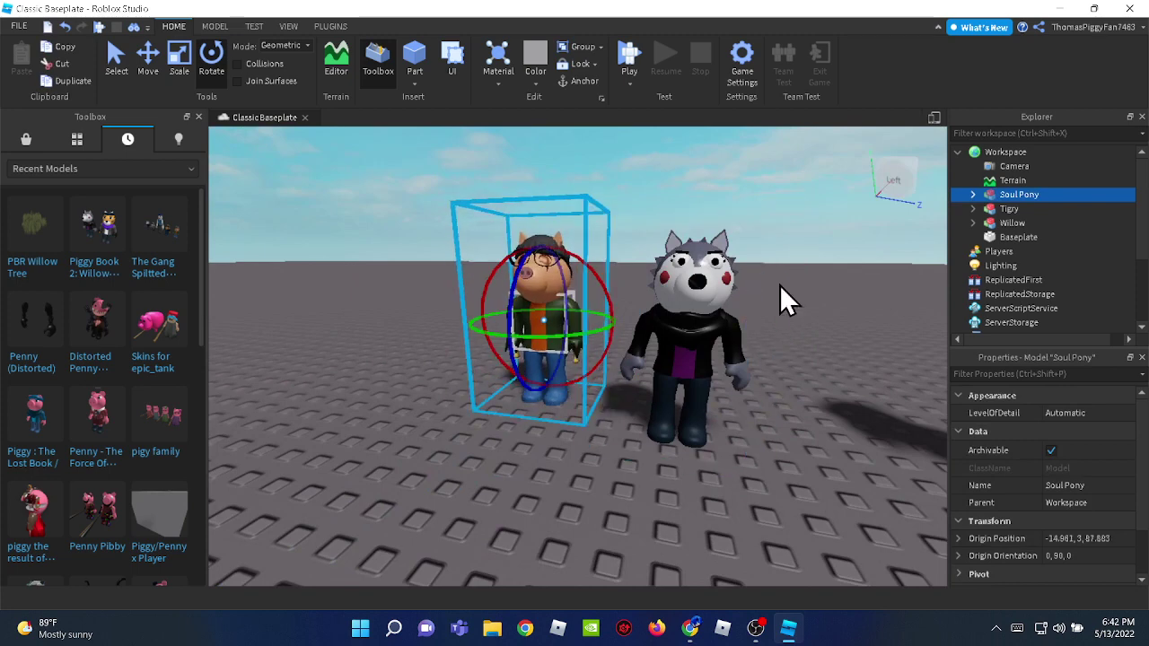
- Delete the Tigry model and shift Willow back in line with Soul Pony
left_click(972, 193)
left_click(718, 332)
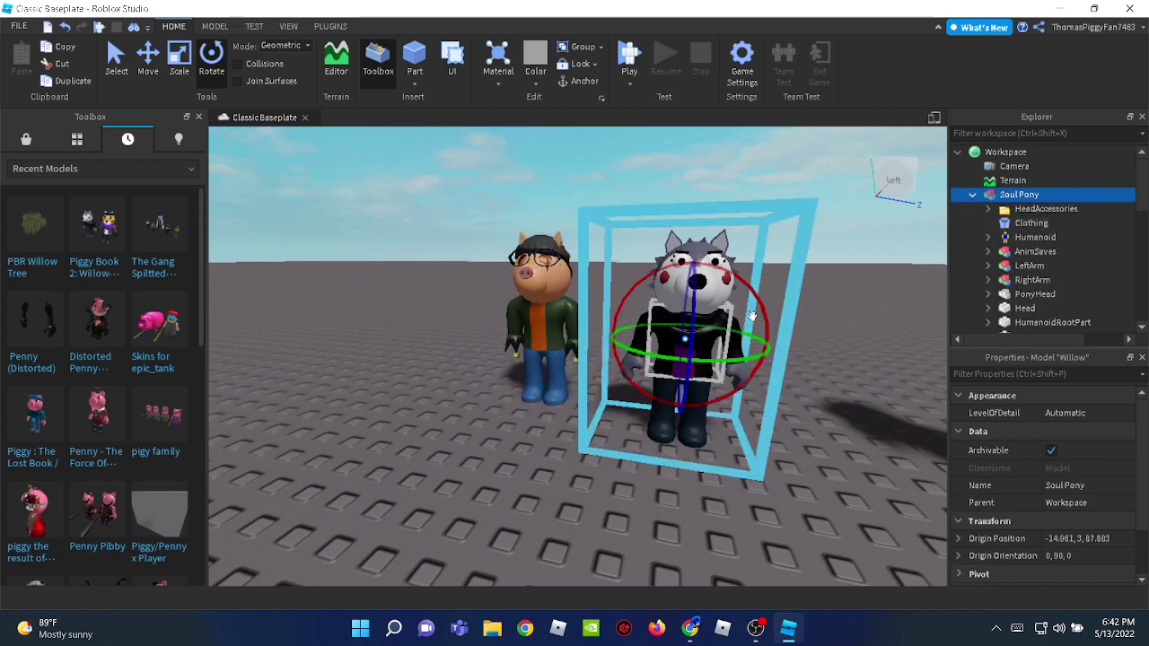
scroll(987, 306, "down", 2)
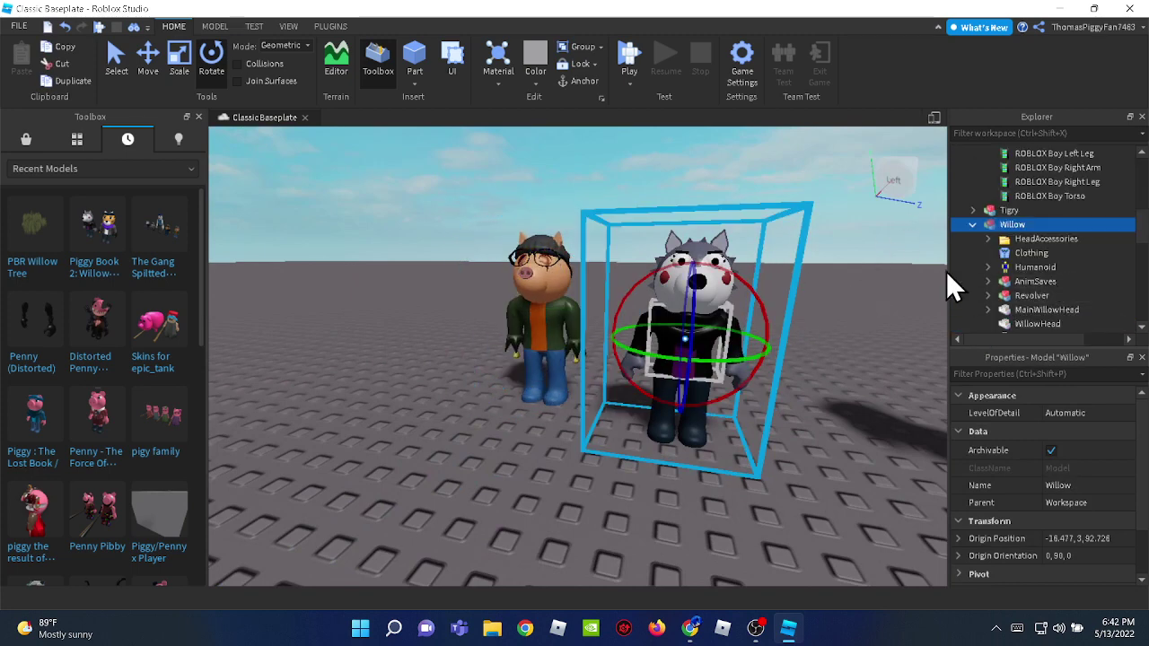
left_click(1005, 199)
left_click(1006, 209)
key("Delete")
left_click_drag(691, 382, 698, 405)
- Try deleting the Mesh inside Soul Pony's Head, and undo the deletion
left_click(543, 332)
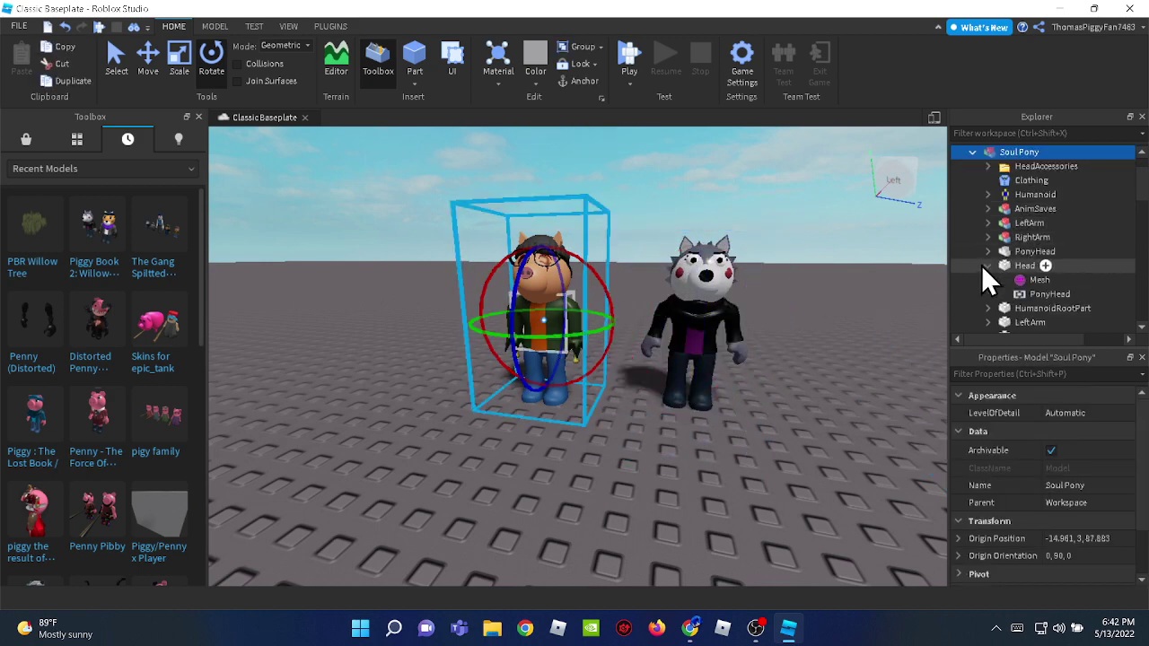
left_click(1034, 292)
left_click(1032, 280)
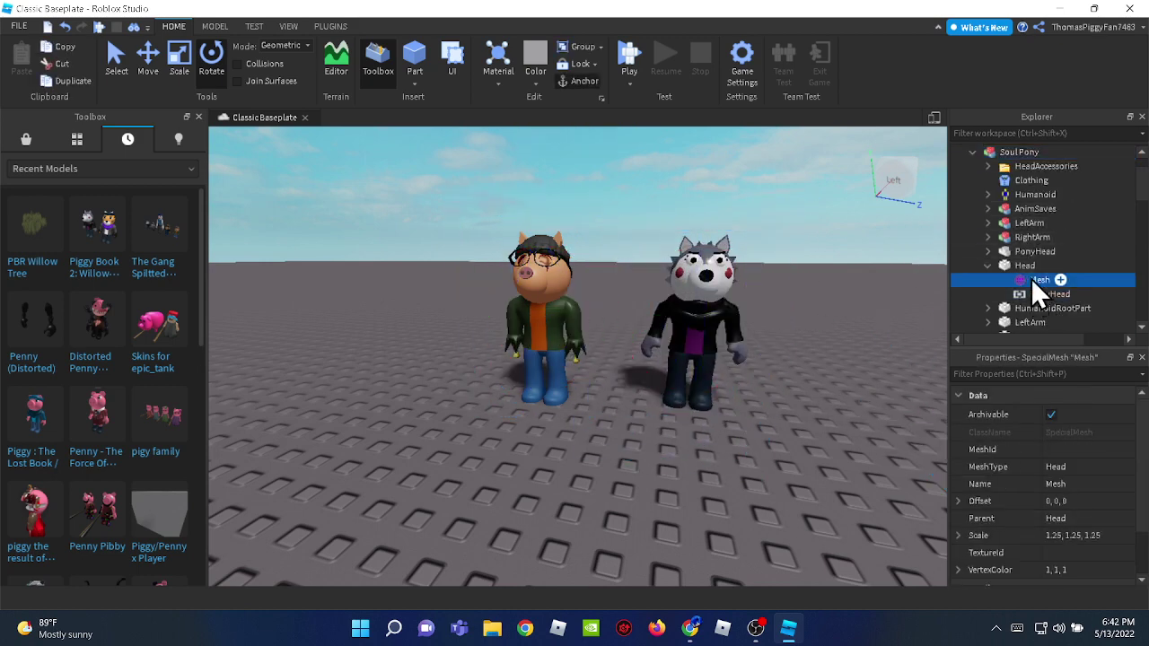
key("Delete")
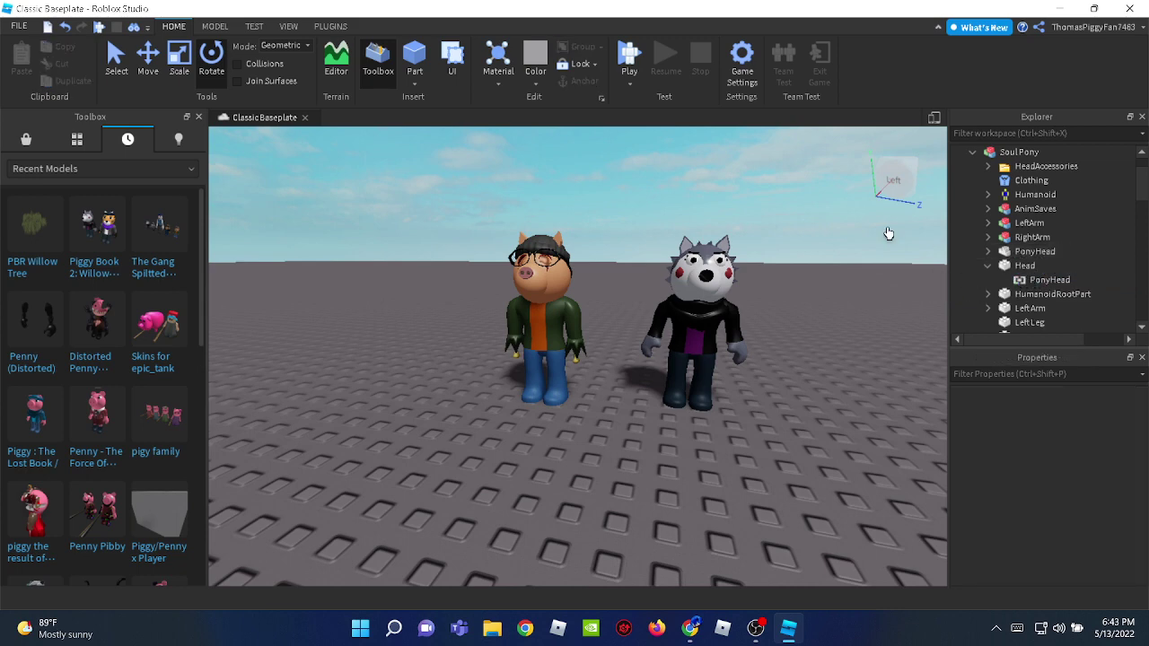
left_click(65, 27)
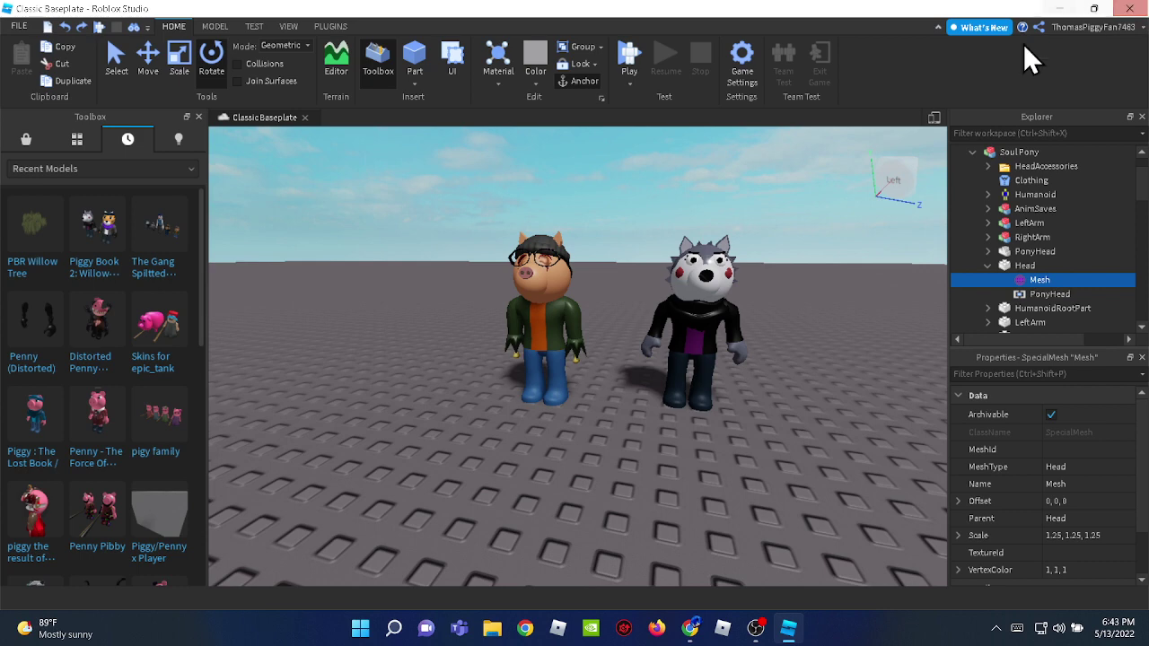
- Delete the PonyHead union from the Soul Pony model
left_click(1007, 253)
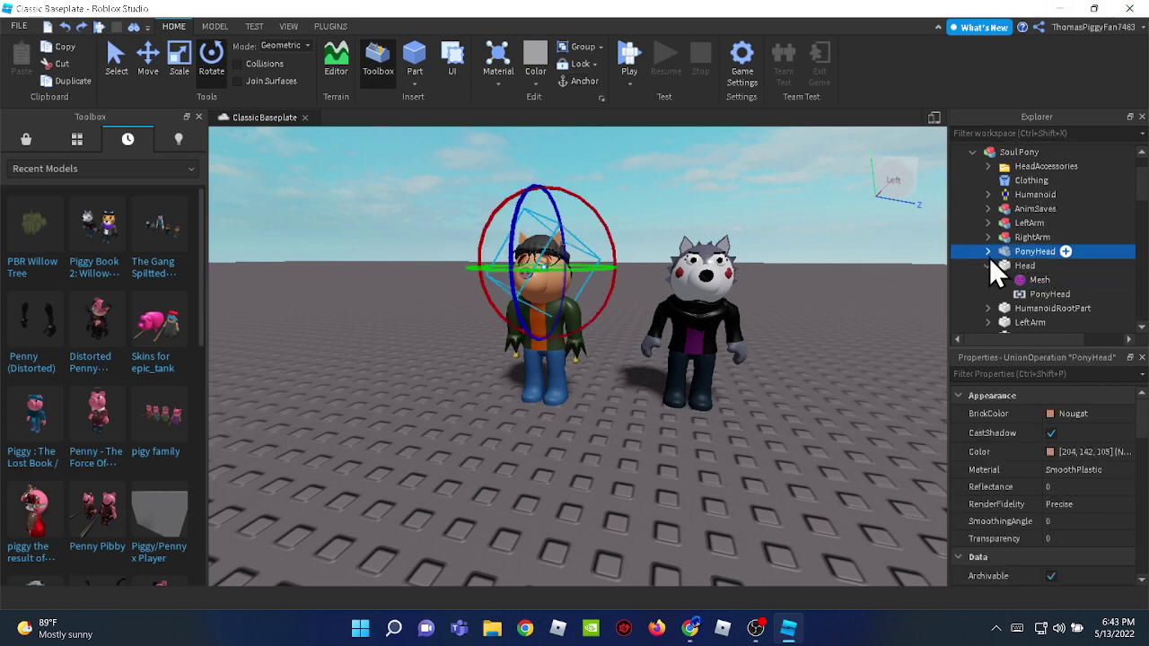
left_click(988, 252)
key("Delete")
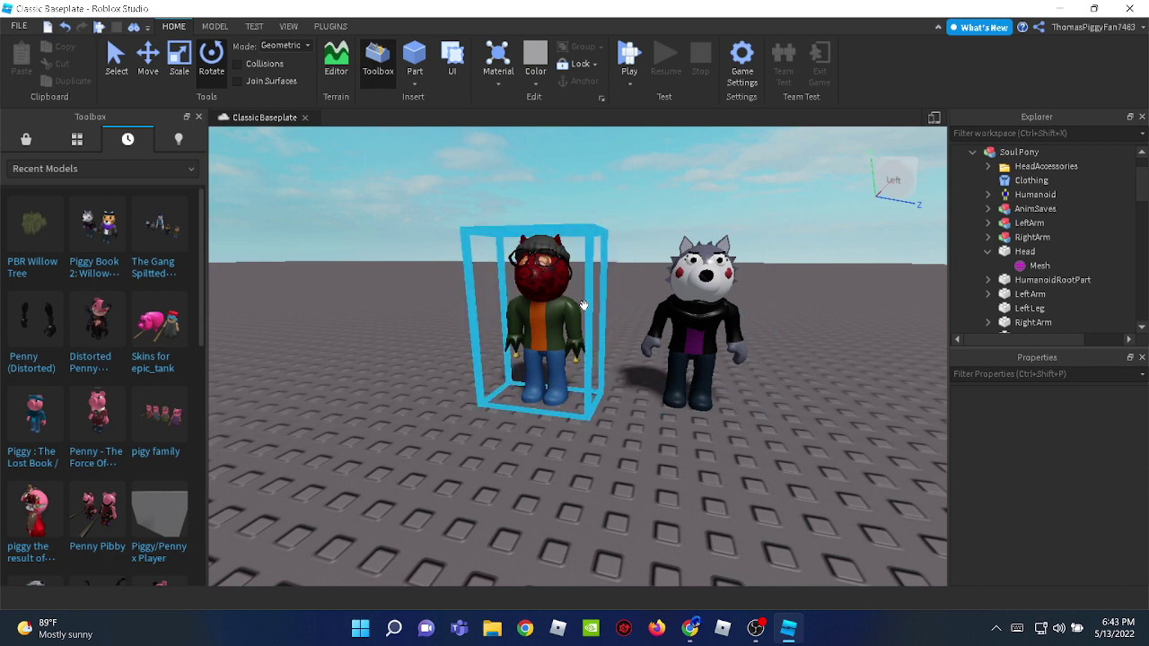
- Transfer the Insides and Brain parts from Soul Pony's HeadAccessories into Willow's HeadAccessories folder
left_click(545, 278)
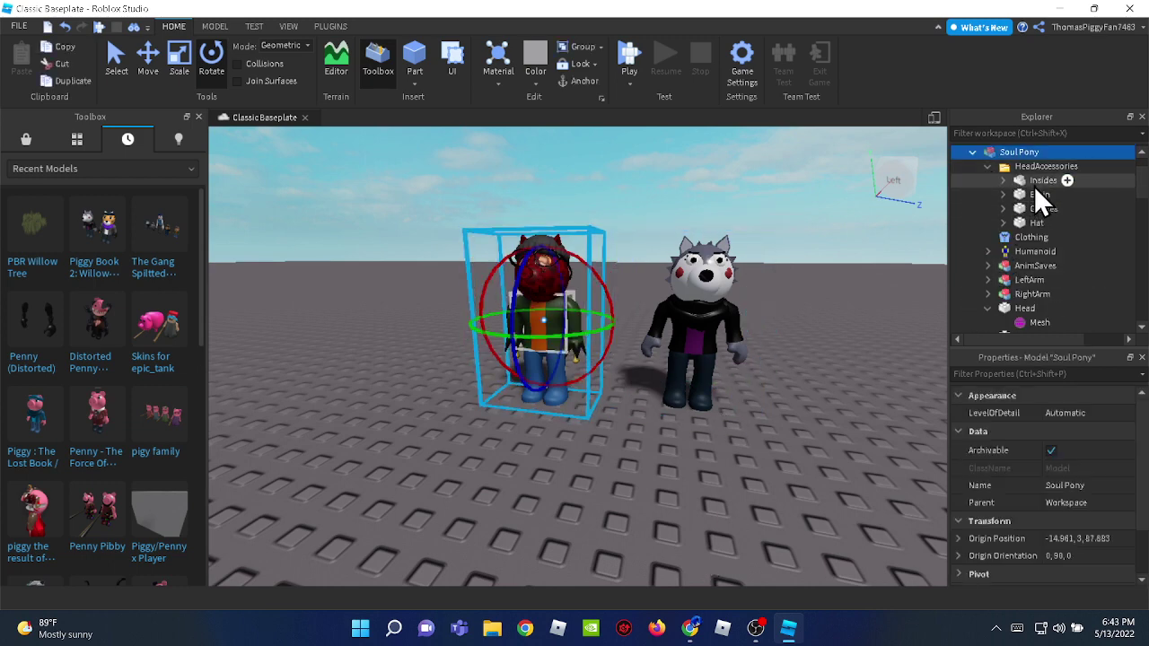
left_click(1036, 184)
left_click(1040, 195)
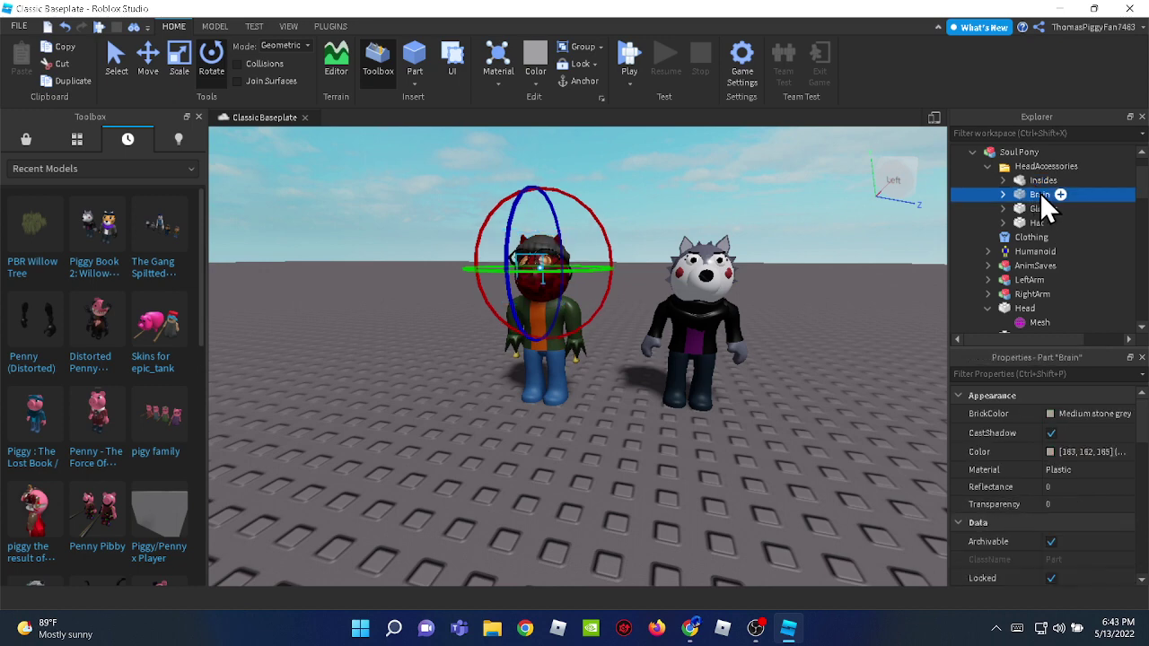
left_click_drag(1042, 184, 1106, 194)
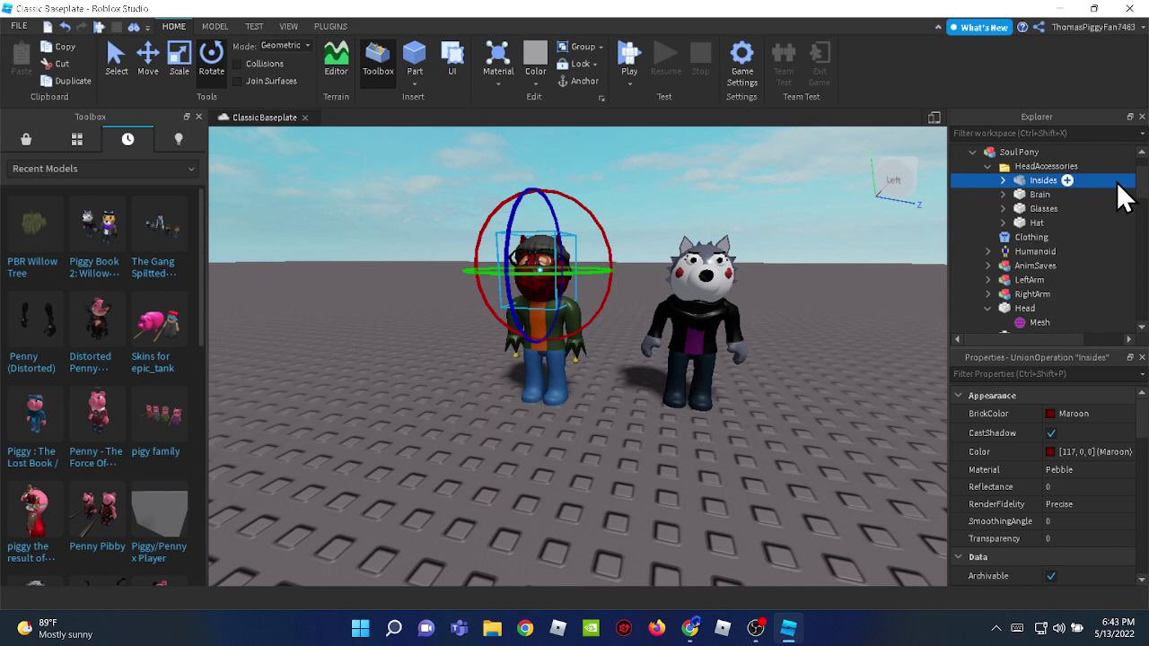
left_click(1116, 183, "ctrl")
left_click(1105, 186, "ctrl")
left_click(1099, 192, "ctrl")
left_click_drag(1060, 188, 1058, 232)
scroll(1045, 215, "down", 5)
left_click_drag(1024, 303, 1022, 305)
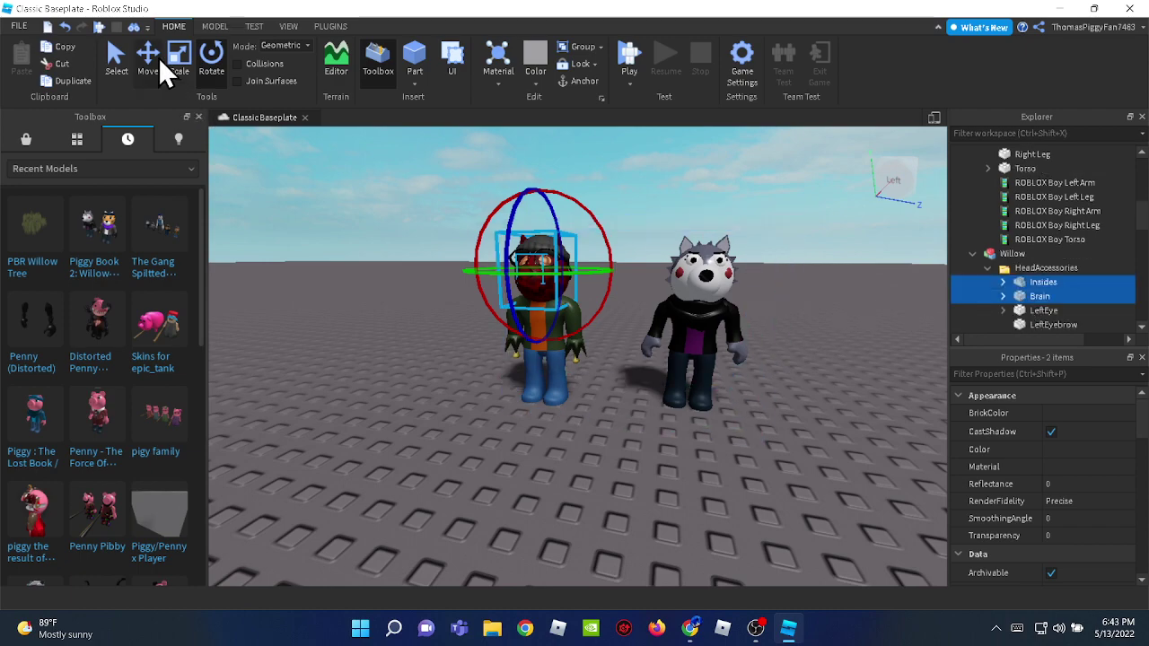
- Move the Insides and Brain parts across onto Willow's head, aligning them in depth, sideways and in height
left_click_drag(596, 271, 727, 291)
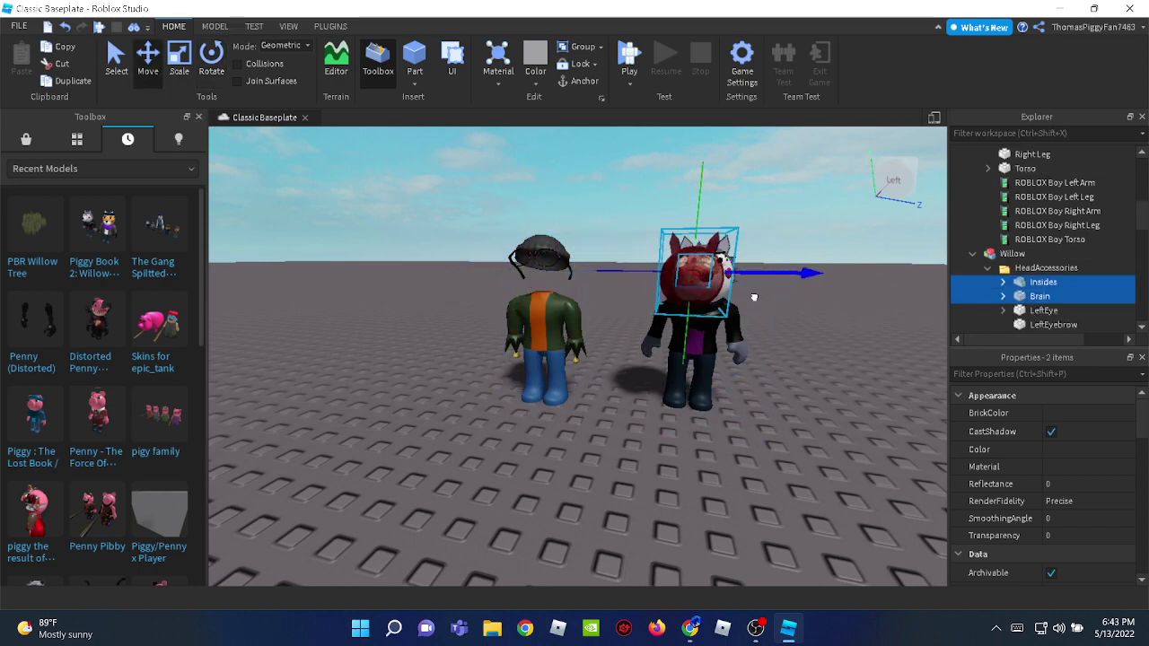
key("w")
right_click_drag(770, 302, 763, 300)
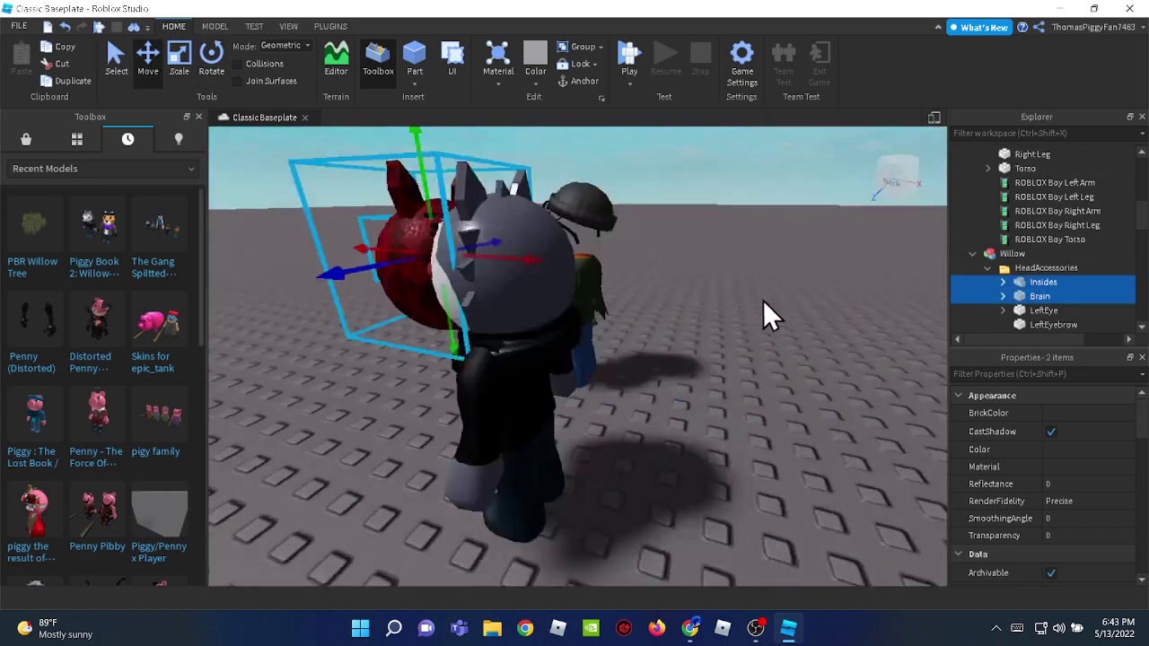
left_click_drag(556, 257, 591, 282)
right_click_drag(592, 282, 609, 302)
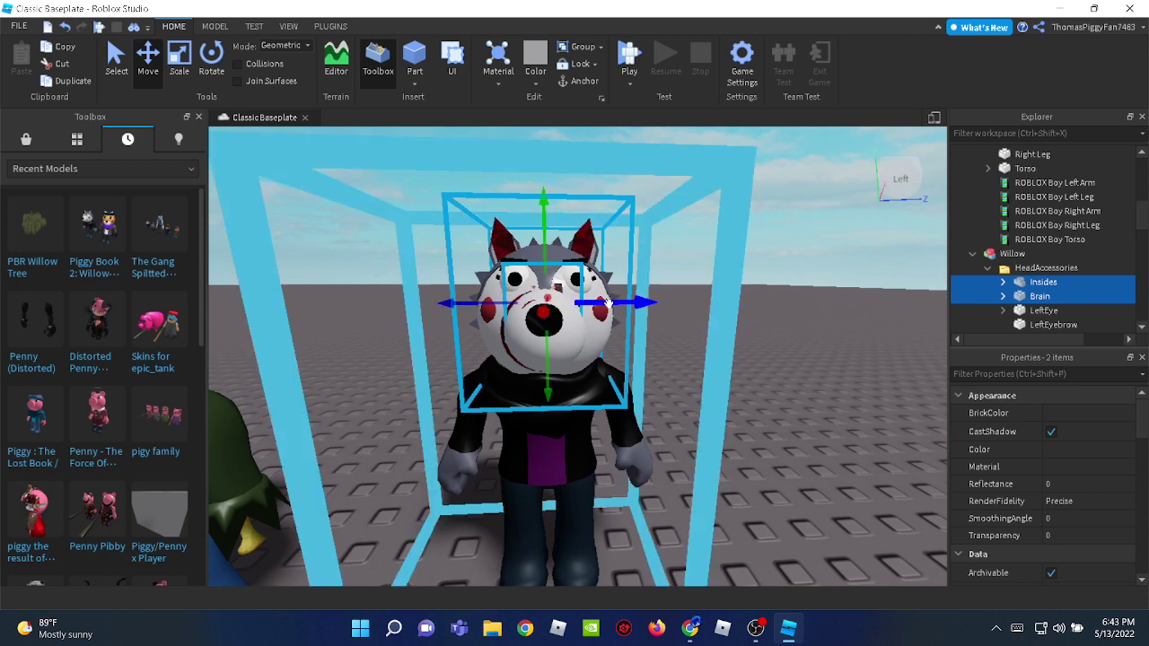
left_click_drag(554, 316, 552, 358)
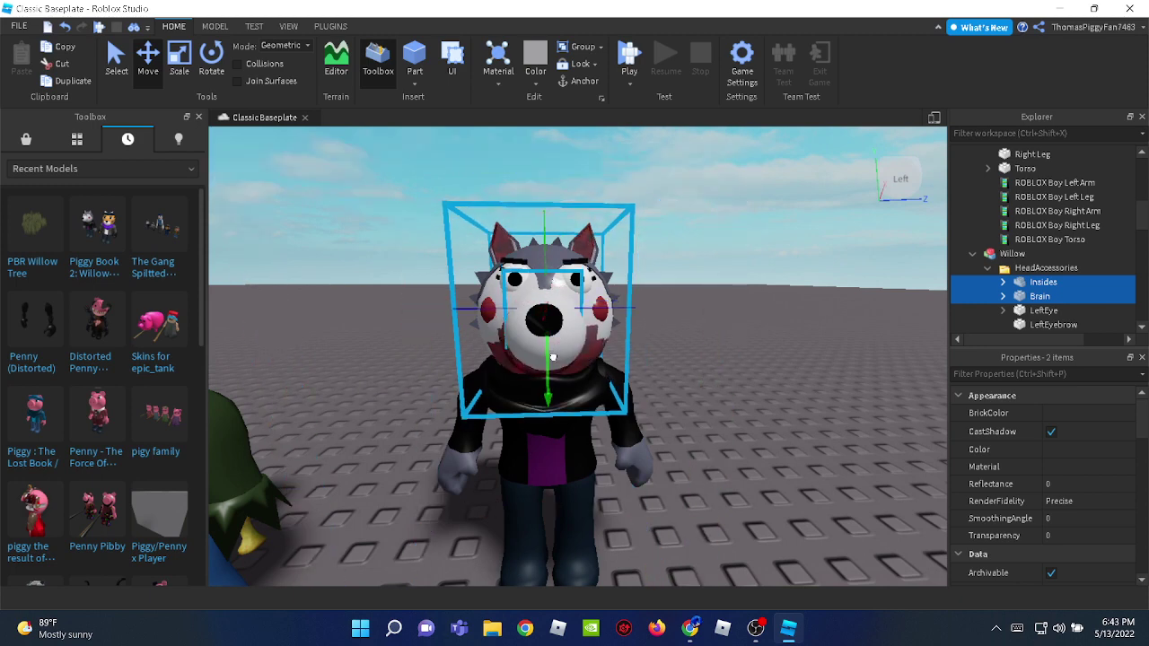
right_click_drag(552, 355, 865, 243)
key("a")
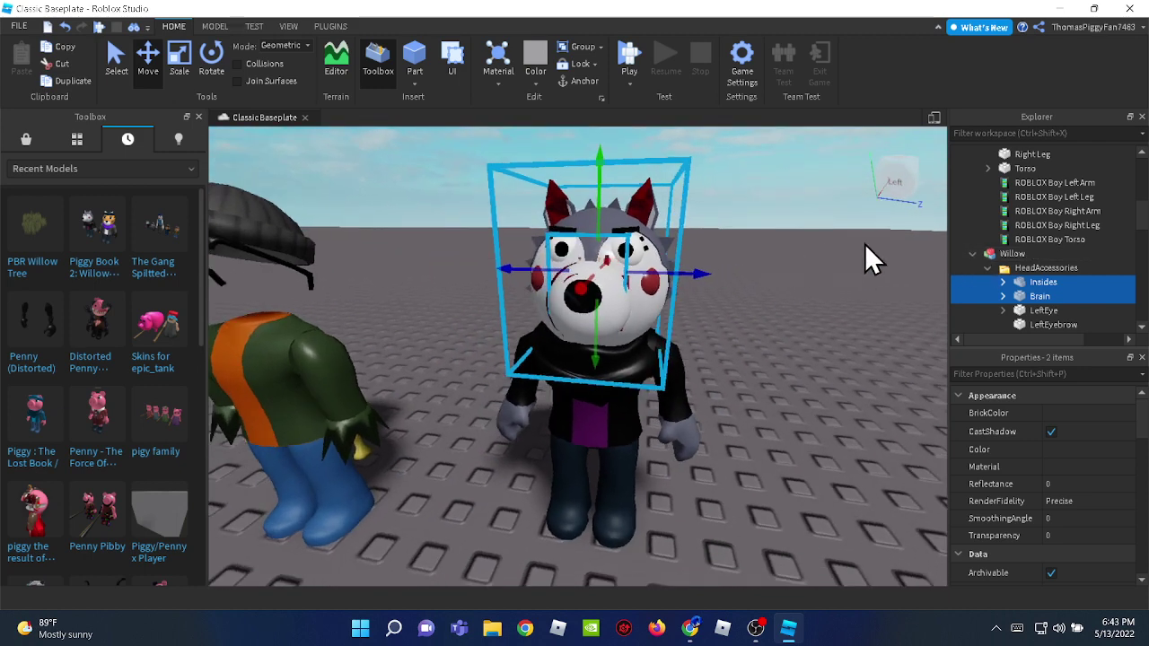
- Delete both eyes, eyebrows and pupils from Willow's HeadAccessories, along with Willow's Clothing
left_click(1030, 311)
key("Delete")
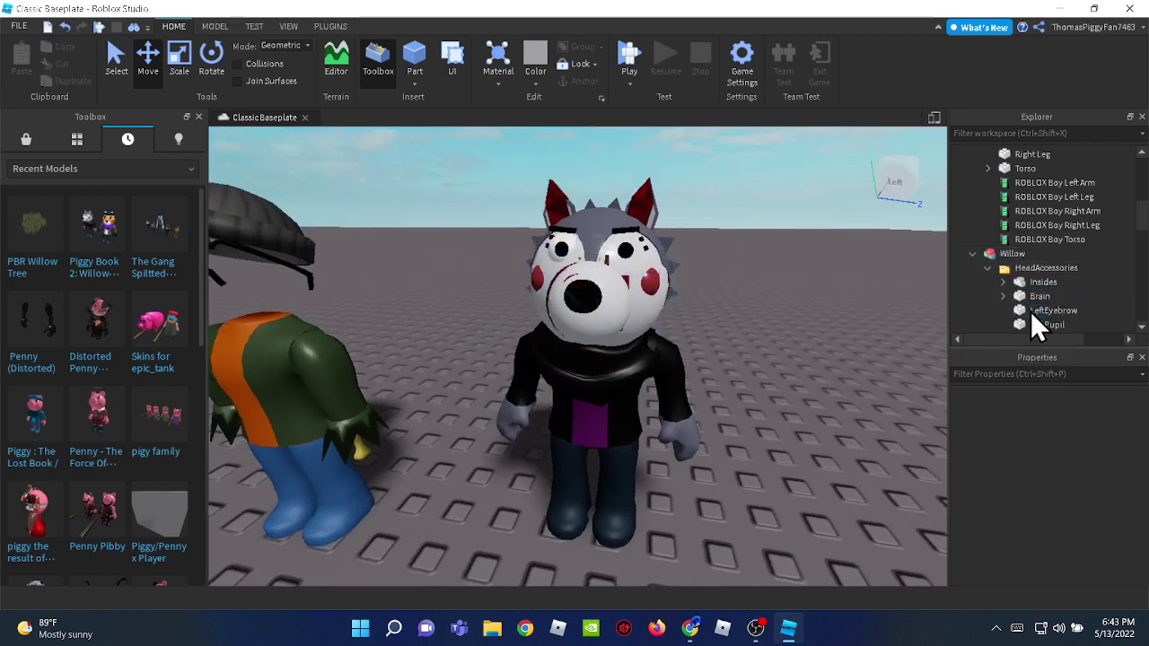
left_click(1031, 311)
key("Delete")
left_click(1030, 311)
key("Delete")
left_click(1030, 312)
key("Delete")
left_click(1031, 312)
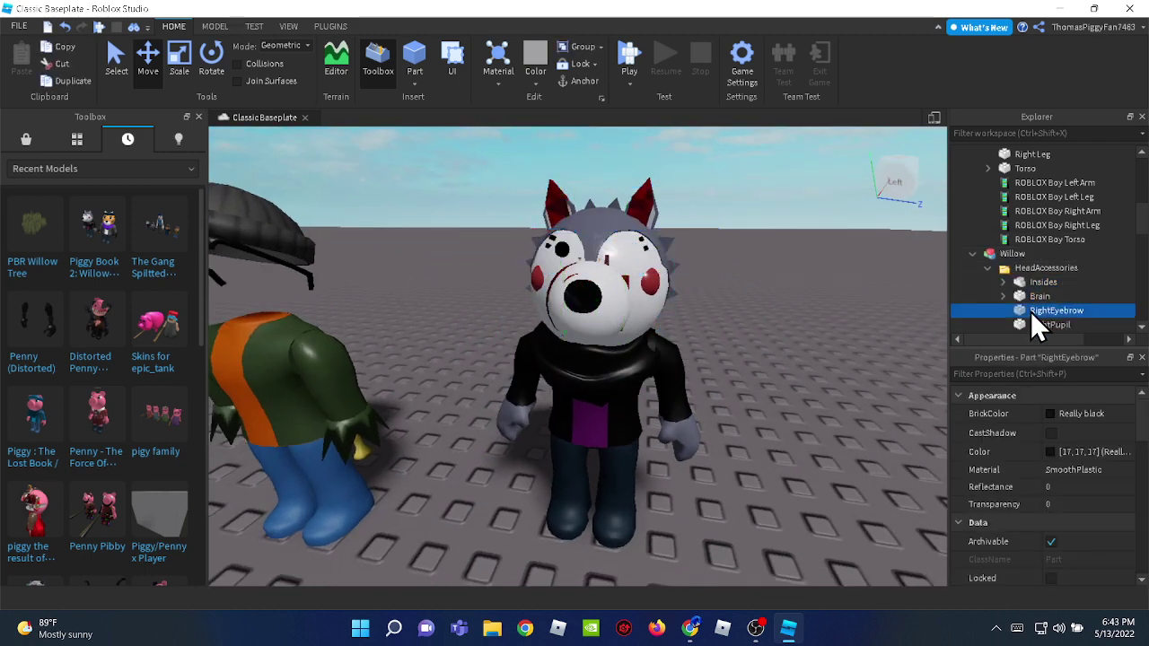
key("Delete")
left_click(1030, 311)
key("Delete")
left_click(1030, 311)
key("Delete")
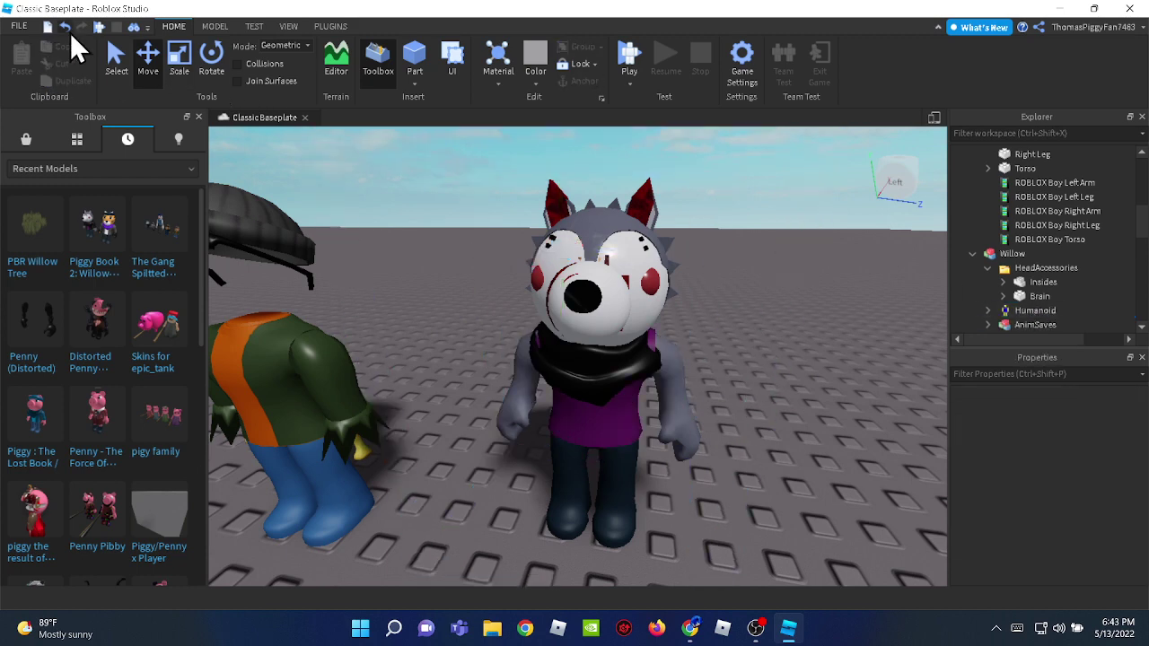
- Undo the deletions on Willow and the transfer and moves of the Insides and Brain parts
key("ctrl+z")
key("ctrl+z")
key("ctrl+z")
key("ctrl+z")
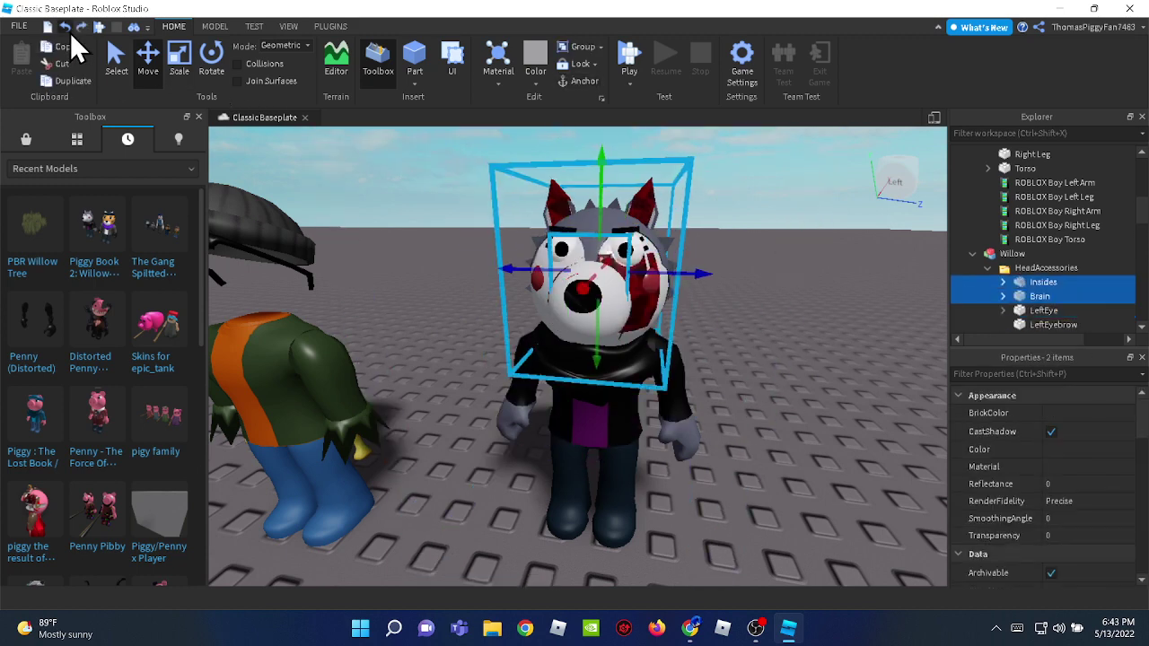
key("ctrl+z")
key("ctrl+z")
key("ctrl+z")
key("ctrl+z")
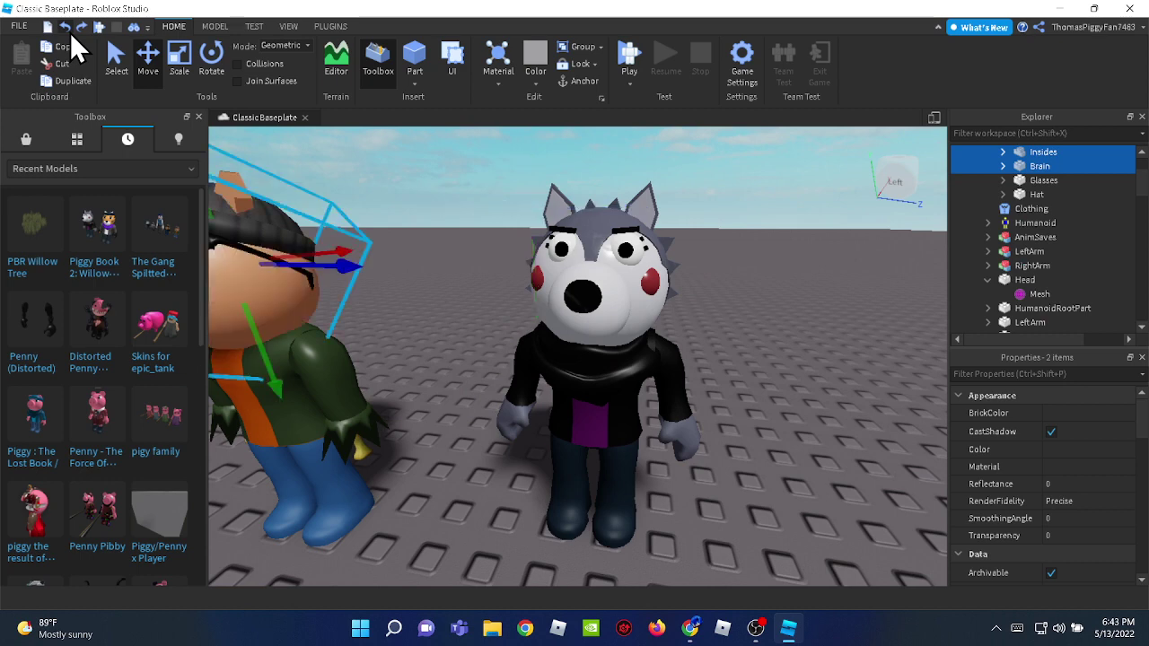
- Undo the deletion of Soul Pony's PonyHead and check the parts of the Soul Pony model
left_click(70, 31)
left_click(420, 212)
right_click_drag(427, 229, 428, 229)
left_click(567, 322)
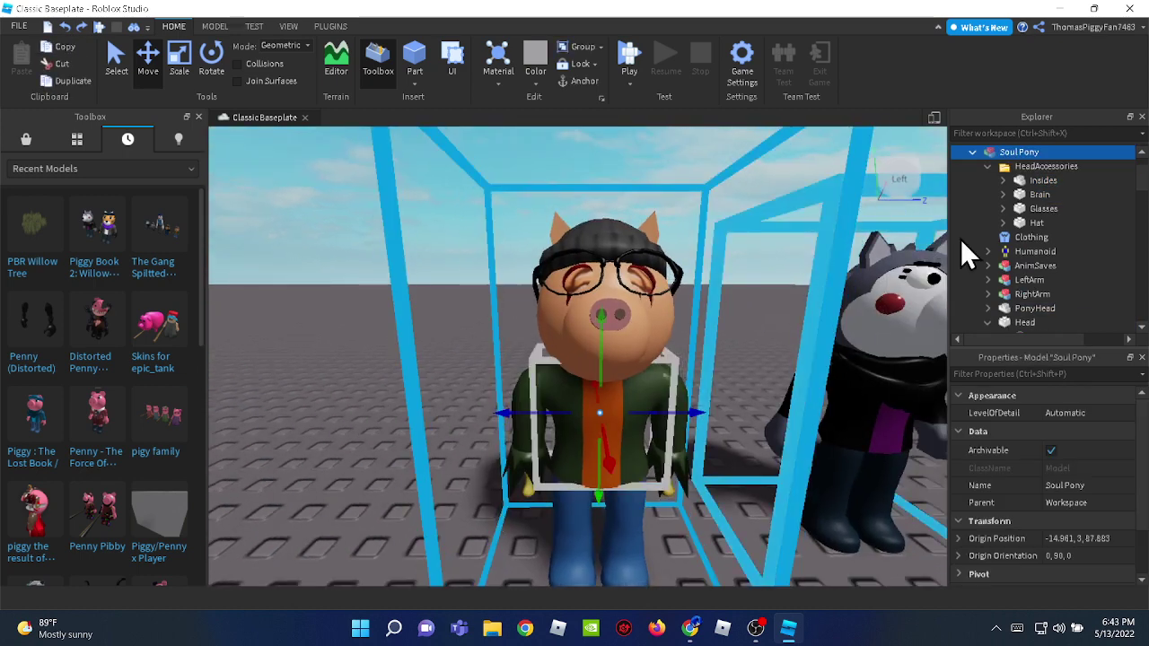
scroll(1043, 235, "down", 2)
scroll(823, 367, "down", 5)
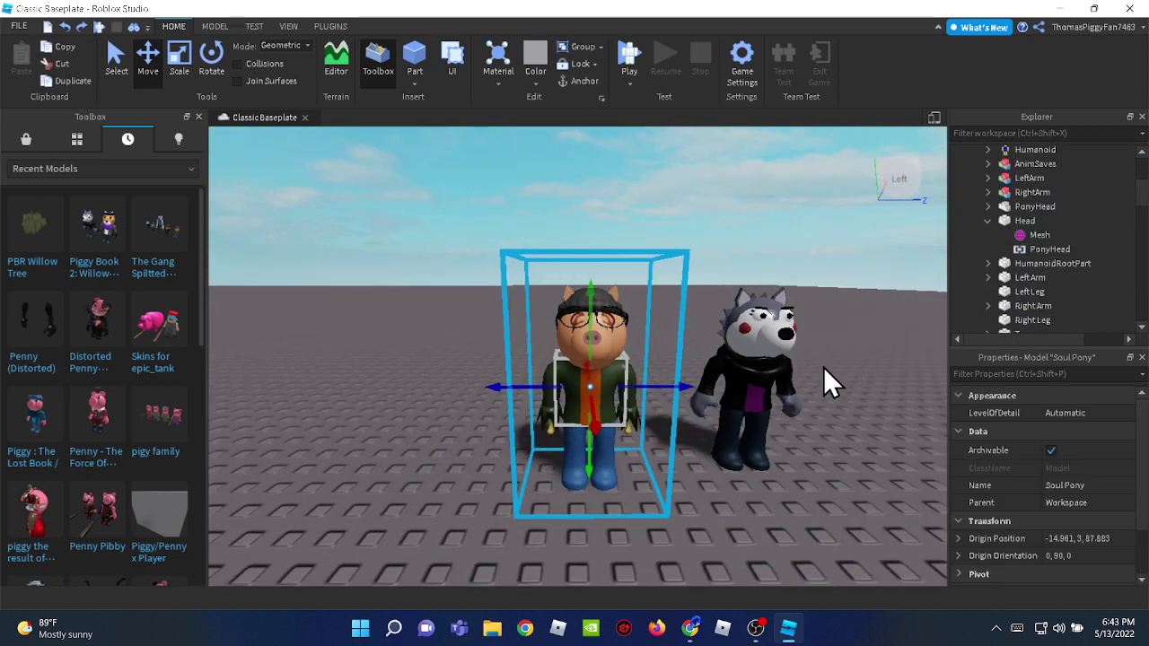
- Delete both eyes, eyebrows and pupils from Willow's HeadAccessories folder, keeping the Clothing
left_click_drag(768, 403, 747, 478)
scroll(1010, 274, "down", 2)
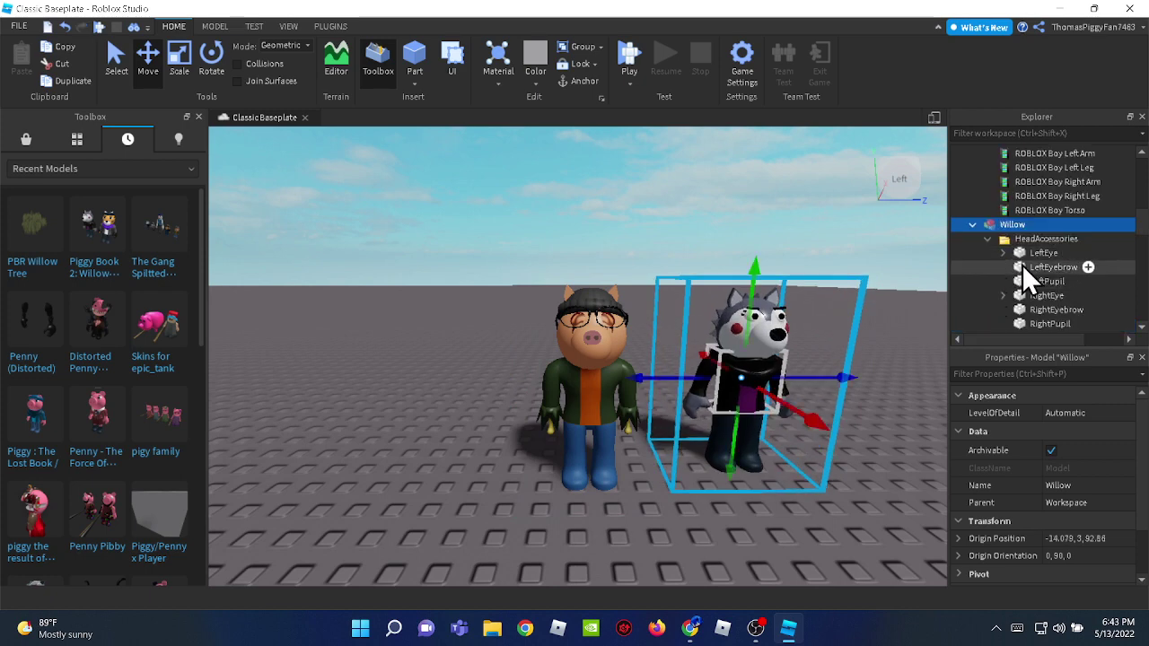
left_click(1031, 269)
key("Delete")
left_click(1036, 267)
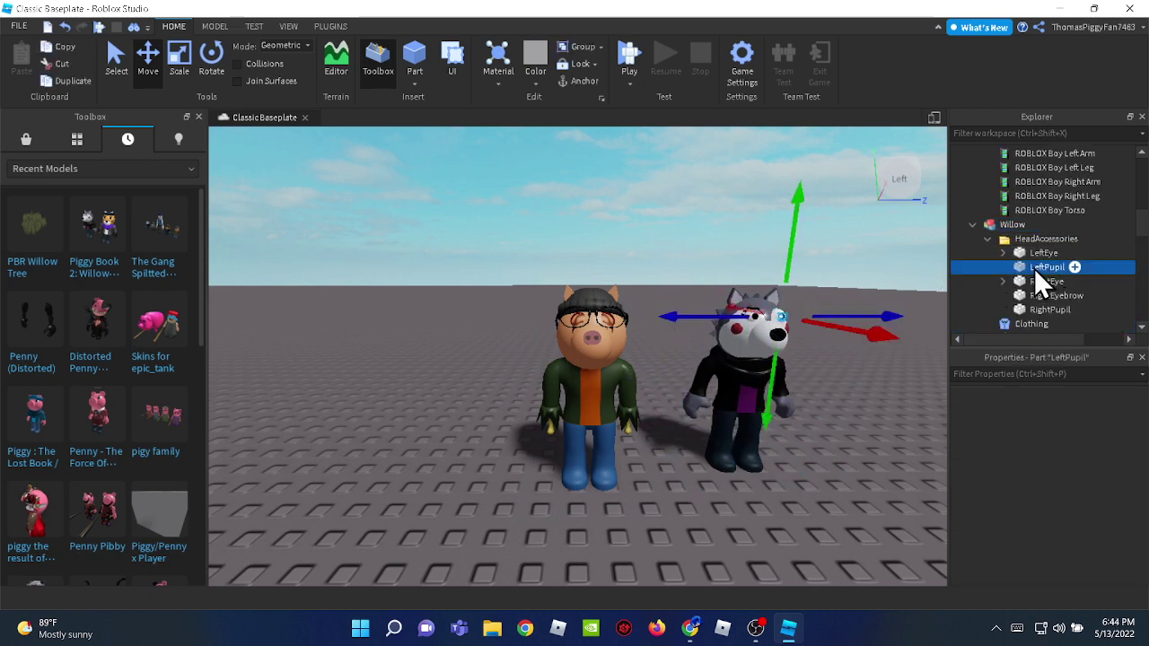
key("Delete")
left_click(1034, 266)
key("Delete")
left_click(1034, 267)
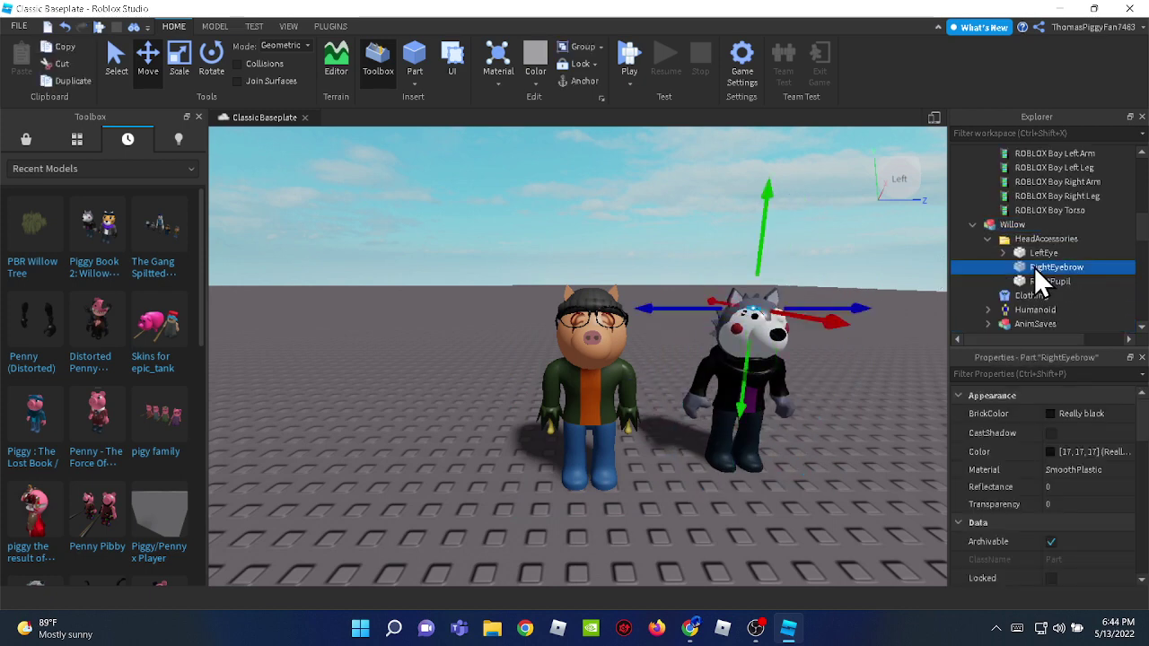
key("Delete")
left_click(1034, 266)
key("Delete")
left_click(1030, 255)
key("Delete")
scroll(895, 309, "down", 1)
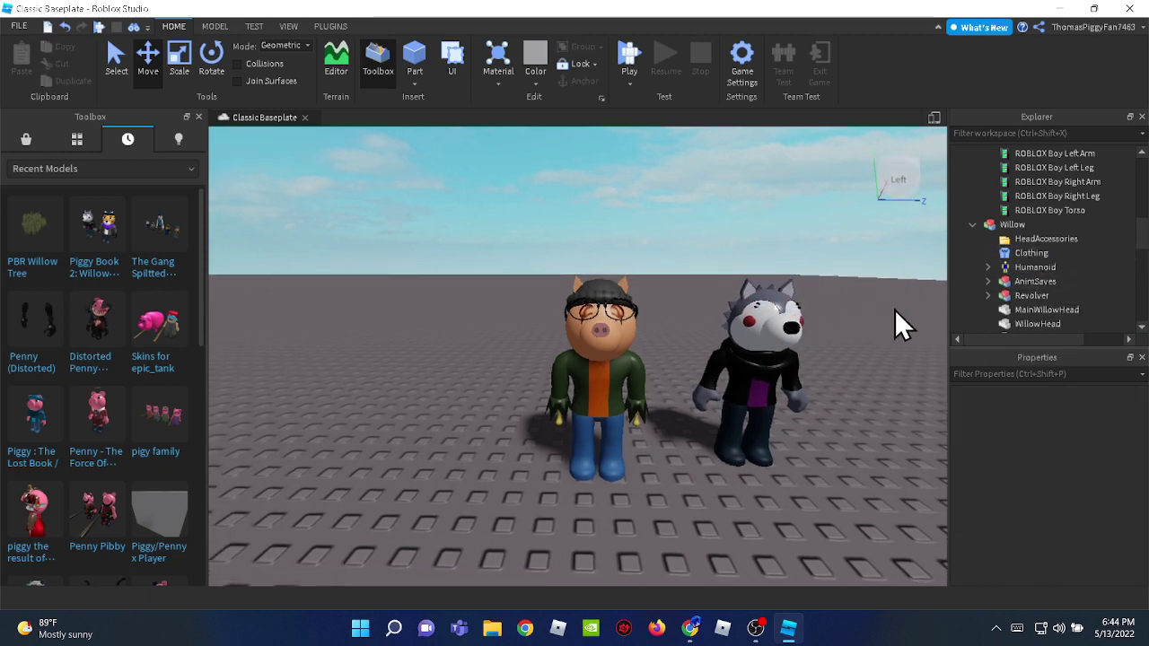
- Try deleting the Insides union from Soul Pony's HeadAccessories, and undo the deletion
right_click_drag(895, 310, 879, 306)
key("d")
left_click(455, 387)
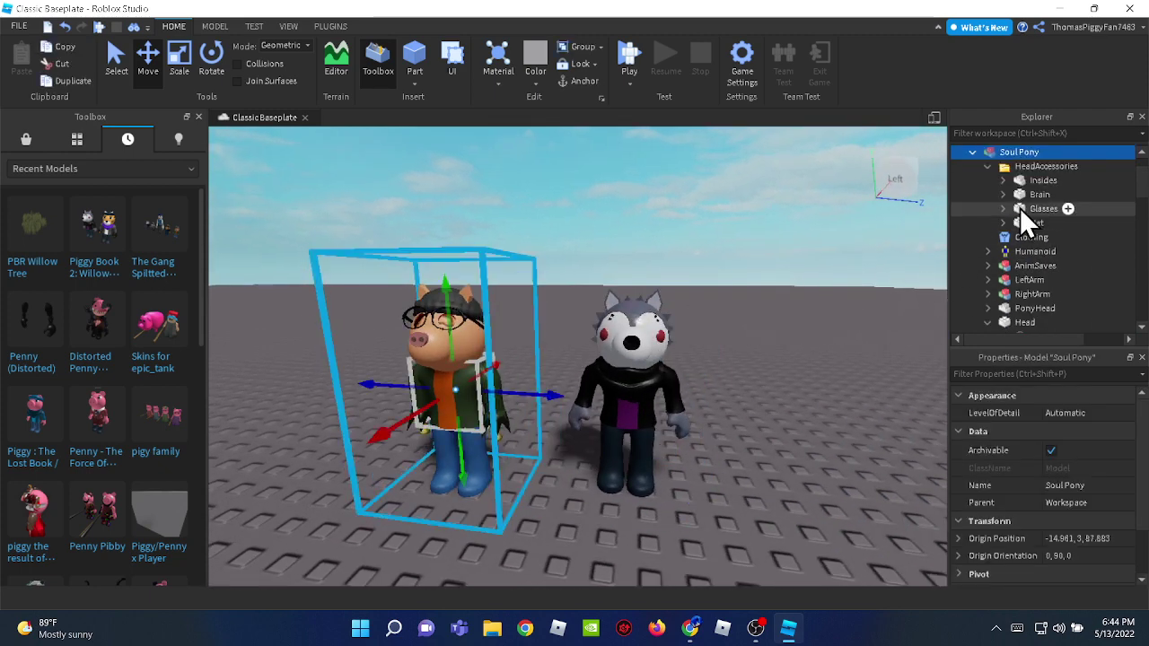
left_click(1097, 182)
key("Delete")
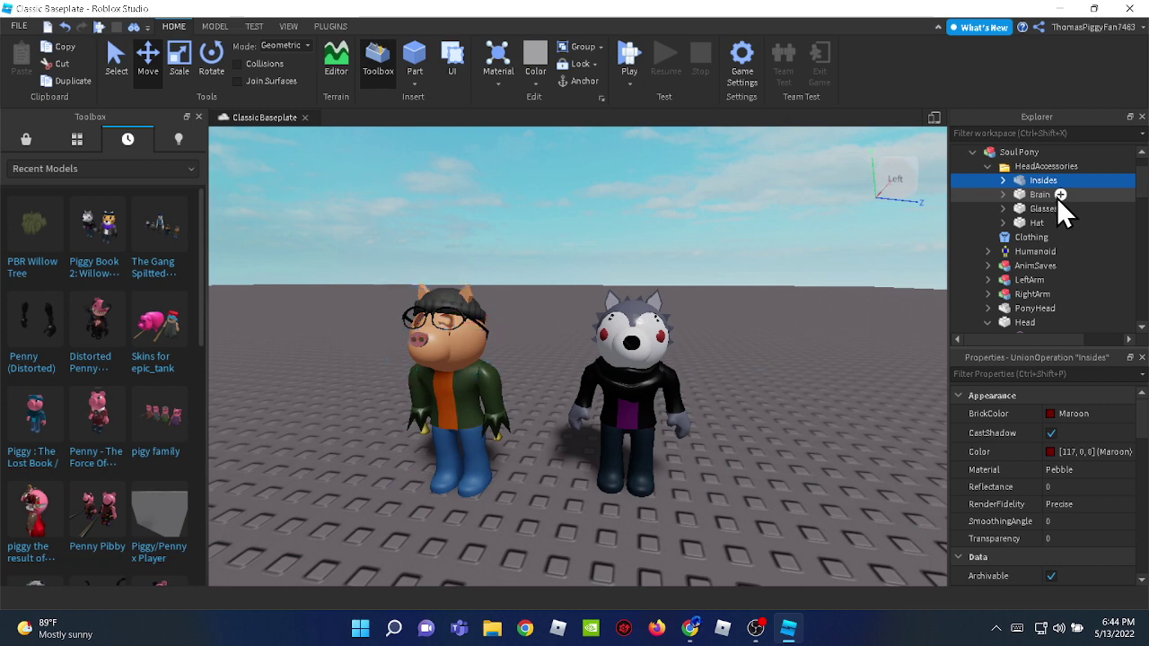
key("a")
right_click_drag(561, 285, 562, 284)
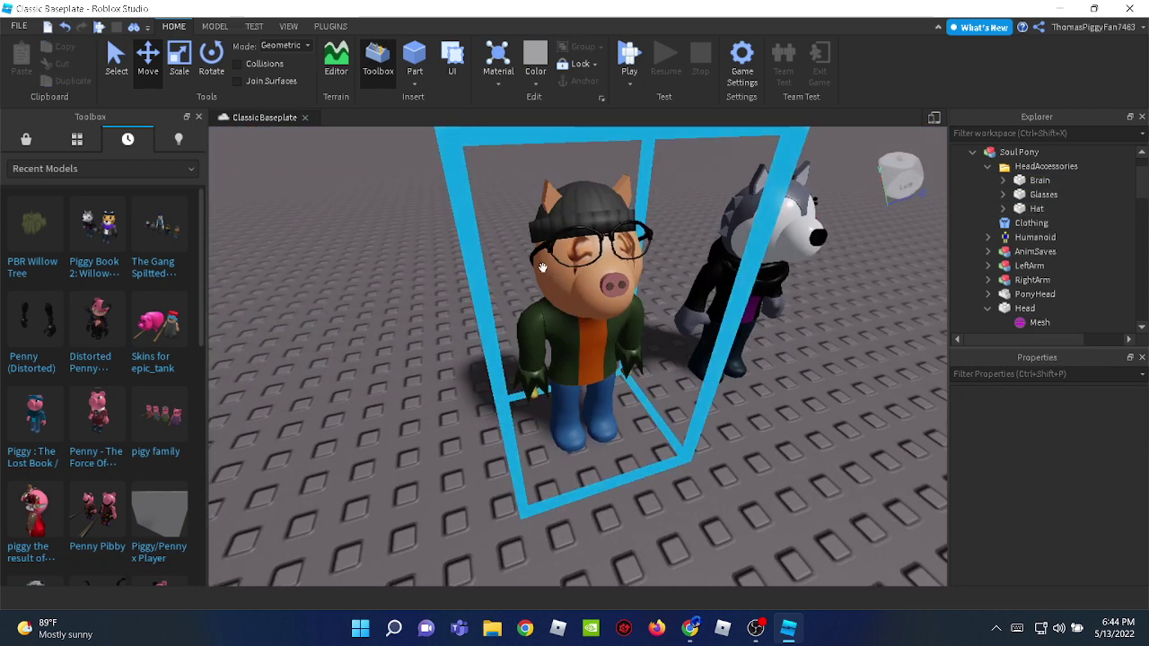
left_click(65, 27)
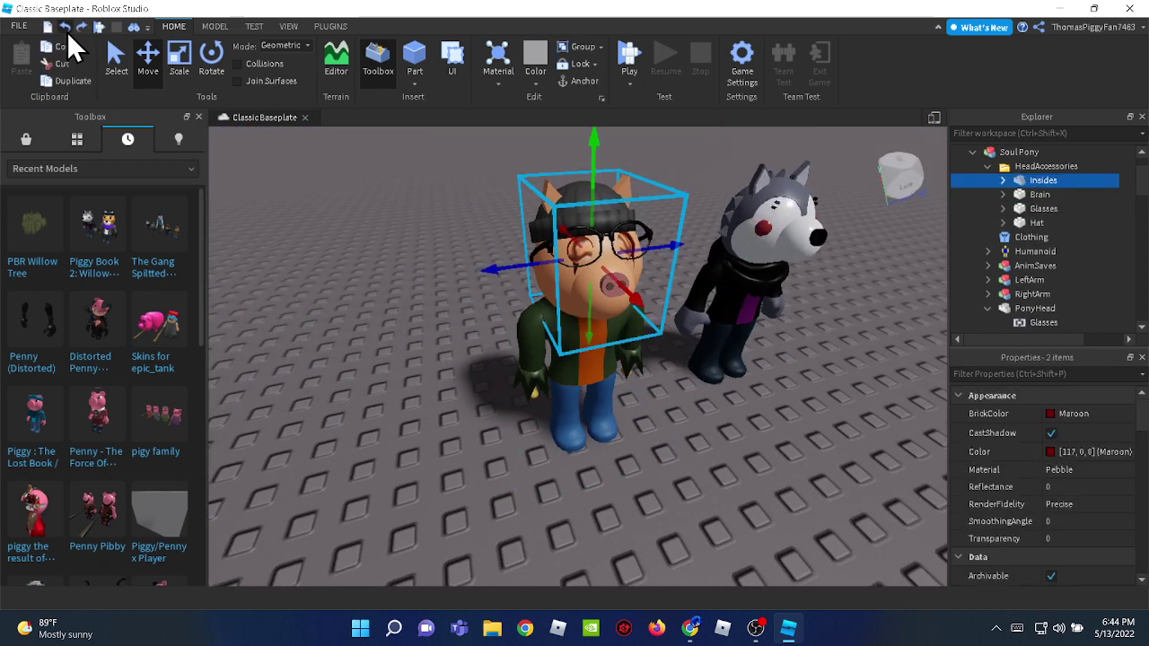
left_click(65, 27)
- Move Soul Pony's Brain part sideways out of its head to Willow's head
scroll(1036, 235, "up", 2)
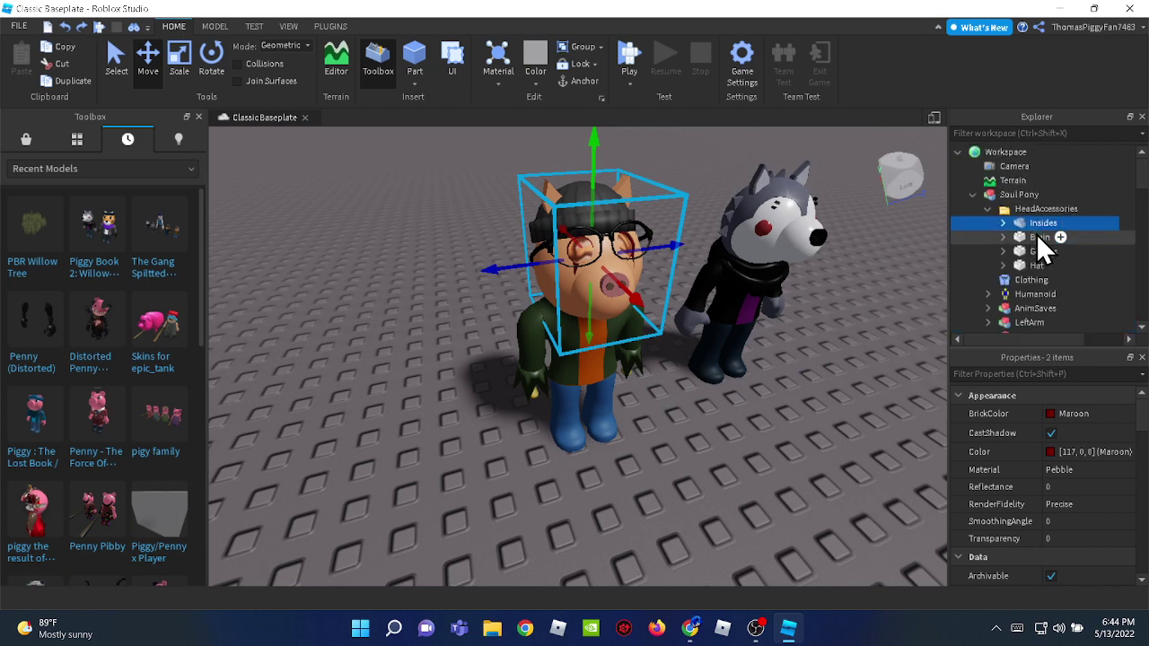
left_click(1037, 239)
scroll(1014, 247, "down", 3)
scroll(1009, 253, "down", 2)
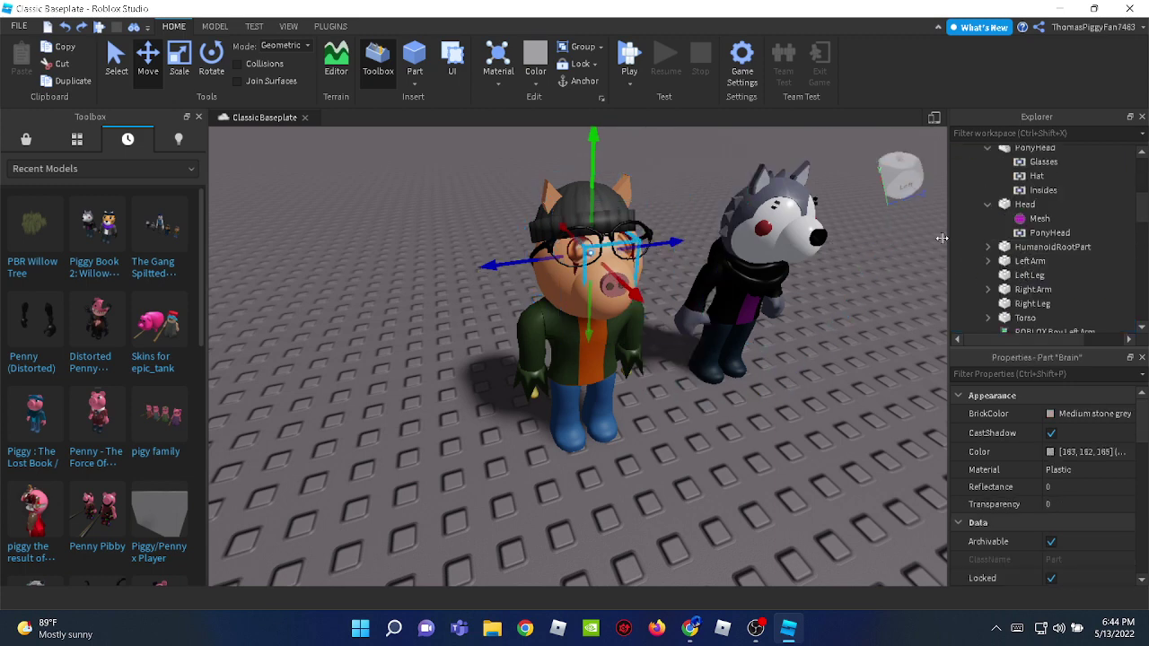
right_click_drag(898, 237, 896, 237)
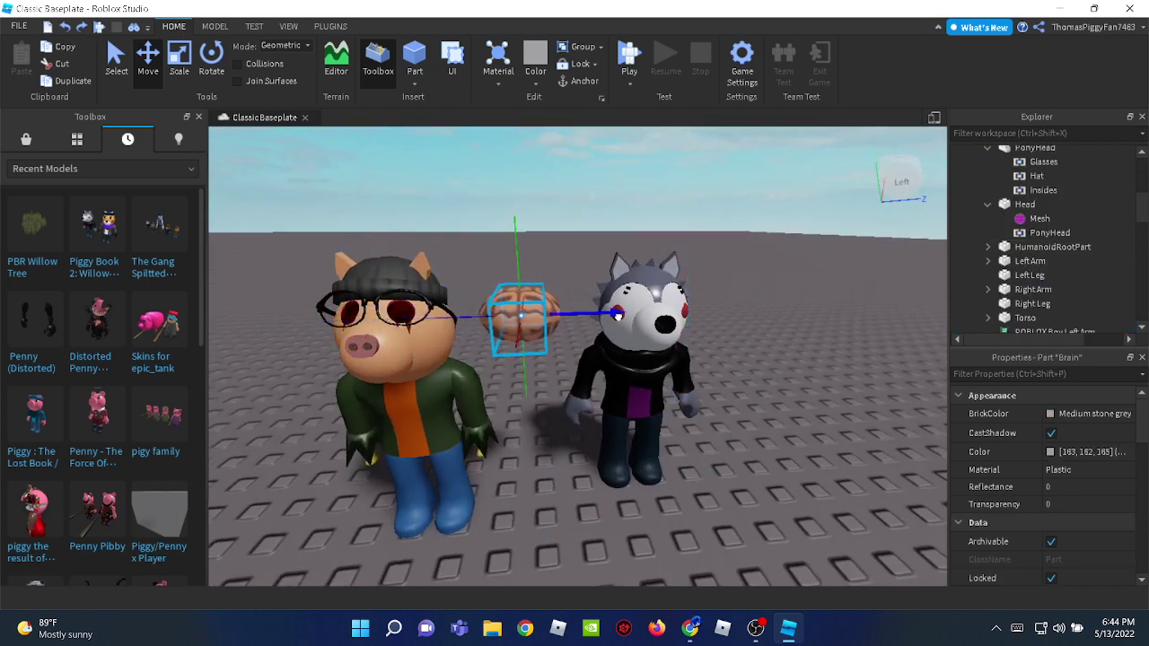
left_click_drag(617, 315, 743, 314)
right_click_drag(743, 314, 739, 311)
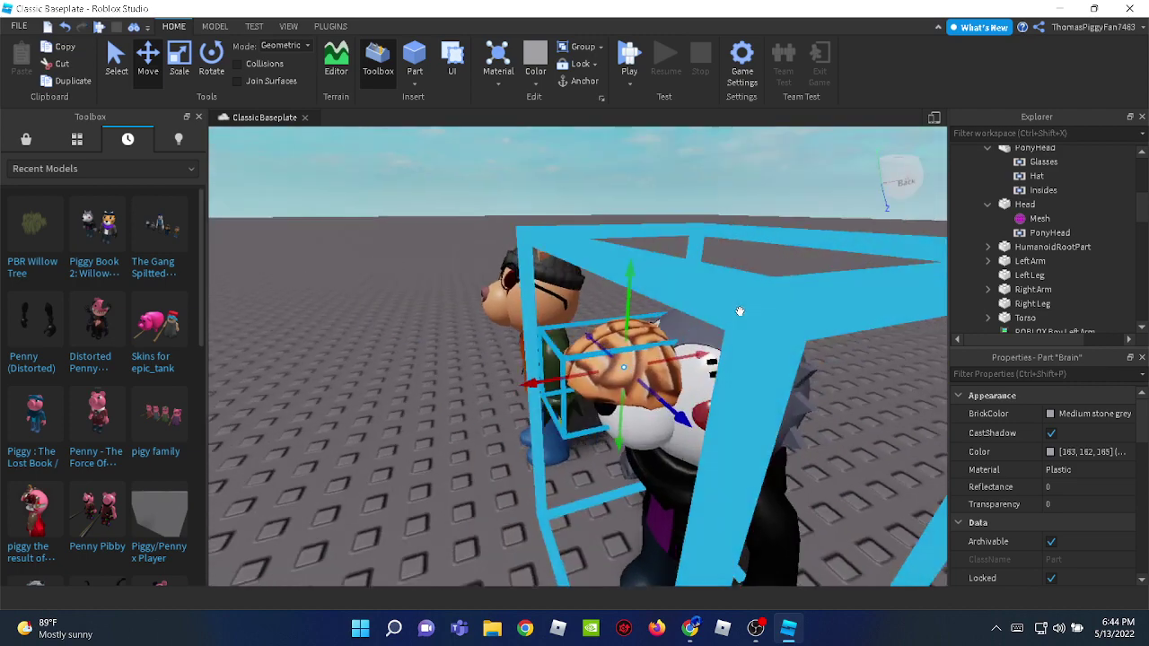
- Push the Brain part back into Willow's head behind the eye sockets and check its fit
scroll(738, 312, "up", 6)
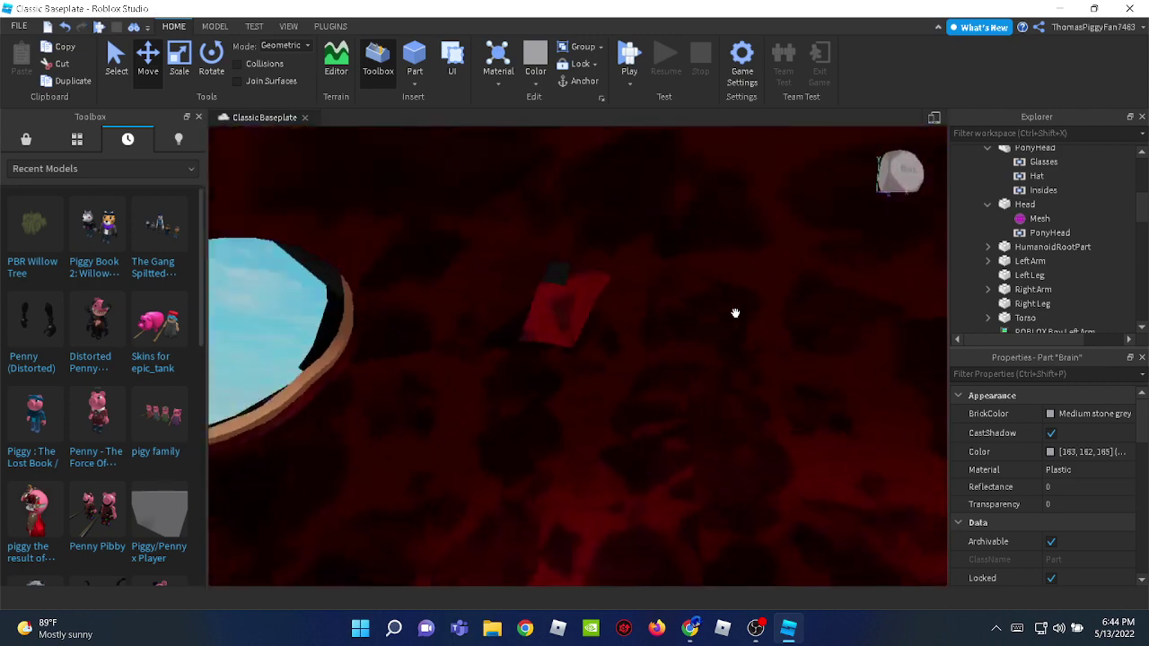
scroll(734, 313, "down", 8)
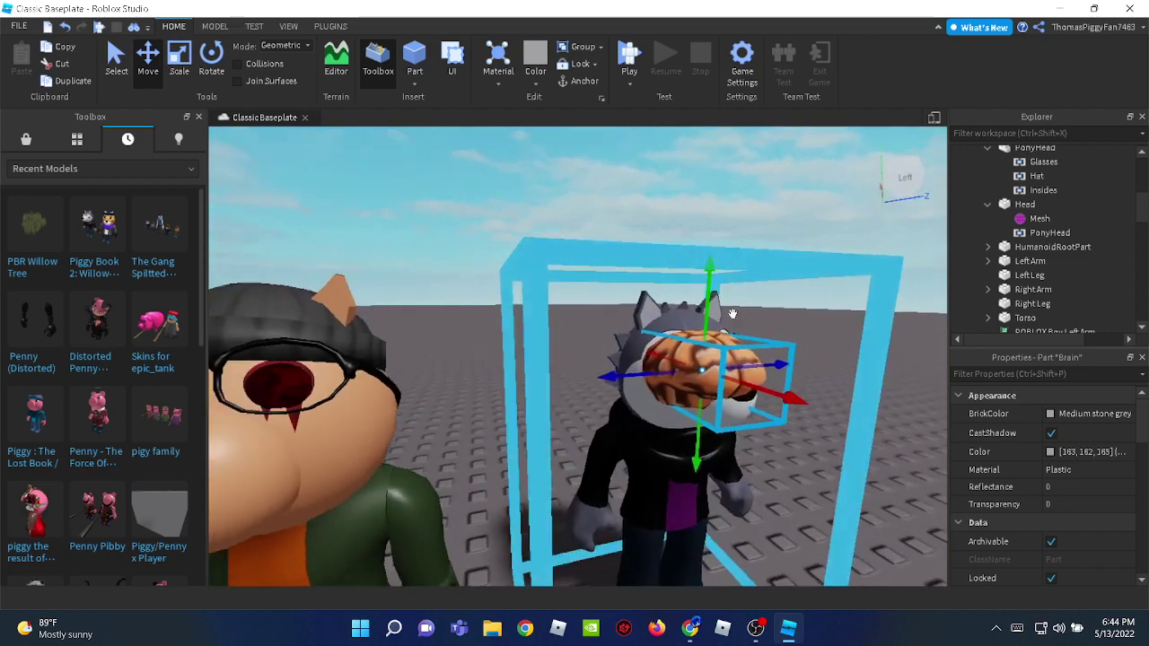
right_click_drag(733, 314, 733, 315)
mouse_move(679, 333)
left_mouse_down()
mouse_move(680, 386)
mouse_move(689, 347)
left_mouse_up()
scroll(693, 338, "up", 5)
scroll(669, 371, "down", 5)
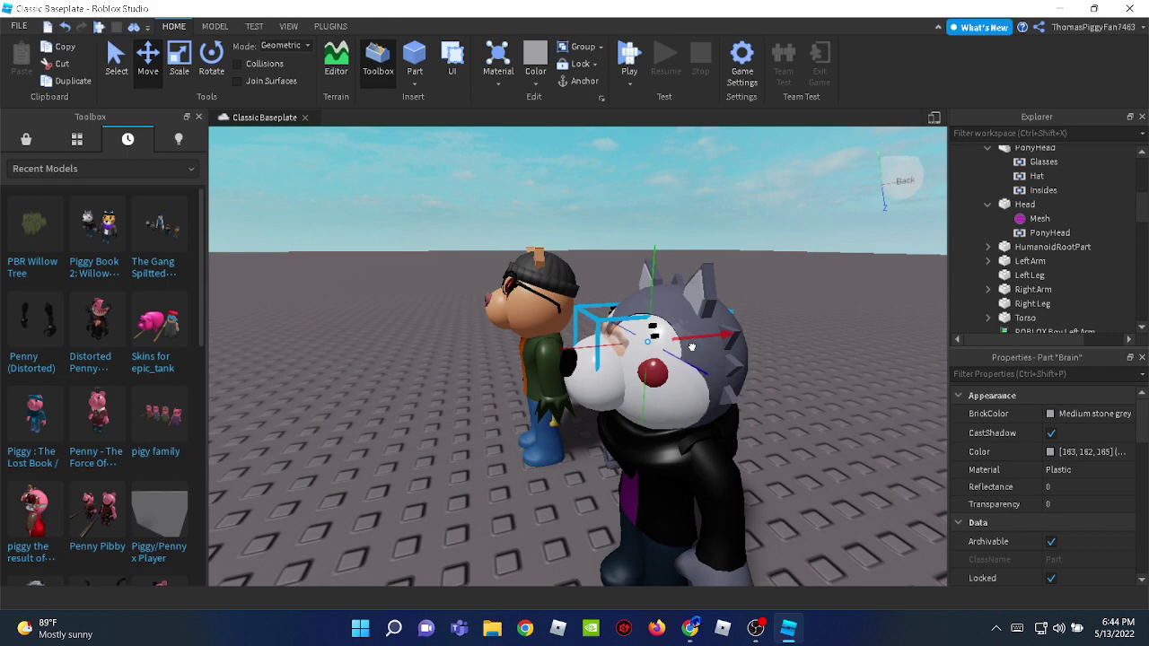
right_click_drag(691, 346, 682, 343)
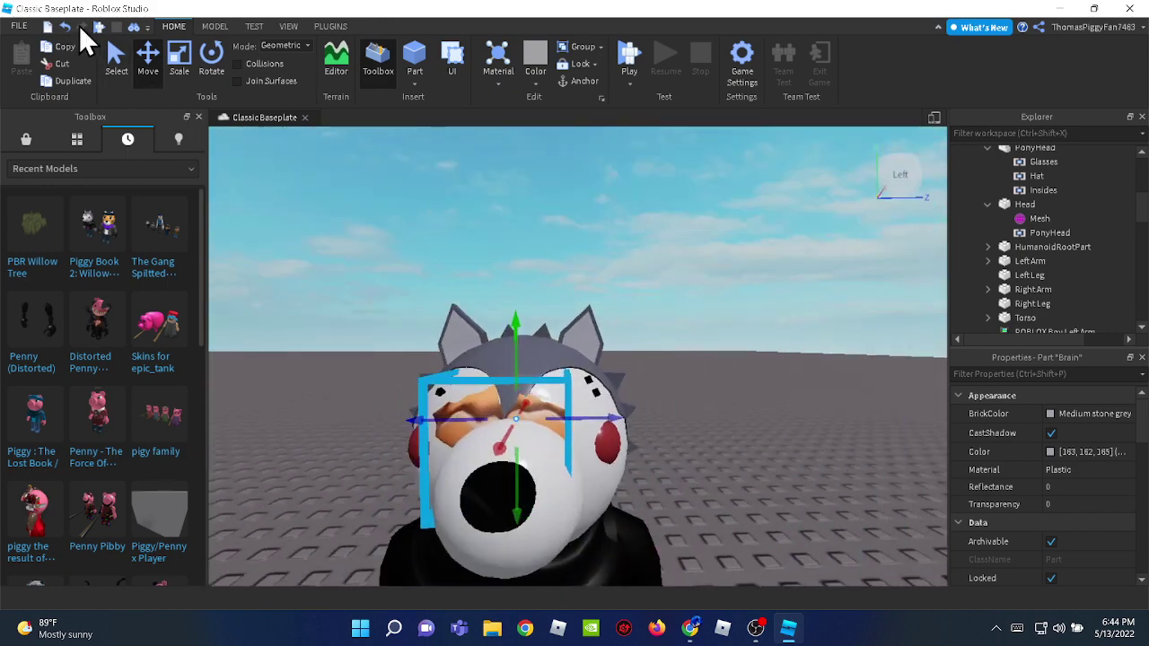
- Undo the Brain moves to put the part back inside Soul Pony's head
left_click(64, 26)
right_click_drag(243, 143, 244, 145)
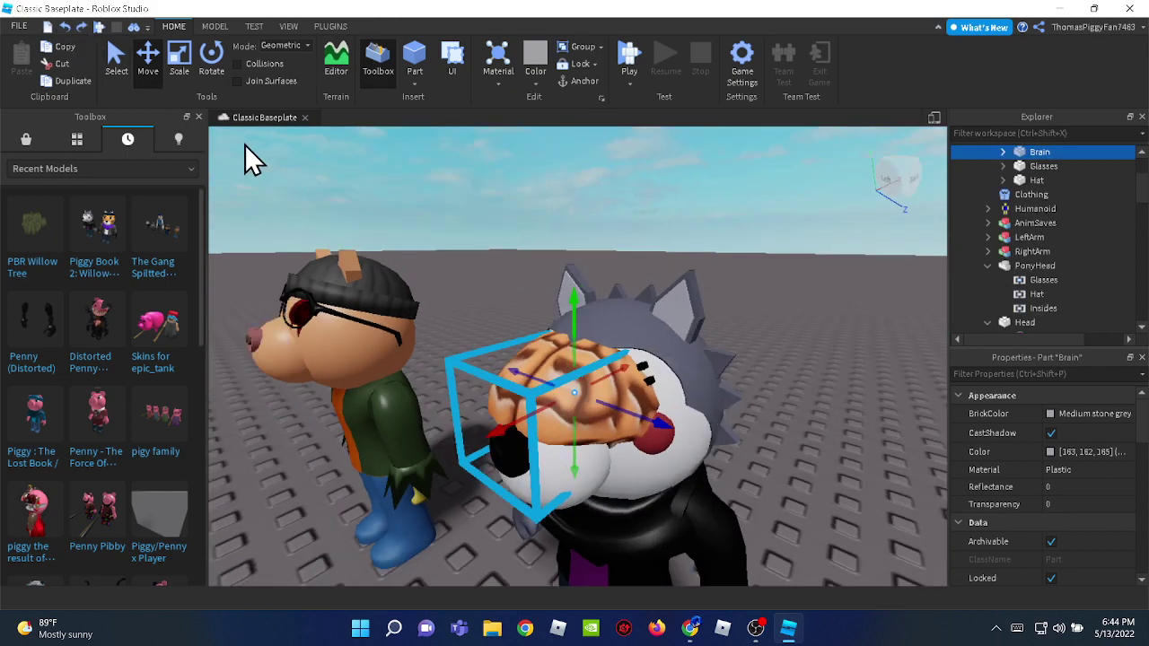
left_click(64, 26)
left_click(70, 30)
left_click(71, 28)
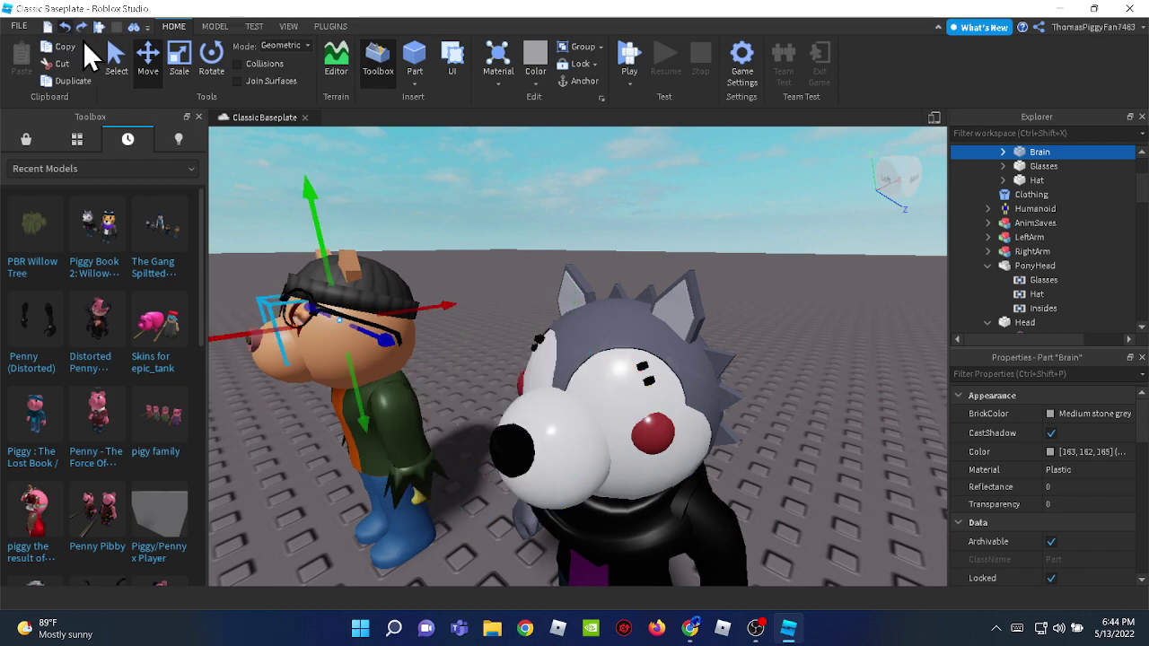
- Move Soul Pony's PonyHead union sideways out of its head toward Willow and check the exposed parts
key("a")
right_click_drag(452, 227, 534, 241)
key("w")
key("s")
scroll(995, 254, "up", 2)
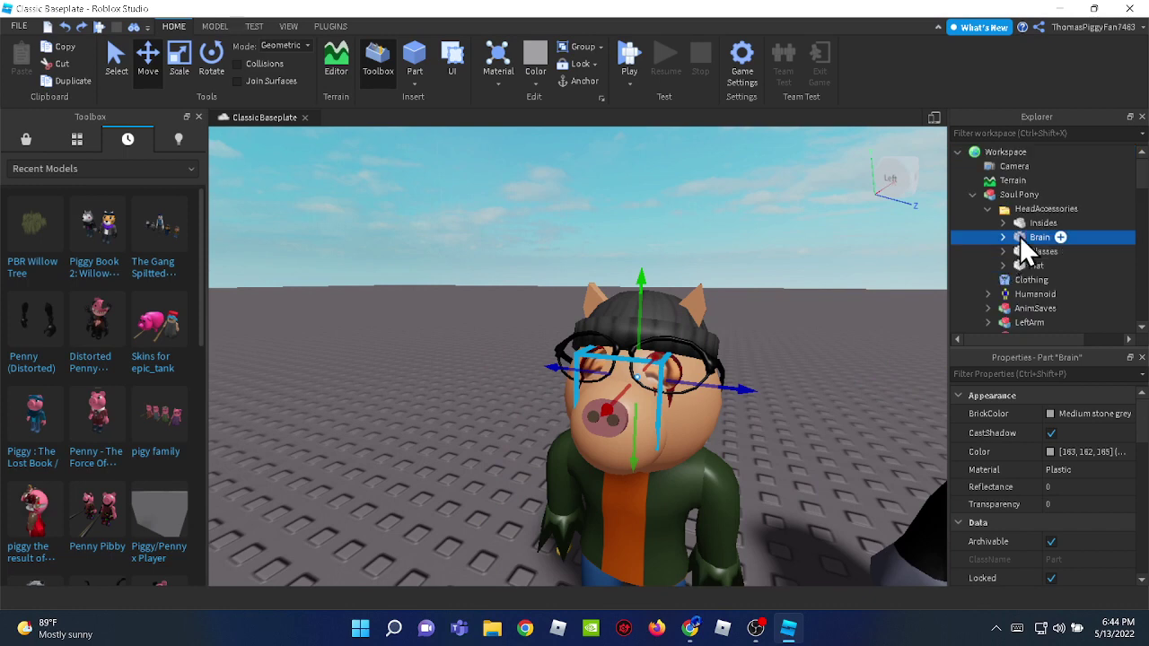
left_click(1035, 227)
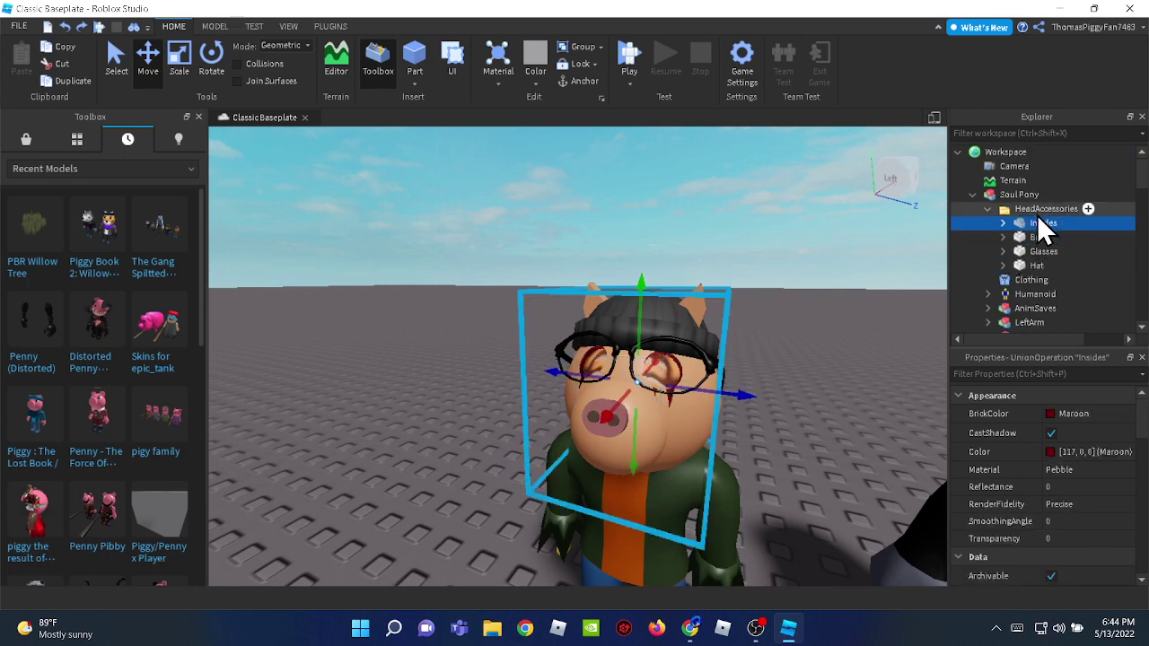
scroll(1041, 270, "down", 2)
left_click(1035, 253)
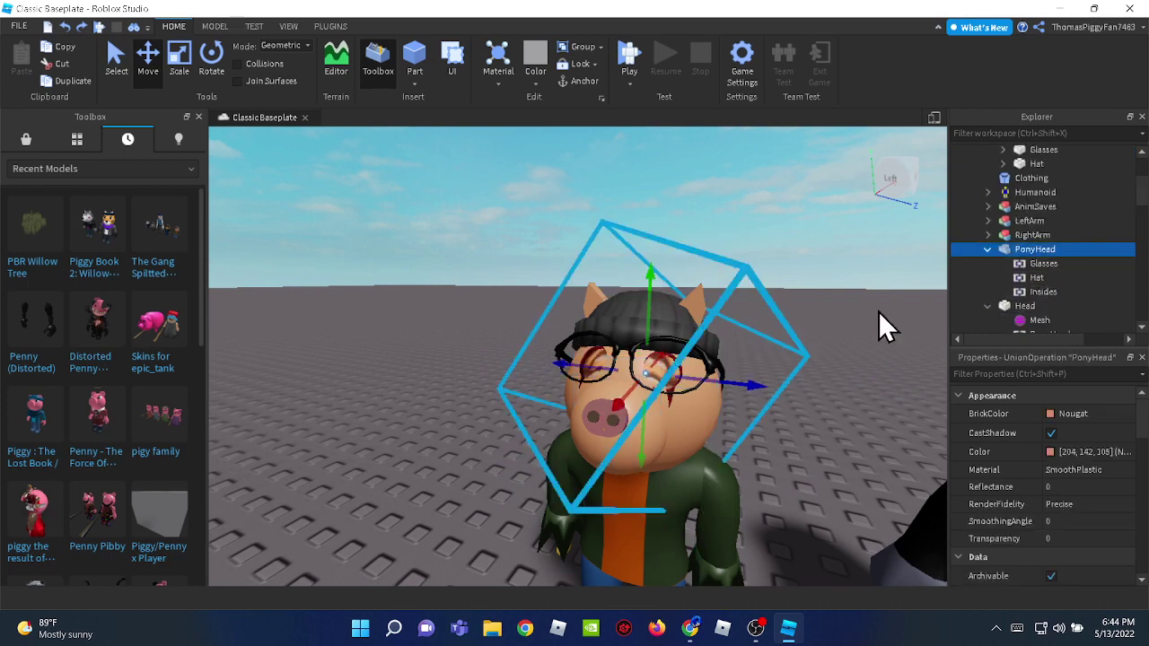
left_click_drag(754, 388, 812, 386)
scroll(812, 391, "up", 10)
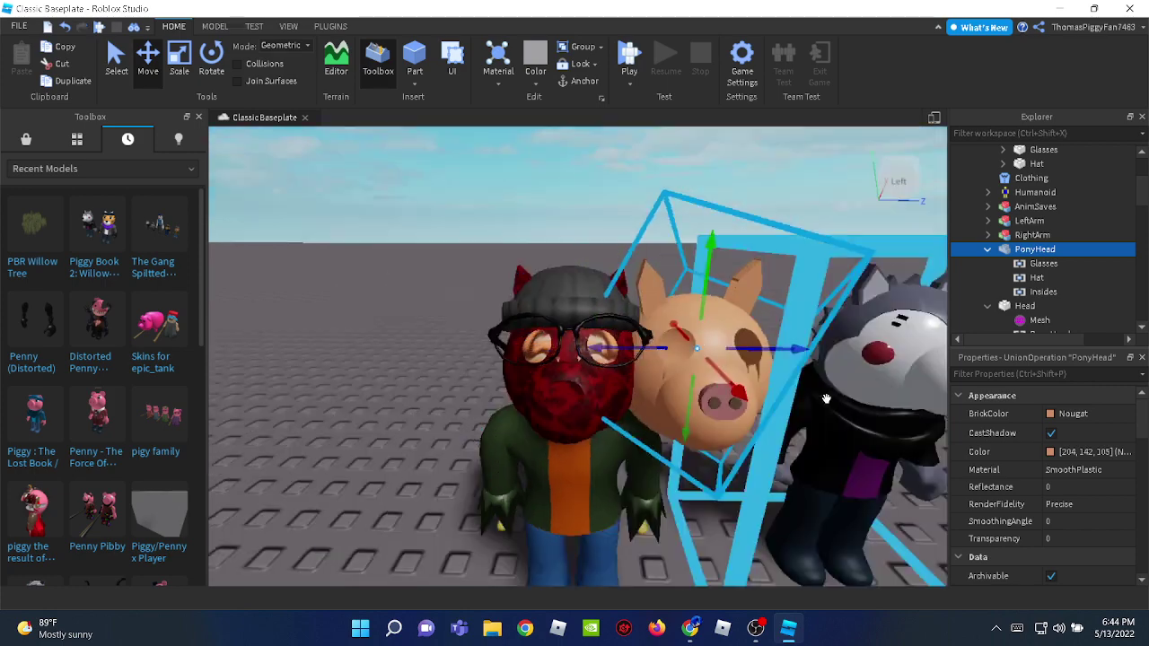
scroll(814, 397, "down", 10)
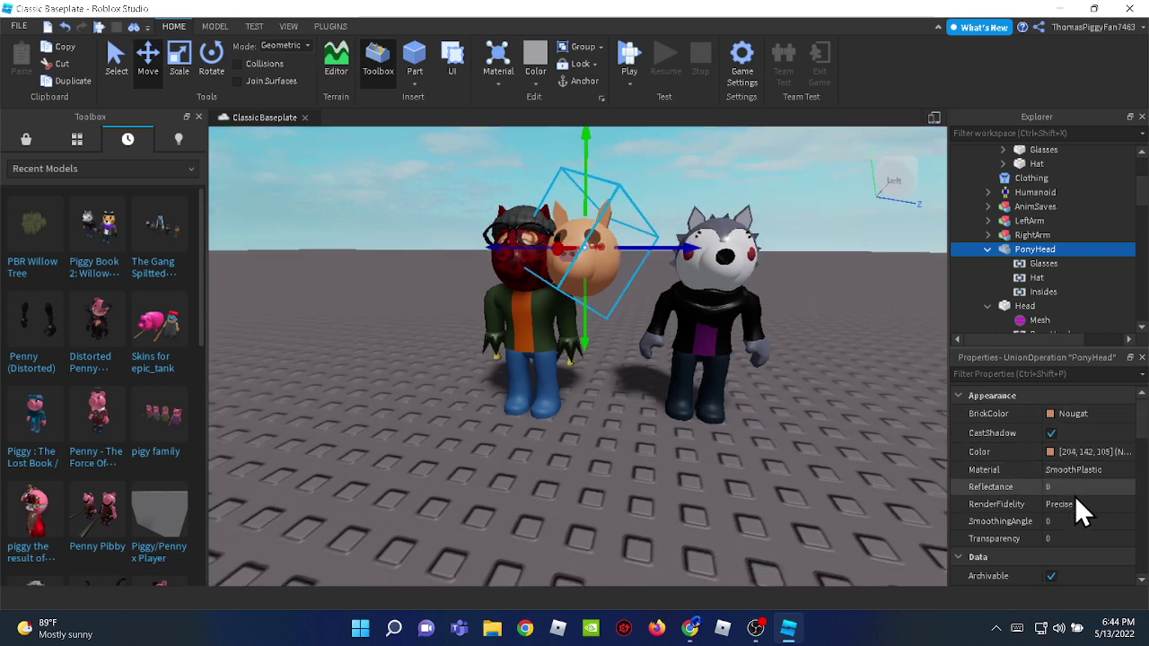
- Check PonyHead's RenderFidelity options, and set the RenderFidelity of Willow's WillowHead union to Precise
left_click(1074, 504)
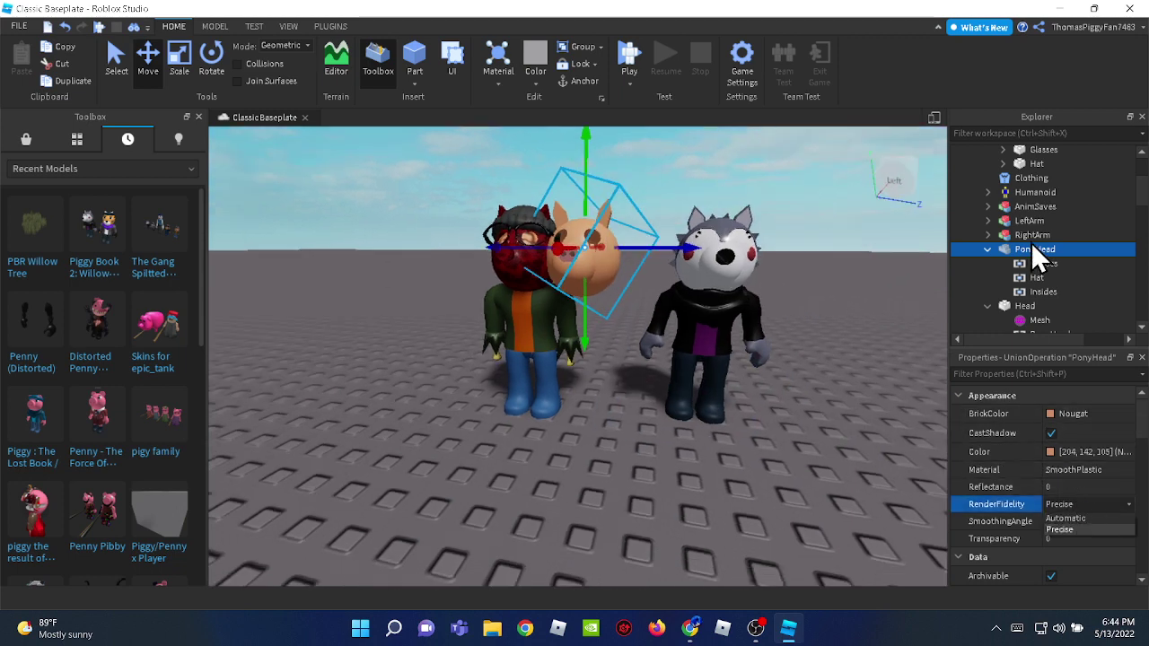
left_click(760, 291)
scroll(1030, 255, "down", 2)
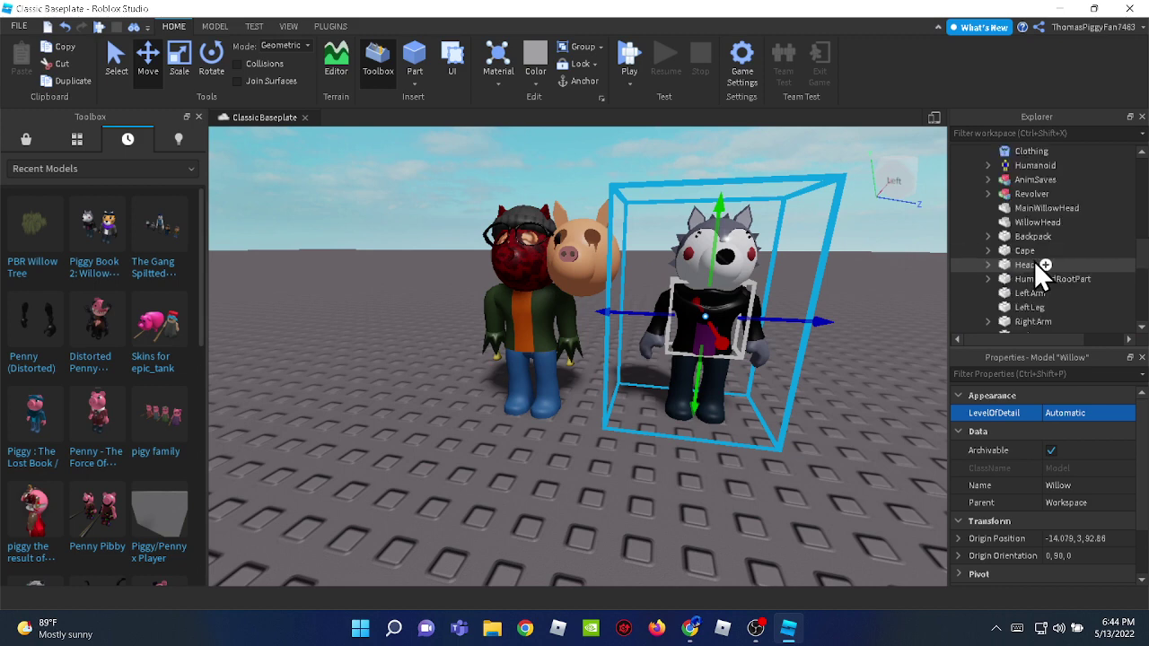
left_click(1038, 223)
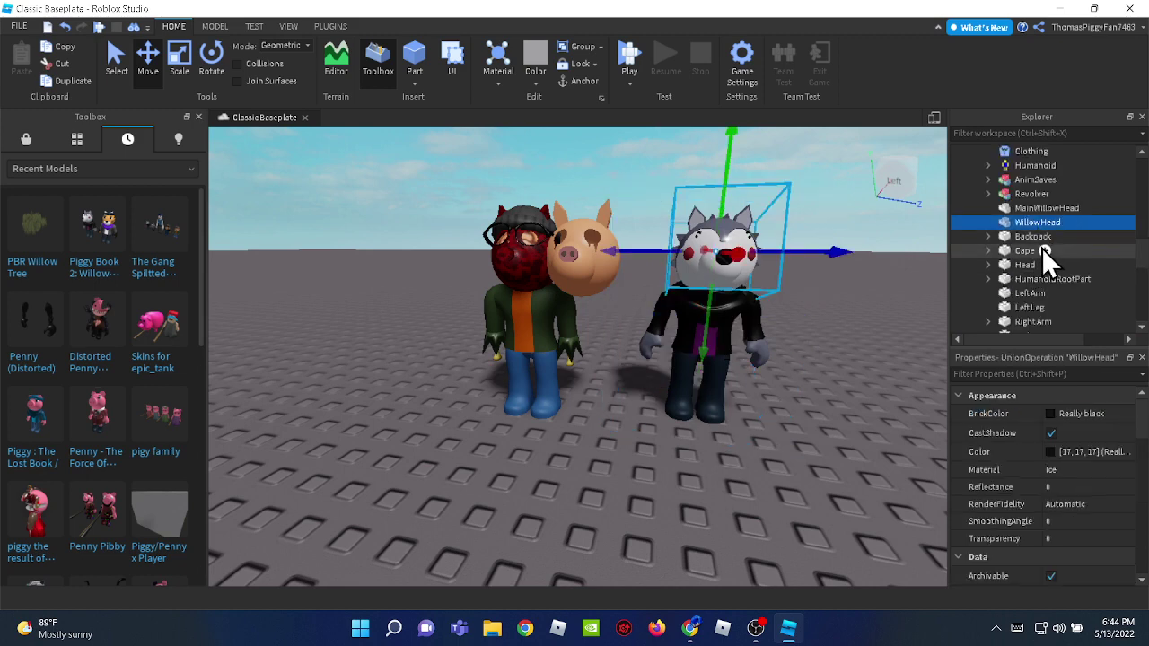
left_click(1086, 498)
left_click(1088, 503)
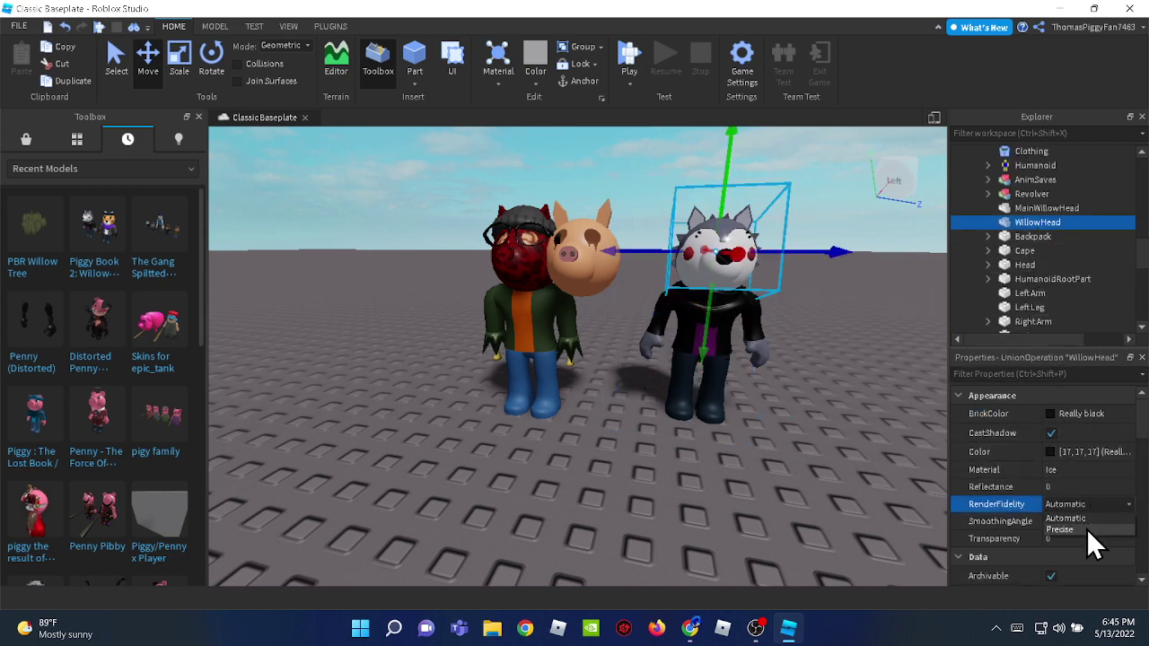
left_click(1087, 529)
left_click(841, 444)
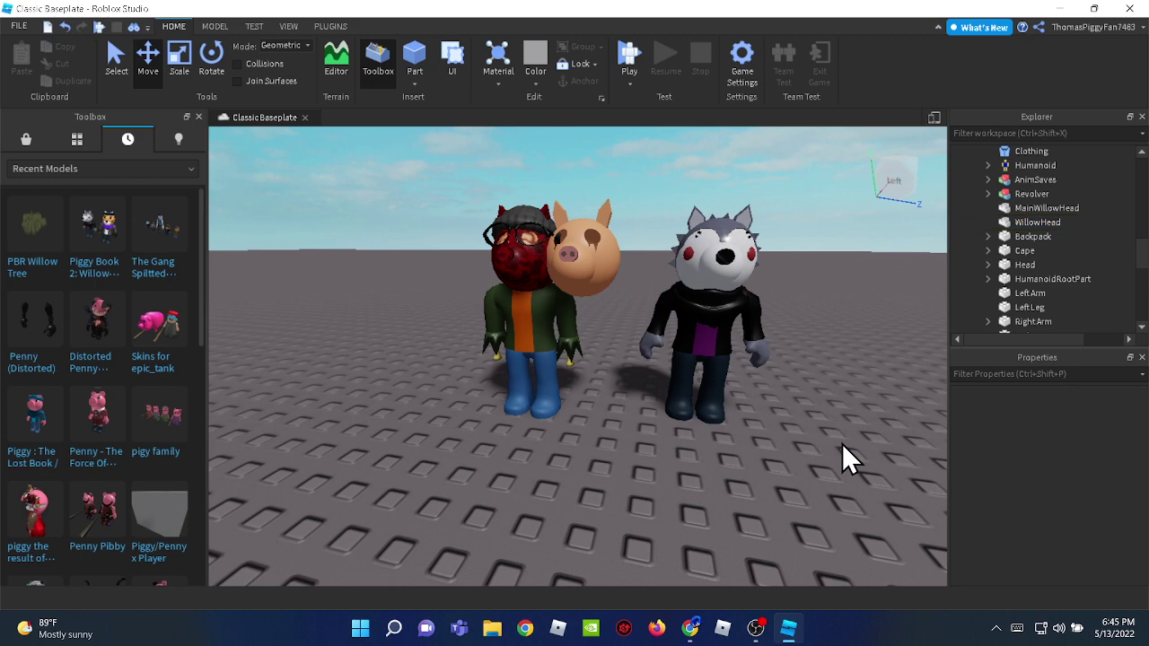
- Delete the Backpack part from the Willow model and check the model's back
left_click(697, 258)
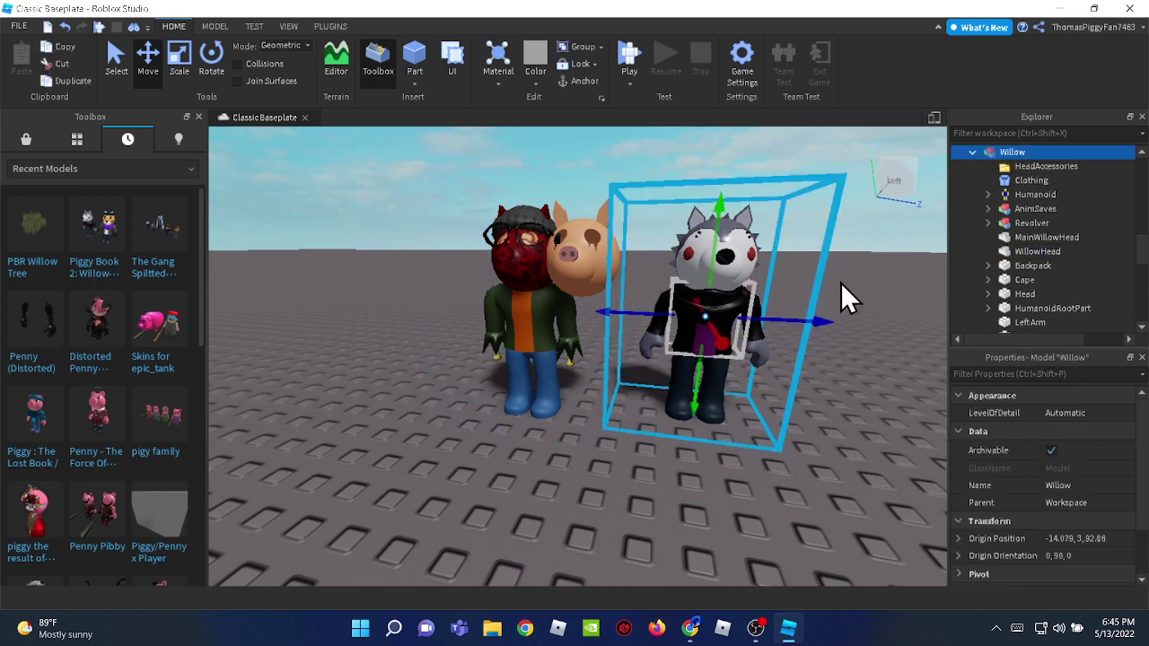
left_click(1029, 266)
key("Delete")
key("w")
right_click_drag(874, 269, 874, 268)
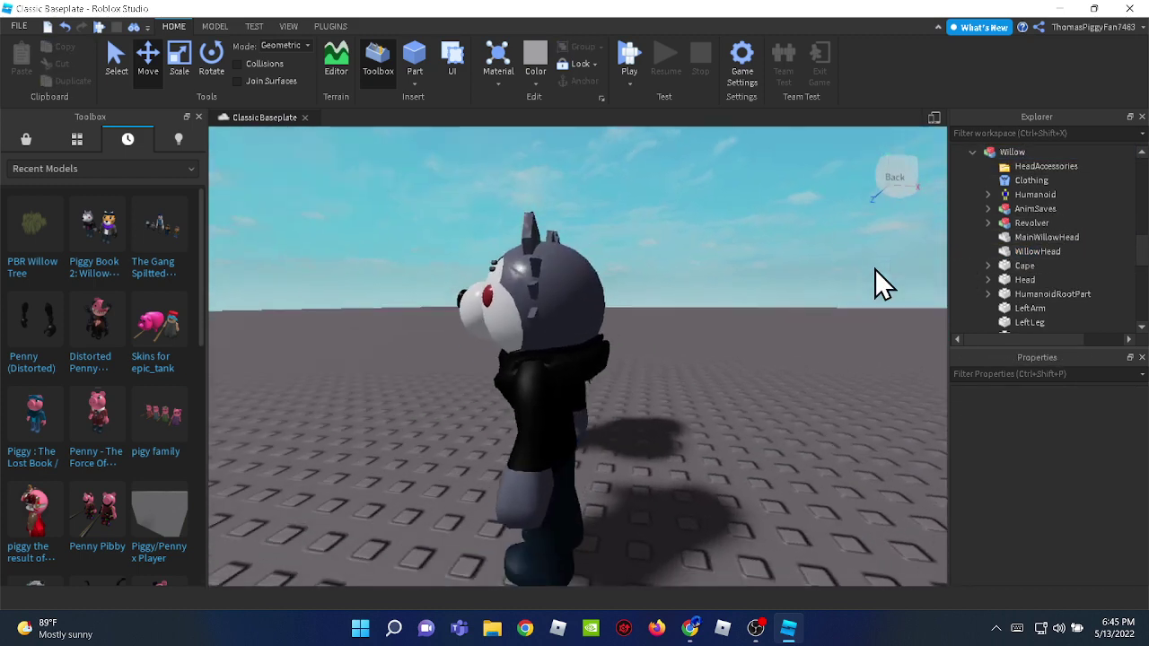
- Bring both characters into view and examine the appearance, transform and collision properties of Soul Pony's PonyHead union
left_click(1031, 295)
key("f")
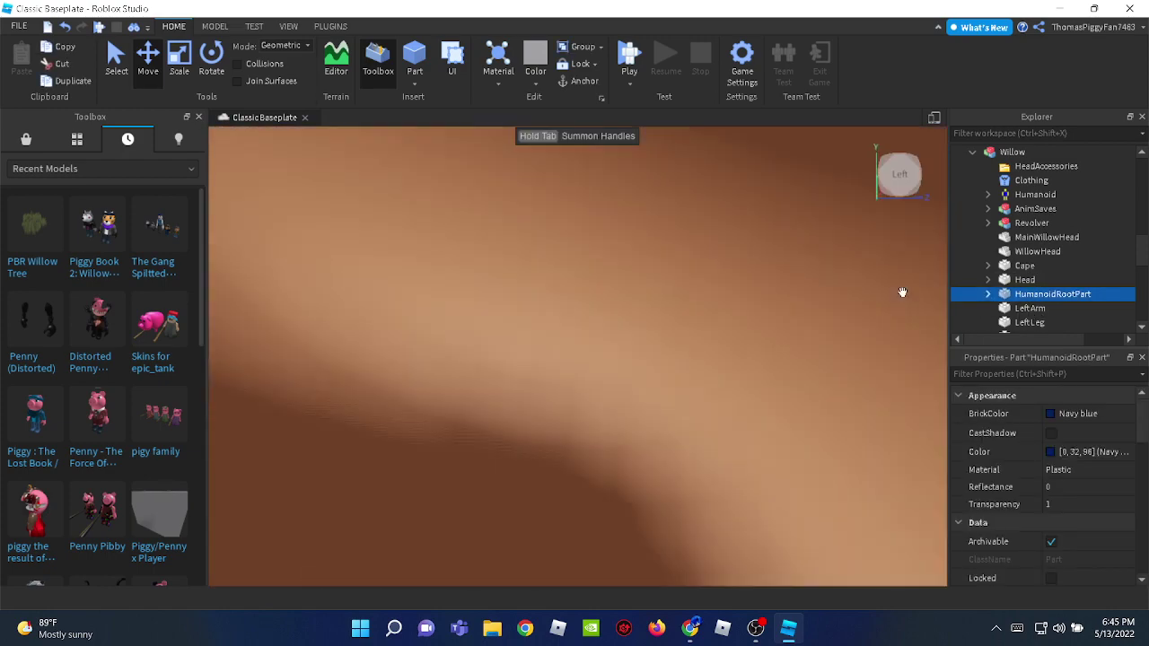
scroll(903, 294, "down", 5)
right_click_drag(903, 297, 903, 297)
left_click(461, 253)
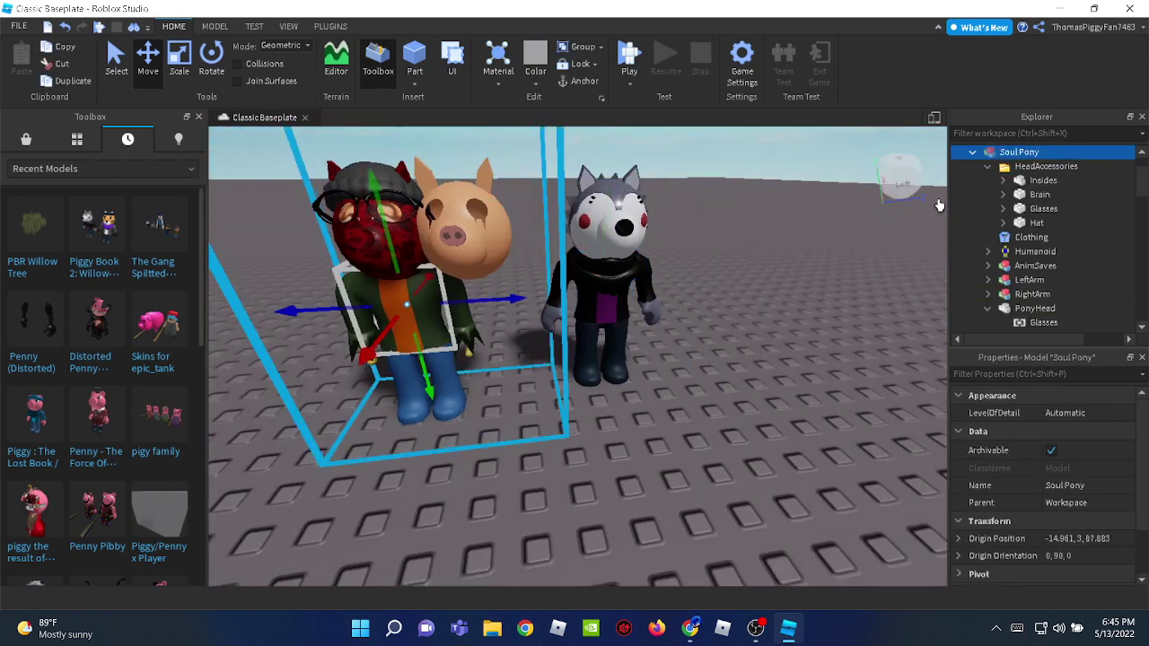
left_click(1041, 308)
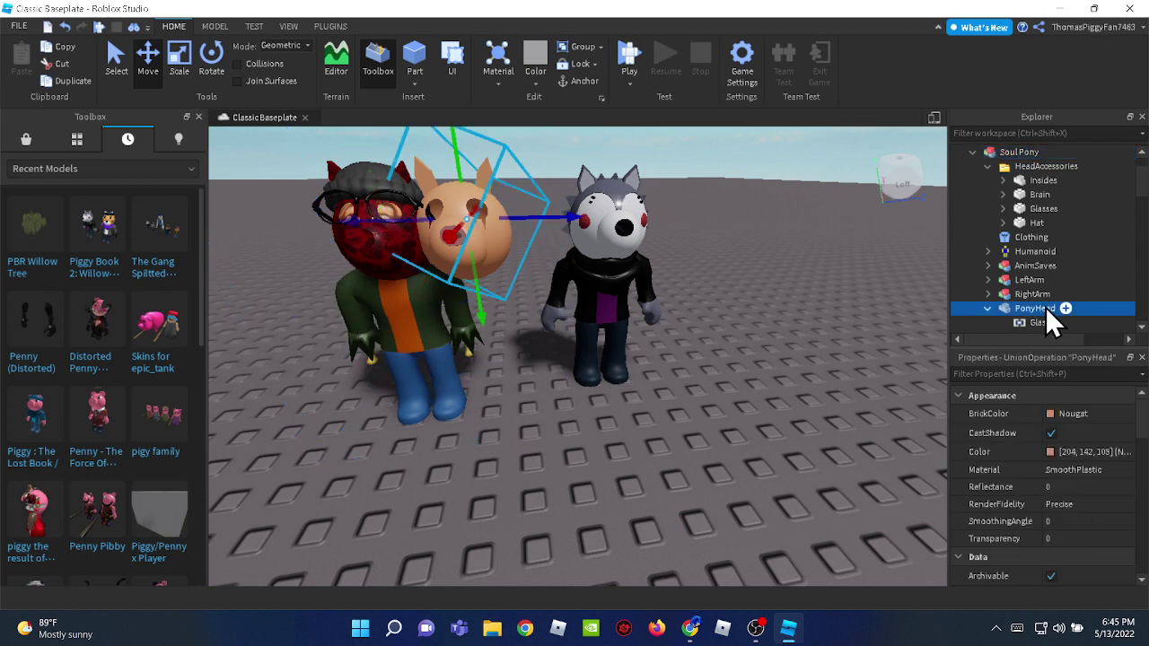
scroll(1095, 413, "down", 3)
scroll(1106, 462, "up", 3)
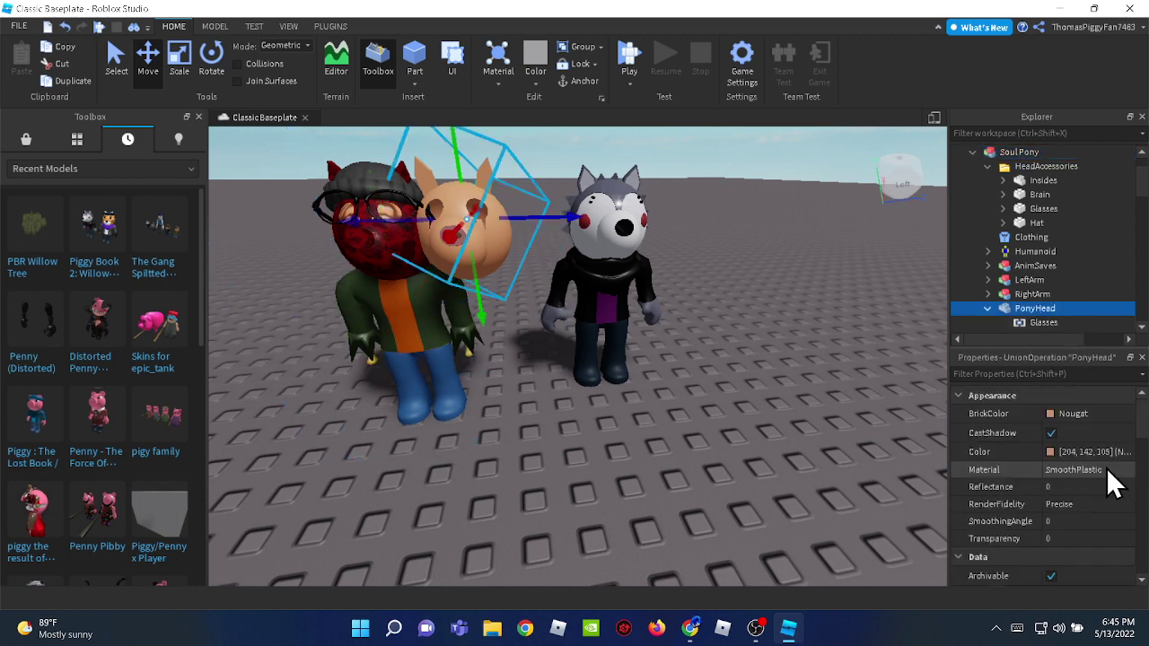
scroll(1109, 483, "down", 3)
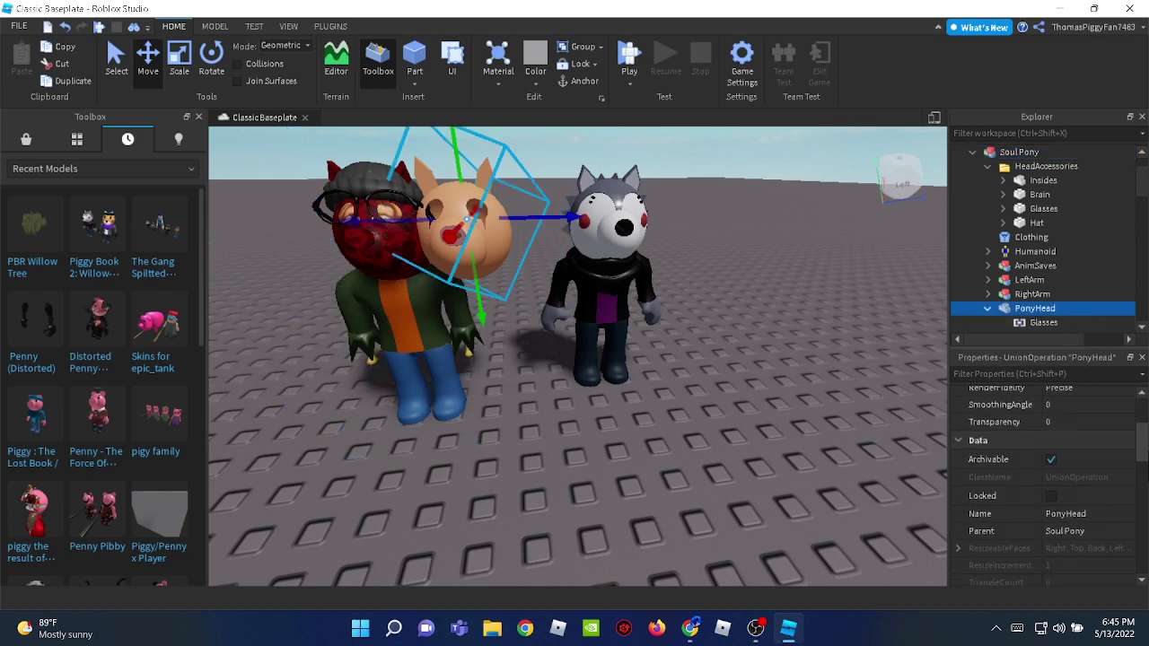
scroll(1143, 498, "down", 3)
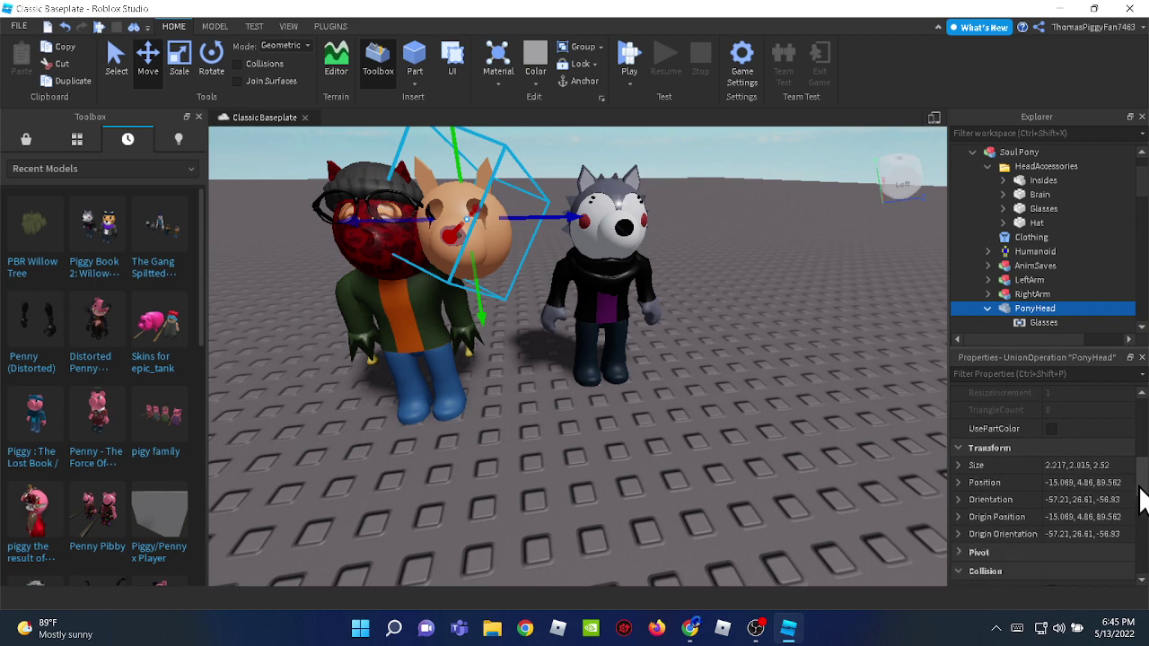
left_click_drag(1142, 498, 1145, 531)
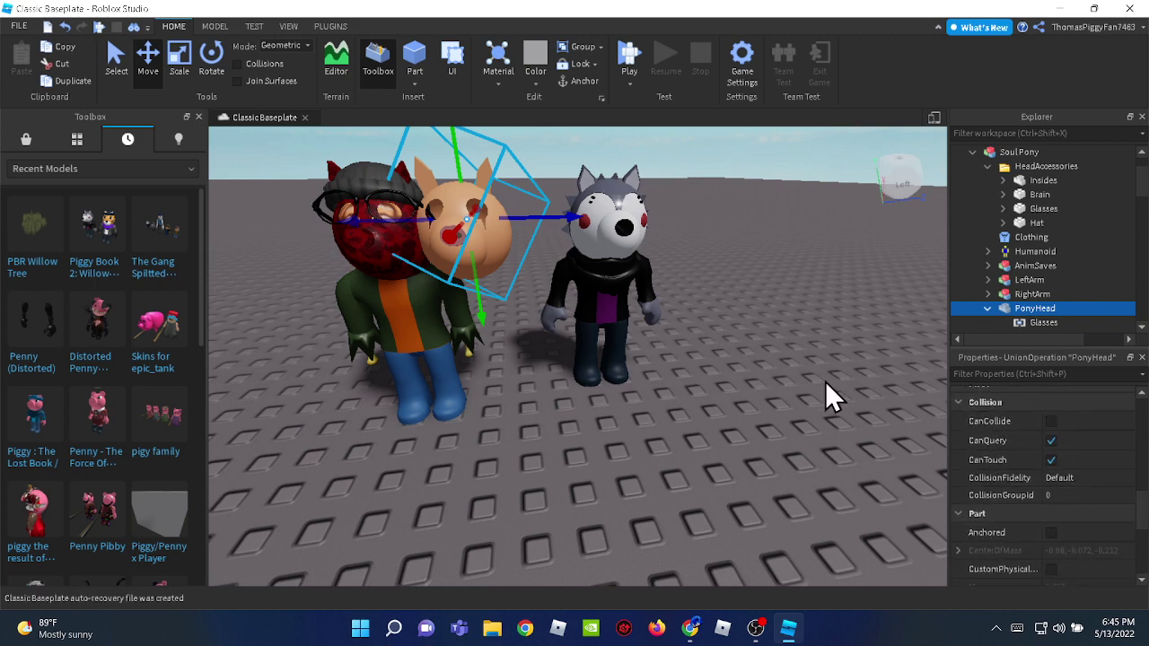
- Set the RenderFidelity of Willow's MainWillowHead union to Precise
left_click(632, 337)
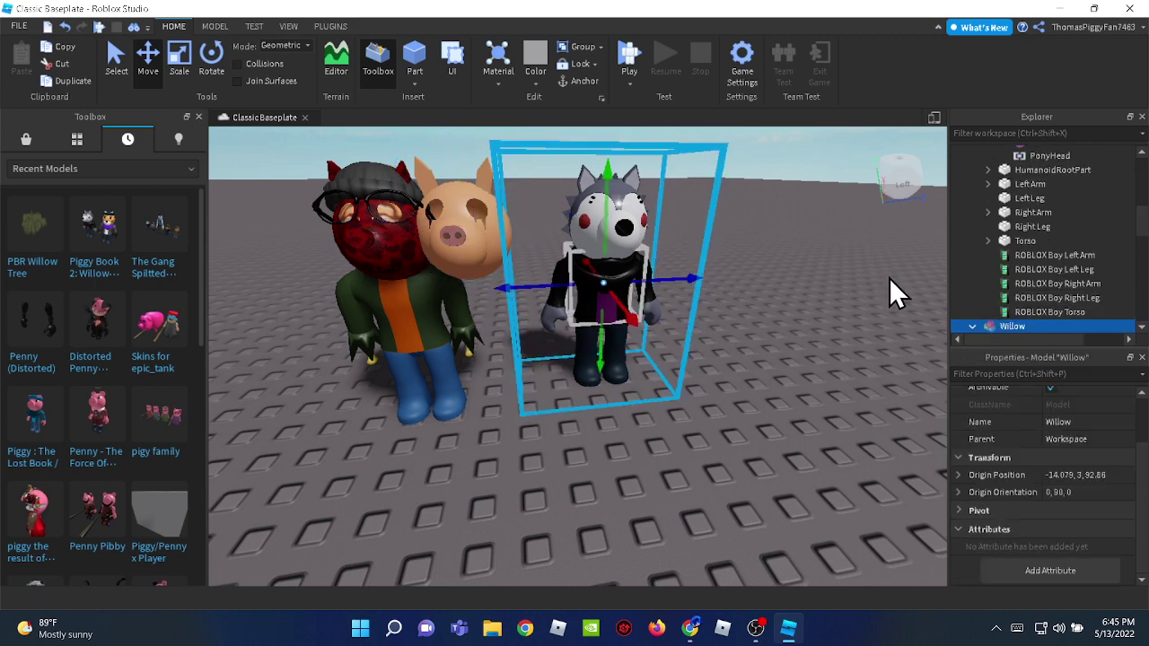
scroll(1056, 287, "down", 5)
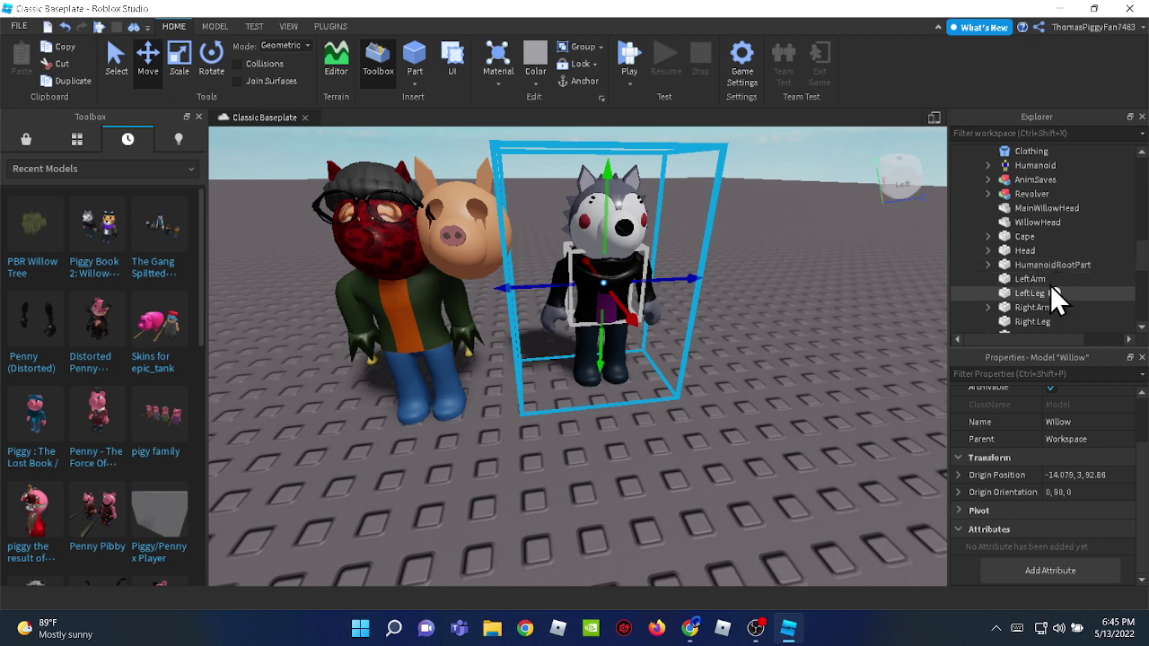
left_click(1039, 209)
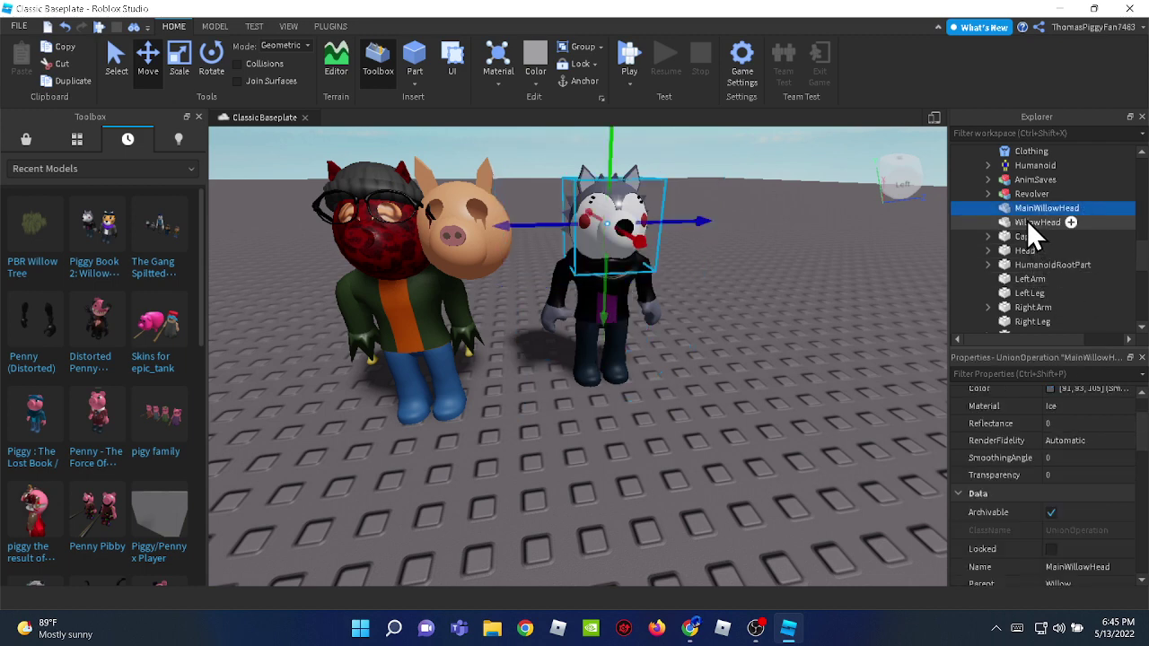
left_click(1087, 439)
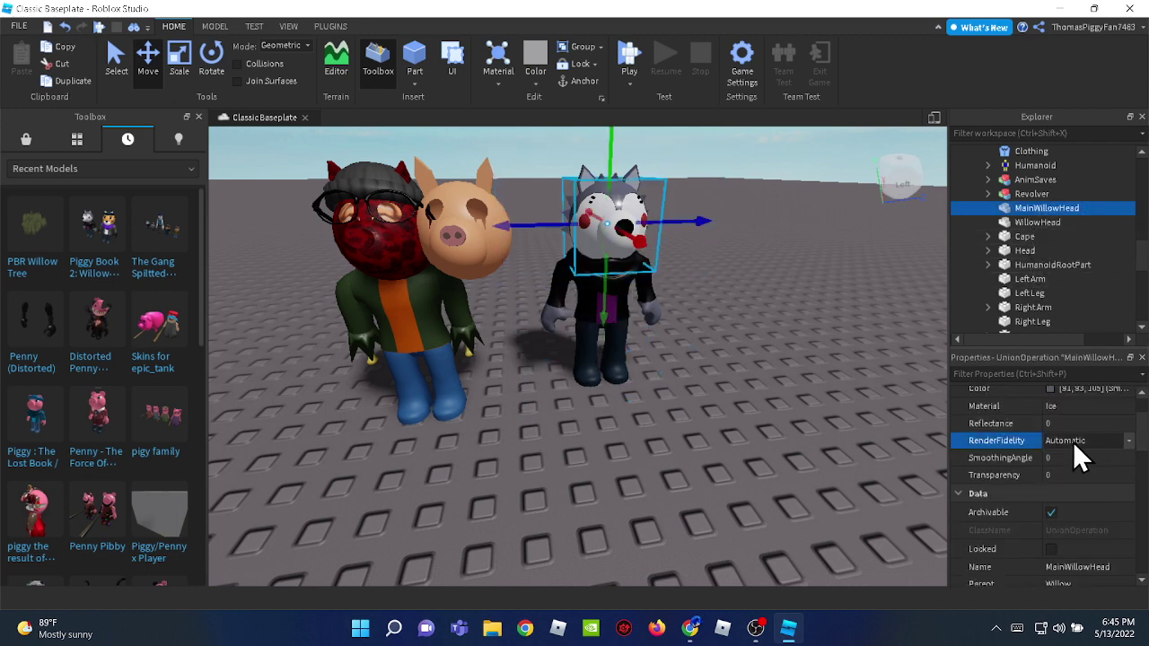
left_click(1074, 441)
left_click(1085, 468)
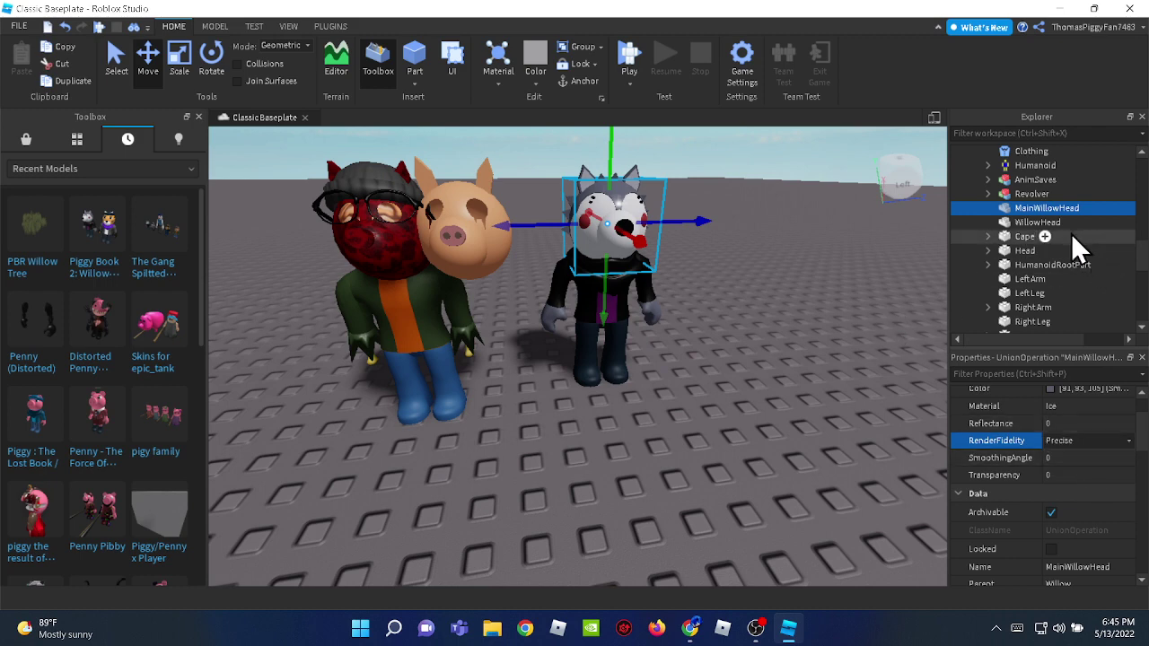
- Try deleting Willow's MainWillowHead union twice, undoing each deletion and expanding the Head part in between
left_click(1038, 222)
left_click(1034, 212)
left_click(1031, 223)
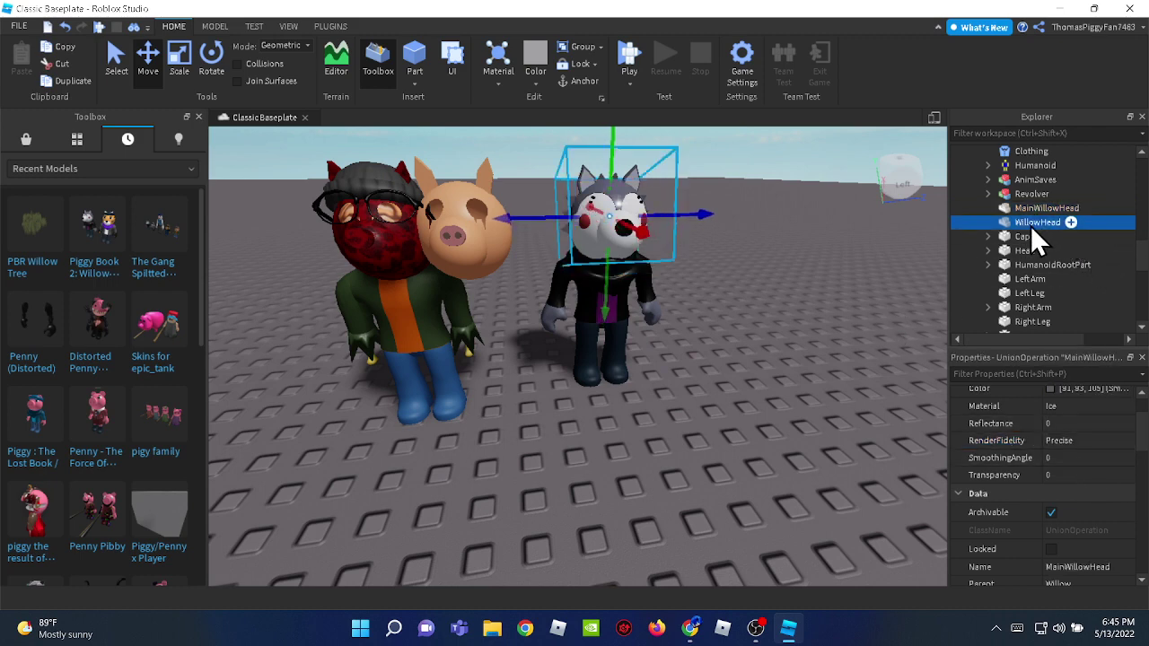
key("Delete")
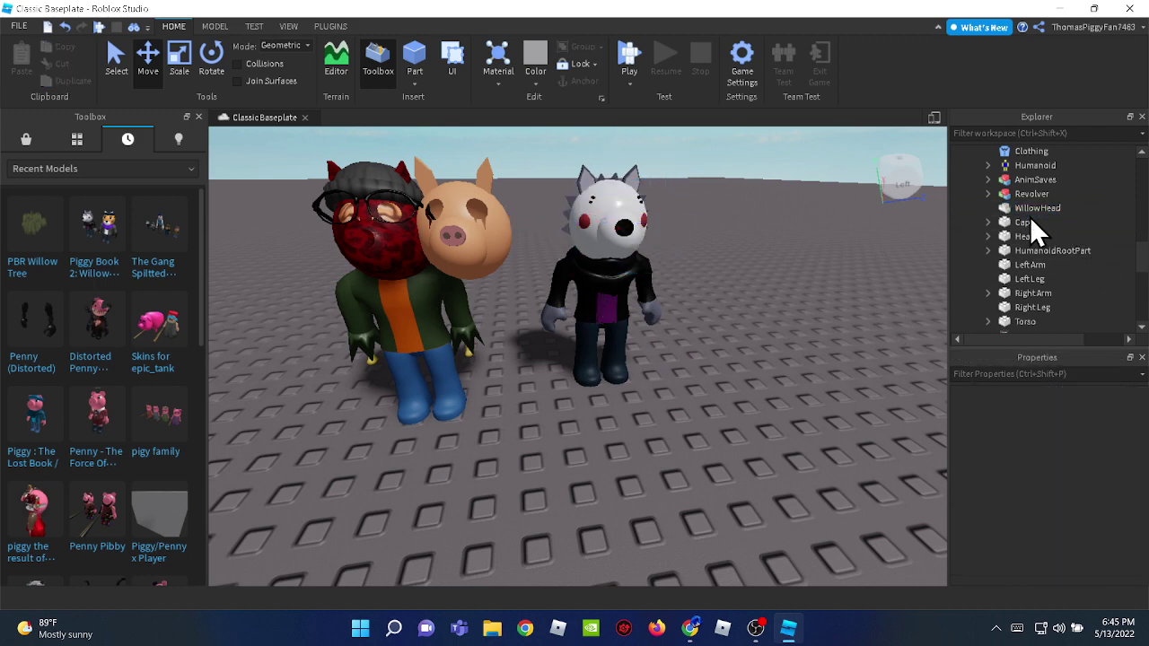
left_click(65, 27)
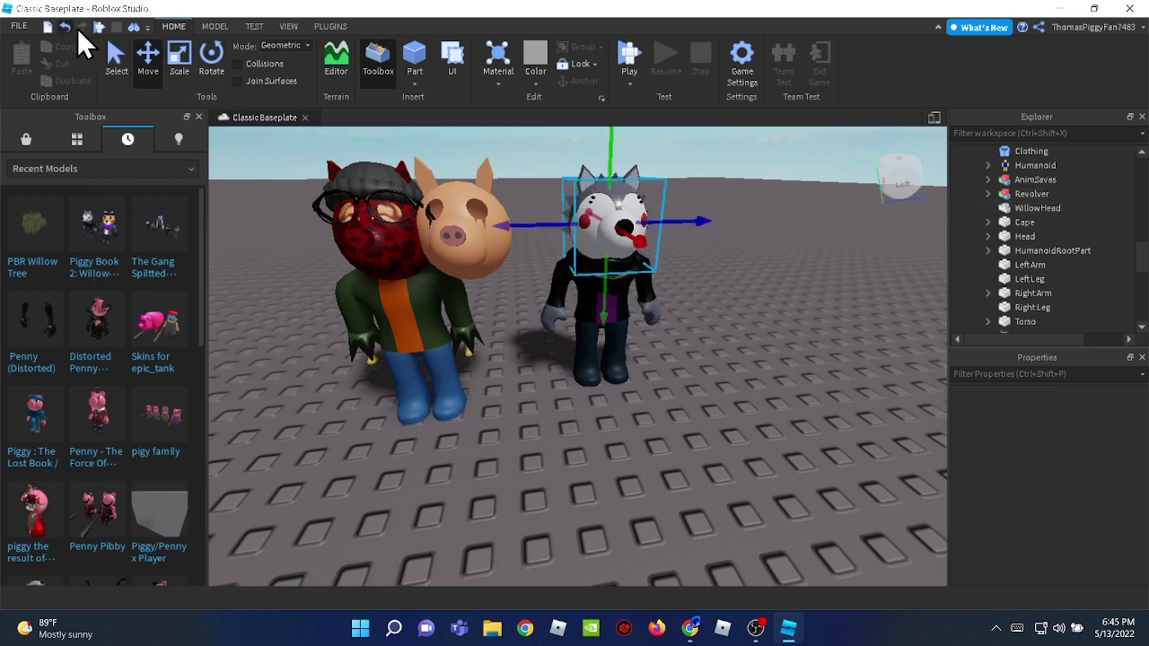
left_click(988, 236)
left_click(1041, 246)
left_click(1021, 209)
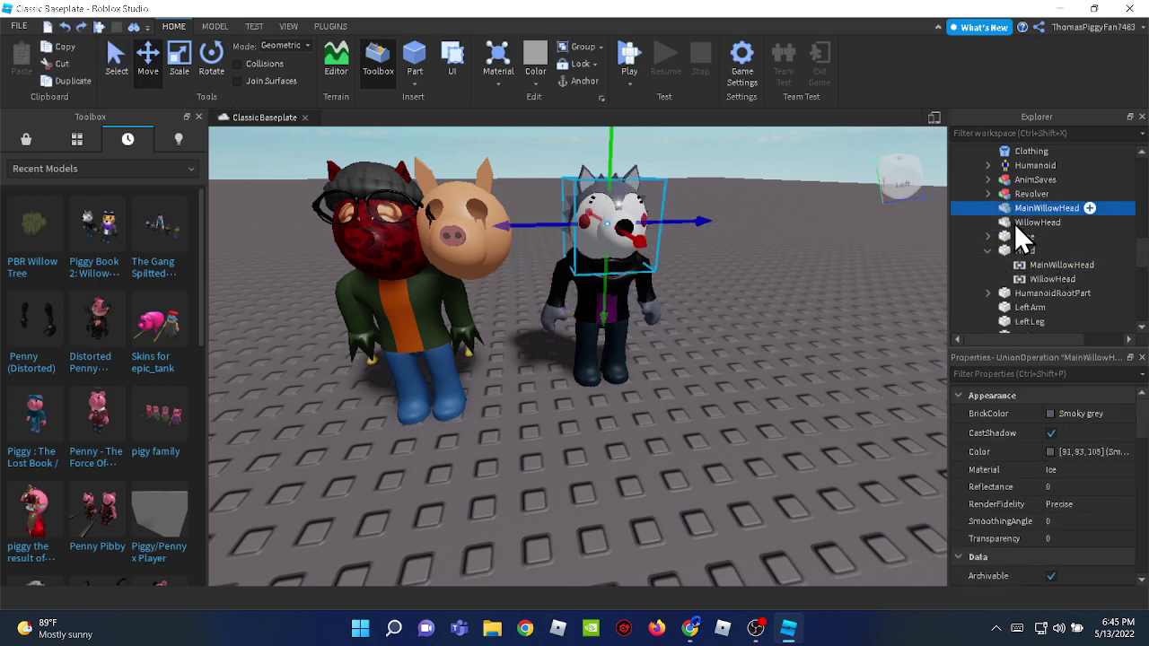
key("Delete")
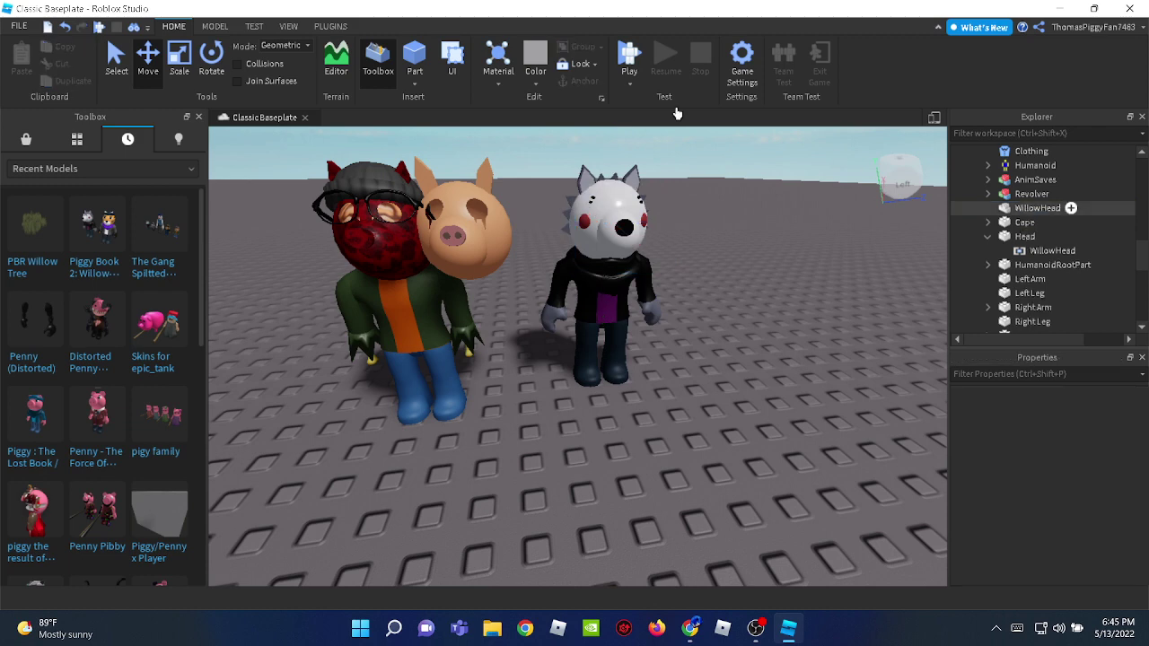
left_click(64, 26)
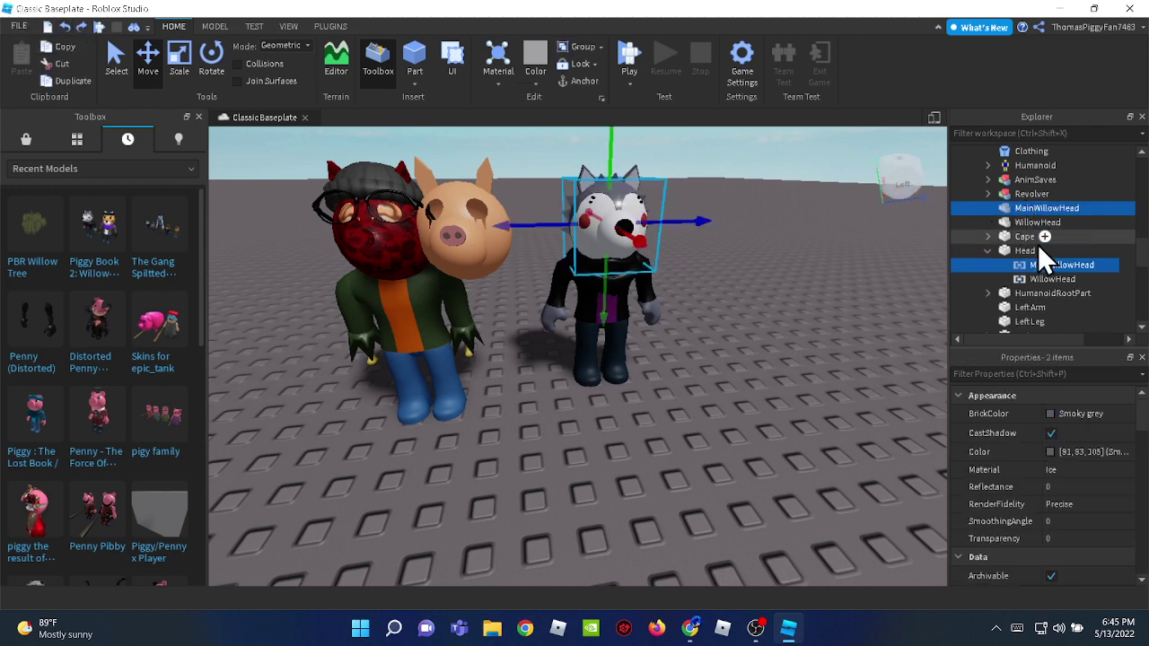
- Delete the WillowHead union from the Willow model, comparing the head with and without it by undoing and redoing the deletion
left_click(1014, 224)
key("Delete")
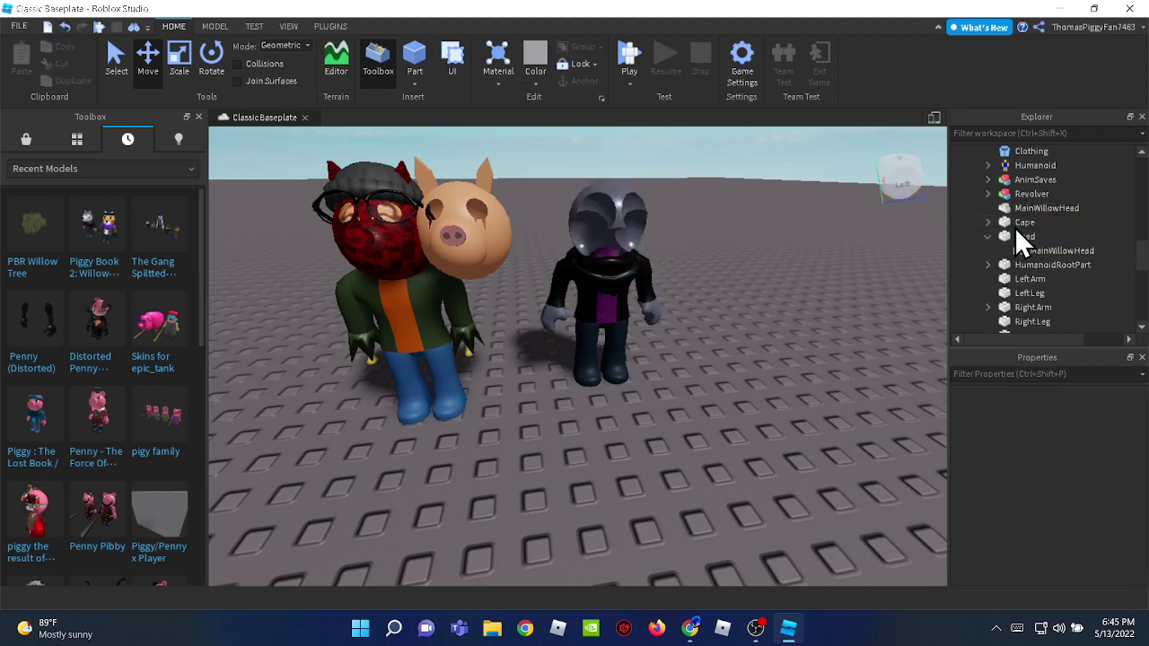
left_click(1029, 207)
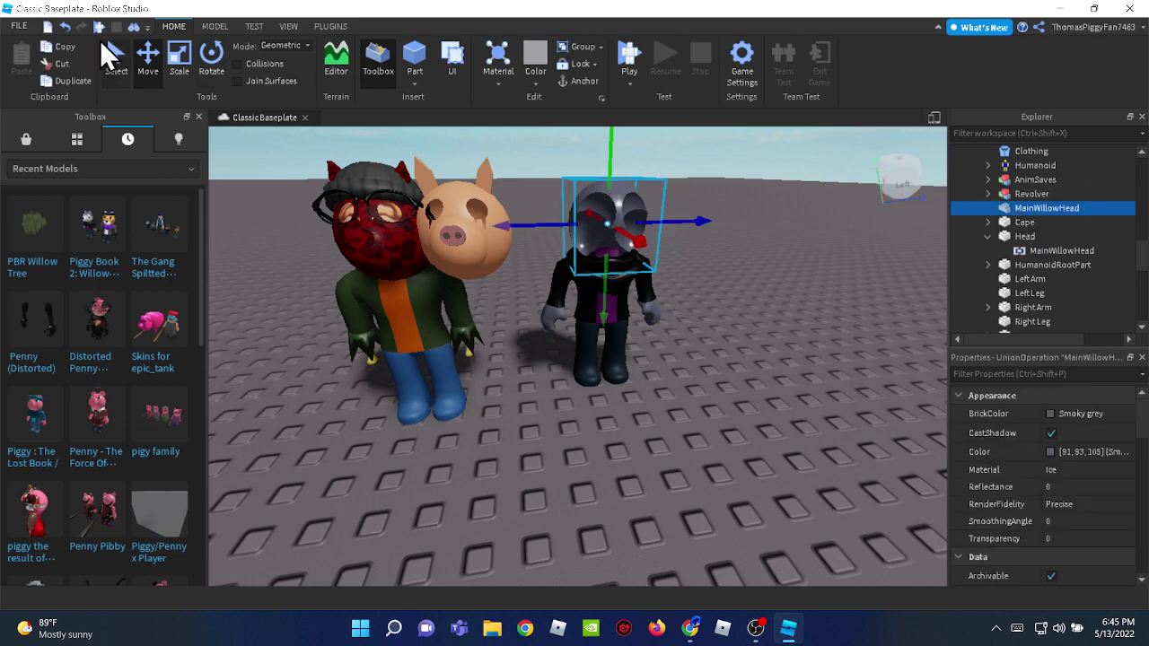
right_click_drag(837, 274, 837, 275)
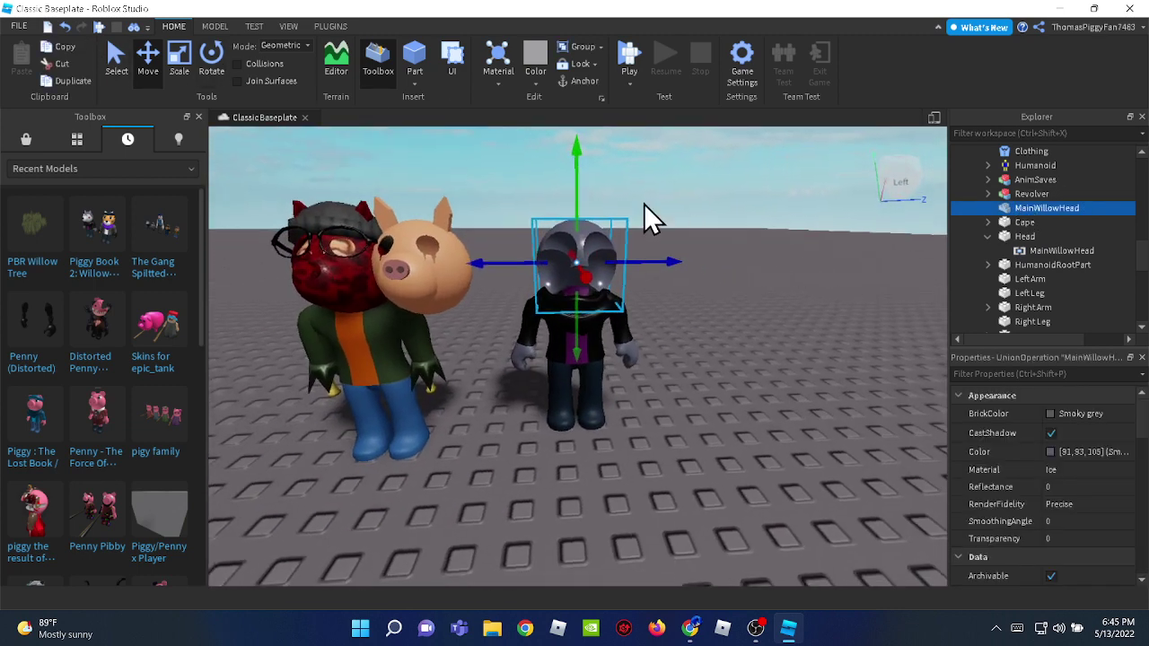
left_click(65, 27)
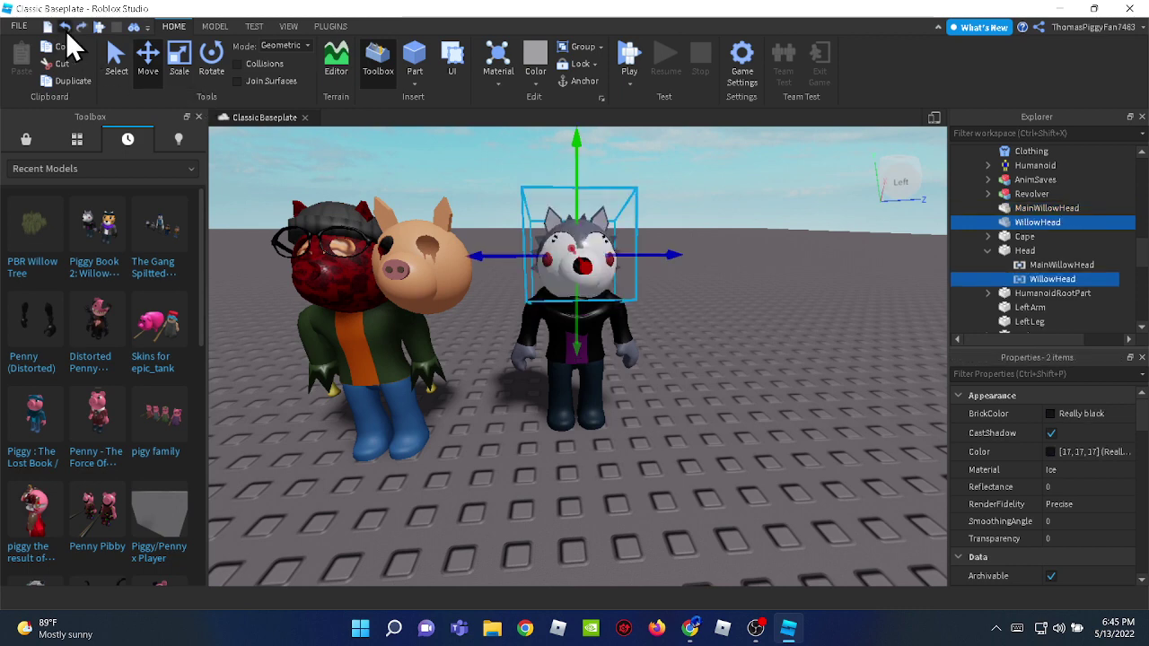
left_click(78, 32)
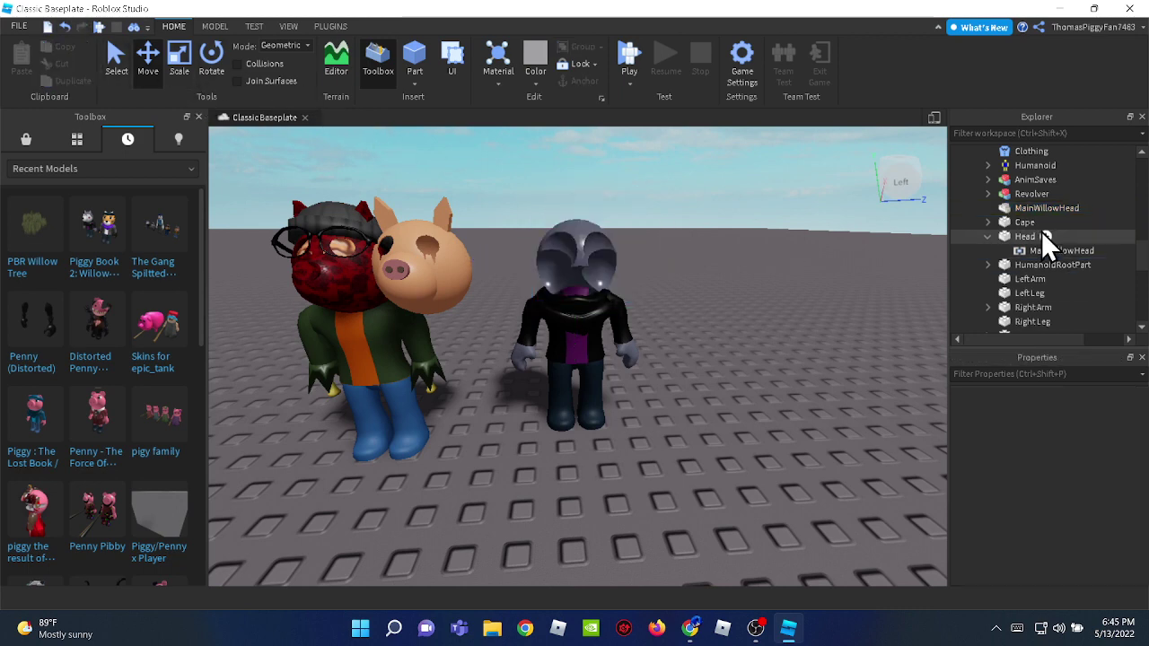
- Try to move Soul Pony's Insides and Brain parts together onto Willow's head
scroll(1011, 224, "up", 3)
scroll(991, 228, "up", 5)
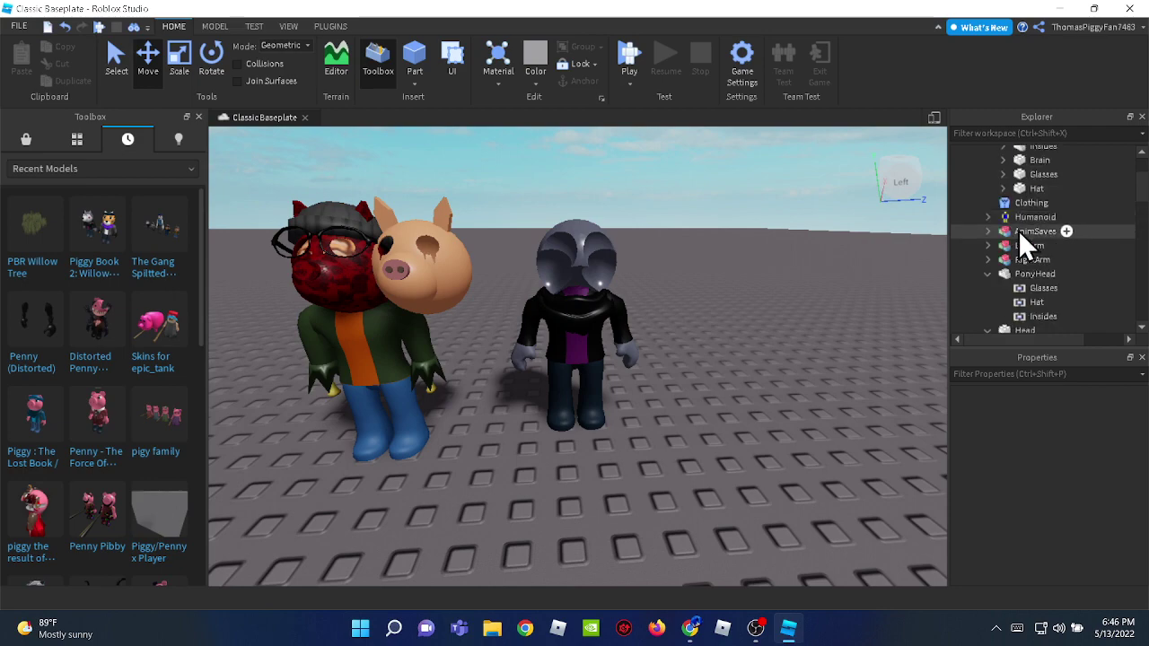
left_click(1036, 237)
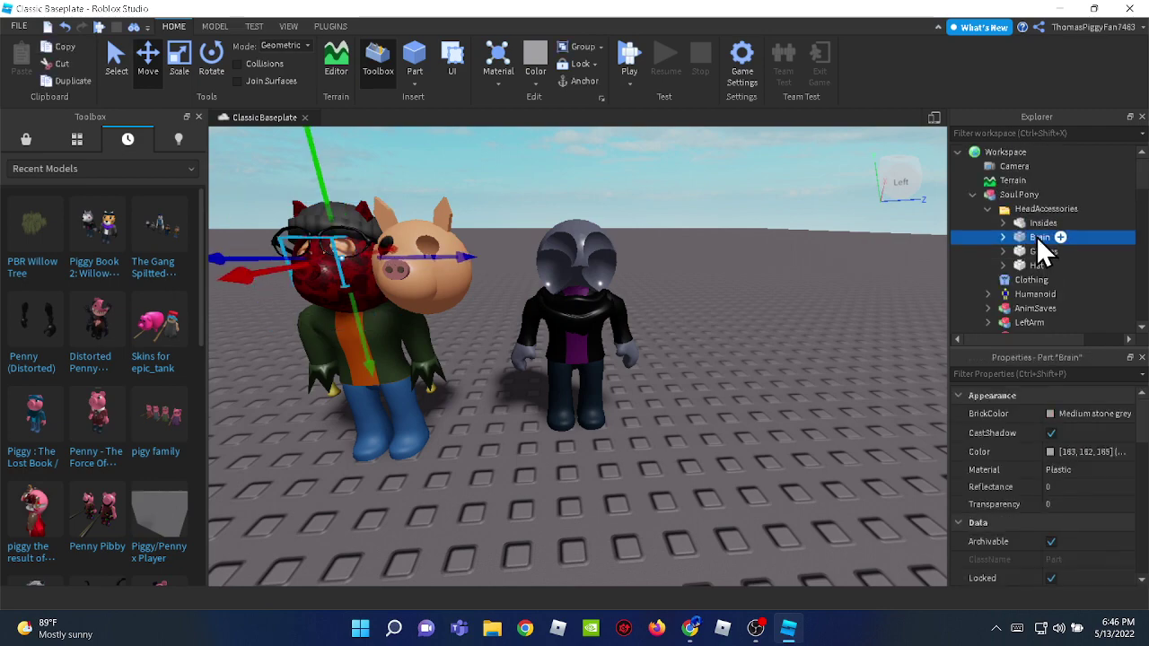
left_click(1038, 226, "ctrl")
left_click_drag(448, 258, 650, 277)
right_click_drag(649, 276, 658, 276)
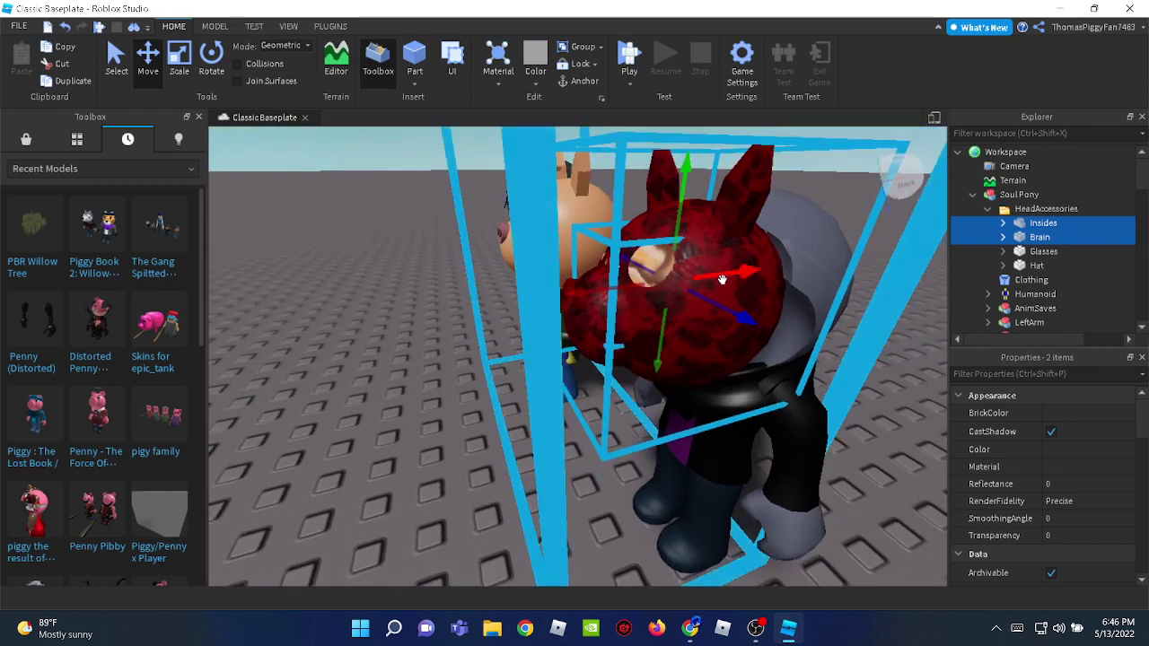
left_click_drag(720, 279, 792, 274)
right_click_drag(793, 275, 795, 276)
- Undo the moves of the Insides and Brain parts and the deletion of WillowHead
left_click(66, 26)
left_click(65, 26)
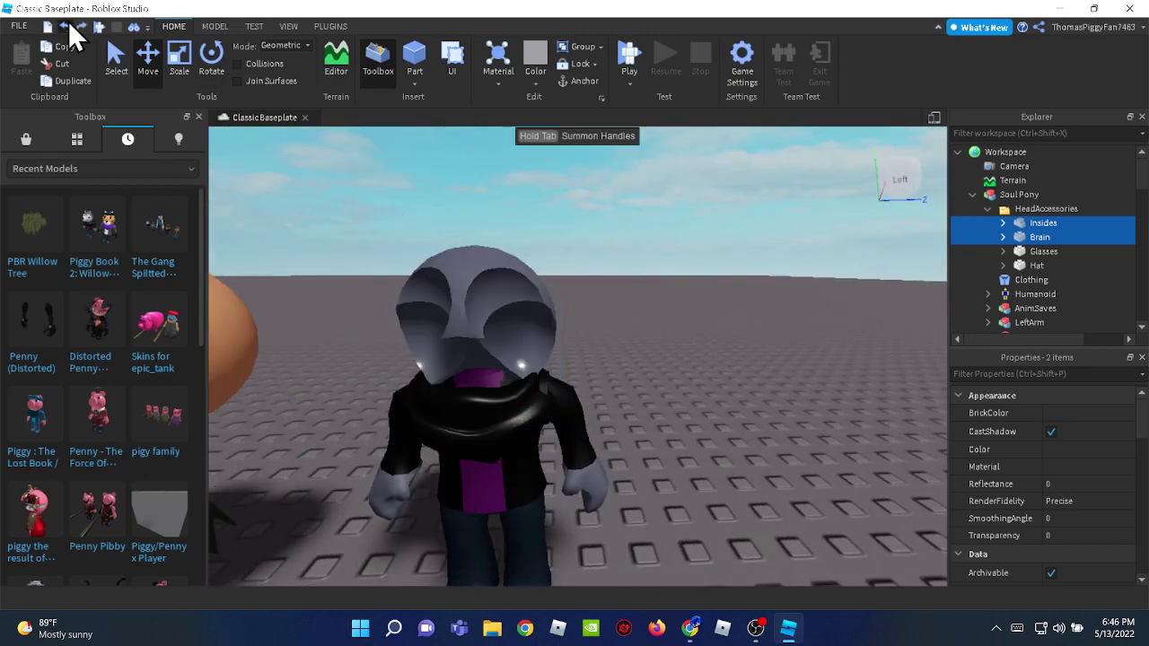
left_click(66, 26)
right_click_drag(337, 140, 401, 178)
scroll(401, 178, "up", 3)
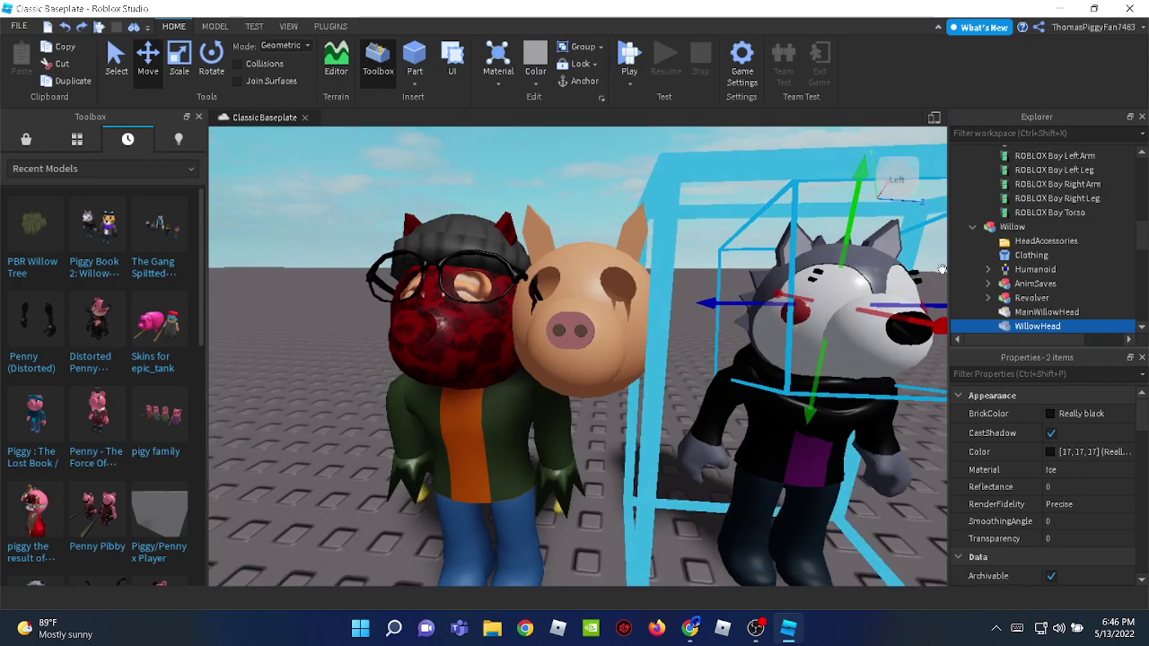
right_click_drag(823, 239, 794, 231)
scroll(794, 232, "down", 3)
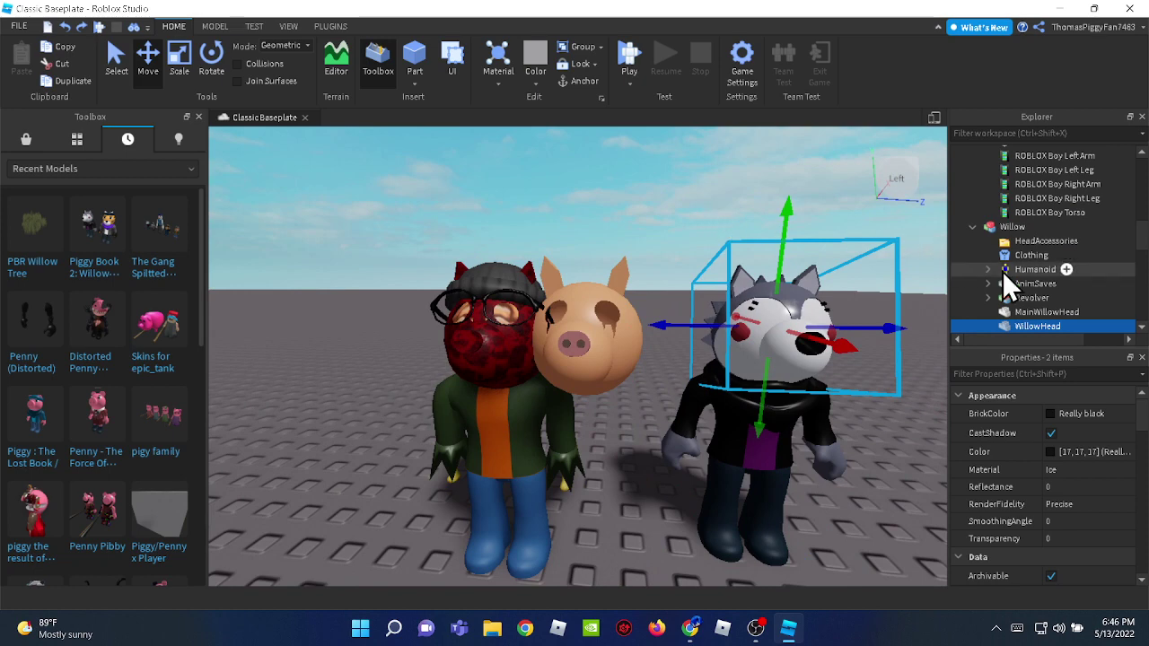
- Move Soul Pony's maroon Insides union across to Willow and line it up with Willow's head
scroll(1022, 250, "up", 5)
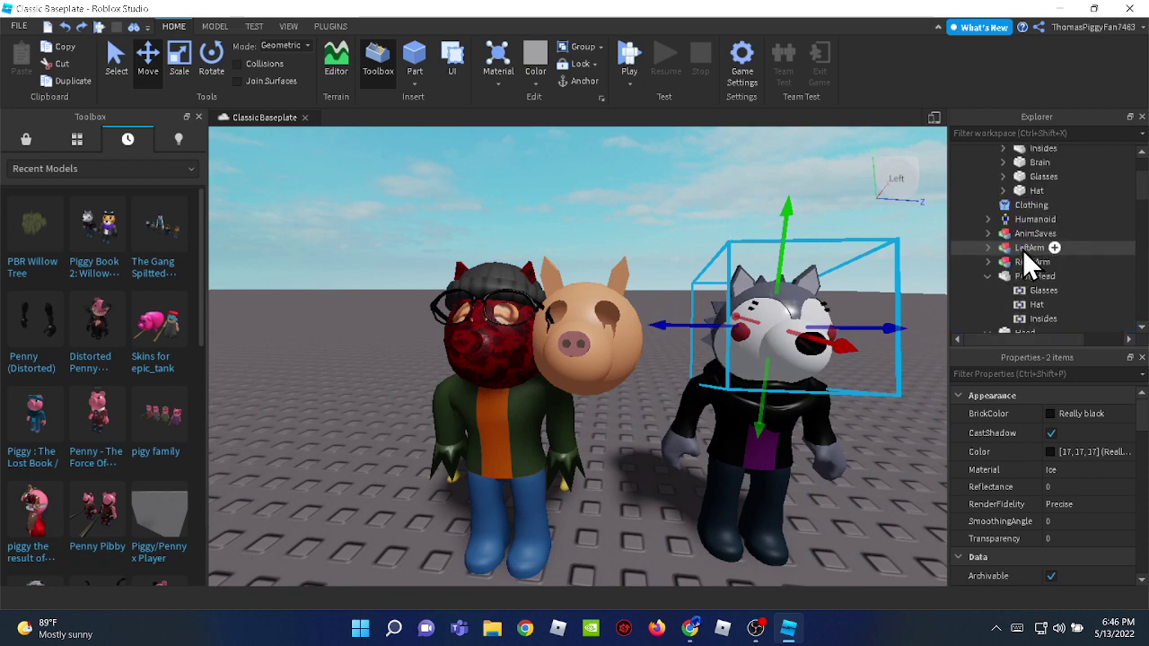
left_click(1037, 223)
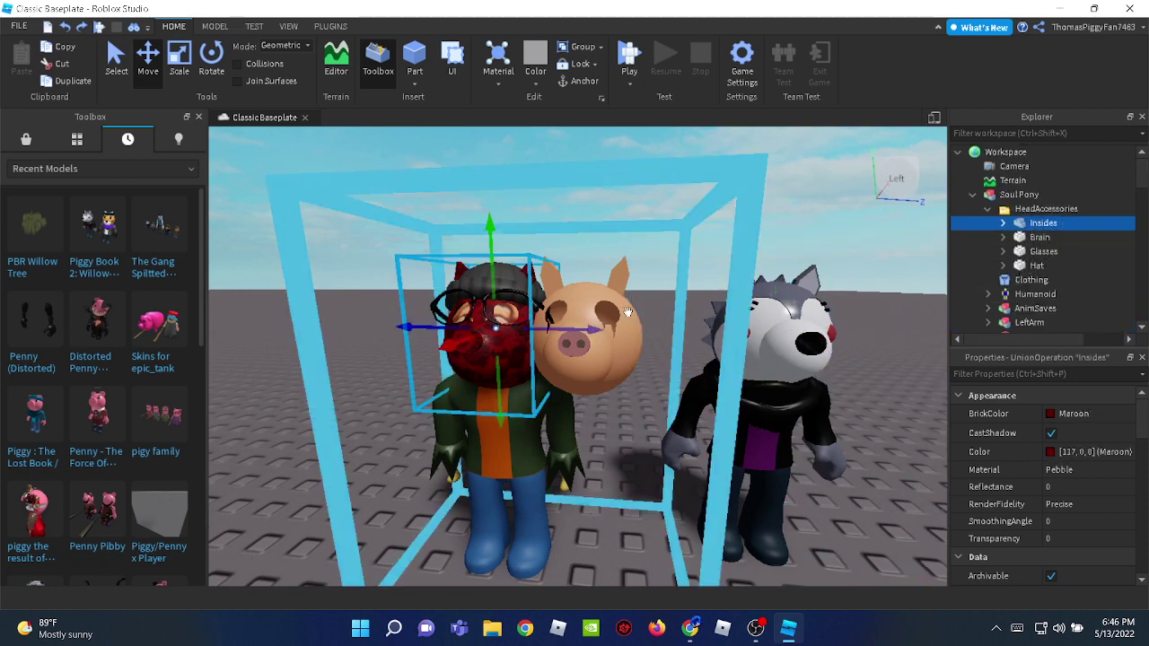
left_click_drag(601, 330, 715, 359)
right_click_drag(714, 359, 664, 350)
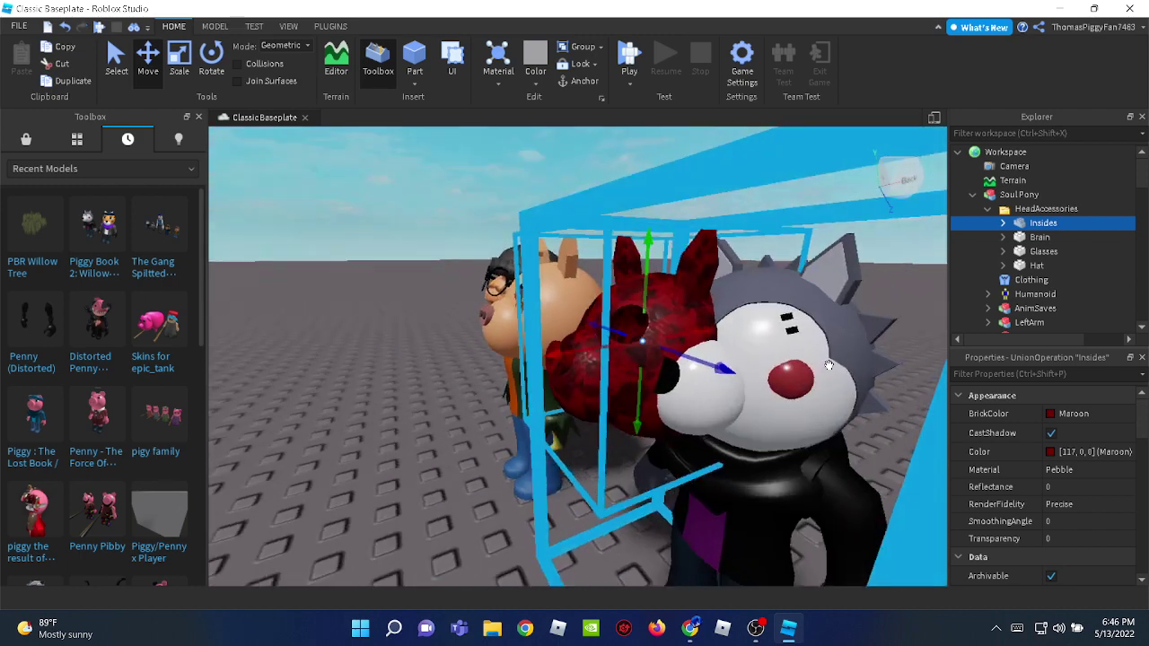
left_click_drag(714, 359, 836, 368)
right_click_drag(836, 363, 793, 339)
key("d")
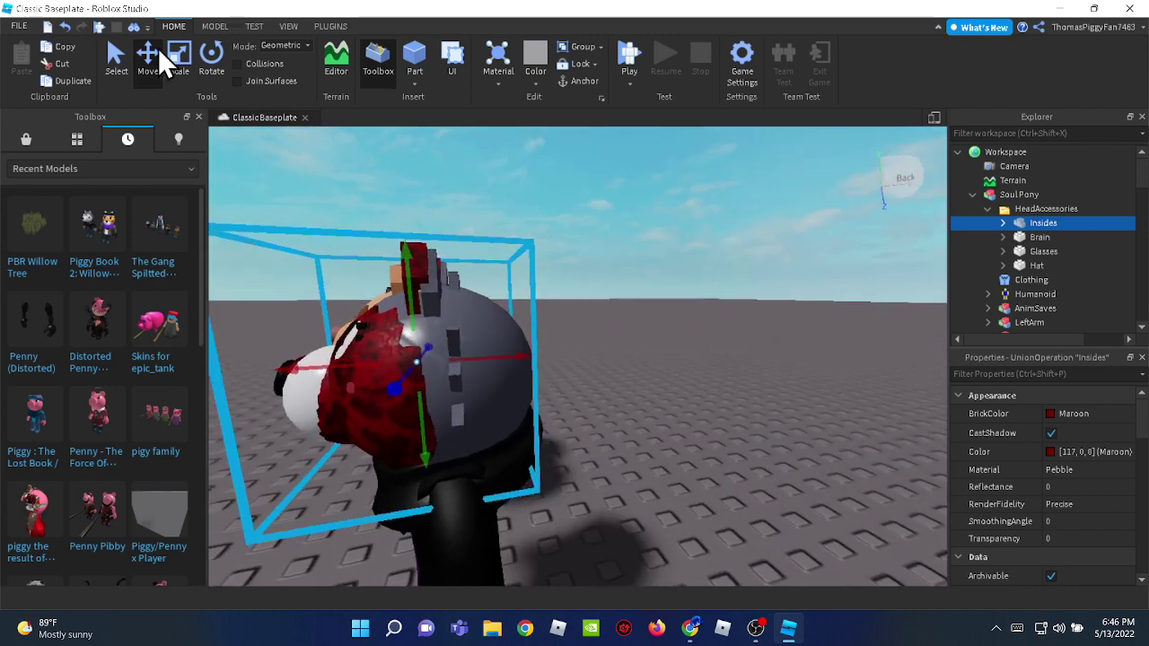
- Scale the Insides union down slightly and centre it inside Willow's head
left_click(158, 49)
left_click(183, 57)
left_click_drag(405, 217, 418, 224, "shift")
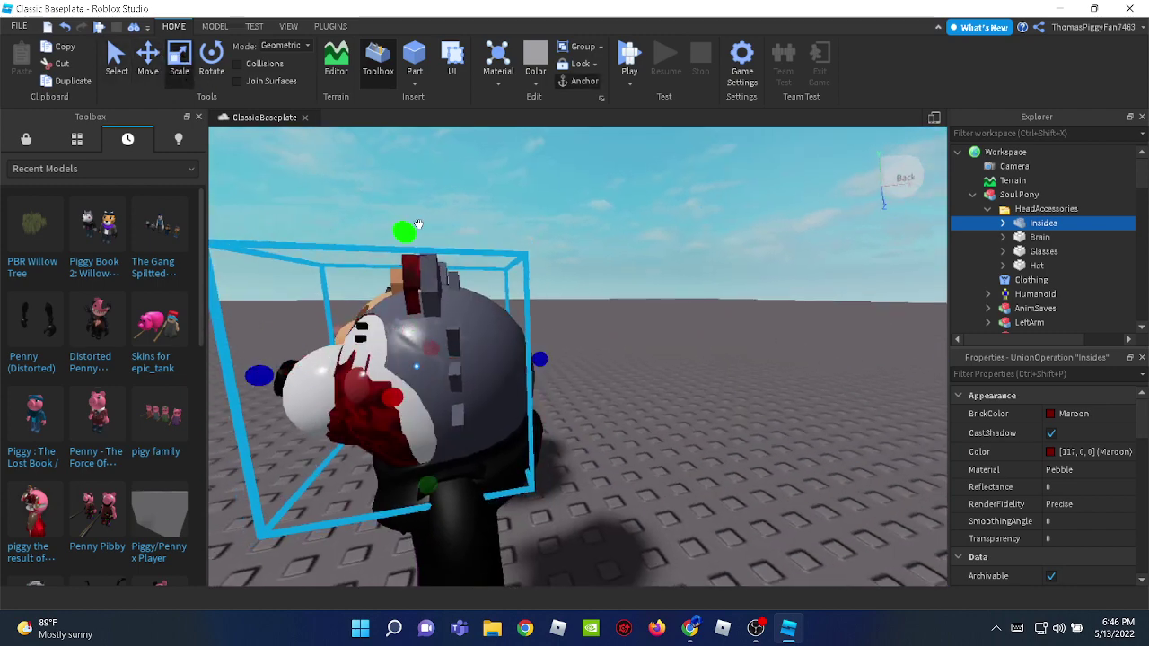
key("a")
right_click_drag(418, 224, 418, 226)
key("d")
right_click_drag(521, 210, 521, 211)
key("a")
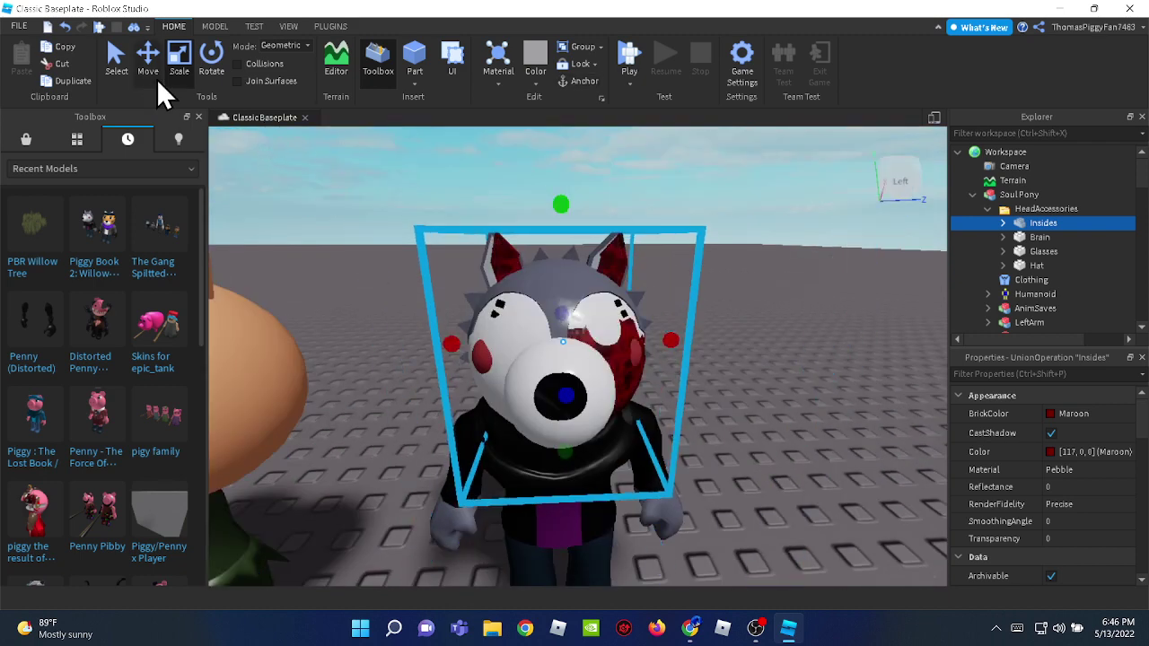
left_click(157, 79)
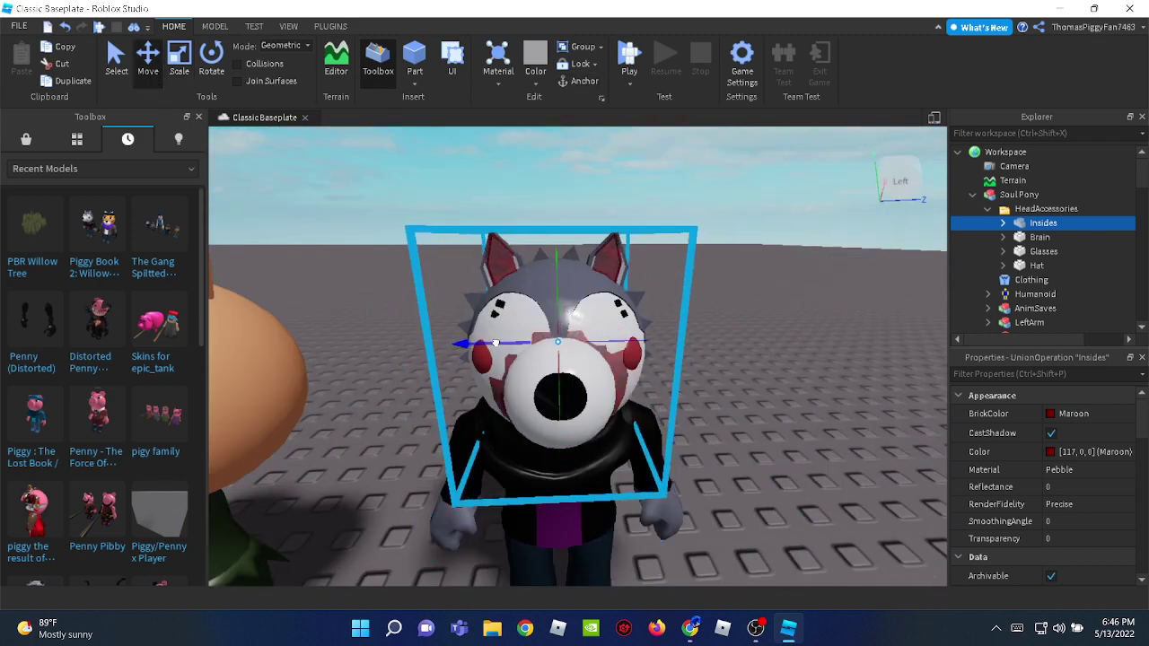
left_click(170, 67)
scroll(612, 235, "down", 8)
left_click(610, 258)
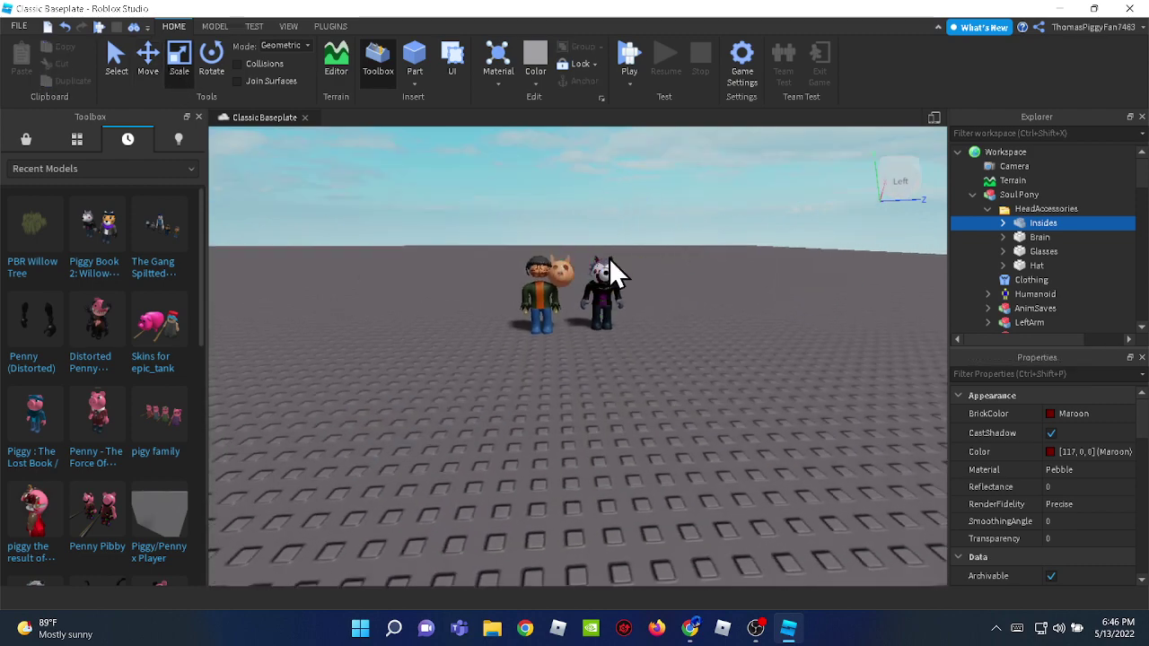
- Delete the Soul Pony and Willow characters from the workspace
left_click(609, 269)
key("Delete")
mouse_move(551, 338)
right_mouse_down()
mouse_move(561, 339)
mouse_move(542, 339)
right_mouse_up()
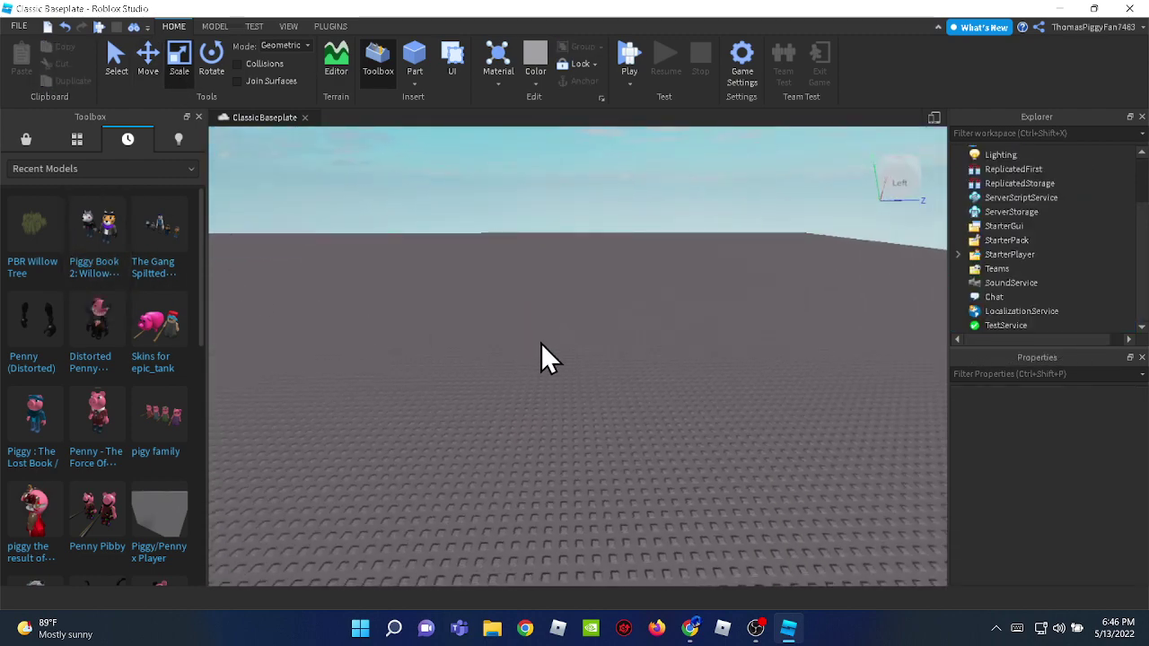
- Add Tigry and Willow from the recent Piggy Book 2 model and delete Willow, keeping only Tigry
scroll(470, 330, "up", 8)
right_click(470, 329)
left_click(427, 382)
scroll(427, 383, "down", 5)
left_click(510, 389)
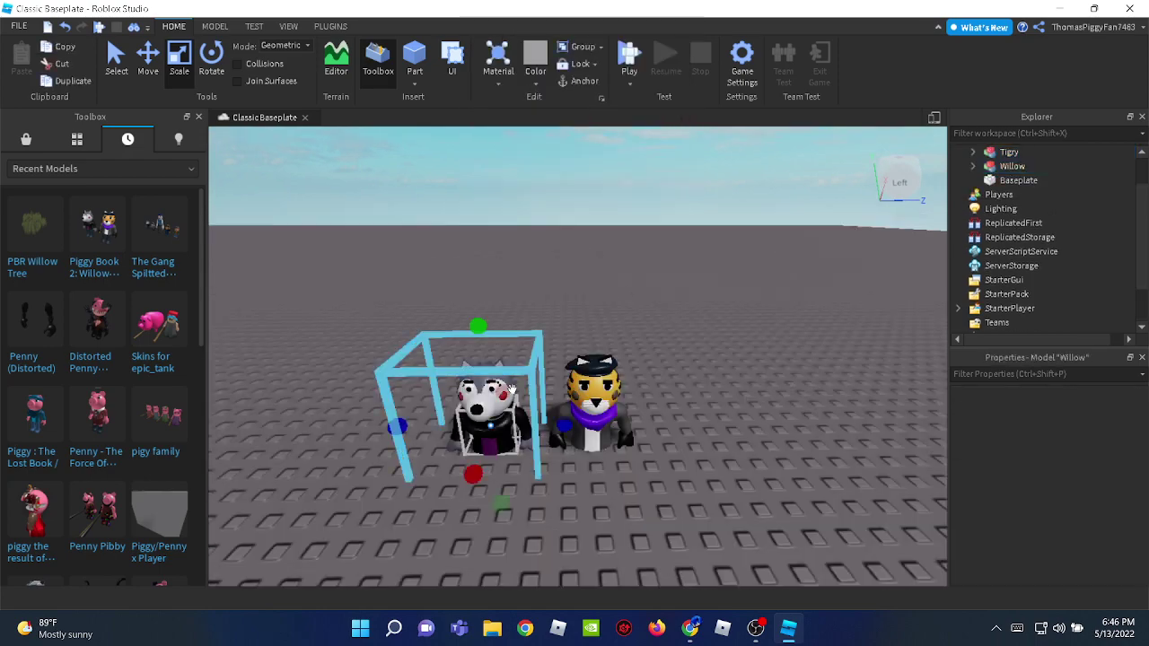
key("Delete")
- Focus on the Tigry model and examine it from the side and back
left_click(588, 400)
key("f")
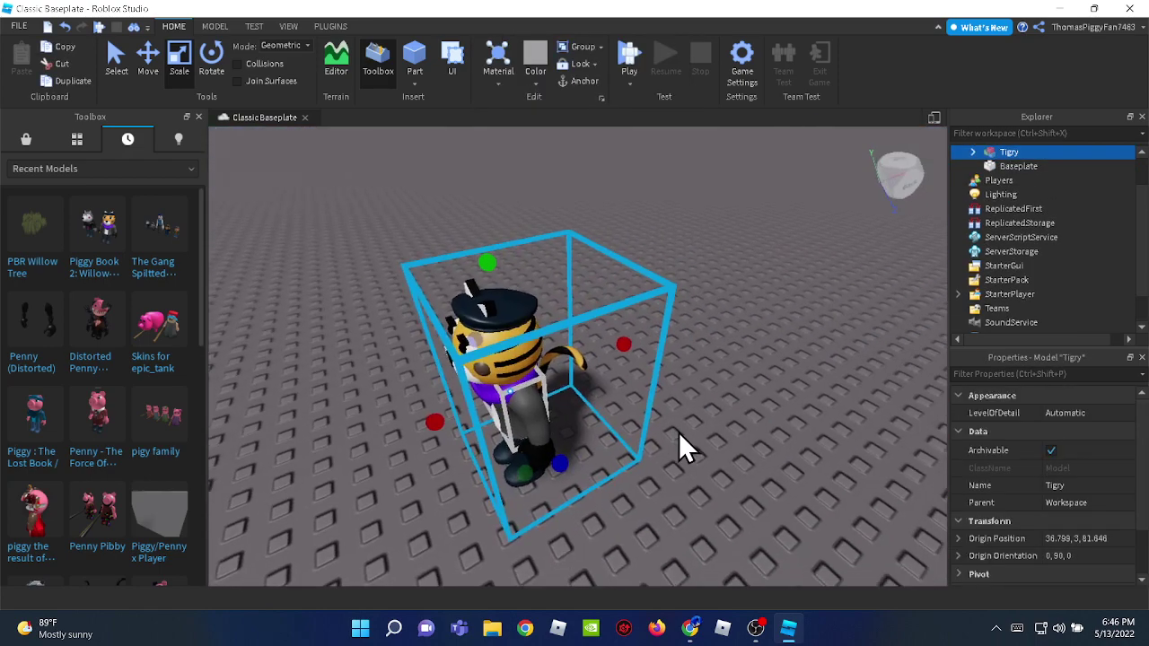
right_click_drag(679, 432, 677, 431)
scroll(676, 431, "up", 4)
right_click_drag(706, 475, 698, 445)
scroll(692, 451, "down", 5)
left_click(713, 417)
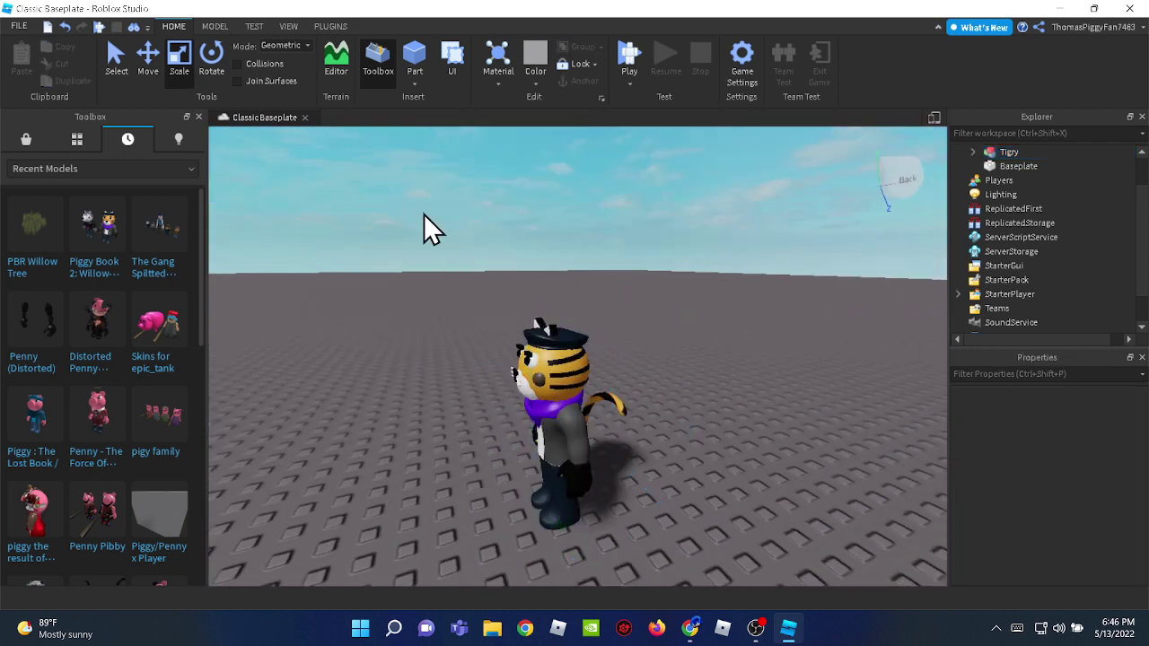
- Select all of Tigry's head parts together using Physical mode, then restore the Geometric drag mode
left_click(261, 47)
left_click(279, 72)
left_click_drag(536, 271, 515, 370)
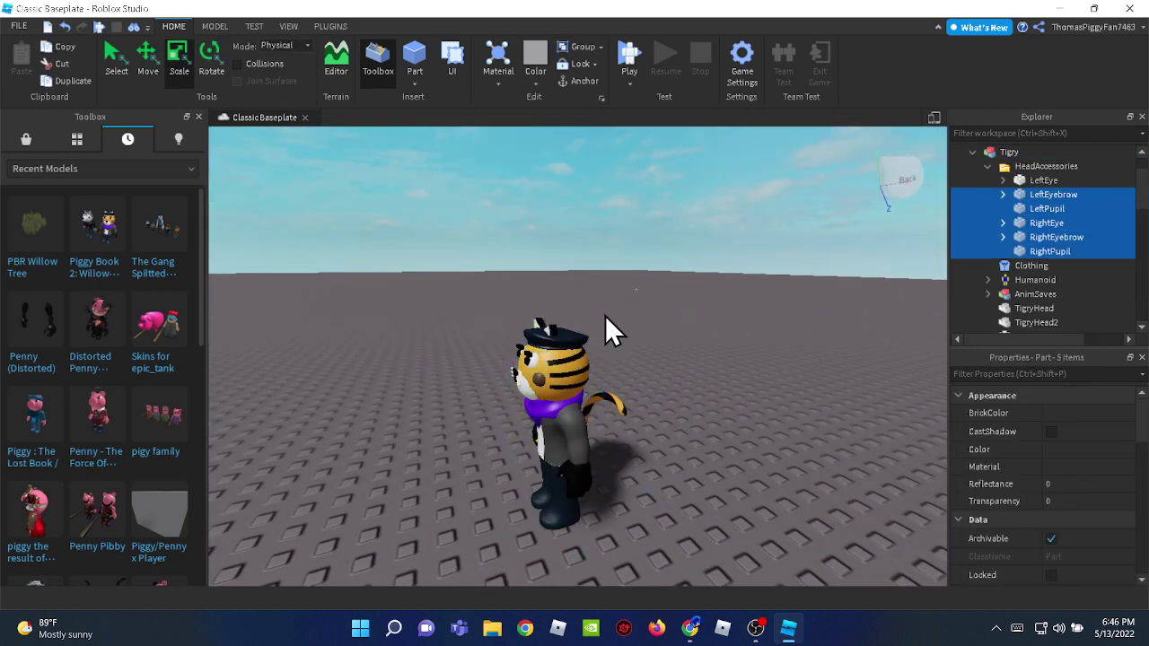
left_click_drag(636, 289, 506, 389)
right_click_drag(549, 399, 549, 395)
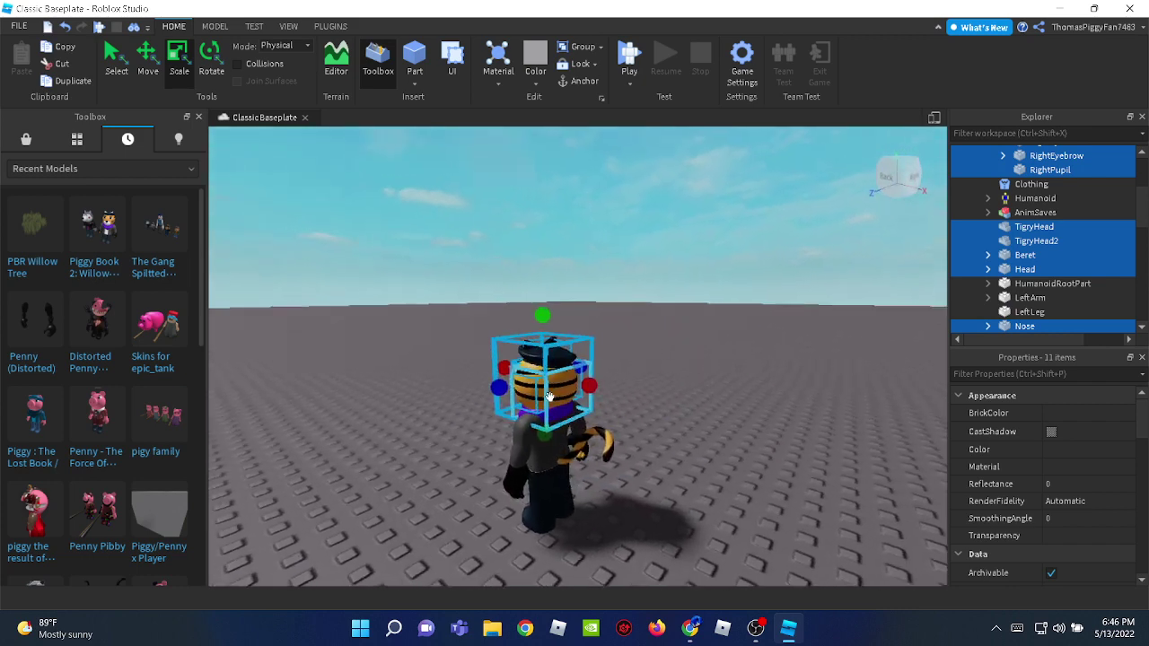
scroll(548, 396, "up", 3)
left_click(269, 45)
left_click(274, 61)
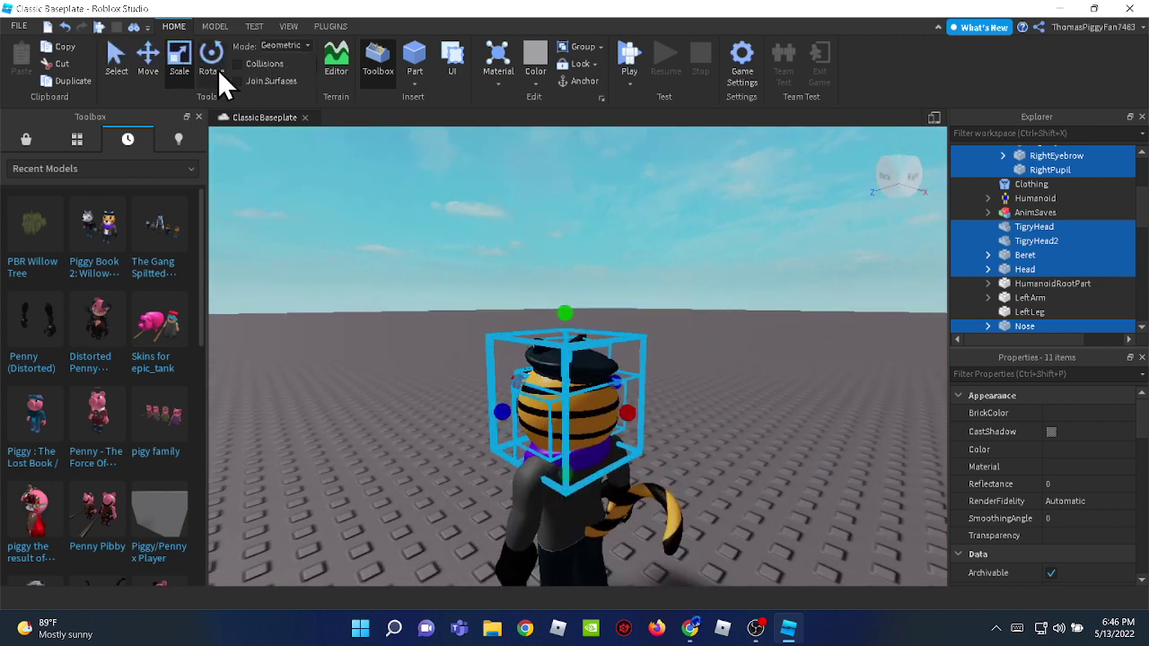
- Rotate the selected head parts about the vertical axis so Tigry's face points backwards
left_click(218, 71)
left_click_drag(536, 419, 642, 402)
right_click_drag(669, 401, 698, 351)
key("a")
key("s")
left_click(788, 367)
key("d")
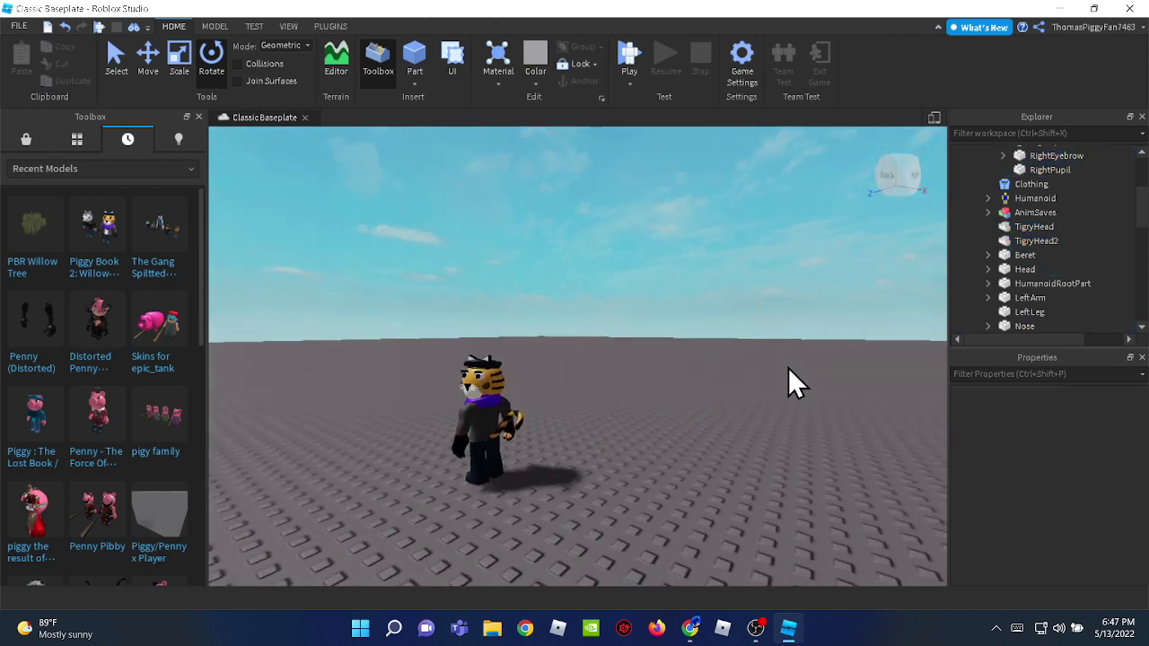
key("w")
key("a")
right_click_drag(788, 367, 791, 374)
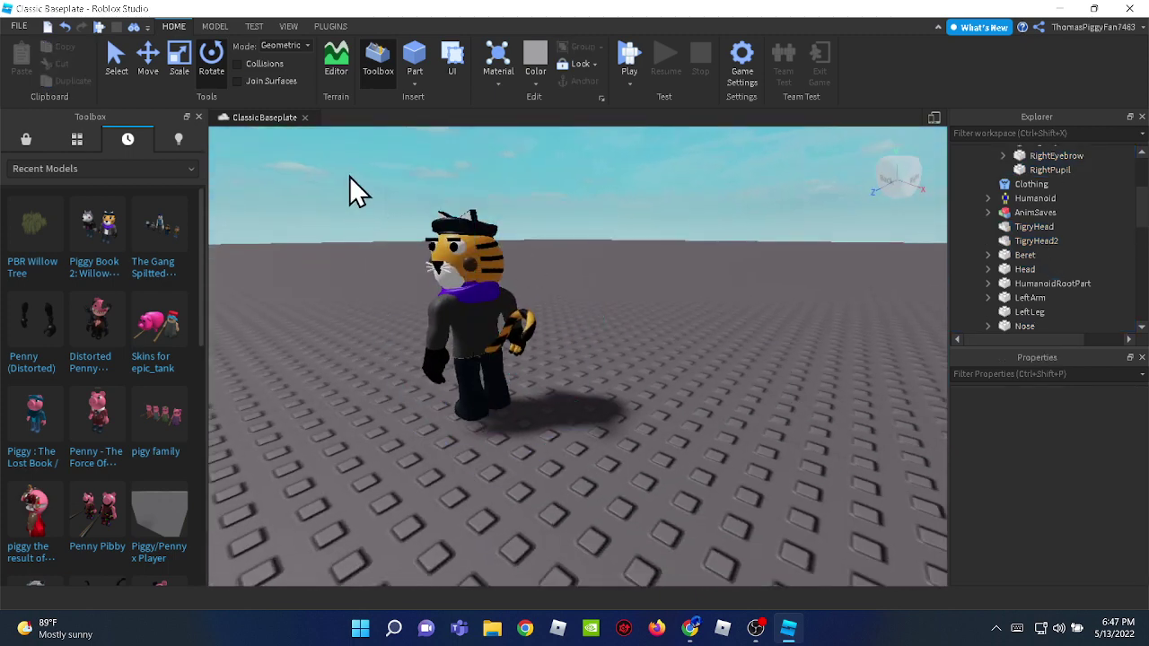
- Undo the rotation of Tigry's head parts and bring the character's front into view
left_click(65, 27)
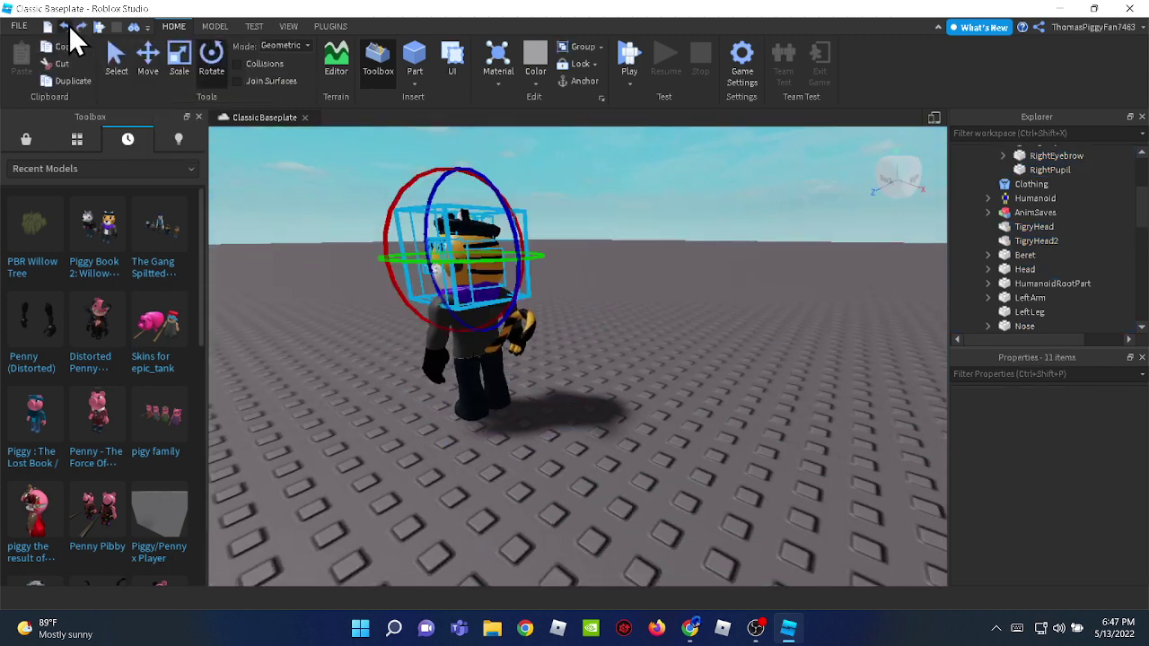
left_click(66, 28)
left_click(80, 33)
left_click(403, 214)
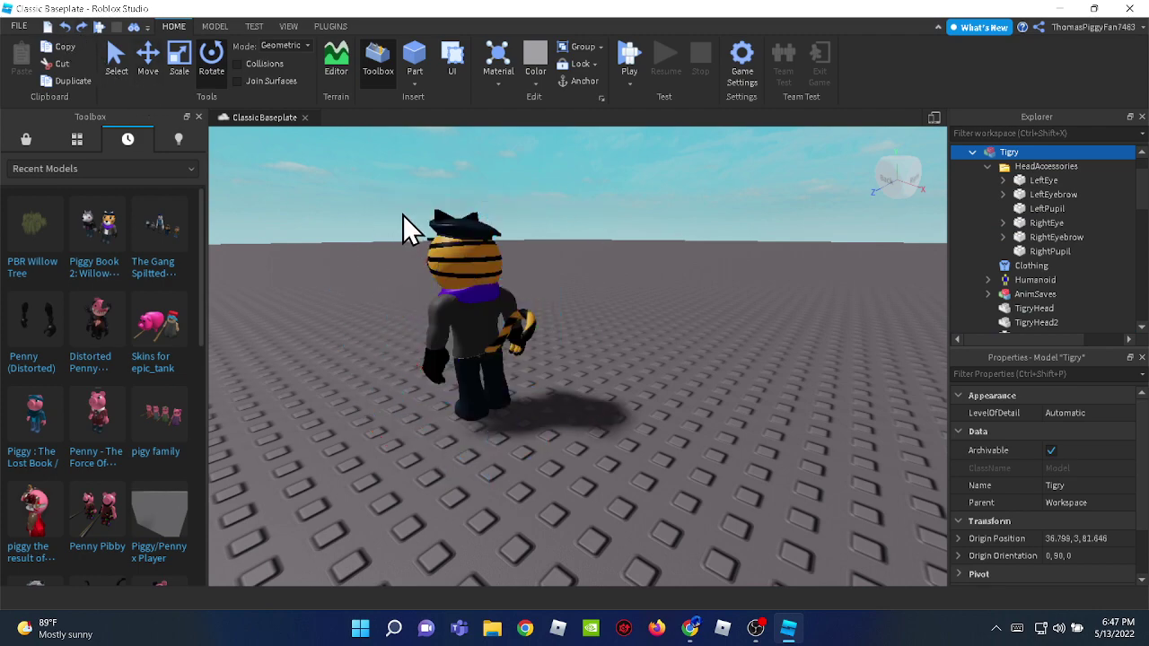
key("w")
right_click_drag(403, 214, 407, 229)
key("s")
scroll(409, 242, "down", 4)
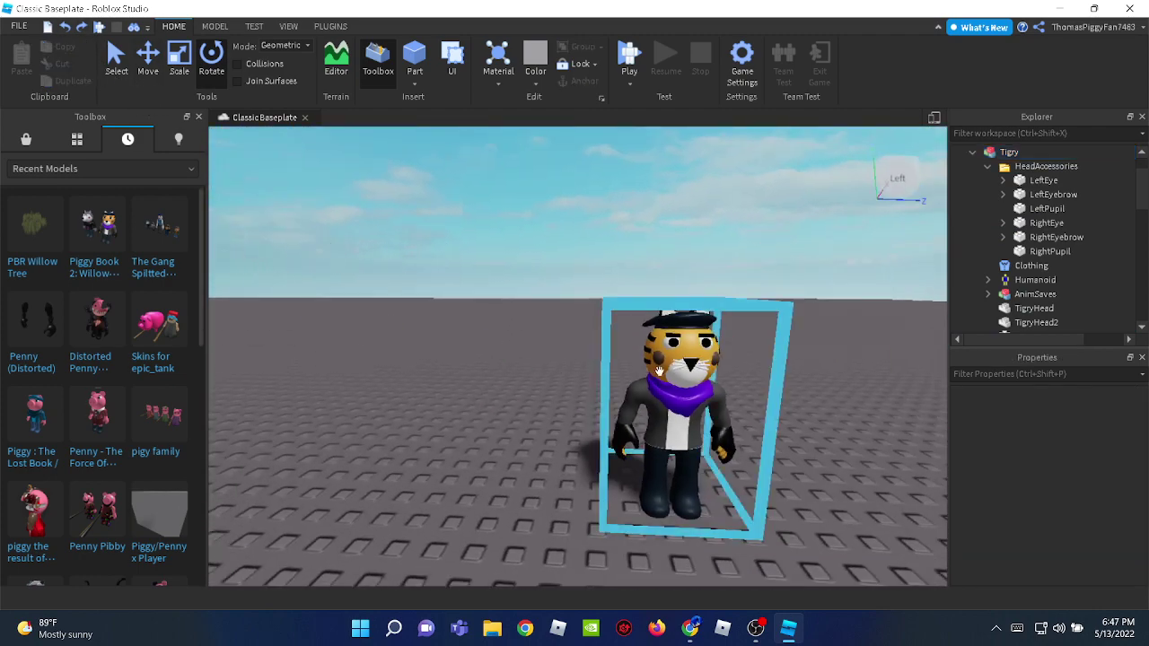
- Try deleting Tigry's LeftEyebrow part and undo the deletion
left_click(682, 404)
left_click(1037, 194)
left_click_drag(1031, 177, 1031, 179)
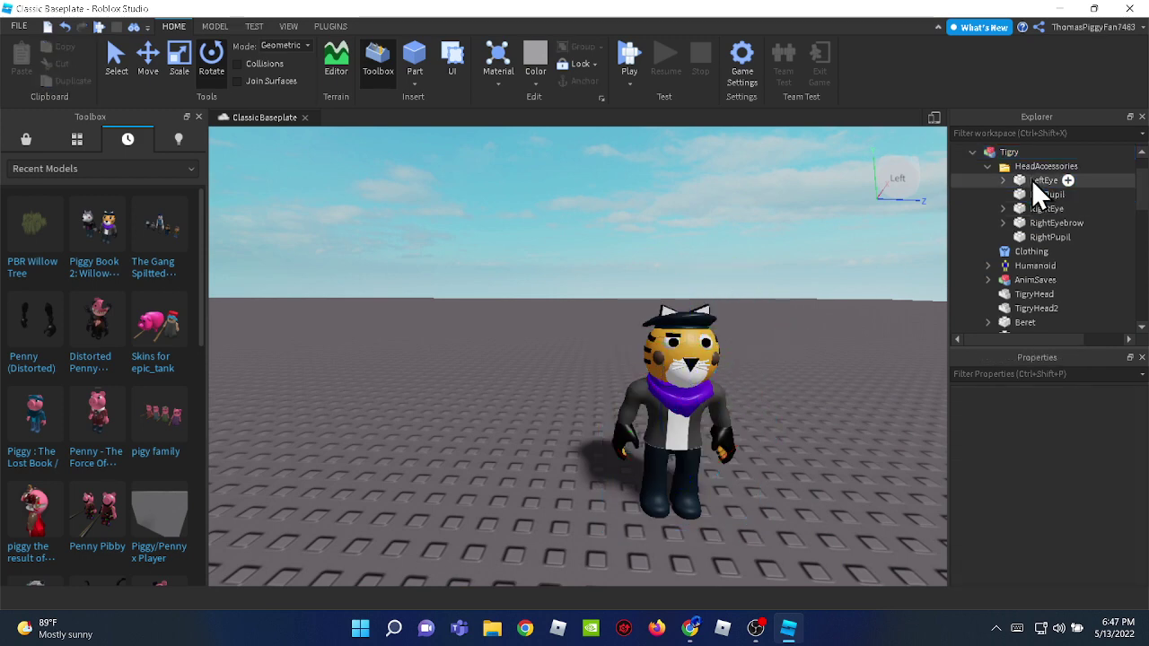
left_click(64, 26)
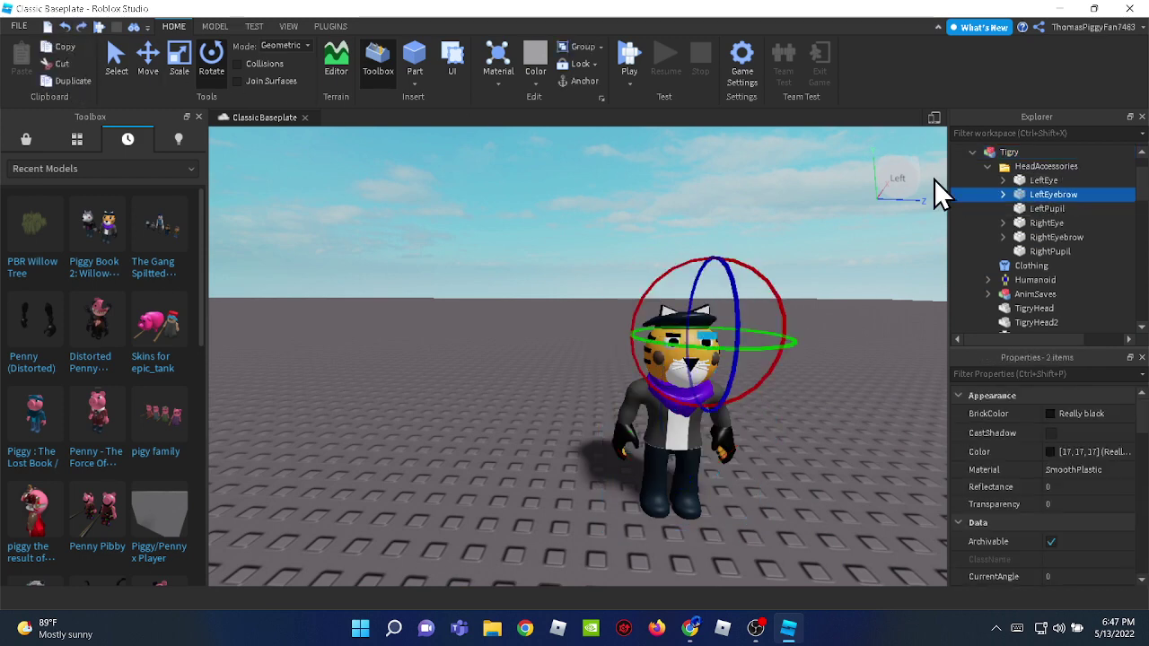
- Delete the LeftPupil and RightPupil parts from Tigry's HeadAccessories
left_click(1050, 210)
key("Delete")
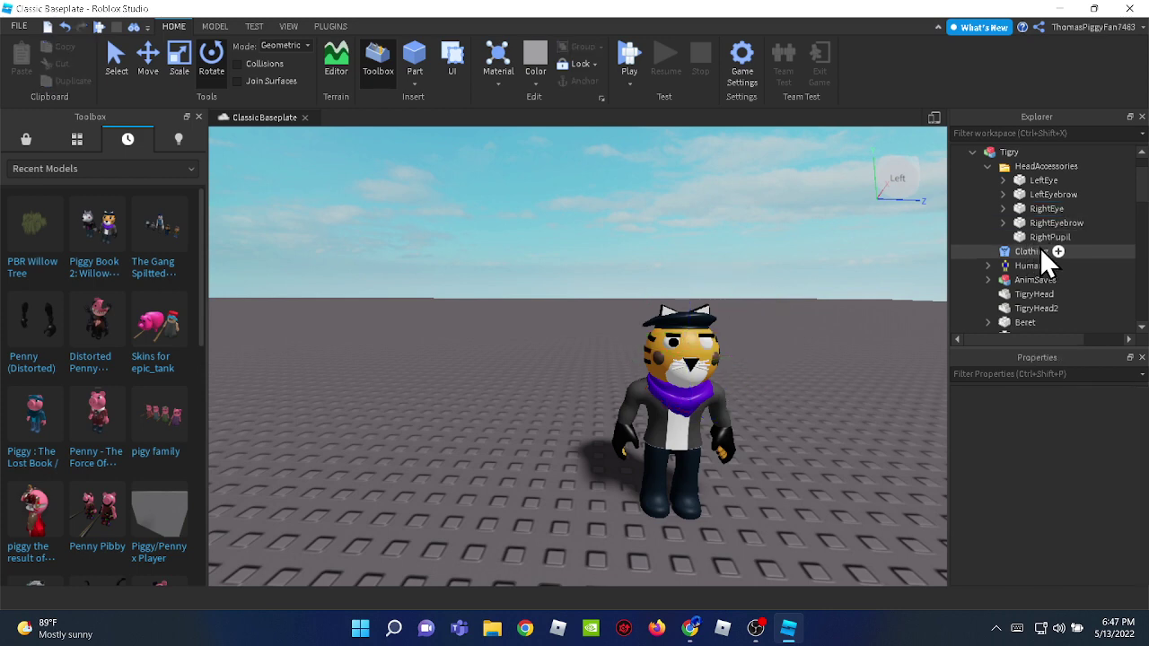
left_click(1038, 241)
key("Delete")
- Set the BrickColor of Tigry's LeftEye to Bright orange
left_click(1028, 224)
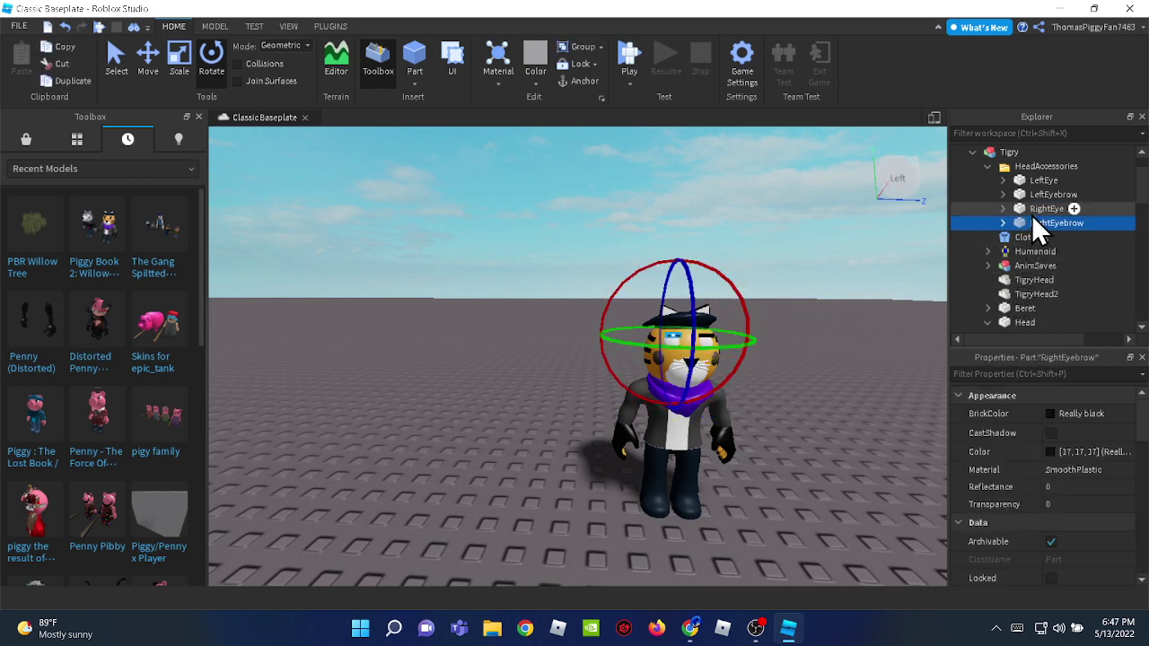
left_click(1034, 209)
left_click(1035, 197)
left_click(1035, 183)
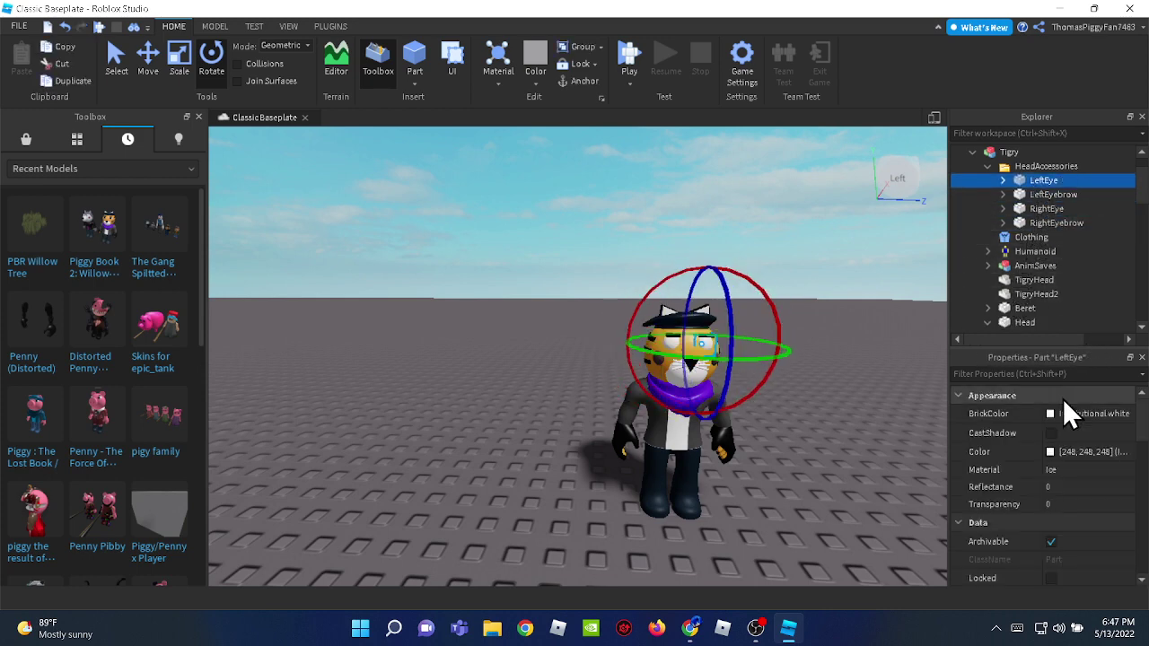
left_click(1059, 414)
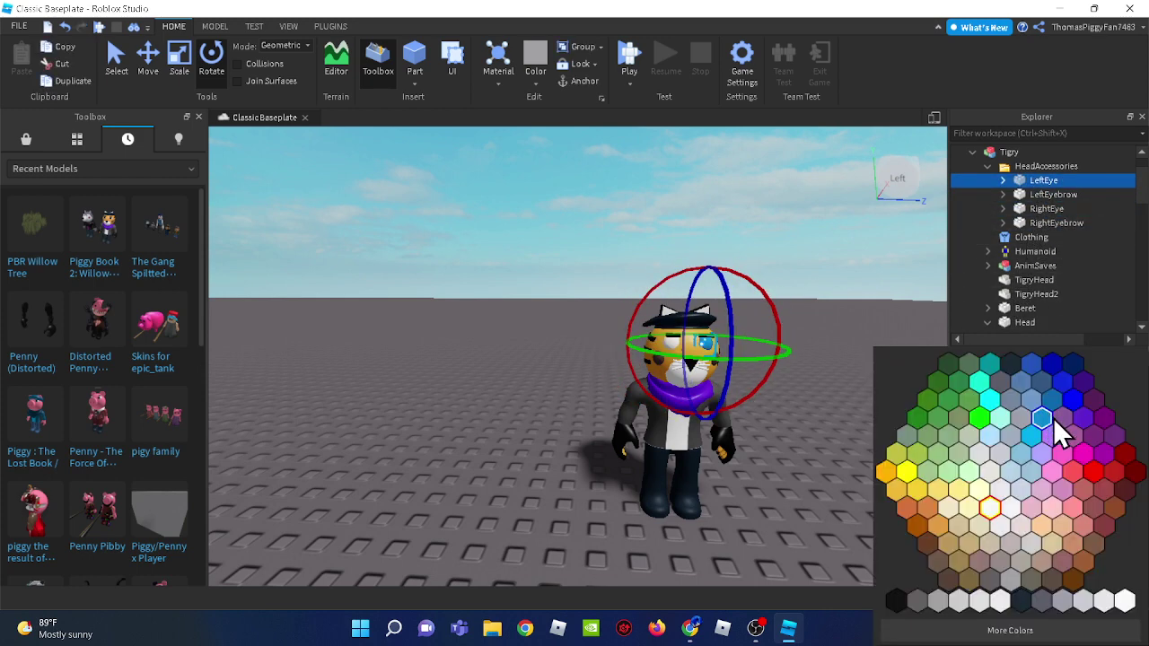
left_click(925, 508)
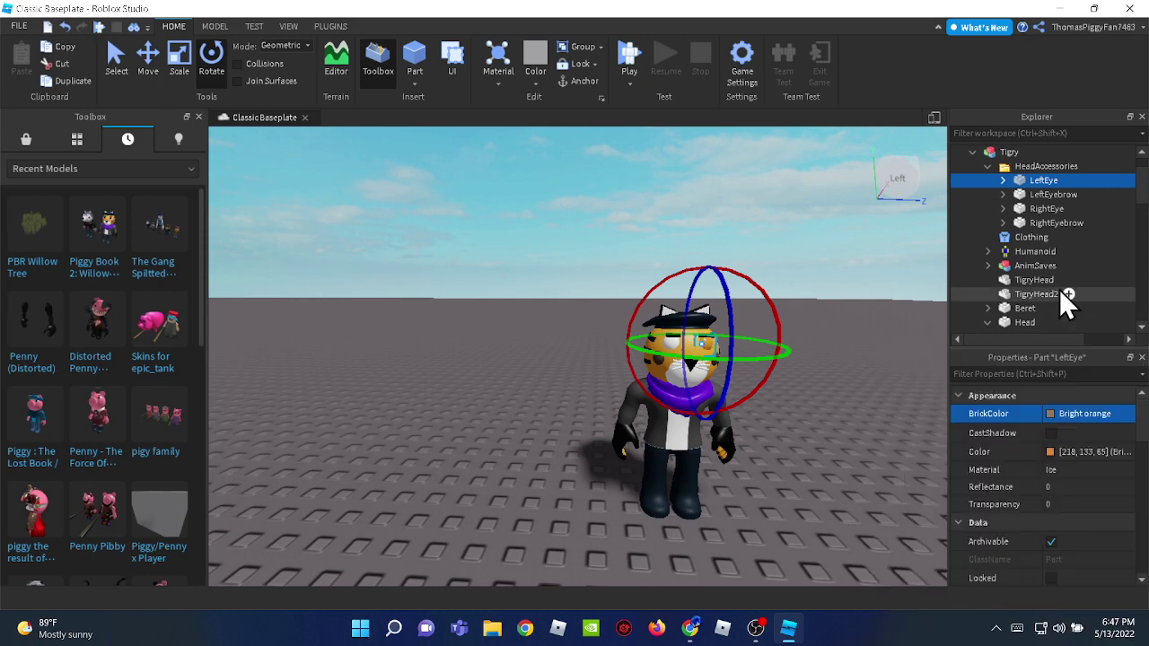
- Change the BrickColor of Tigry's RightEye to an orange shade and deselect it
left_click(1040, 212)
left_click(1076, 414)
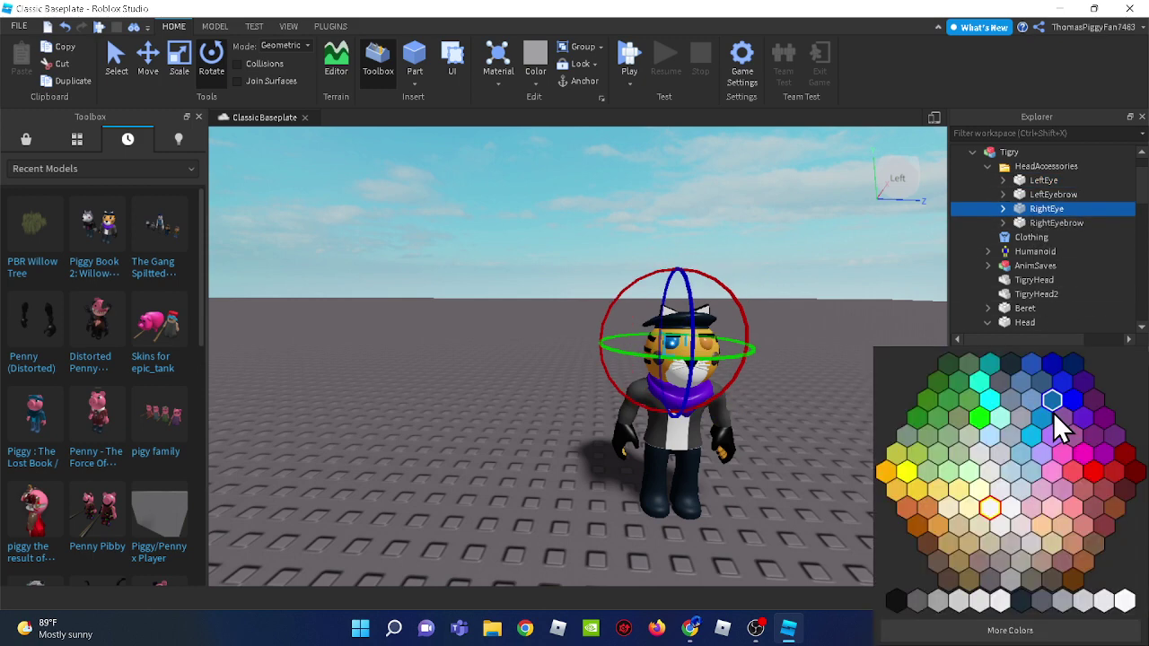
left_click(940, 526)
left_click(497, 439)
right_click_drag(439, 411, 438, 410)
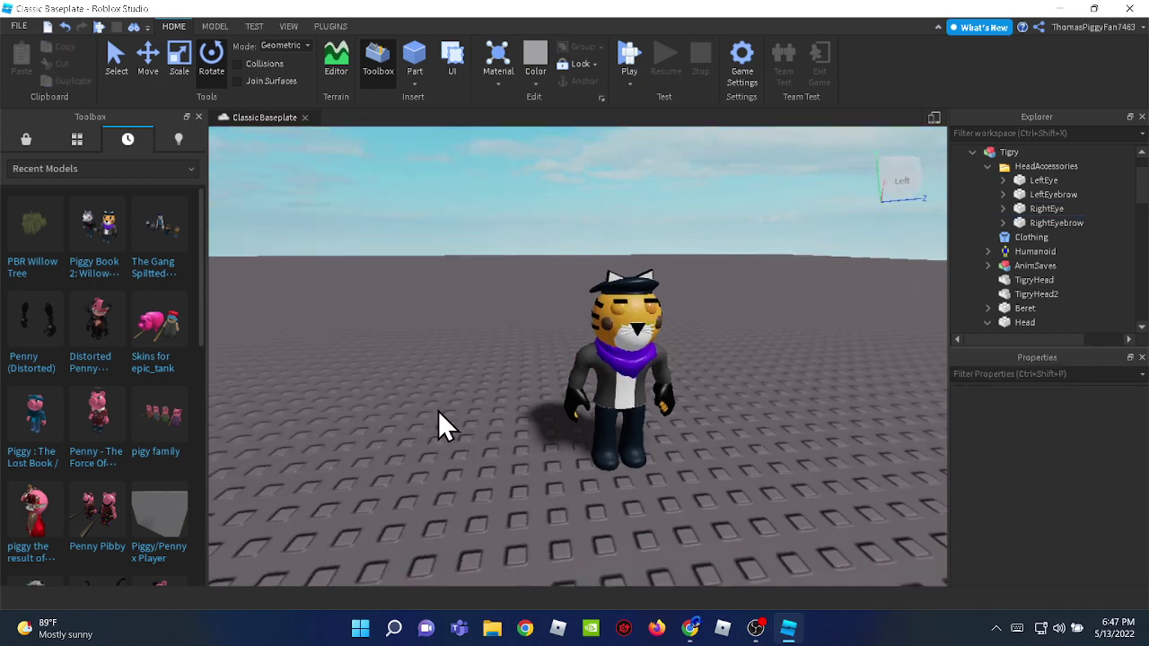
- Recolor the first Tigry's LeftEye to the lighter orange used on its RightEye and deselect it
key("d")
left_click(1039, 209)
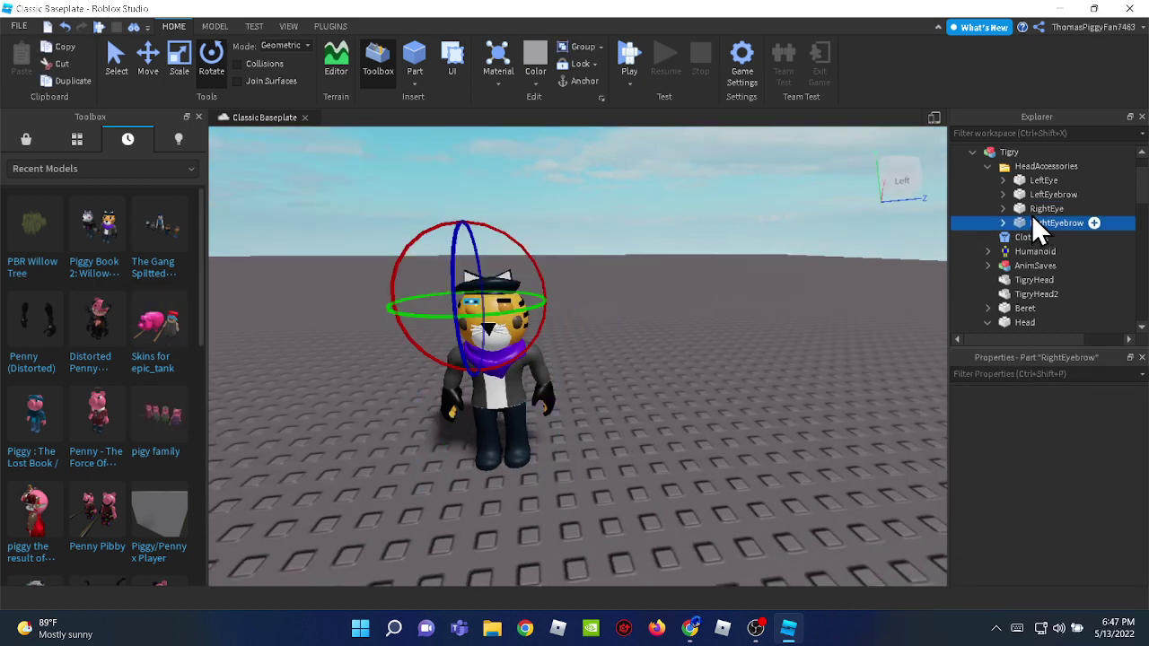
left_click(1044, 421)
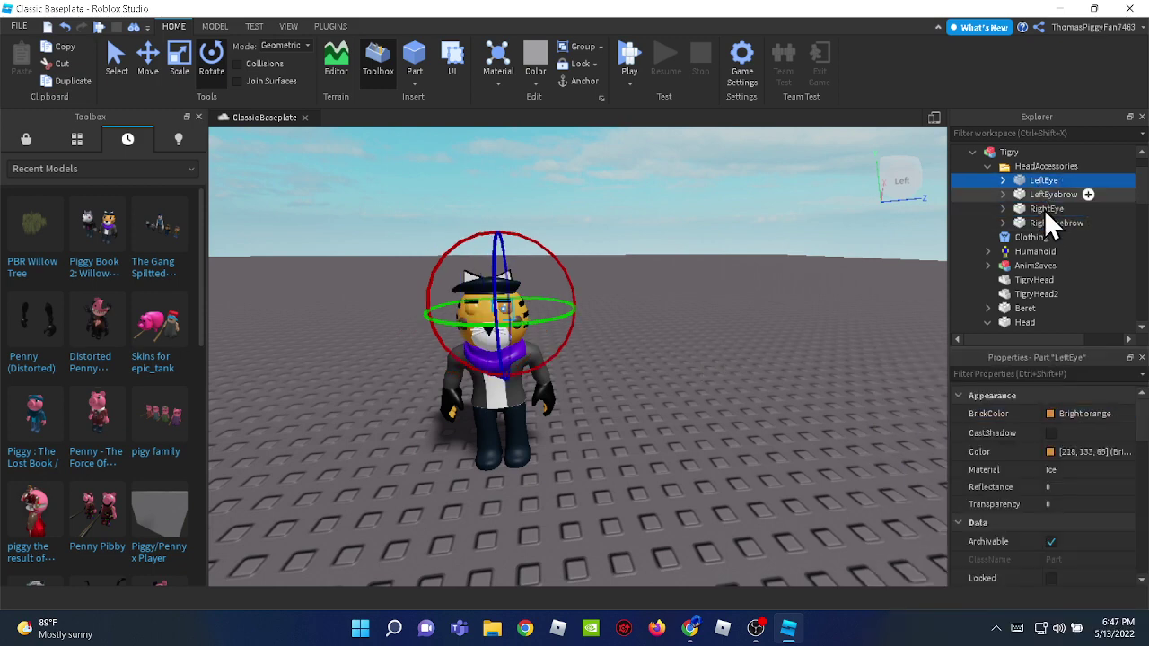
left_click(783, 311)
left_click(1041, 181)
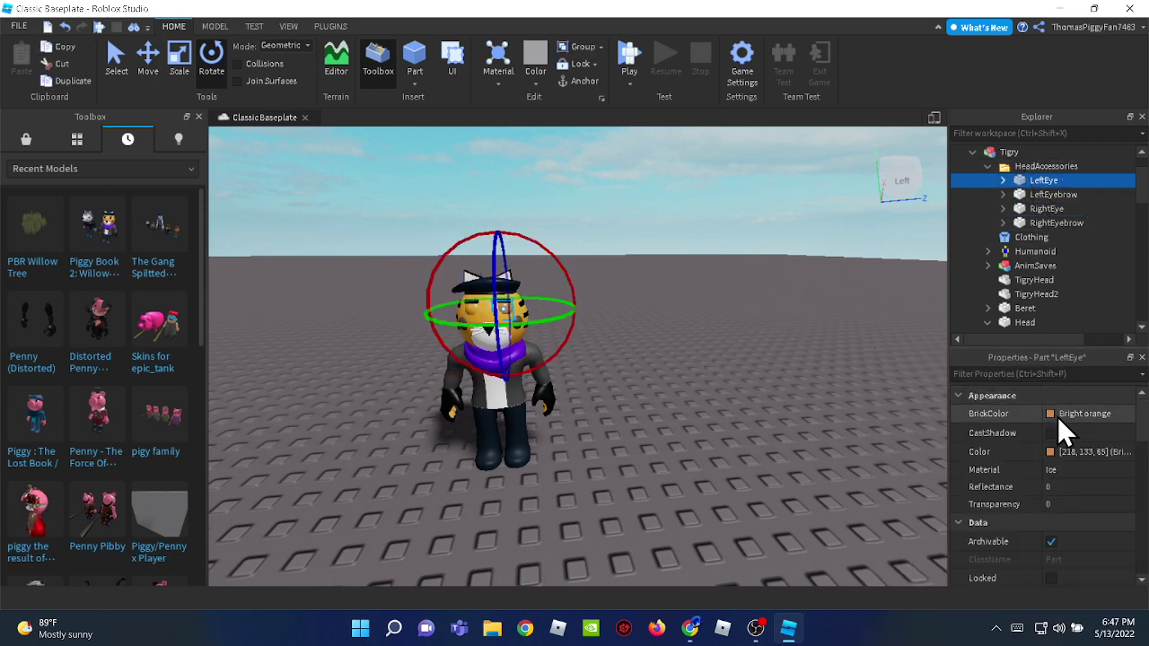
left_click(1057, 414)
left_click(939, 525)
left_click(776, 470)
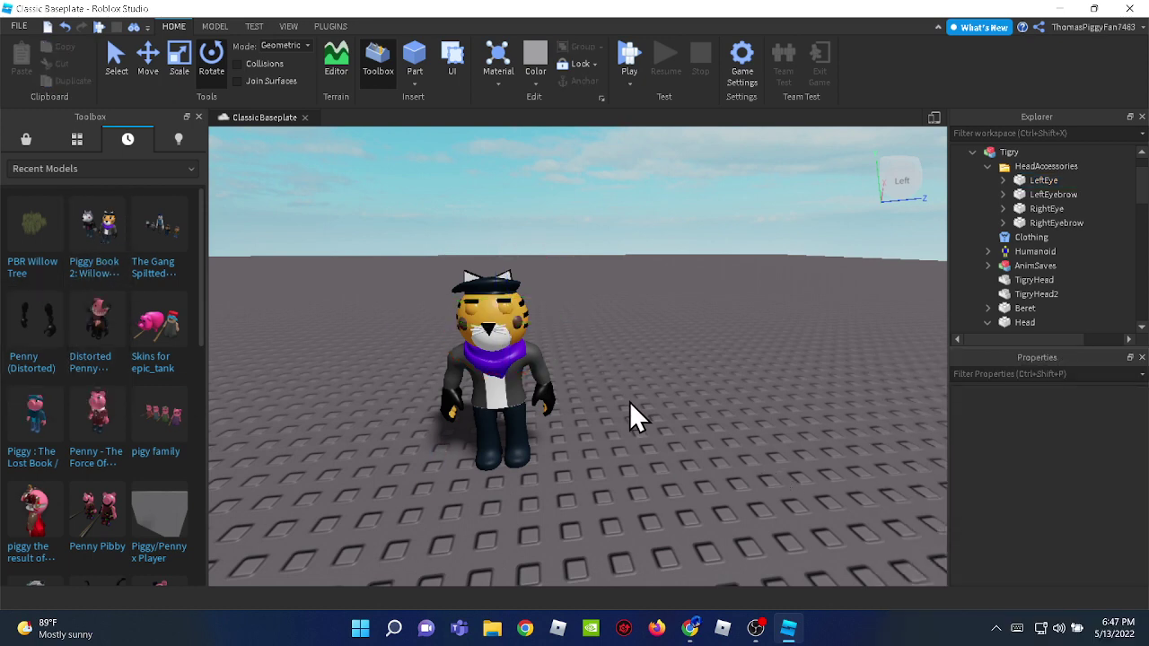
- Insert the Tigry and Willow models again, delete Willow, and keep the new Tigry beside the modified one
scroll(673, 431, "down", 5)
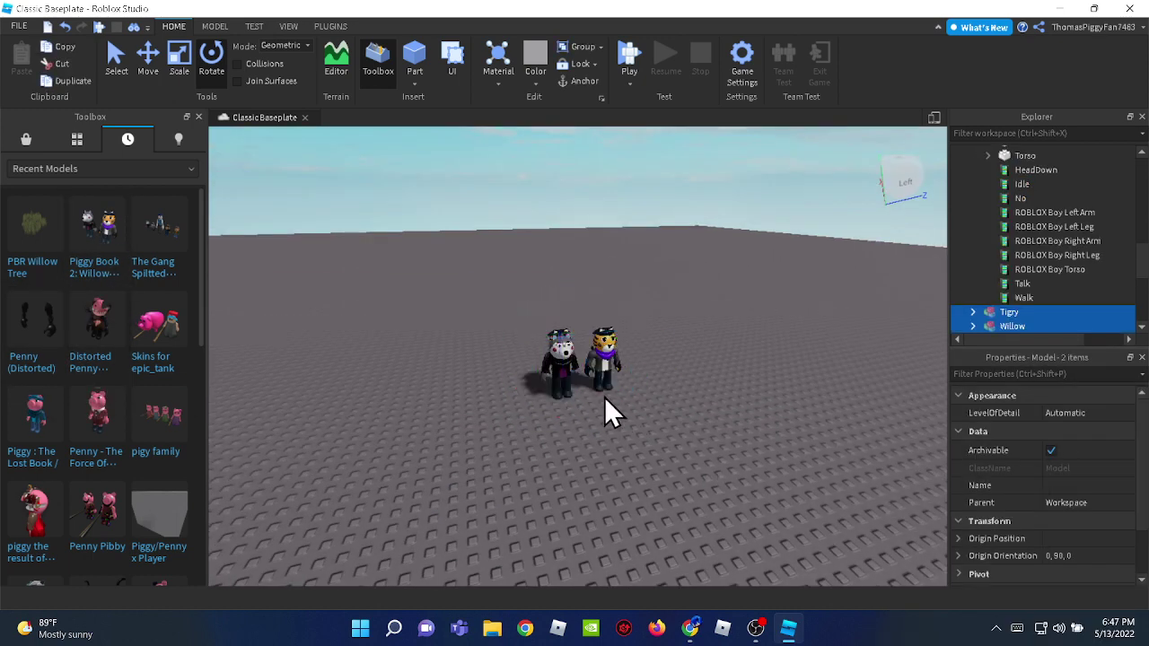
key("ctrl+4")
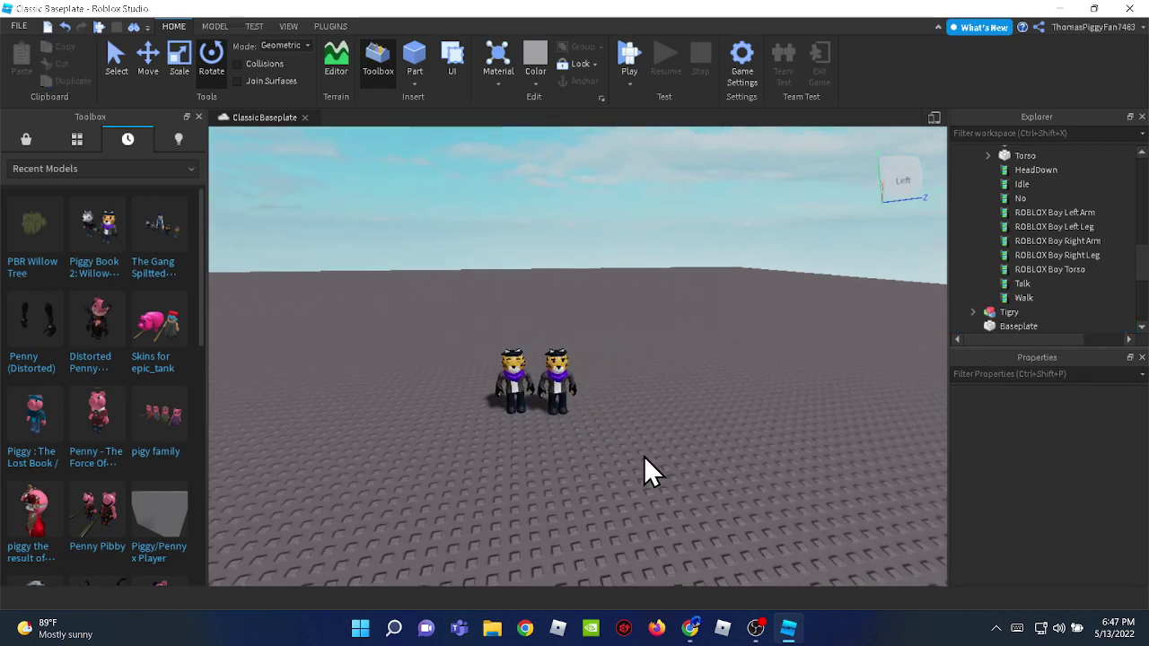
scroll(645, 456, "up", 5)
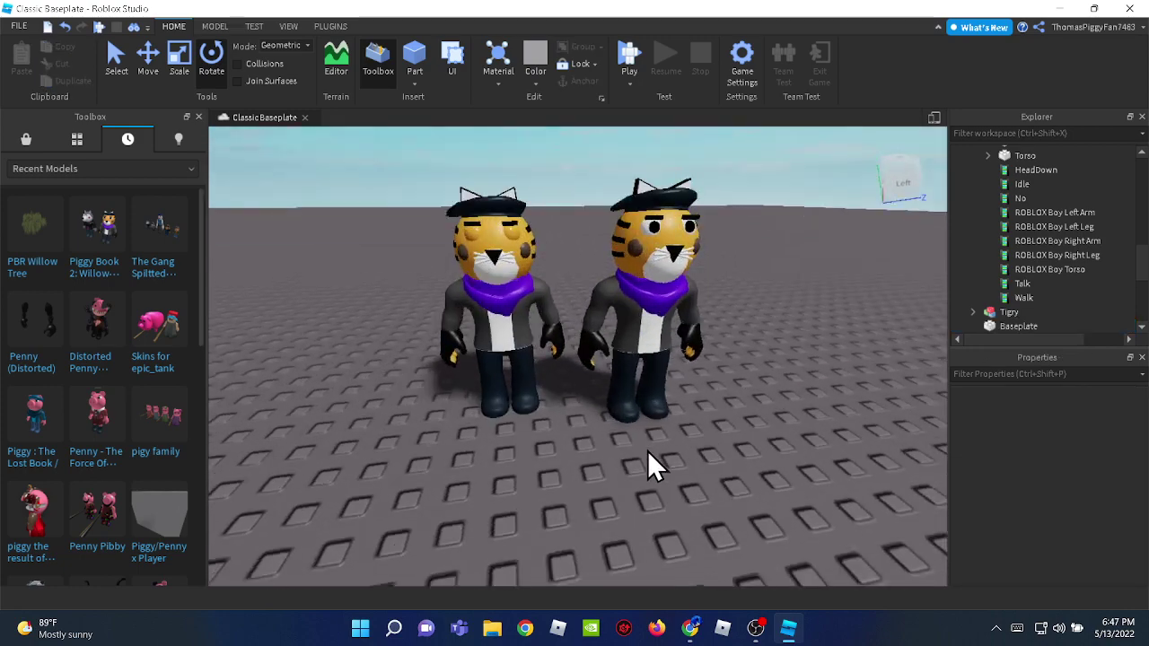
left_click(629, 410)
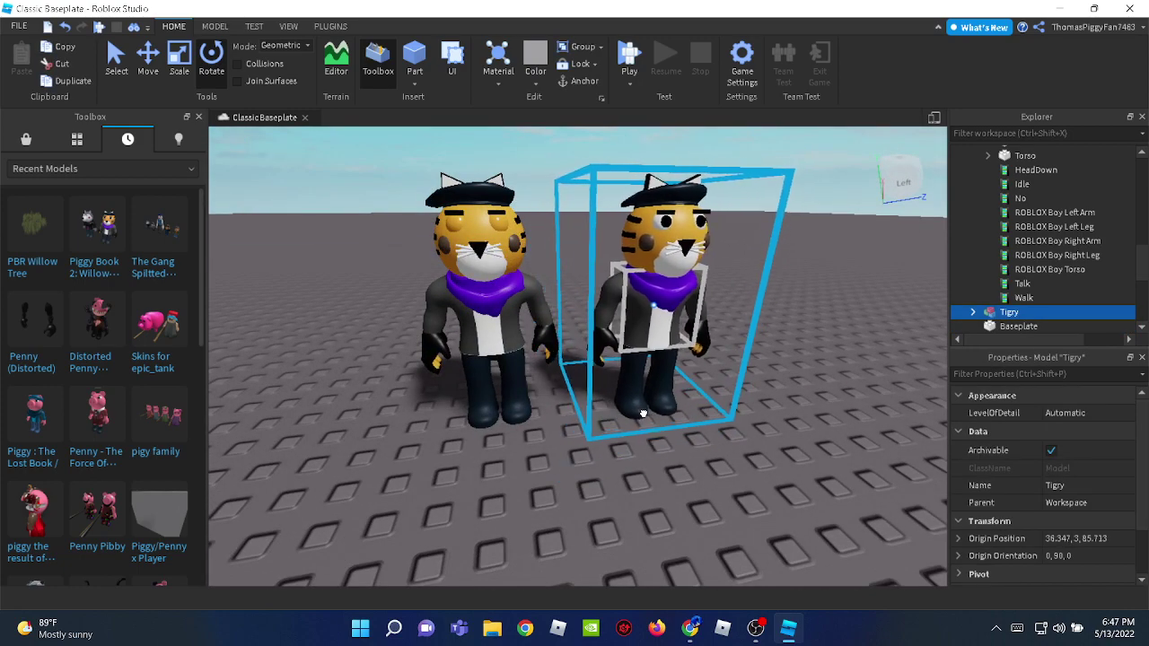
left_click(744, 479)
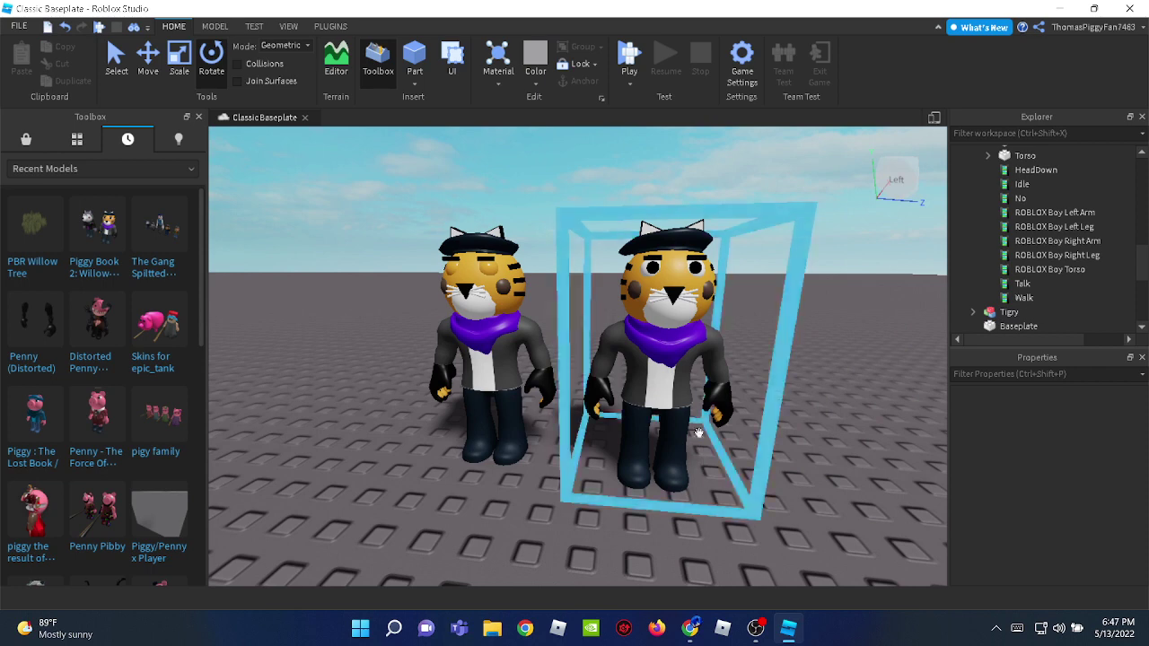
- In the new Tigry's HeadAccessories, set the RightEye's BrickColor to Really black and its Material to Neon
left_click(703, 444)
scroll(987, 233, "down", 2)
left_click(974, 211)
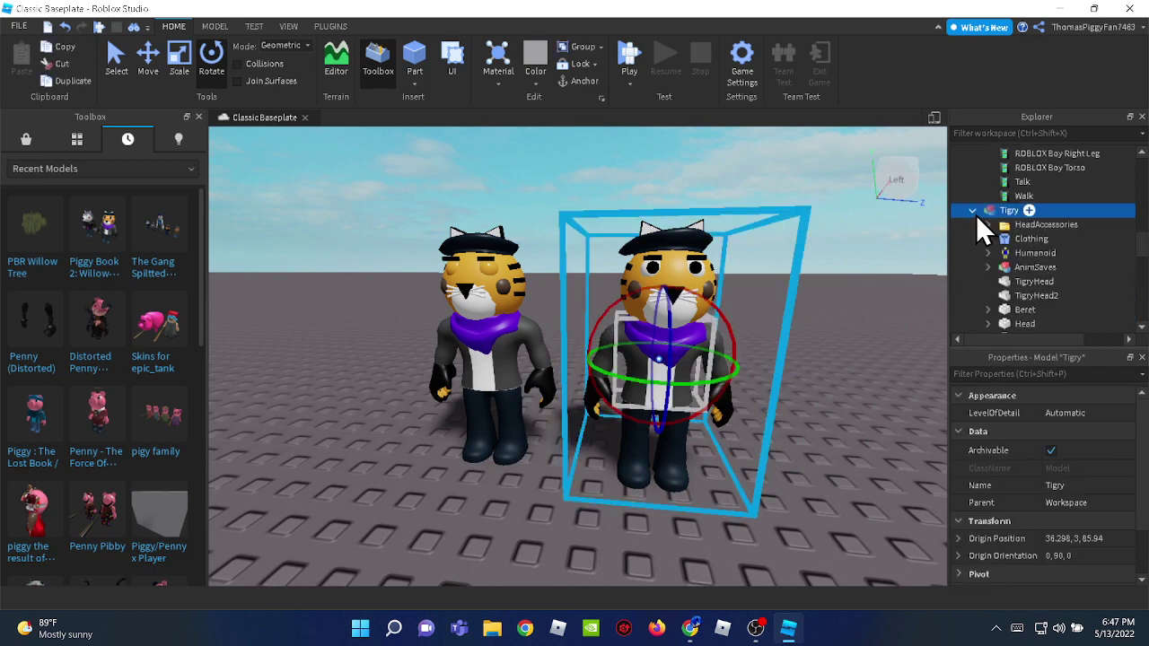
left_click(991, 224)
left_click(1030, 243)
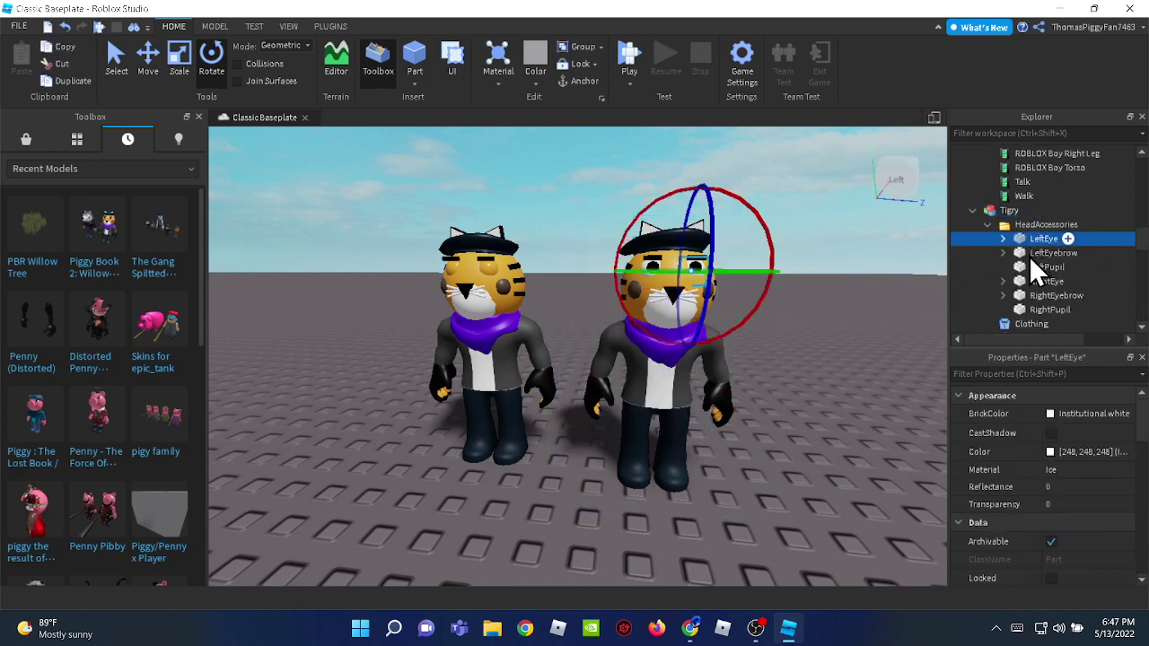
left_click(1028, 254)
left_click(1046, 267)
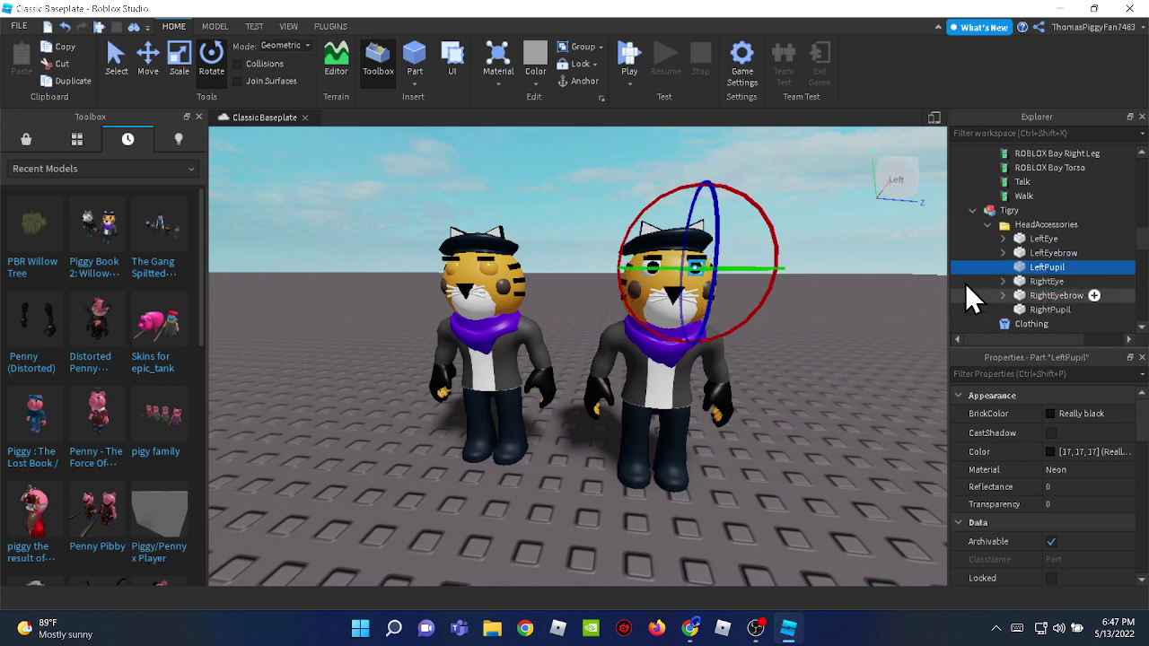
left_click(1047, 280)
left_click(1053, 412)
left_click(910, 615)
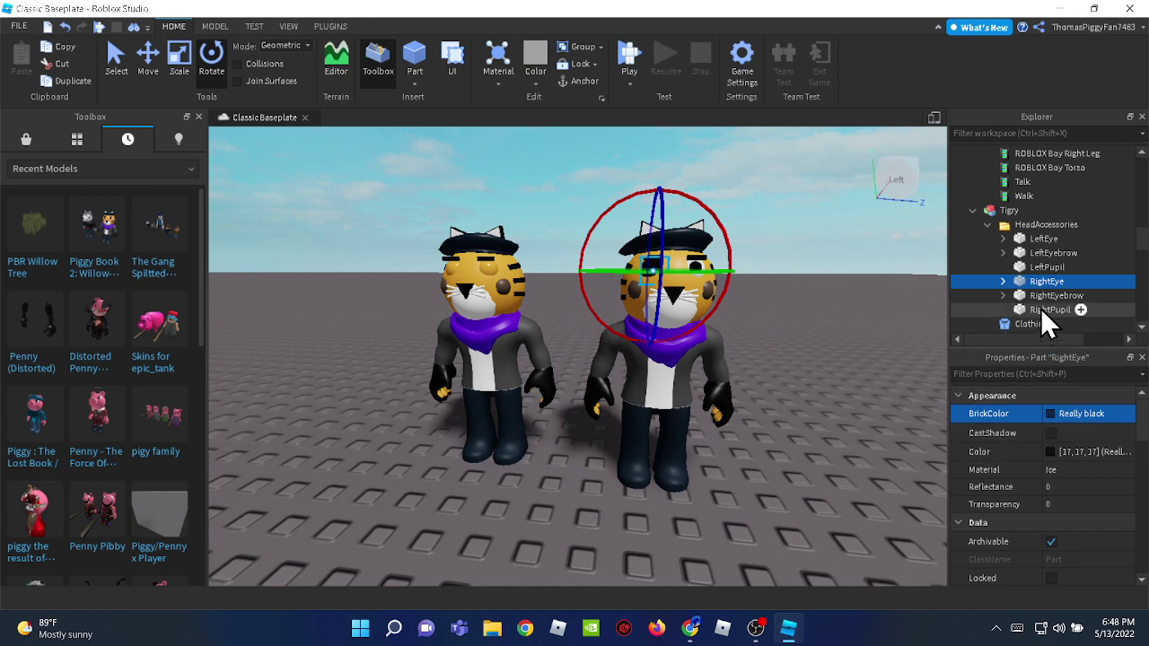
left_click(1064, 470)
left_click(1073, 509)
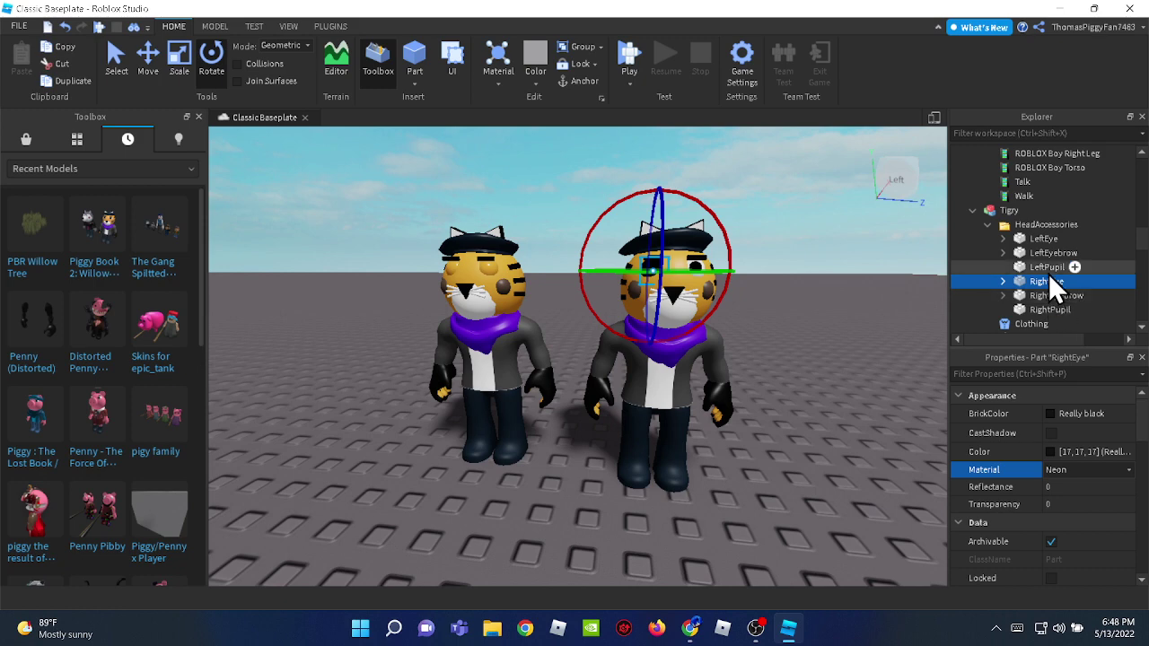
- Set the new Tigry's LeftEye to Neon material and Really black BrickColor, and deselect it
left_click(1042, 240)
left_click(1076, 451)
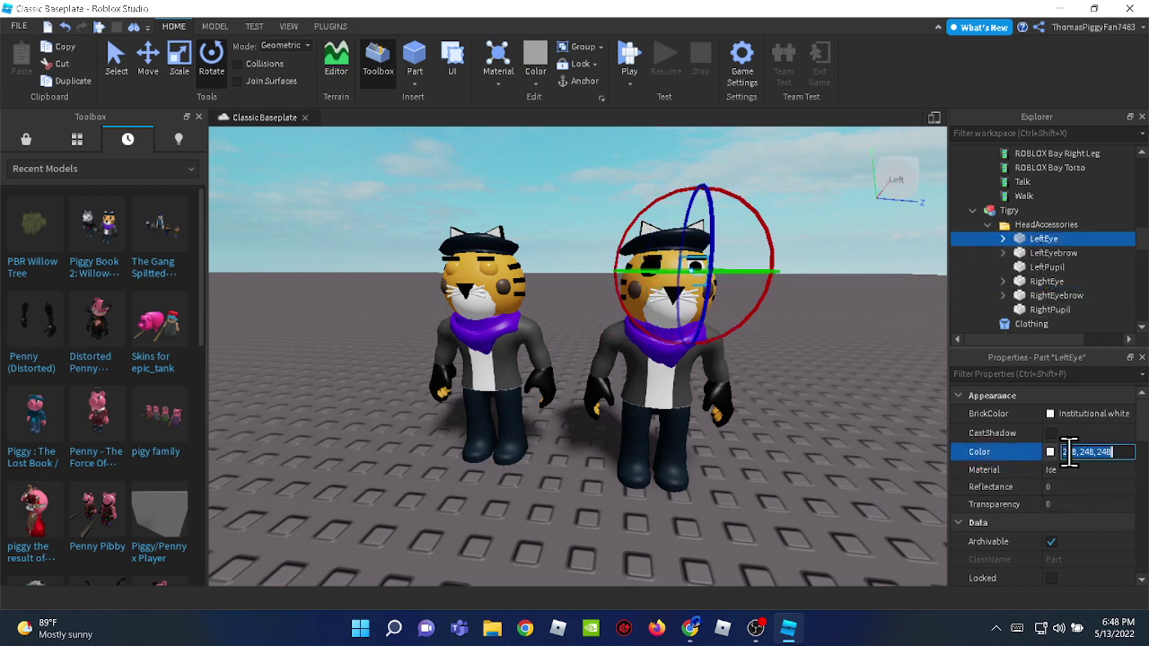
left_click(1056, 470)
left_click(1072, 508)
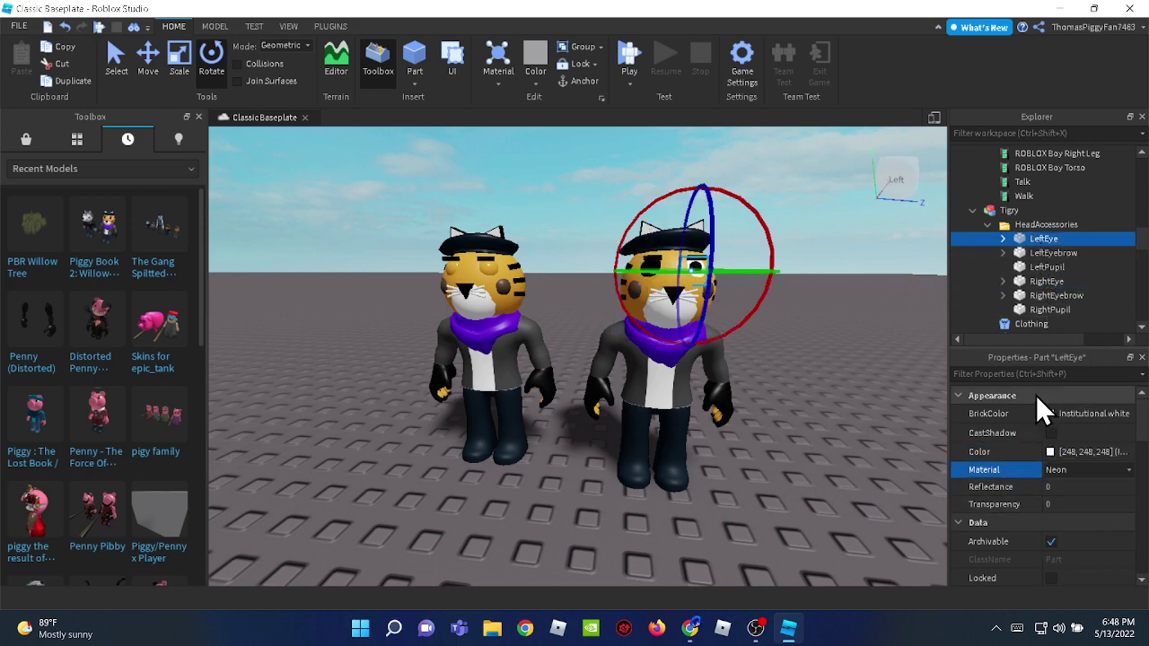
left_click(1049, 414)
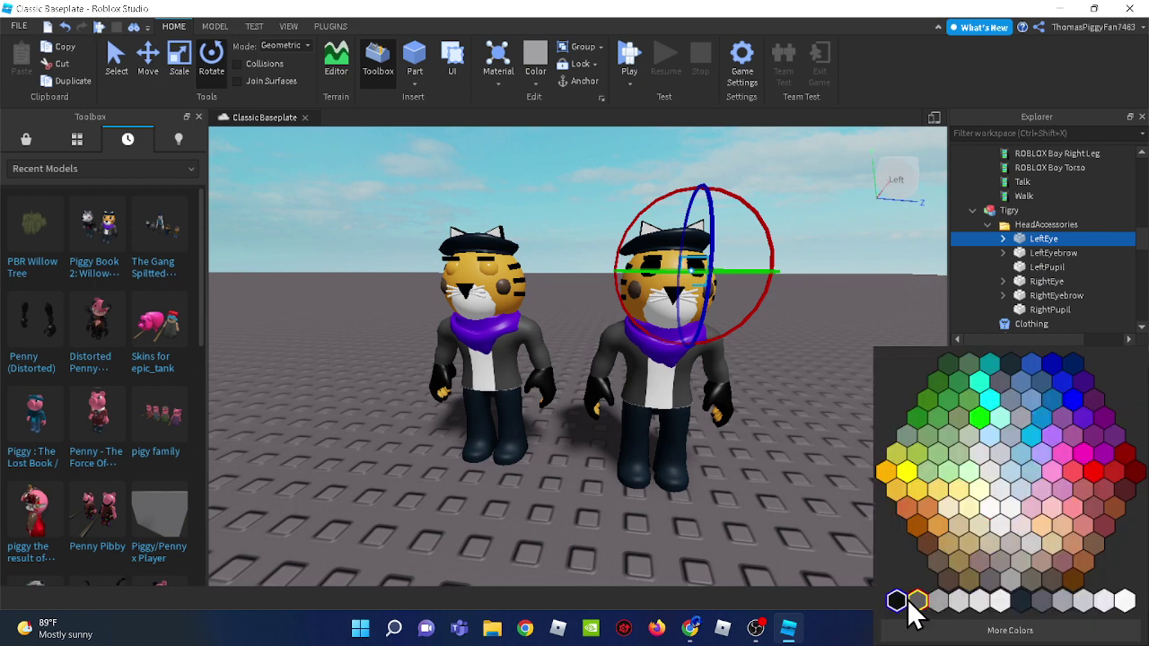
left_click(911, 603)
left_click(1043, 404)
left_click(896, 600)
left_click(803, 458)
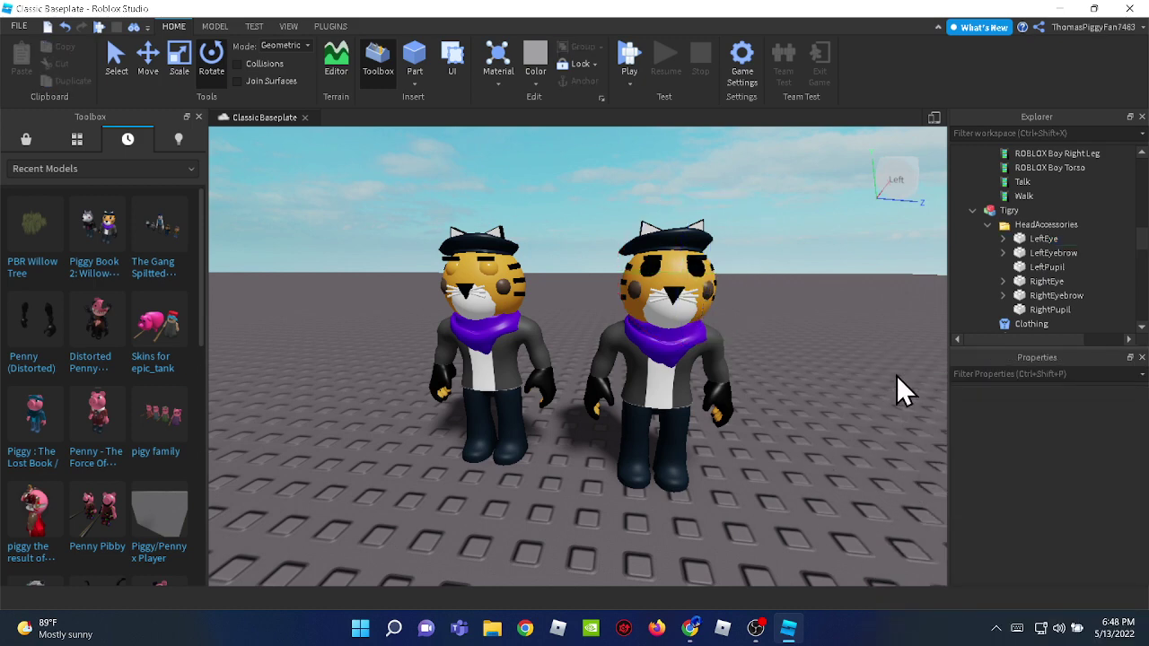
- Set the BrickColor of the new Tigry's LeftPupil to Gold and scale the pupil down
left_click(1042, 267)
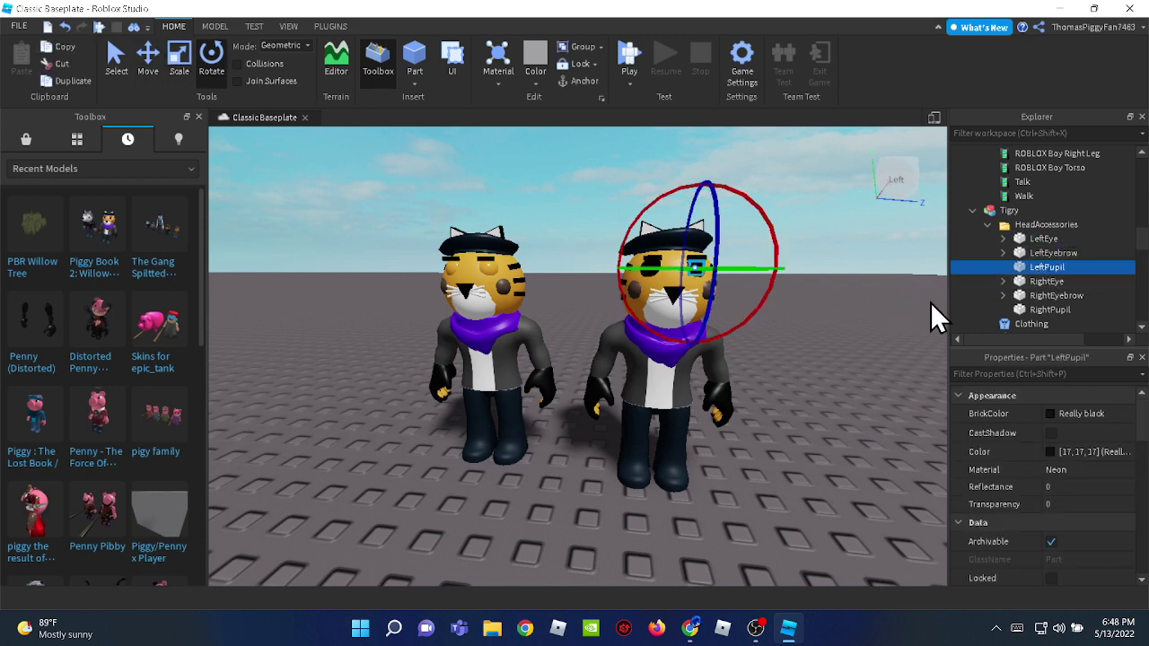
left_click(1048, 415)
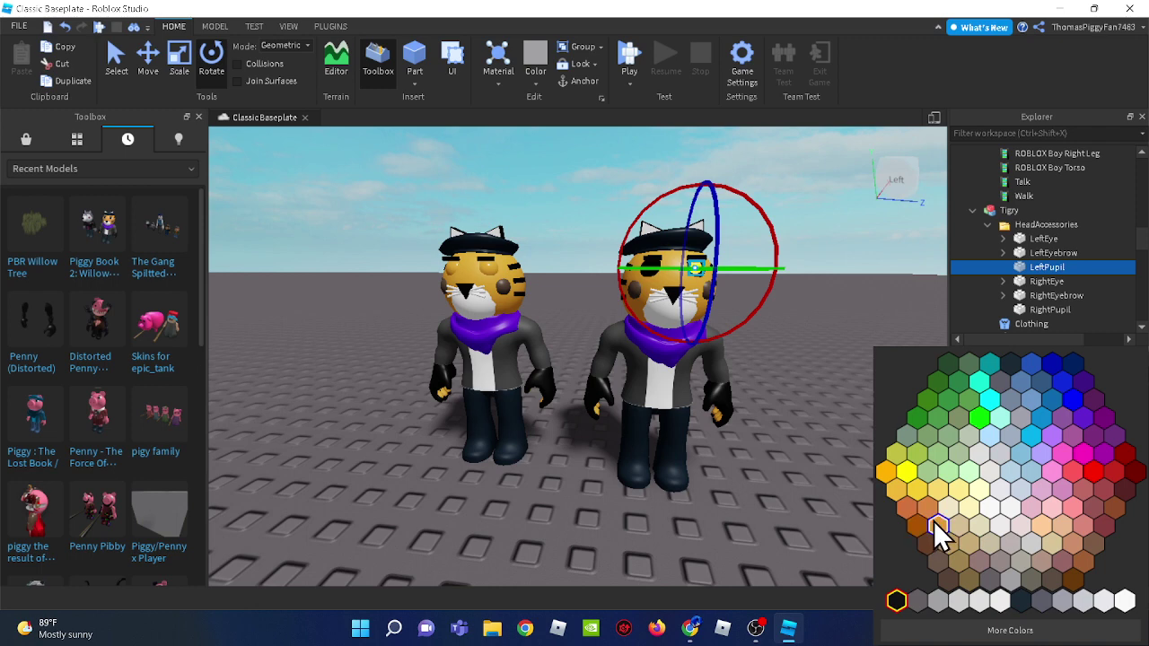
left_click(891, 488)
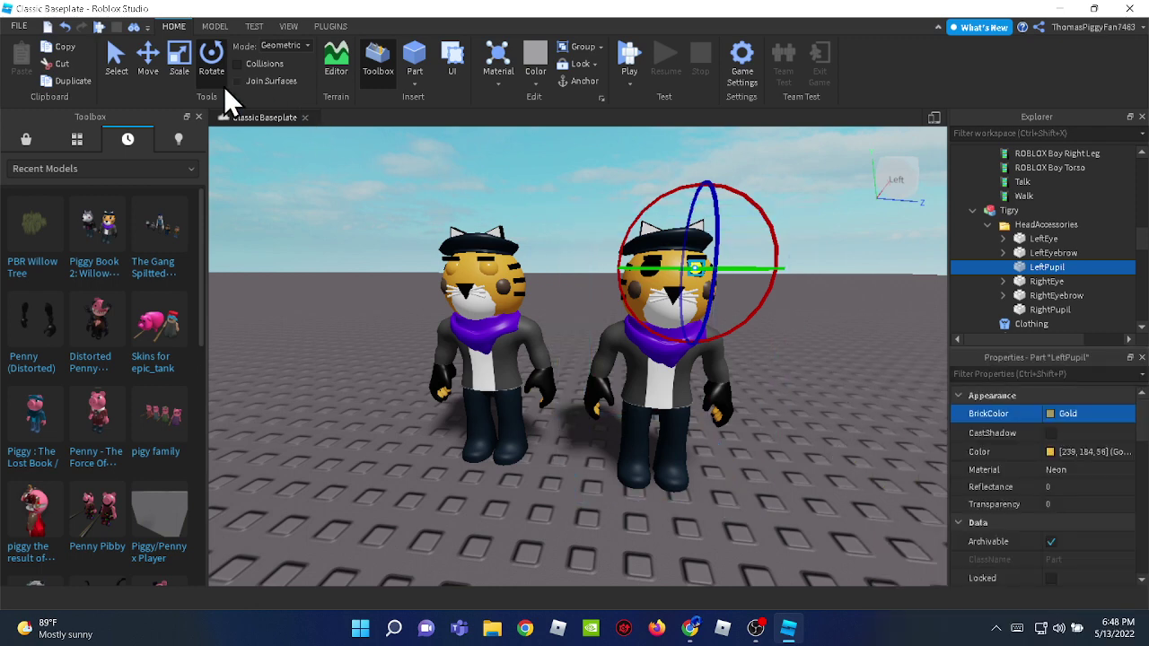
left_click(171, 59)
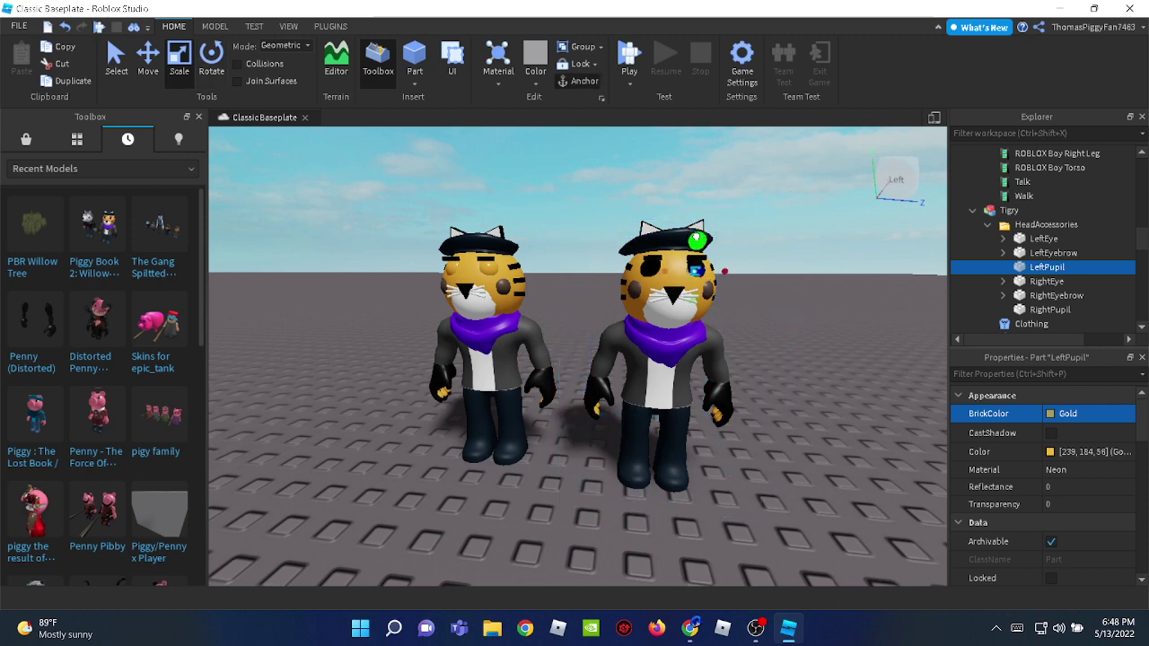
left_click(148, 58)
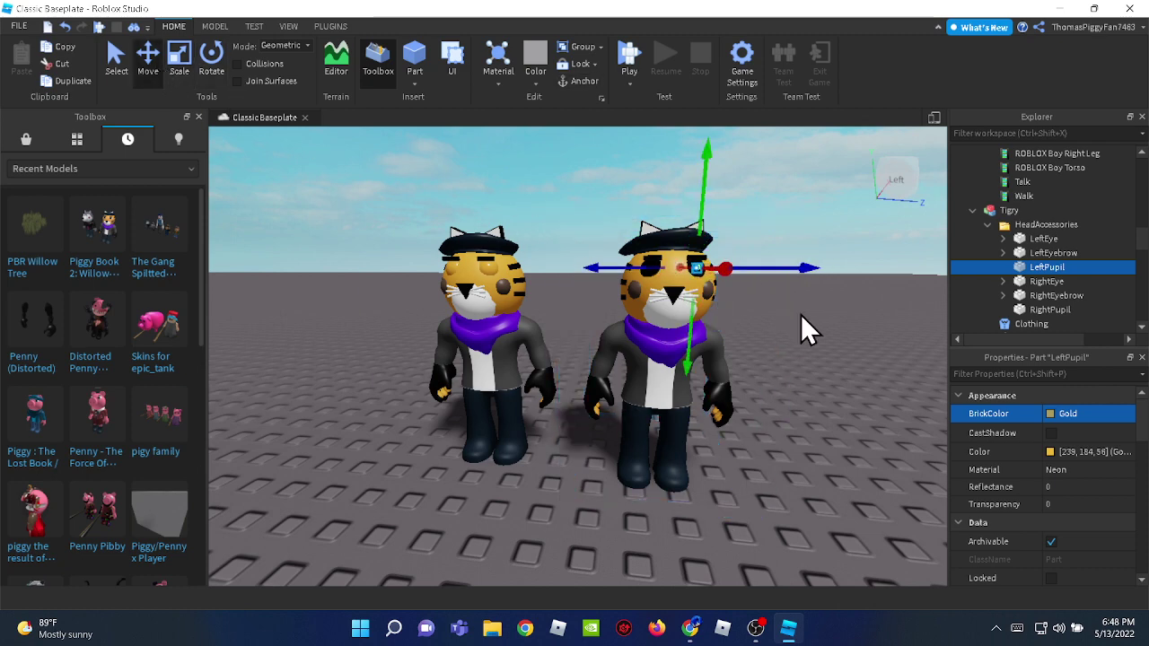
left_click(800, 314)
right_click_drag(801, 314, 795, 311)
key("d")
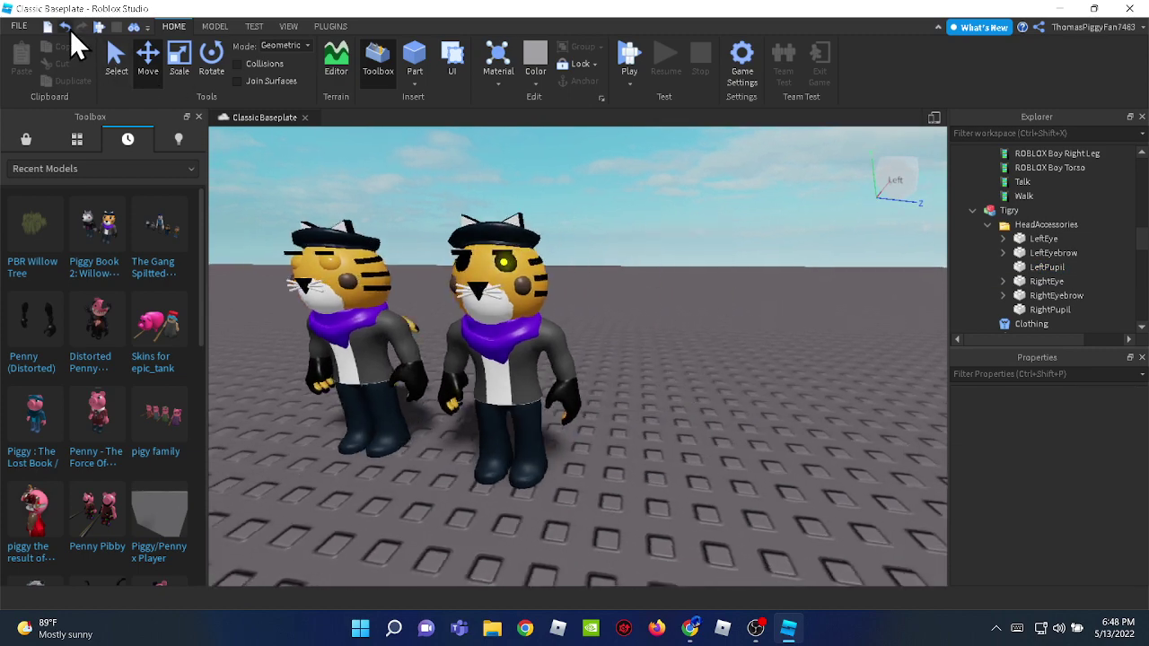
- Undo the last LeftPupil change and adjust the pupil's size and position up close until only a small dot shows
left_click(69, 29)
key("a")
right_click_drag(538, 198, 536, 195)
key("d")
key("a")
key("s")
key("f")
key("a")
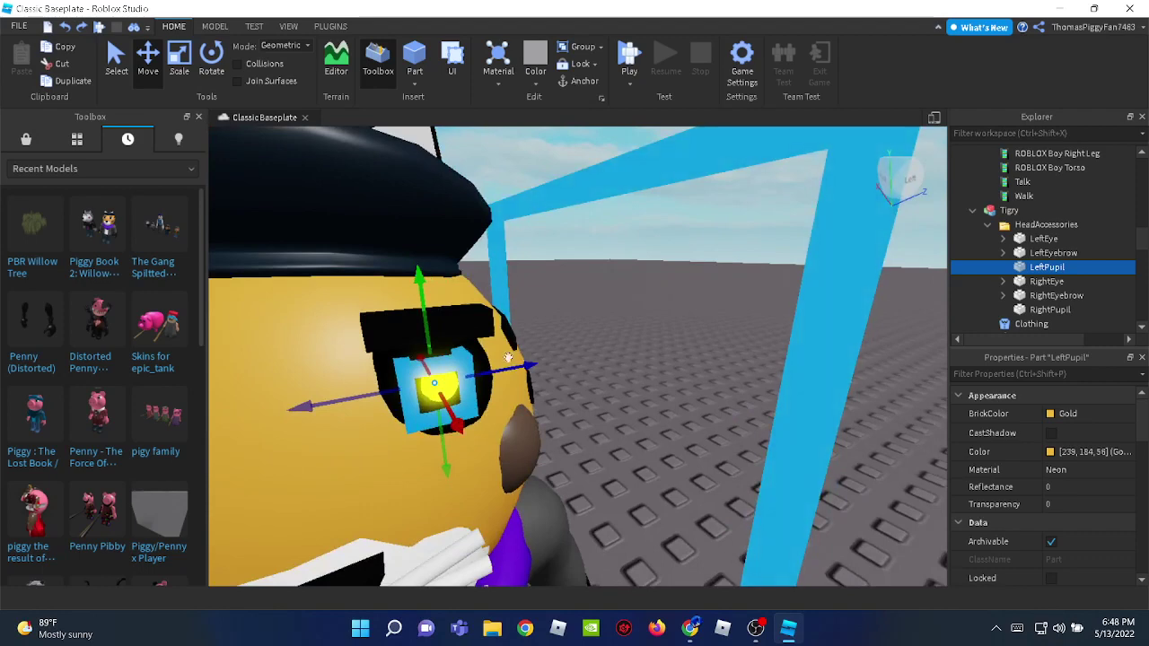
left_click_drag(508, 373, 506, 374)
key("d")
right_click_drag(506, 374, 505, 372)
key("a")
left_click(179, 60)
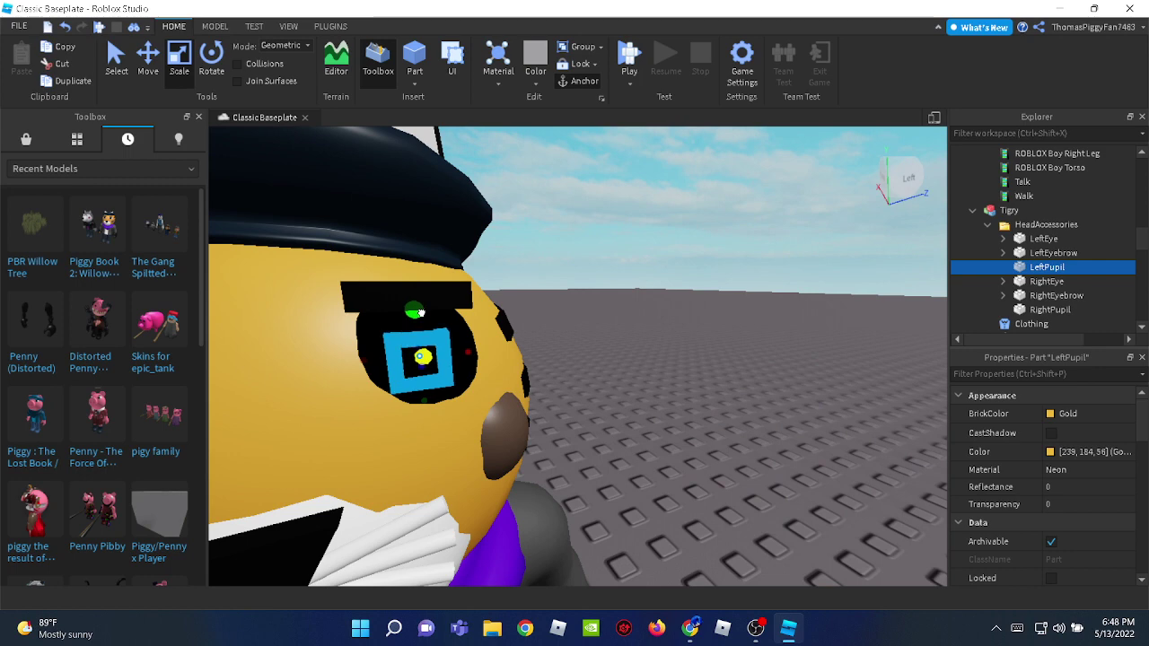
right_click_drag(420, 311, 420, 312)
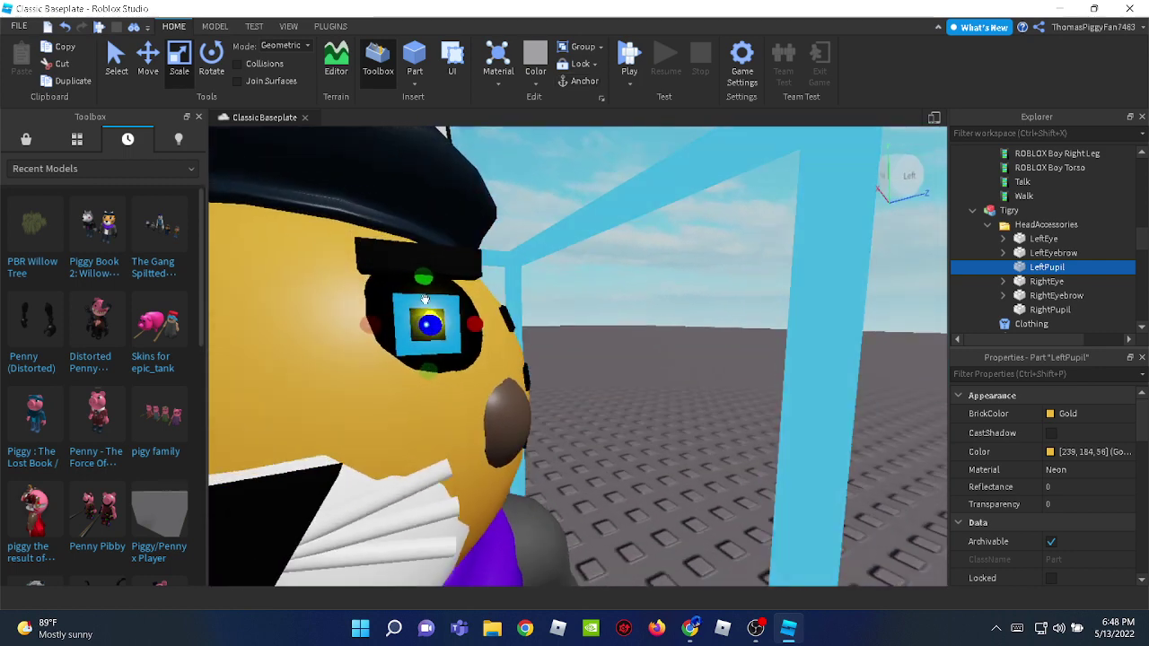
left_click(148, 63)
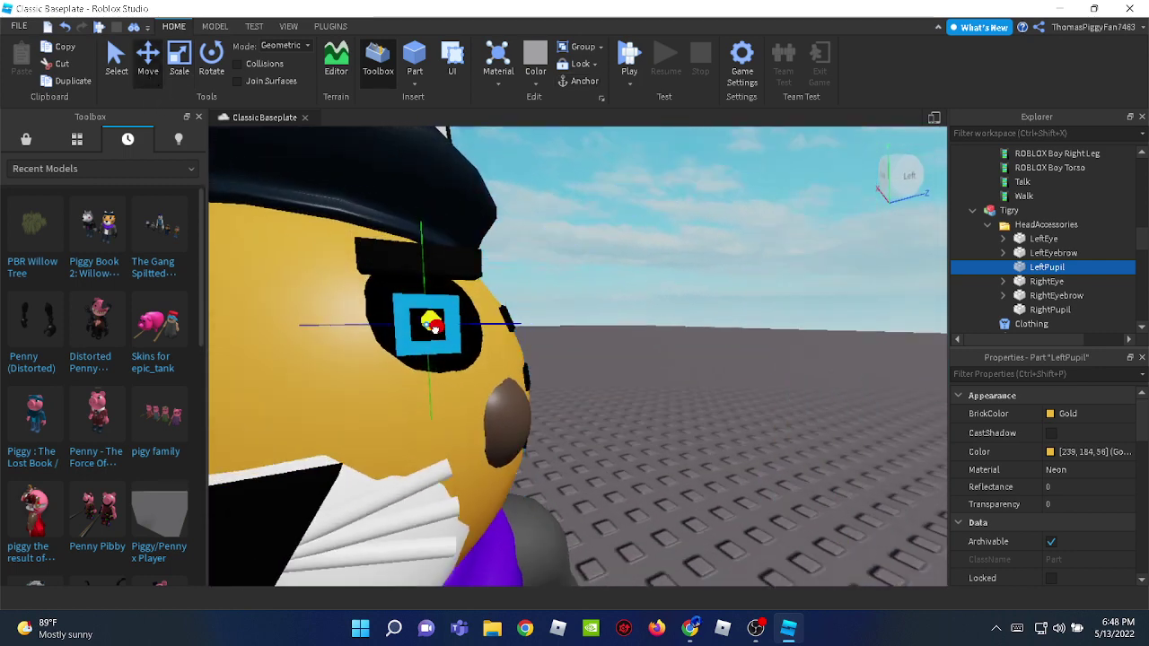
- Move the new Tigry model to a different spot on the baseplate, away from the first one, and deselect it
scroll(434, 328, "down", 10)
left_click(605, 352)
right_click_drag(605, 352, 743, 315)
left_click(626, 377)
left_click(773, 309)
key("f")
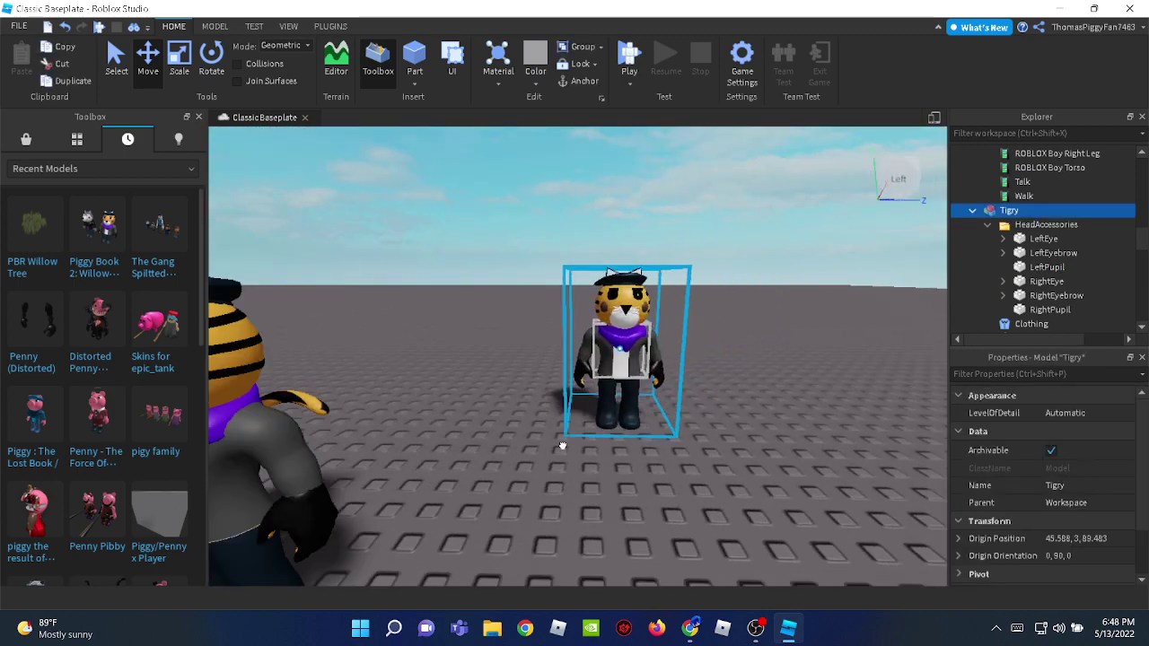
scroll(475, 563, "down", 2)
left_click_drag(474, 567, 500, 525)
left_click(660, 499)
right_click_drag(660, 498, 678, 490)
scroll(674, 492, "up", 3)
scroll(677, 490, "up", 4)
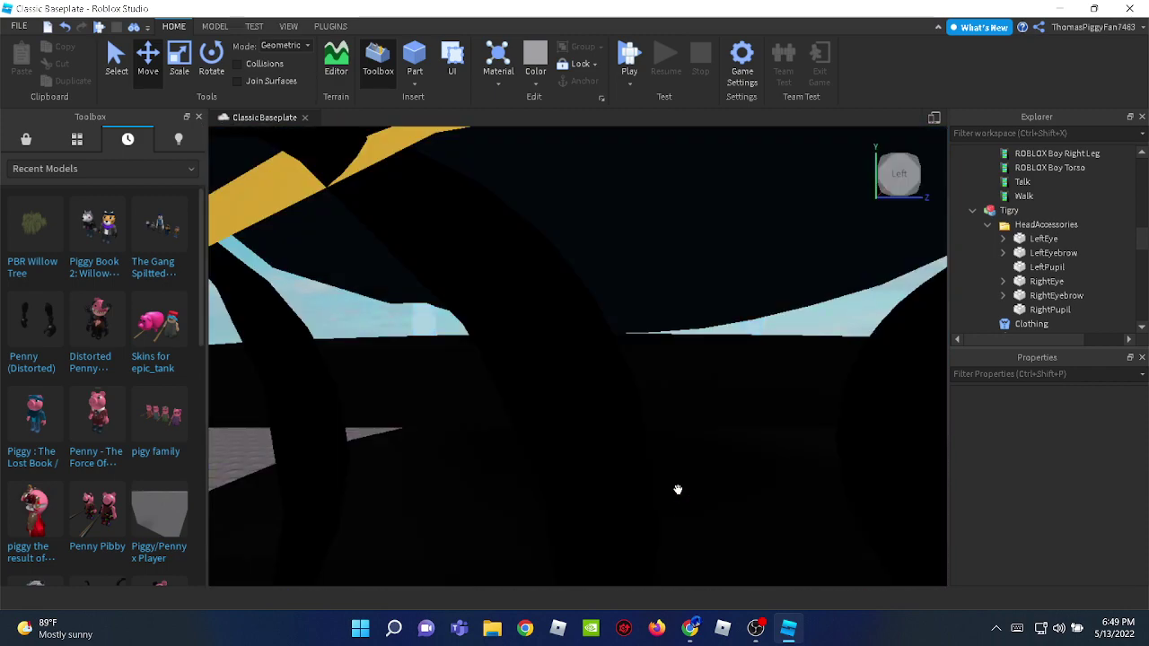
scroll(677, 489, "down", 3)
- Set the BrickColor of the new Tigry's RightPupil to New Yeller and scale the pupil down
left_click(1045, 267)
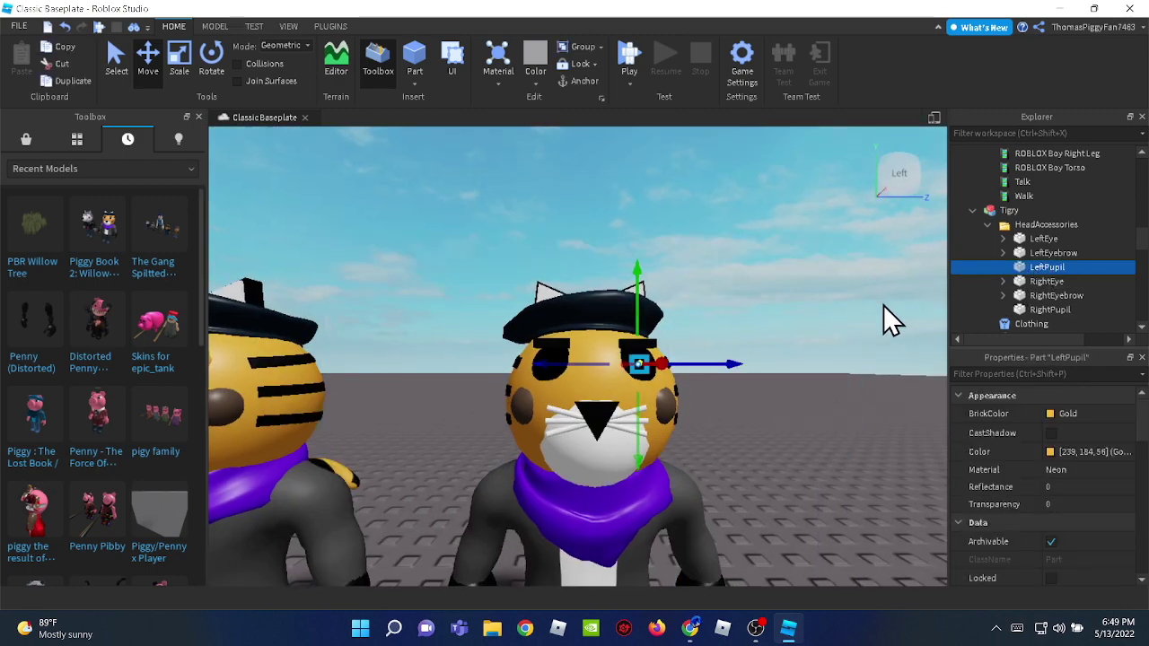
left_click(1048, 310)
left_click(1048, 414)
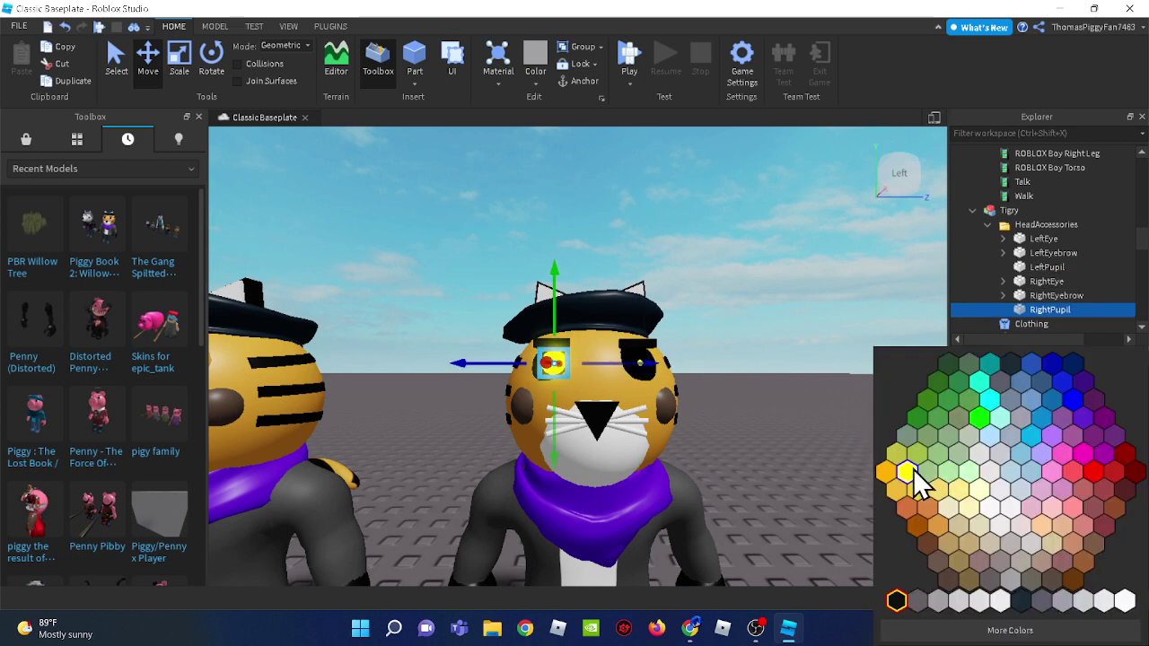
left_click(914, 468)
left_click(184, 72)
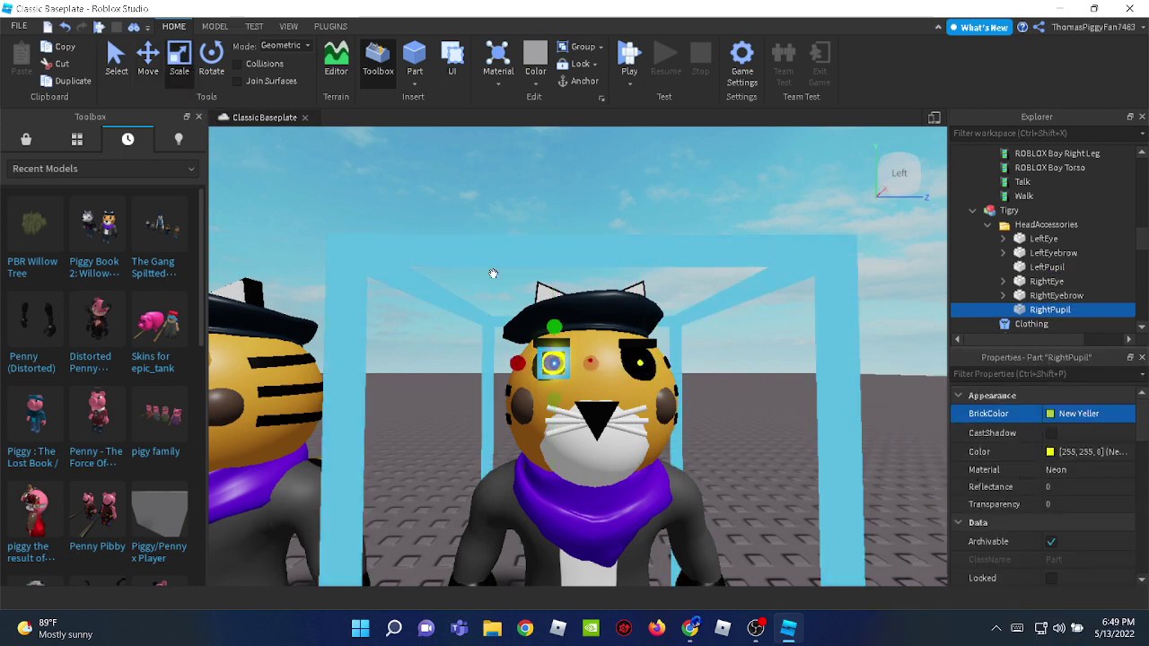
right_click_drag(492, 274, 499, 292)
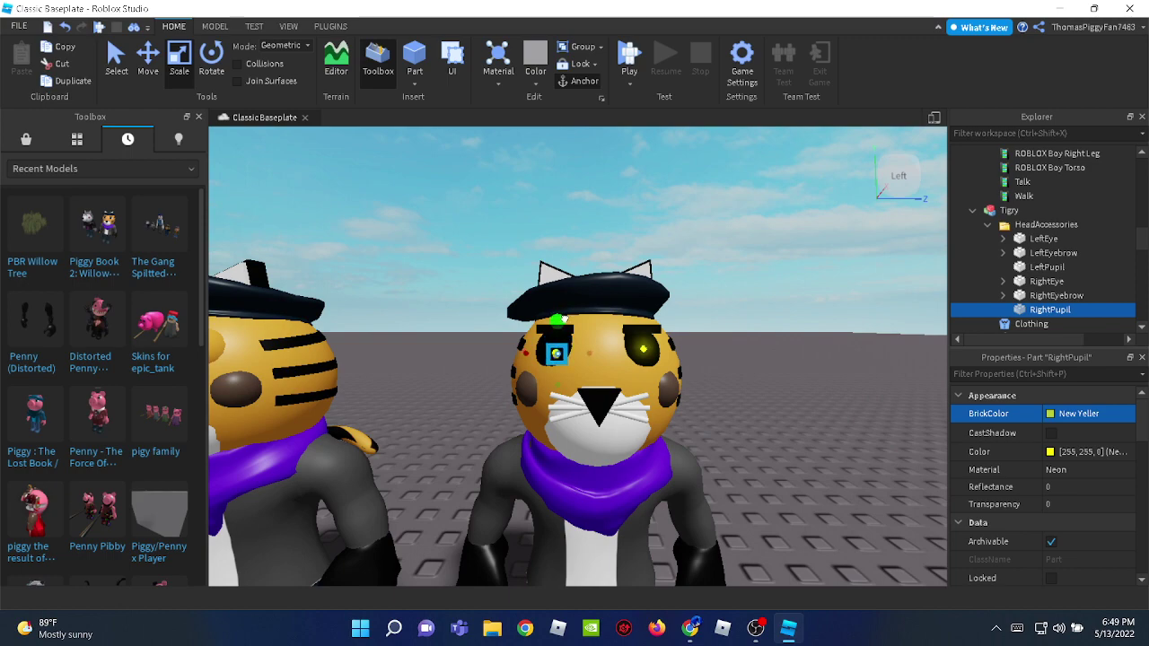
scroll(564, 318, "down", 2)
scroll(558, 290, "up", 5)
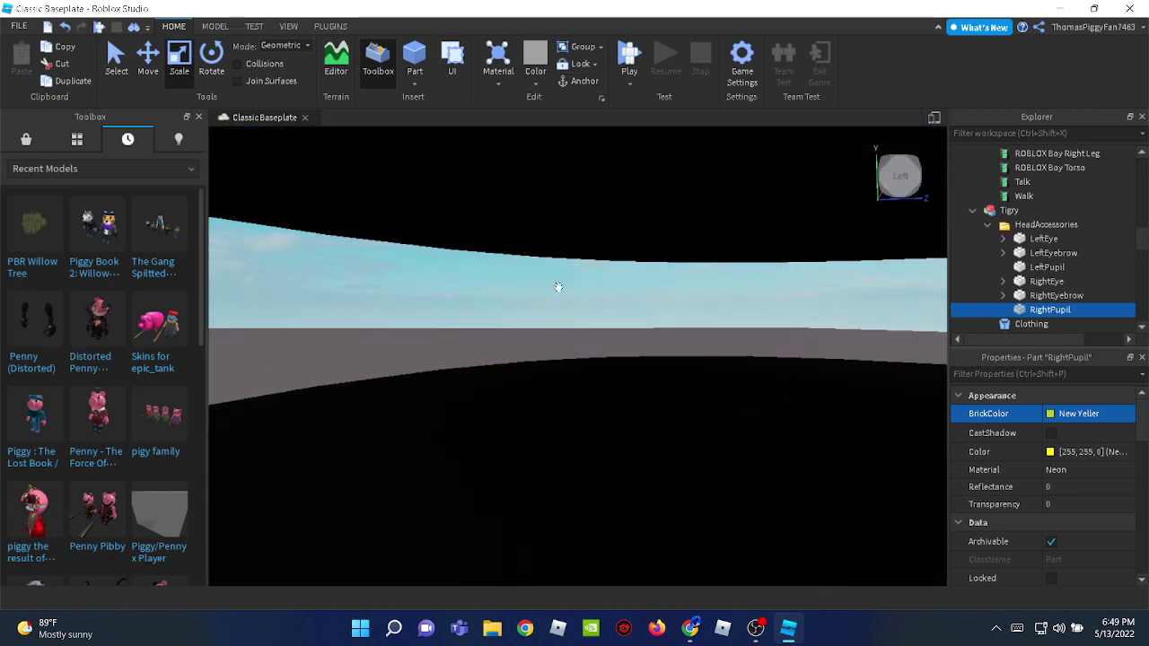
- Nudge the new Tigry's RightPupil sideways and in depth until it sits within its black eye, and deselect it
scroll(558, 287, "down", 4)
scroll(559, 292, "up", 4)
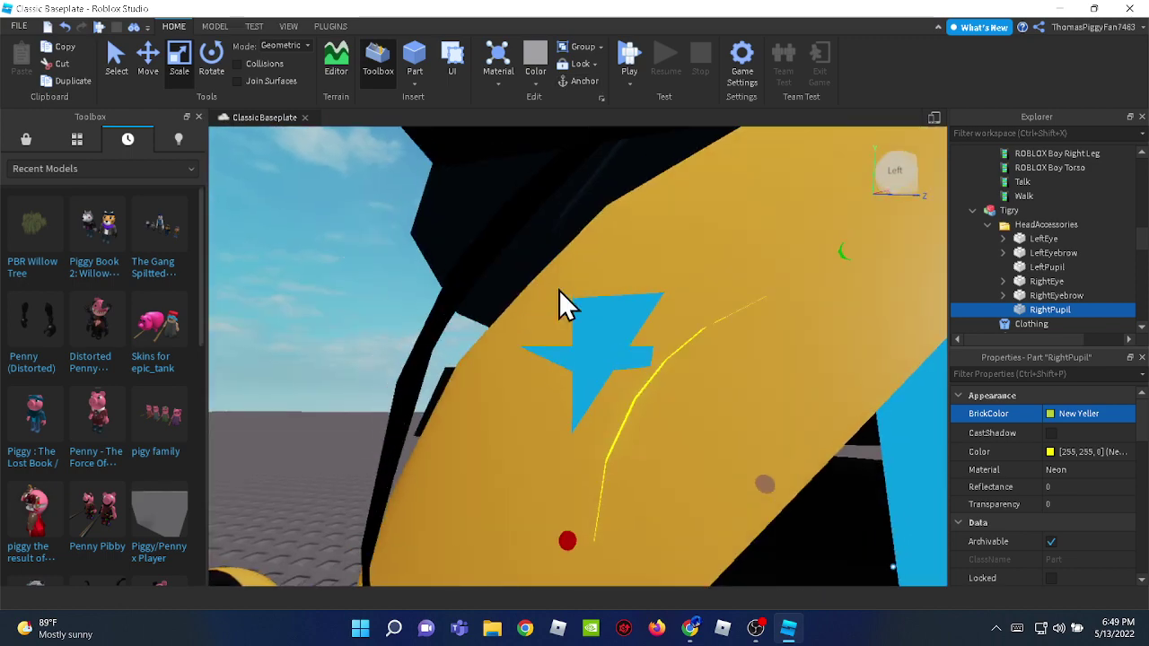
scroll(558, 289, "down", 5)
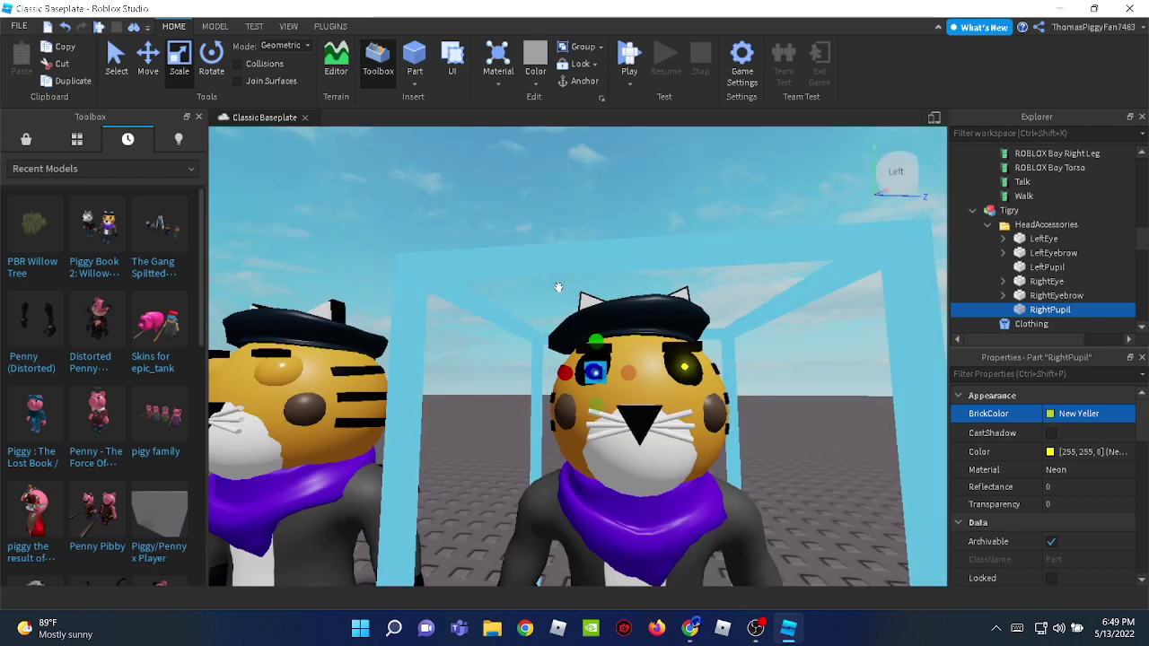
right_click_drag(640, 240, 592, 236)
left_click(157, 79)
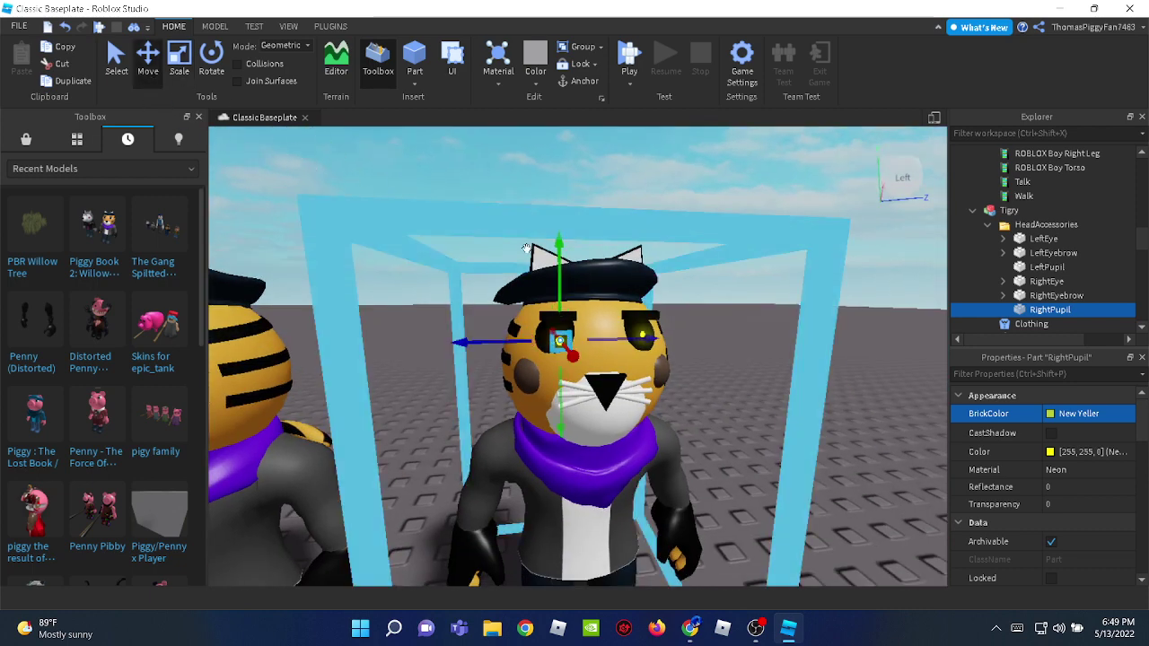
left_click_drag(521, 342, 518, 343)
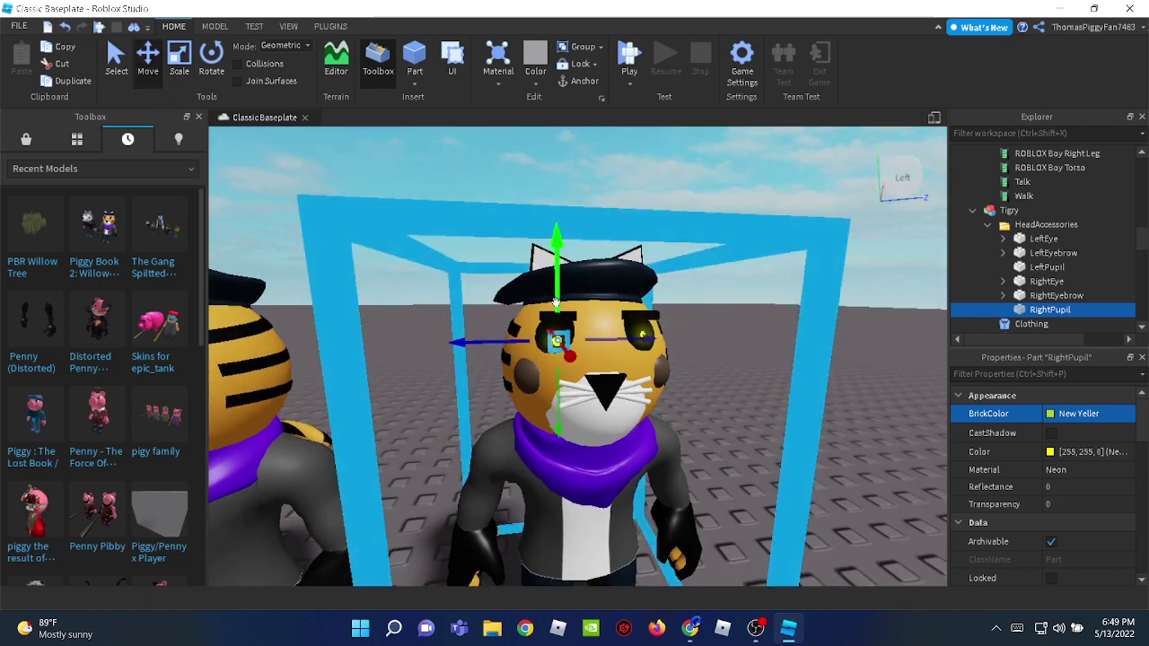
scroll(555, 298, "down", 3)
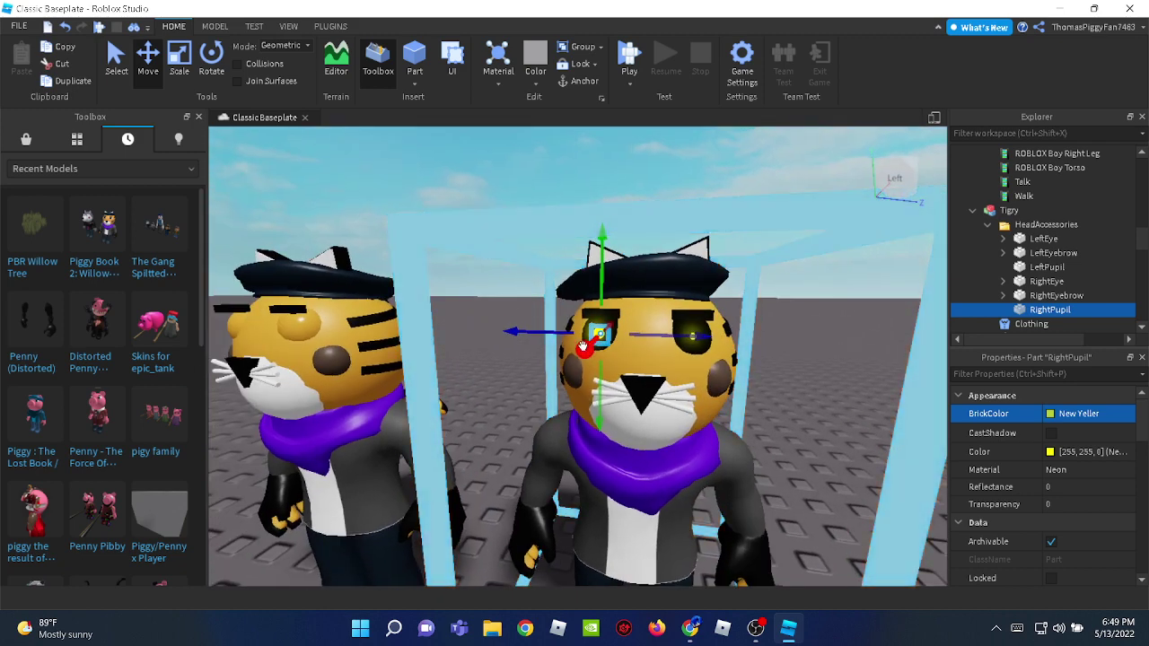
left_click_drag(583, 349, 584, 346)
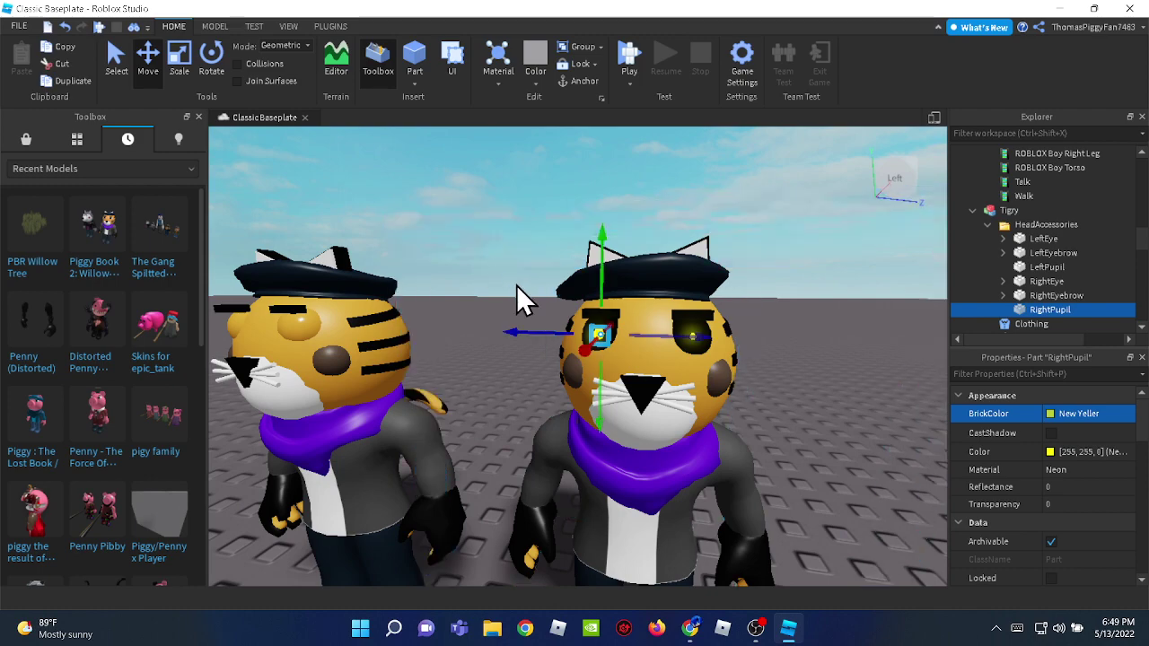
left_click(179, 73)
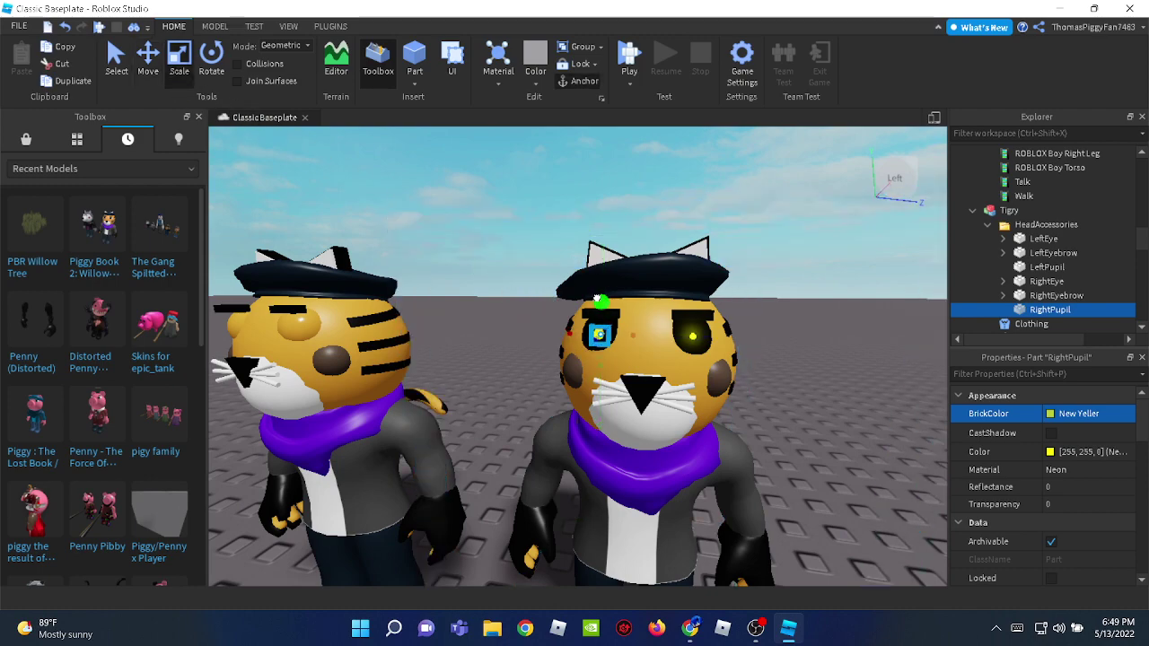
left_click(518, 293)
right_click_drag(519, 293, 533, 288)
scroll(518, 295, "down", 5)
right_click_drag(681, 390, 677, 397)
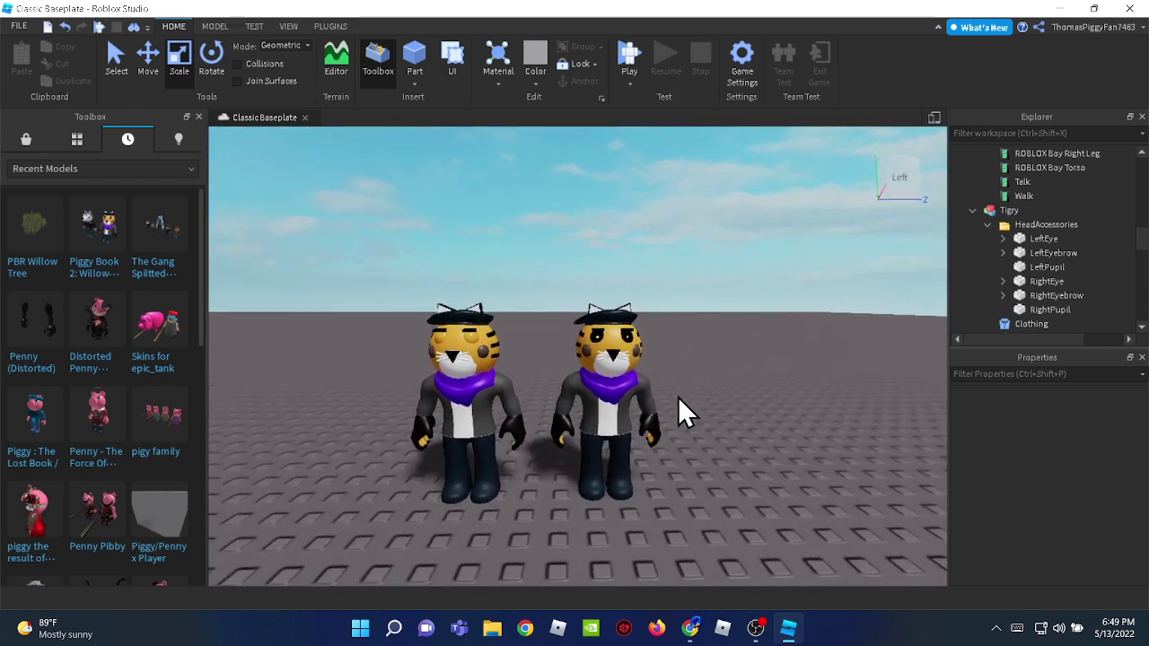
- Delete the LeftEyebrow and RightEyebrow from the new Tigry's HeadAccessories folder
left_click(1030, 253)
key("Delete")
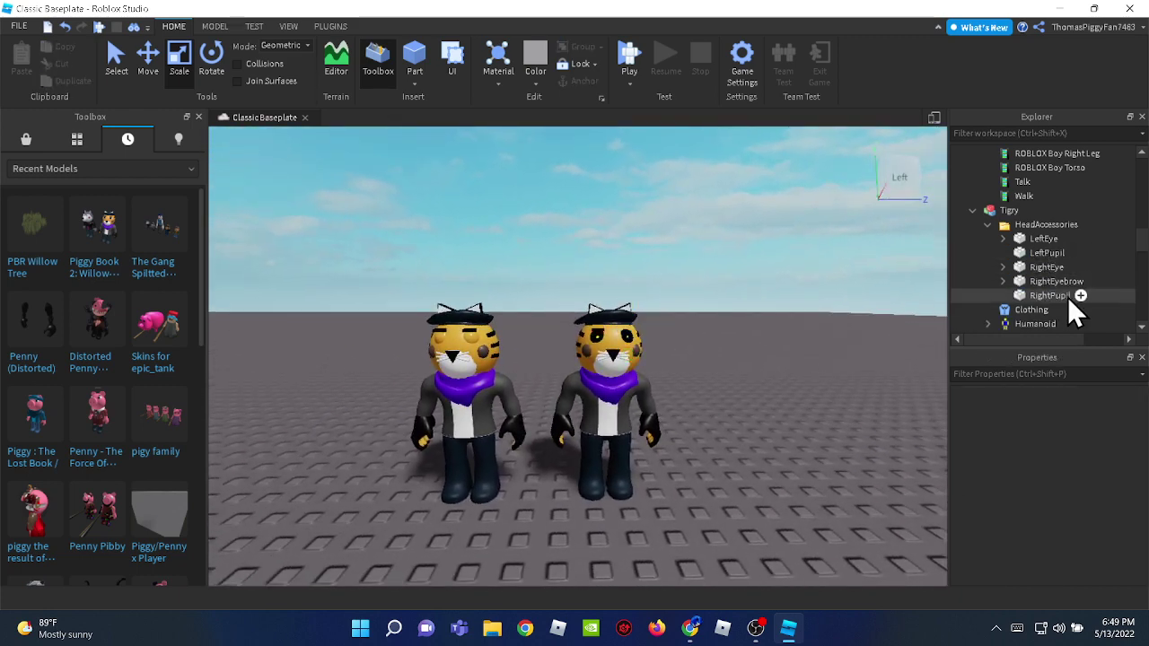
left_click(1045, 282)
key("Delete")
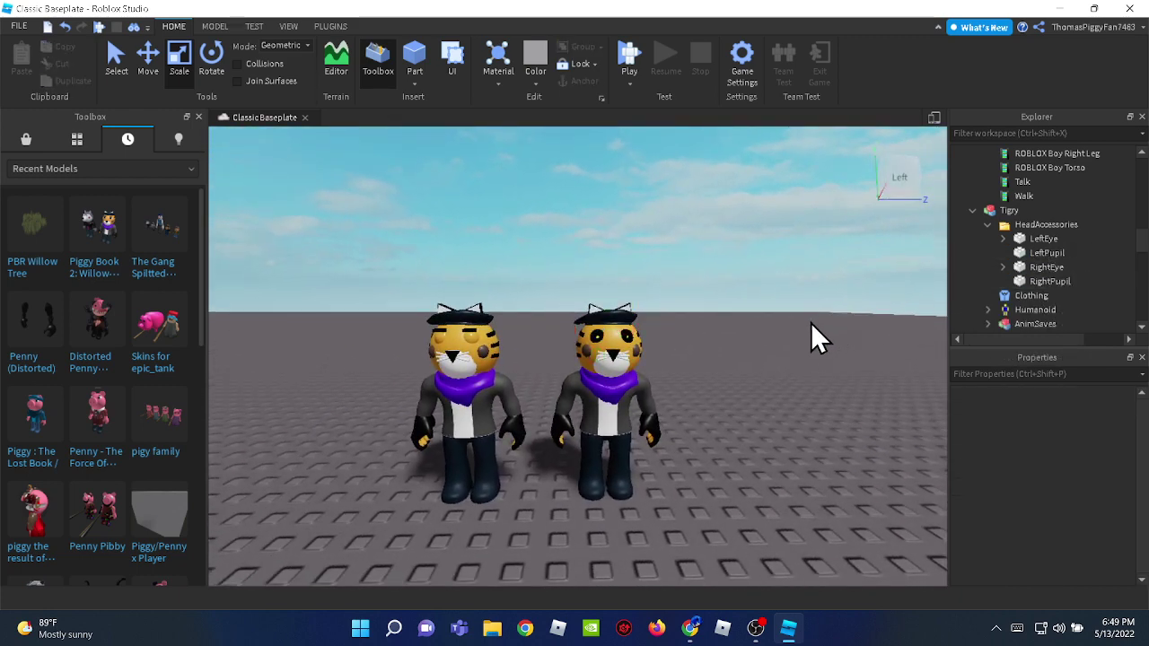
right_click_drag(810, 322, 782, 353)
left_click_drag(623, 439, 649, 494)
left_click(723, 440)
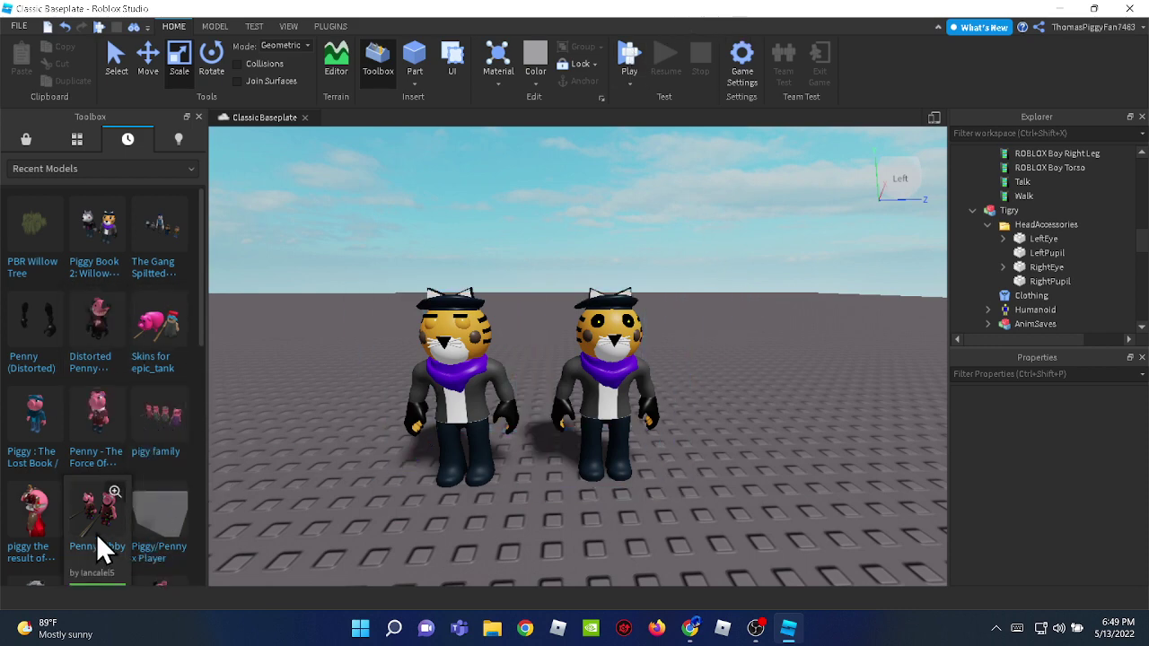
- Try the Piggy Georgie Nightmare: Nightmare Penny model from the recent models and delete it again
scroll(98, 532, "down", 3)
scroll(98, 532, "down", 3)
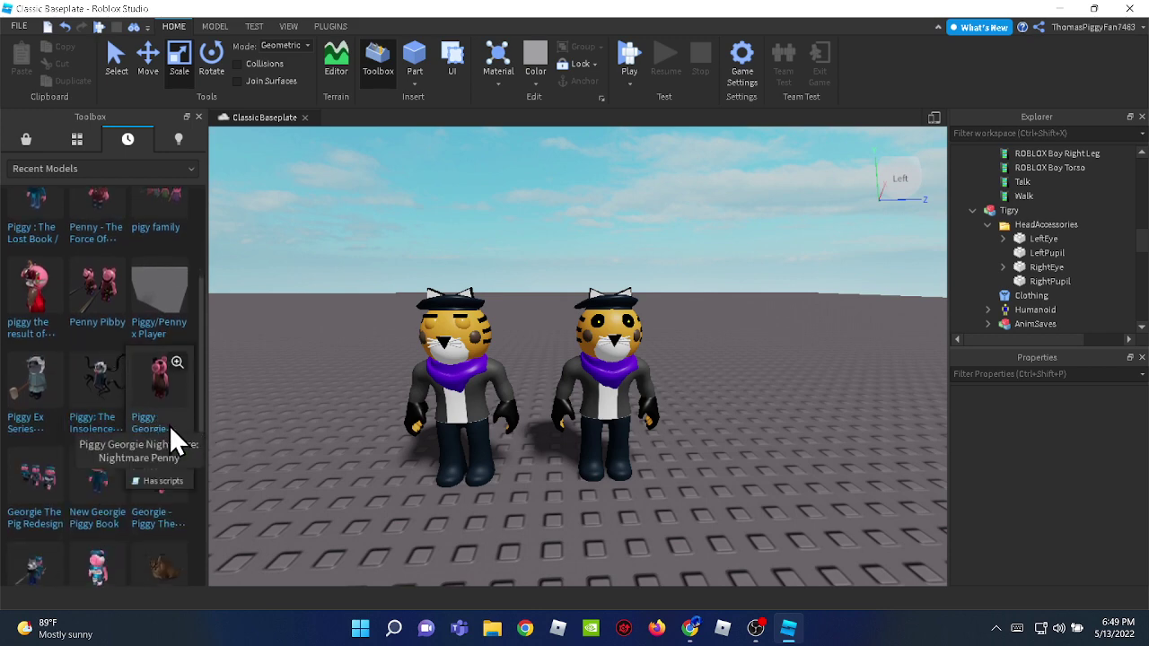
left_click(159, 401)
right_click_drag(686, 335, 694, 353)
key("Delete")
scroll(135, 375, "down", 3)
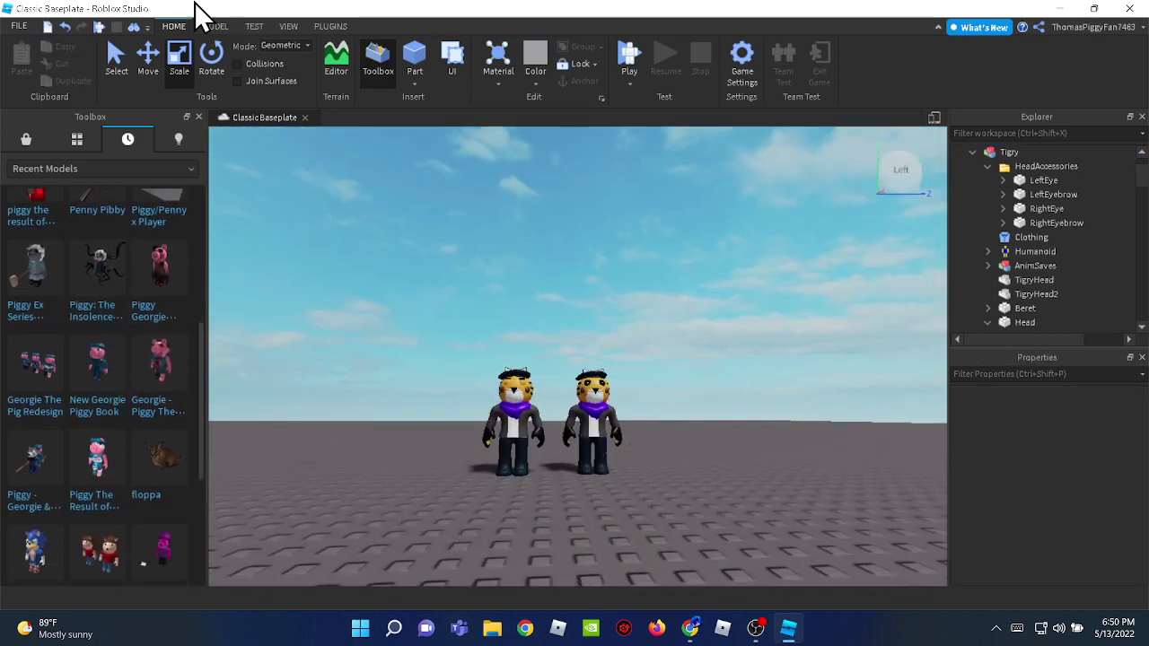
- Look through the remaining recent models and compare the two Tigry models on the baseplate
scroll(135, 359, "down", 2)
right_click_drag(636, 387, 637, 387)
scroll(162, 386, "down", 3)
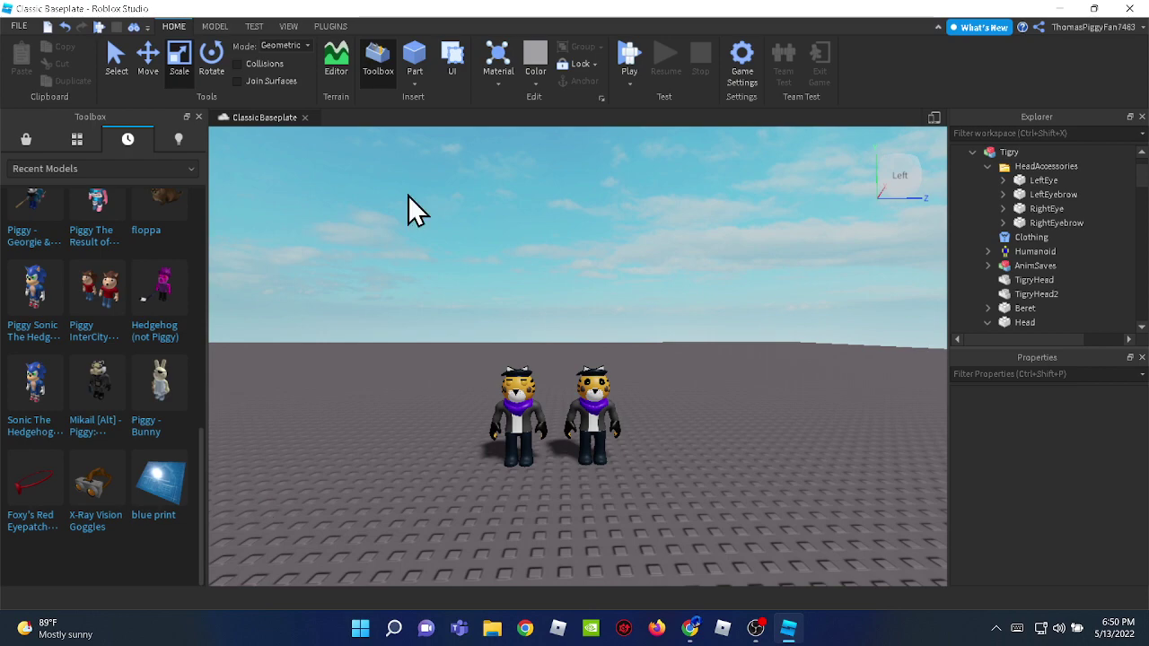
right_click_drag(395, 386, 395, 387)
scroll(395, 387, "down", 3)
right_click_drag(446, 431, 453, 431)
scroll(453, 429, "up", 4)
right_click_drag(615, 393, 617, 397)
scroll(617, 396, "down", 4)
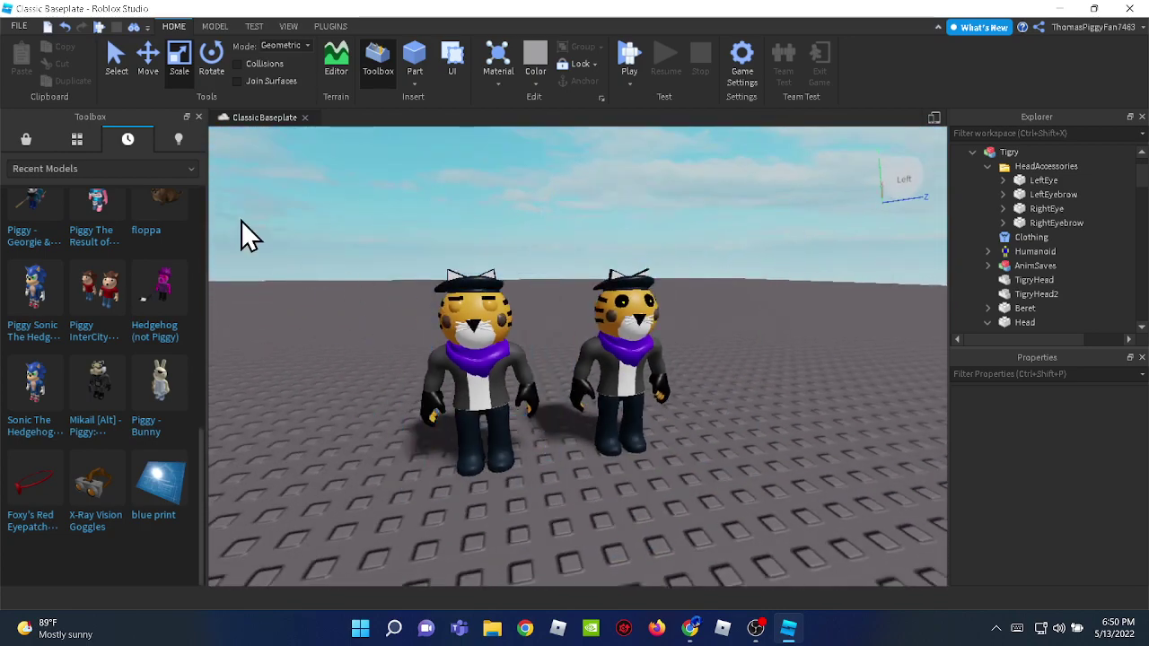
- Search the marketplace models for "Piggy Smile"
left_click(48, 140)
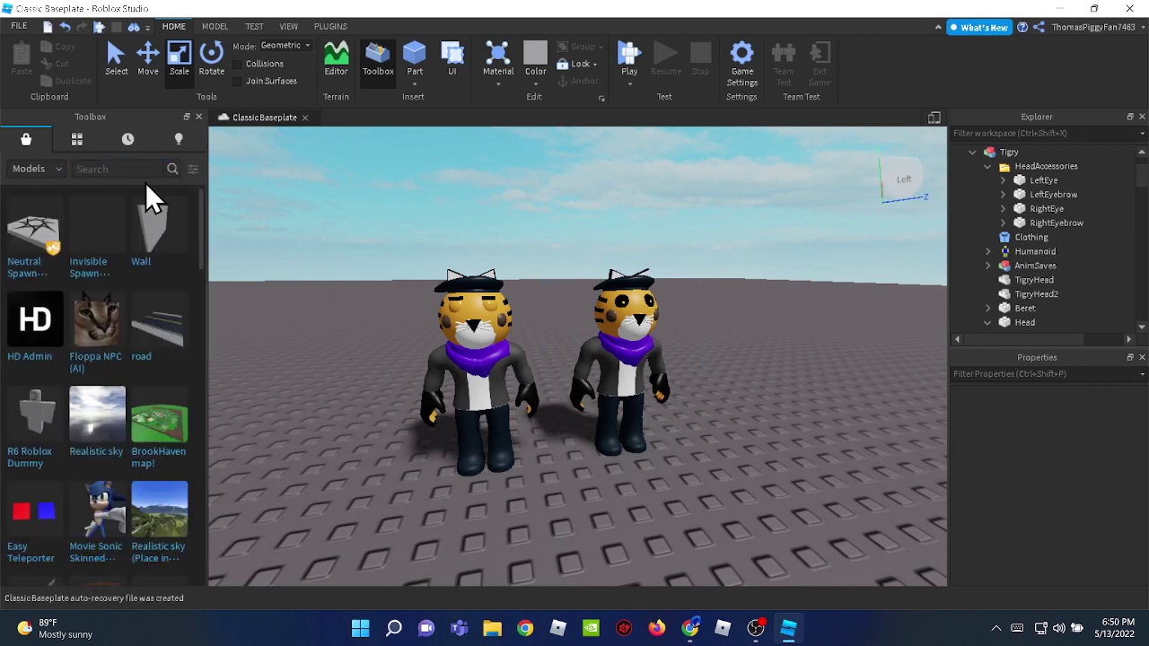
key("Caps_Lock")
type("P")
key("Caps_Lock")
type("i")
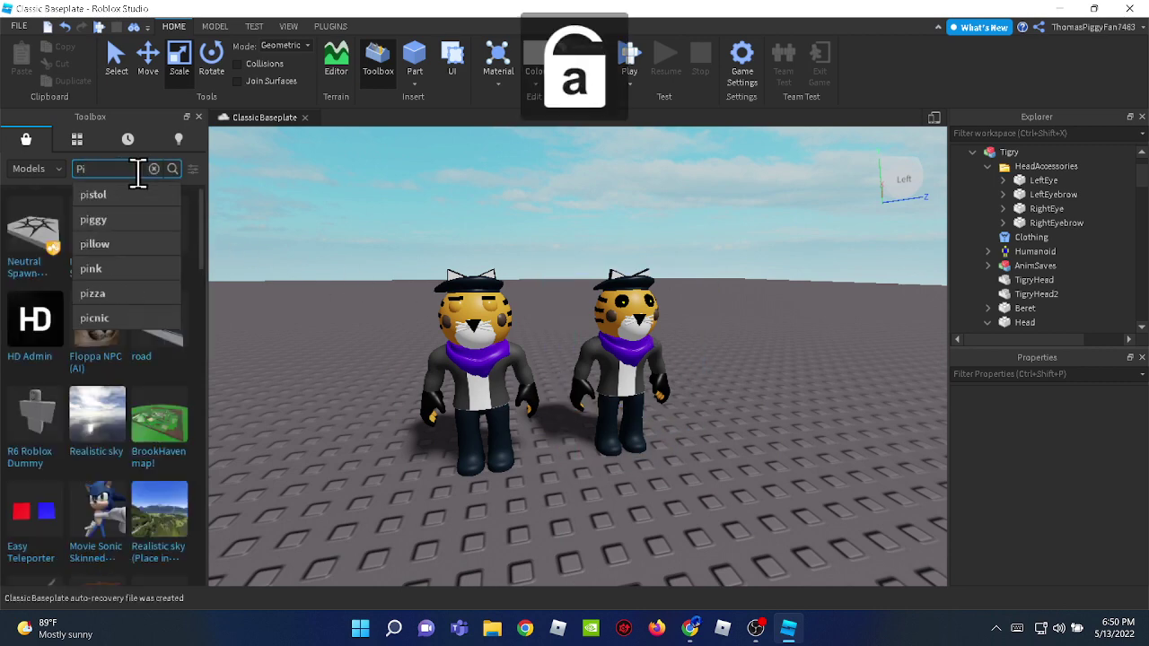
type("ggy S")
key("Caps_Lock")
type("mi")
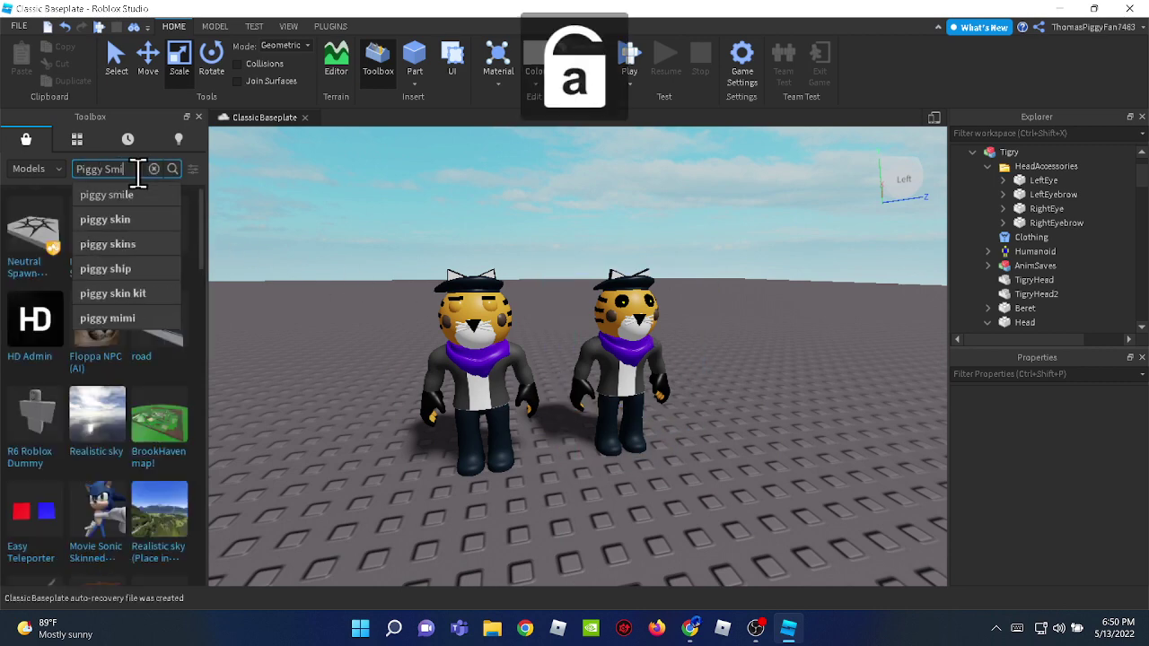
type("le")
key("Return")
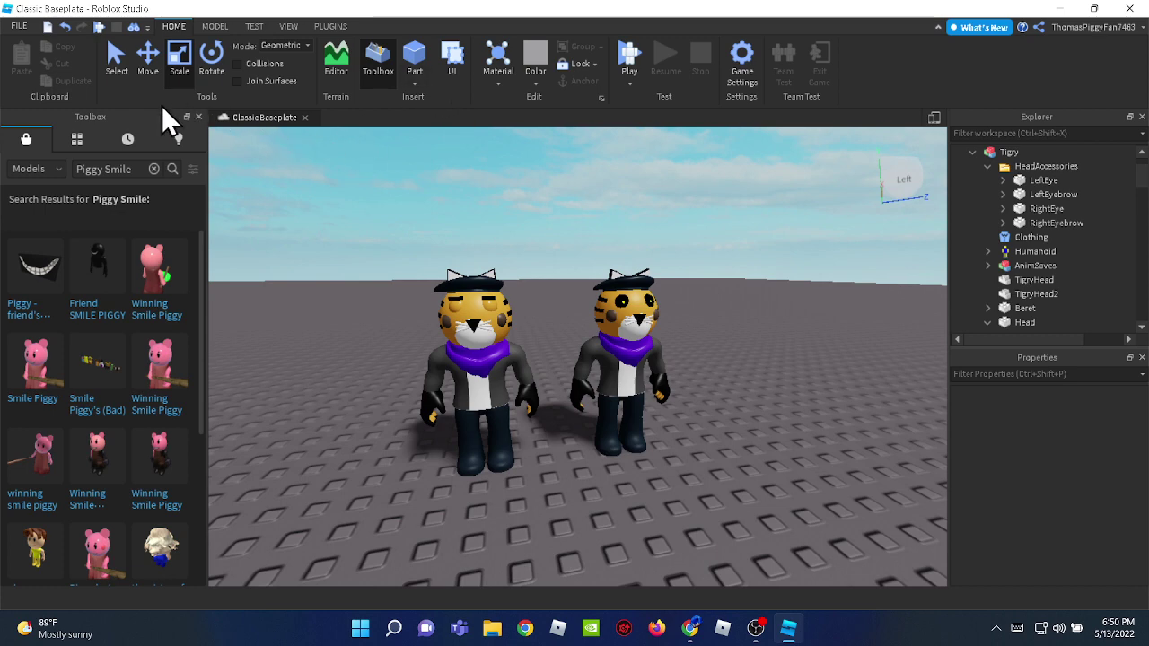
- Try the Winning Smile Man model and the Piggy friend's smile part from the search results, deleting each one again
scroll(21, 294, "down", 5)
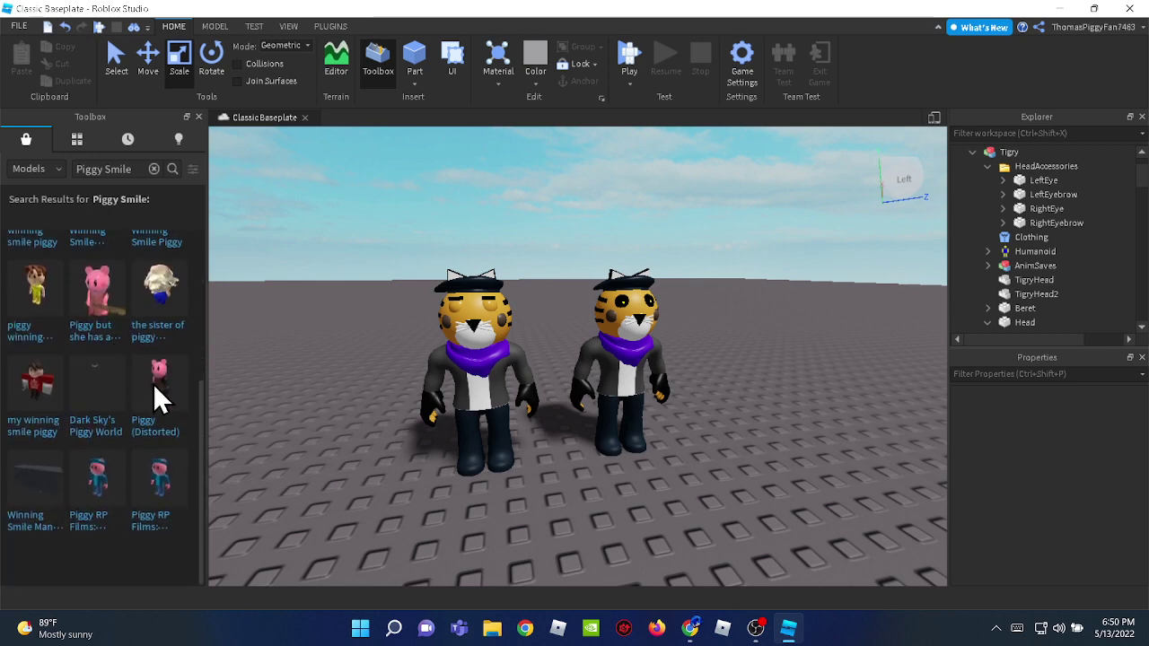
left_click(86, 491)
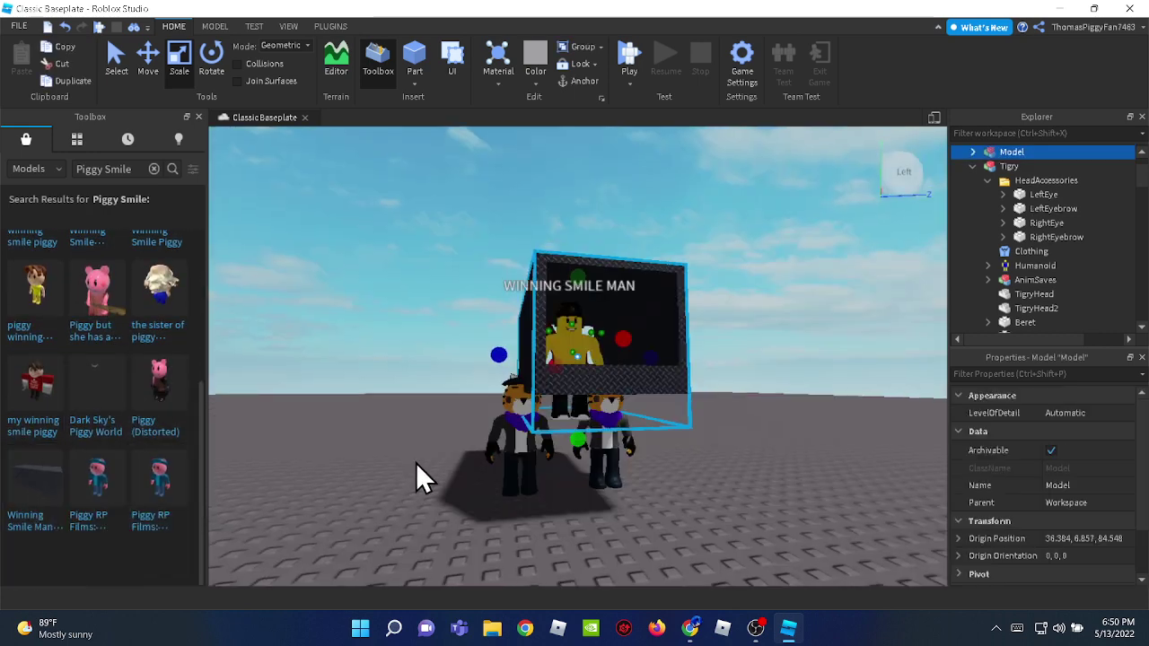
right_click_drag(415, 462, 416, 462)
key("Delete")
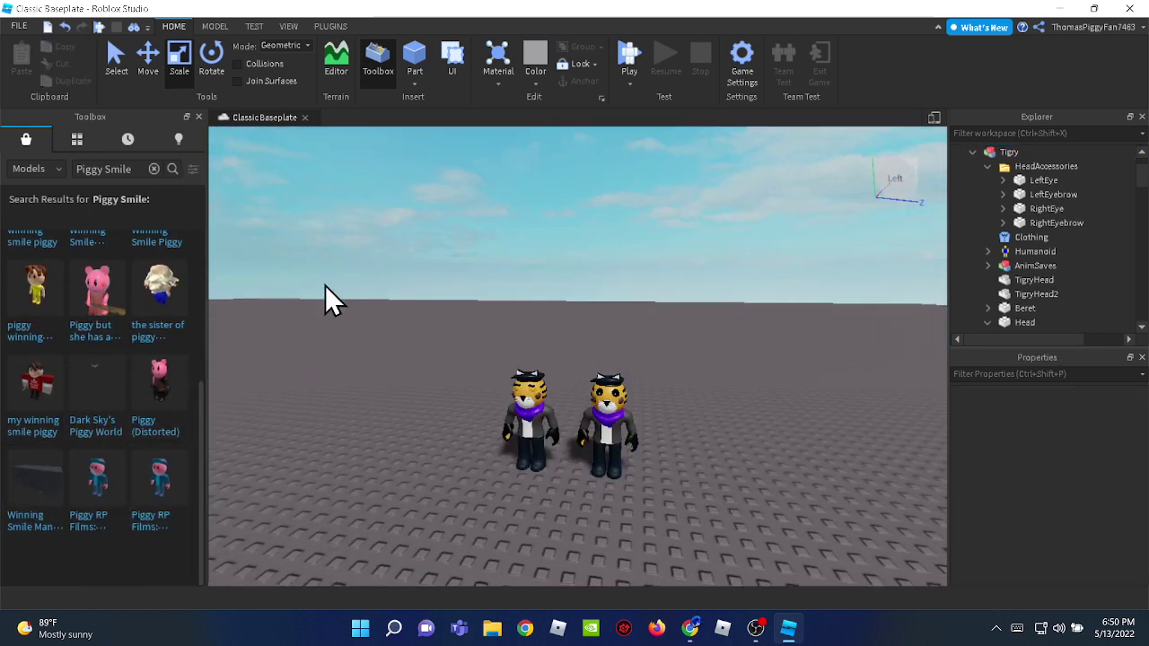
scroll(95, 300, "up", 5)
left_click_drag(23, 308, 500, 395)
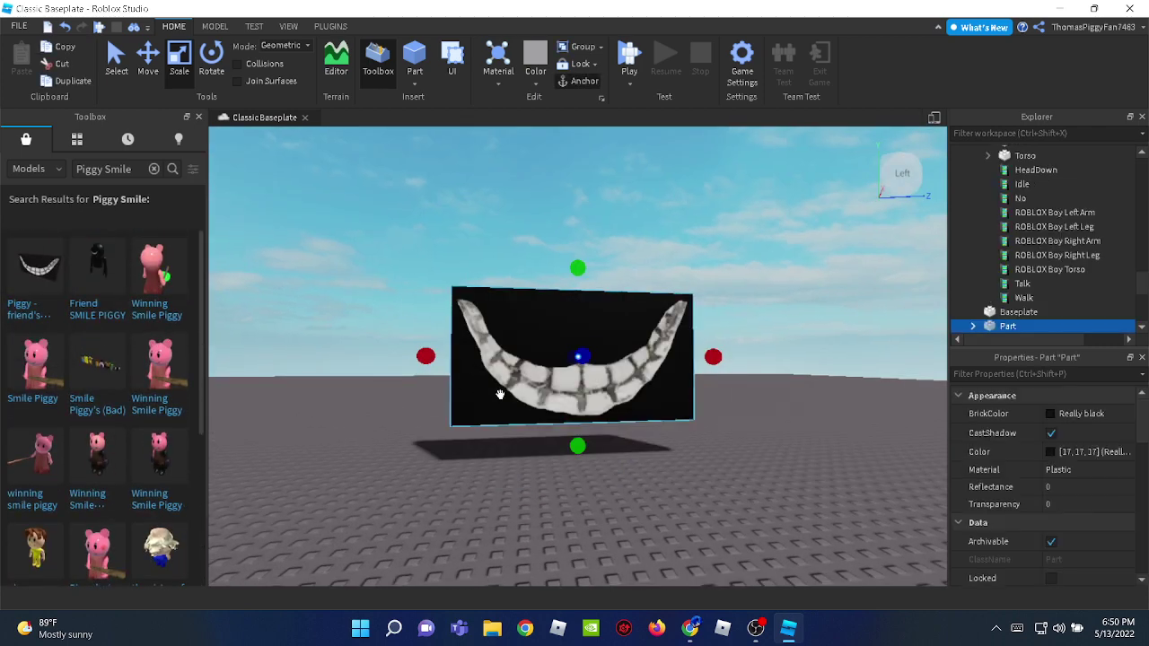
key("Delete")
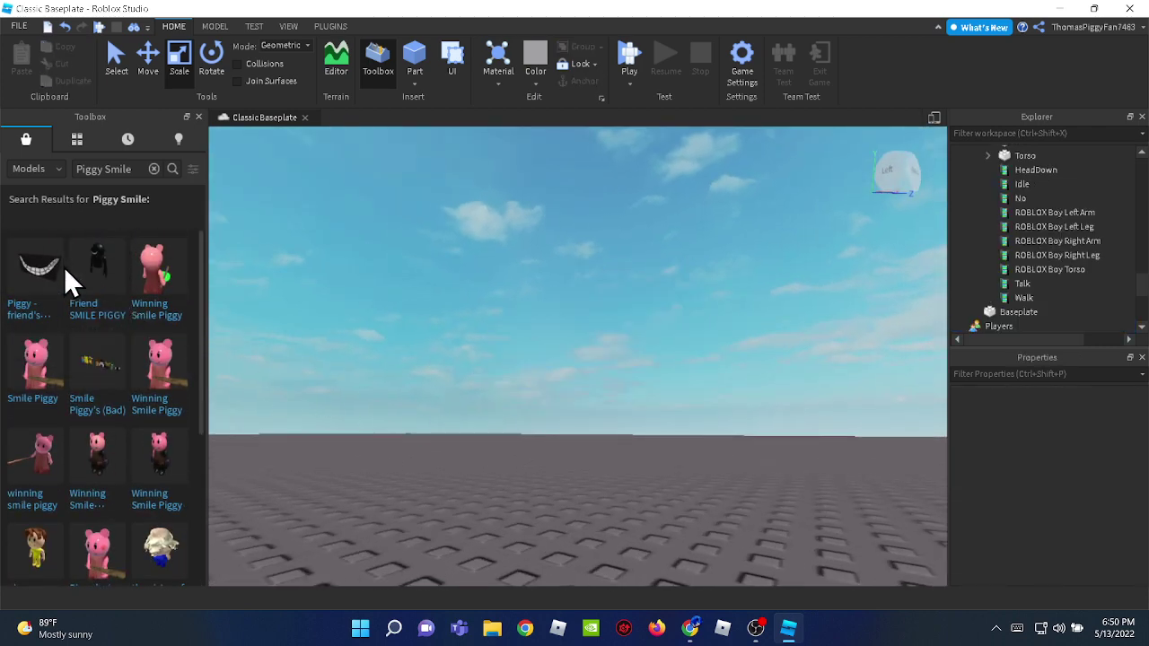
- Insert the Friend SMILE PIGGY model, place it beside the second Tigry and rotate it about 90 degrees to face the same way
left_click(63, 267)
left_click(89, 275)
left_click(690, 464)
key("Delete")
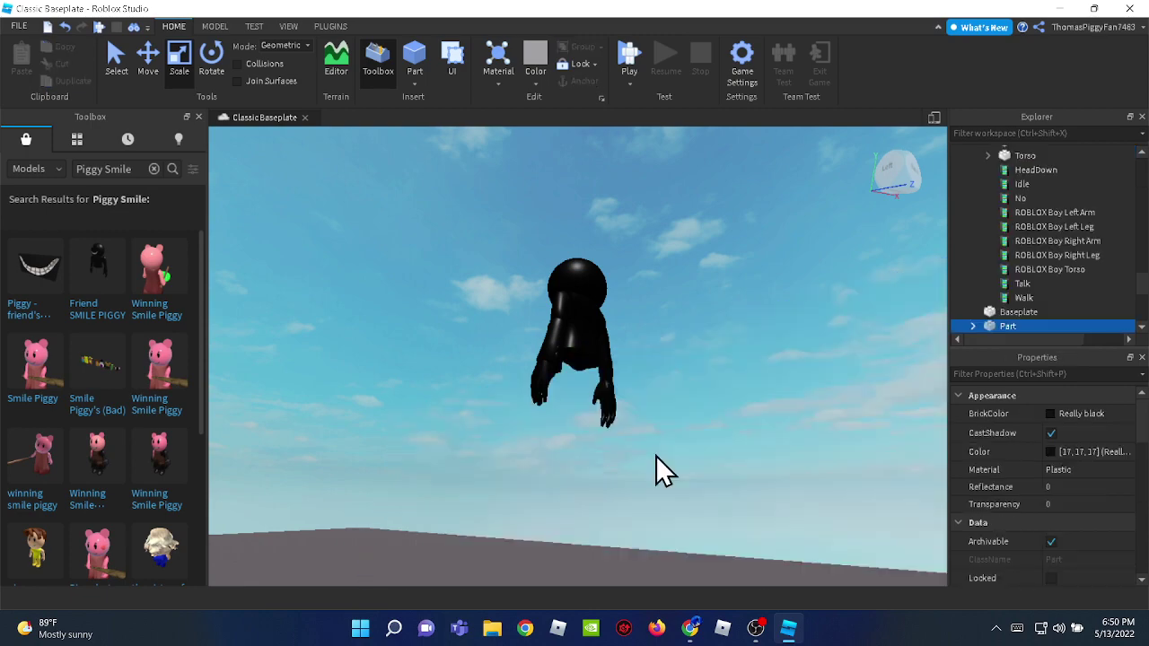
left_click_drag(577, 359, 698, 359)
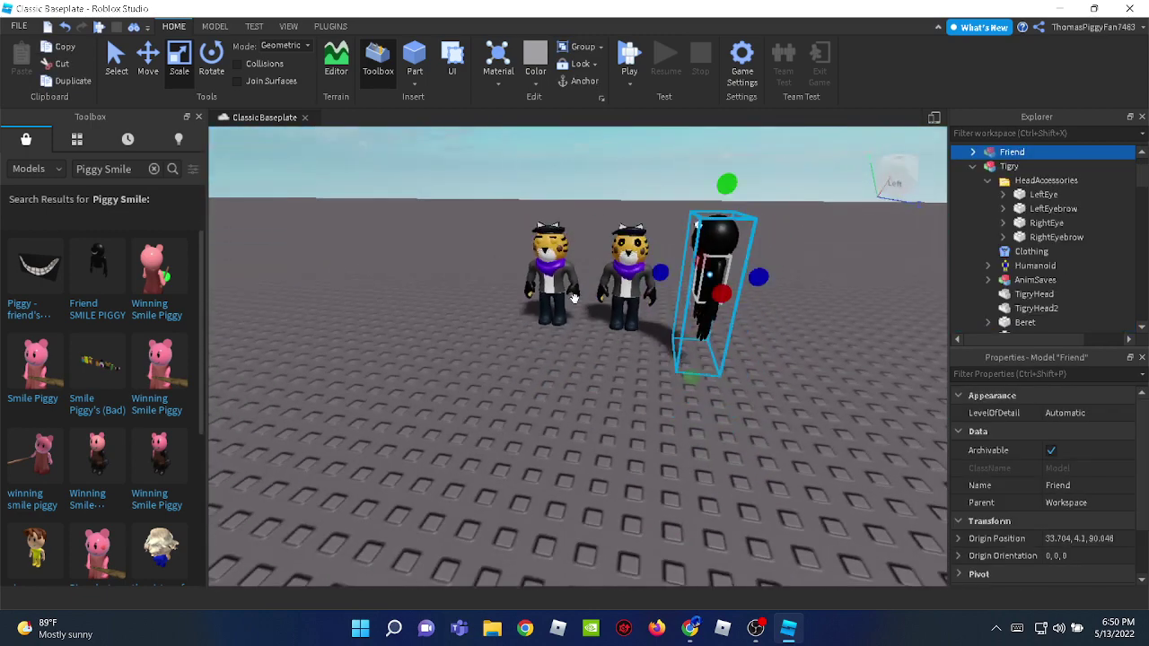
left_click(208, 67)
left_click_drag(723, 305, 789, 290)
right_click_drag(796, 360, 794, 359)
left_click(788, 357)
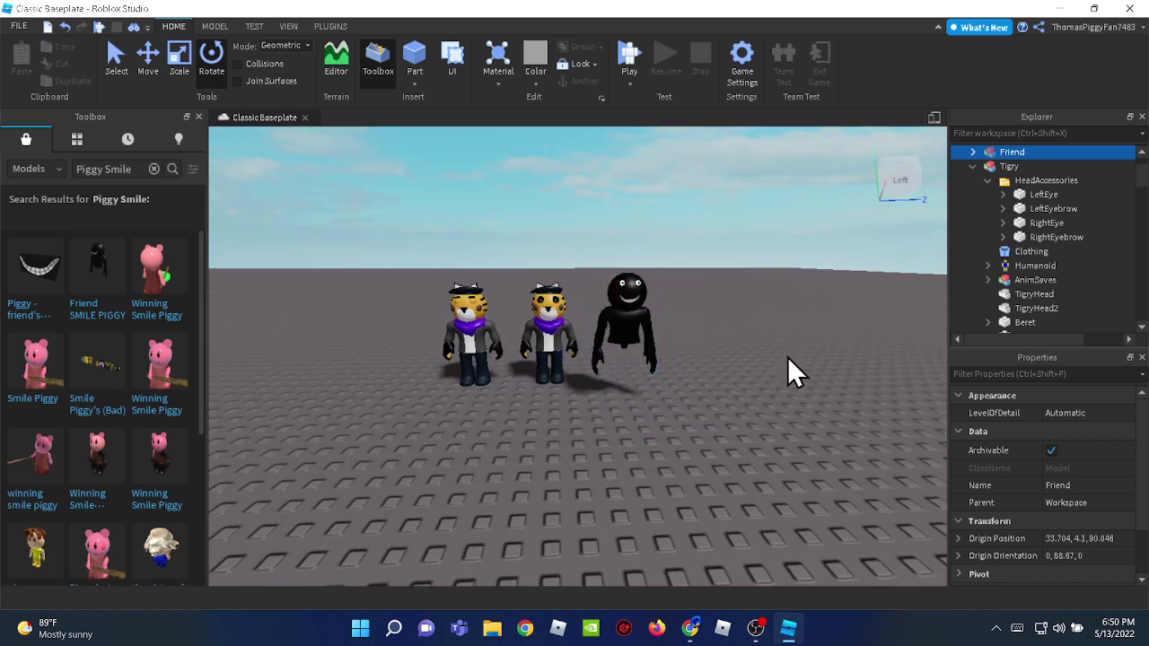
- Ungroup the Friend model and delete its body pieces, keeping the smiling head
right_click(631, 307)
left_click(688, 131)
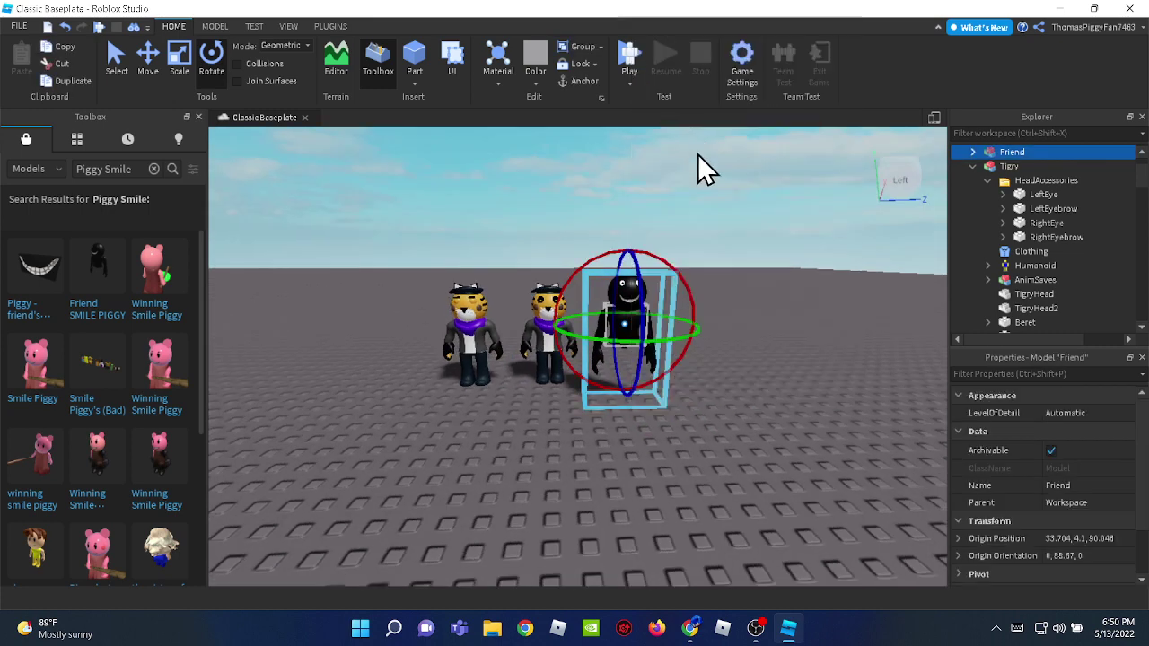
left_click(747, 296)
left_click_drag(719, 325, 585, 405)
key("Delete")
left_click_drag(620, 325, 689, 387)
key("Delete")
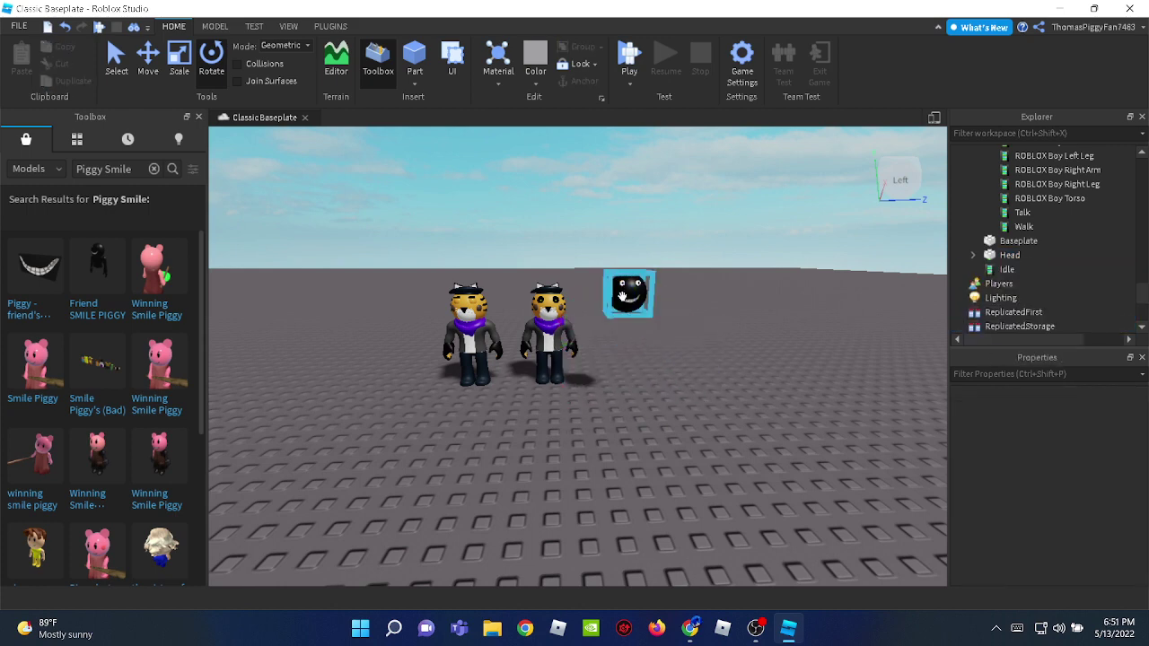
- Lower the PiggyHead model to the baseplate, ungroup it and delete its black head piece
left_click_drag(623, 295, 662, 389)
key("ctrl+4")
right_click(662, 389)
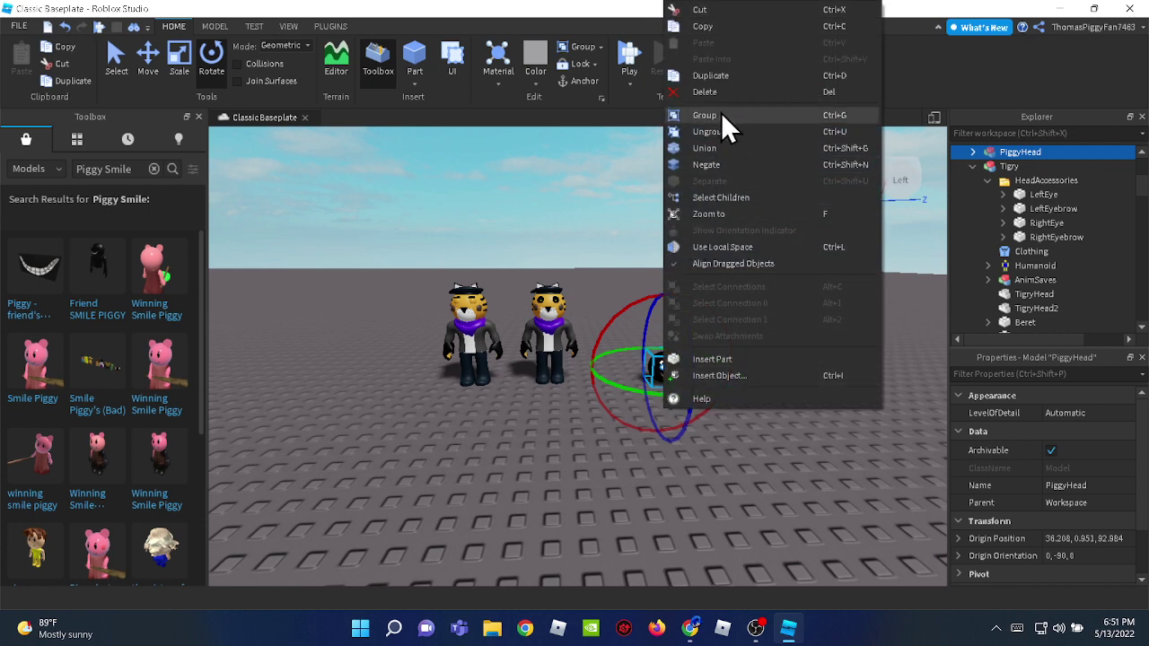
left_click(716, 131)
left_click(771, 297)
left_click_drag(663, 381, 608, 435)
key("Delete")
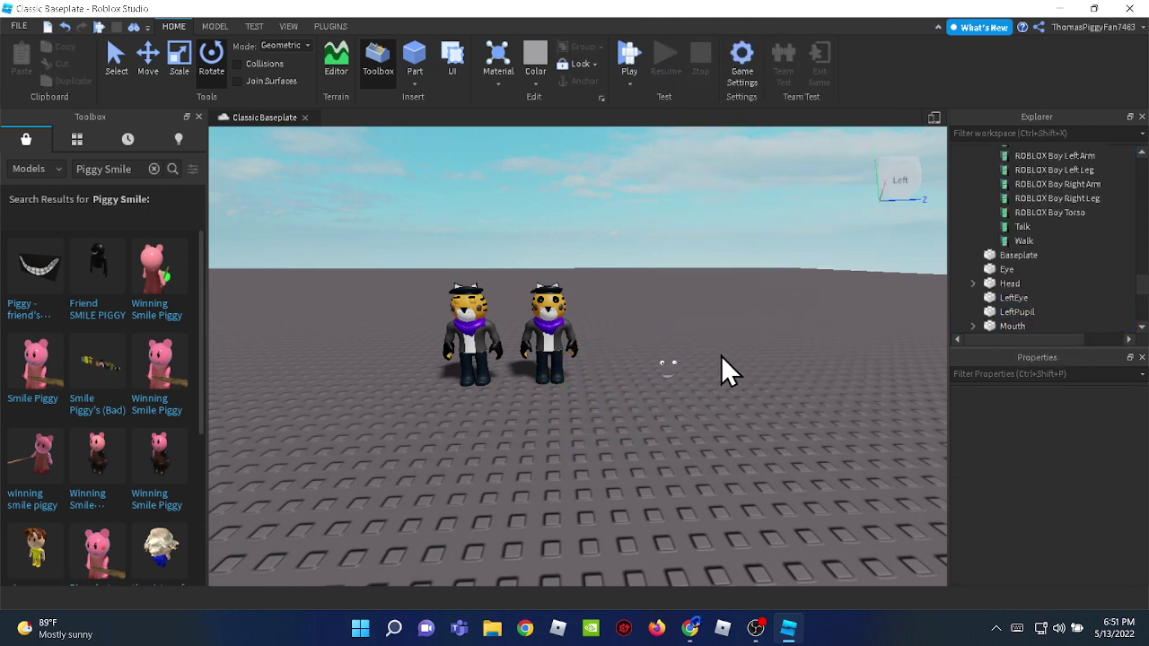
- Move the white Eye part away from the floating smile face to a clear spot on the baseplate
right_click_drag(721, 355, 720, 354)
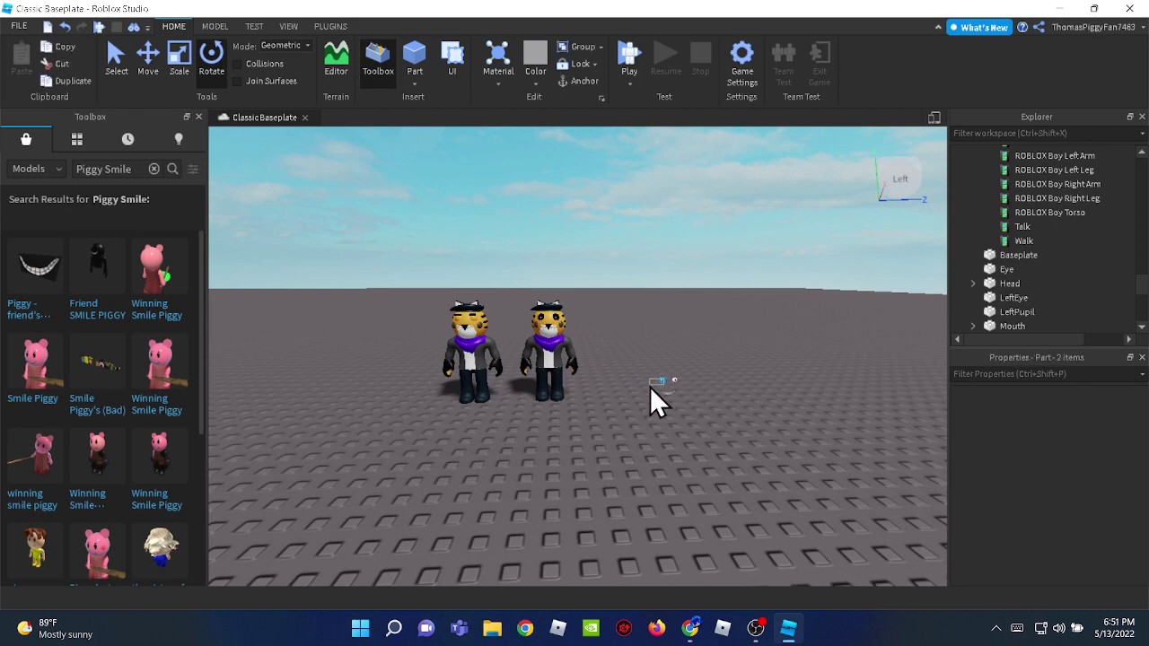
left_click(662, 384)
left_click(773, 384)
left_click(664, 381)
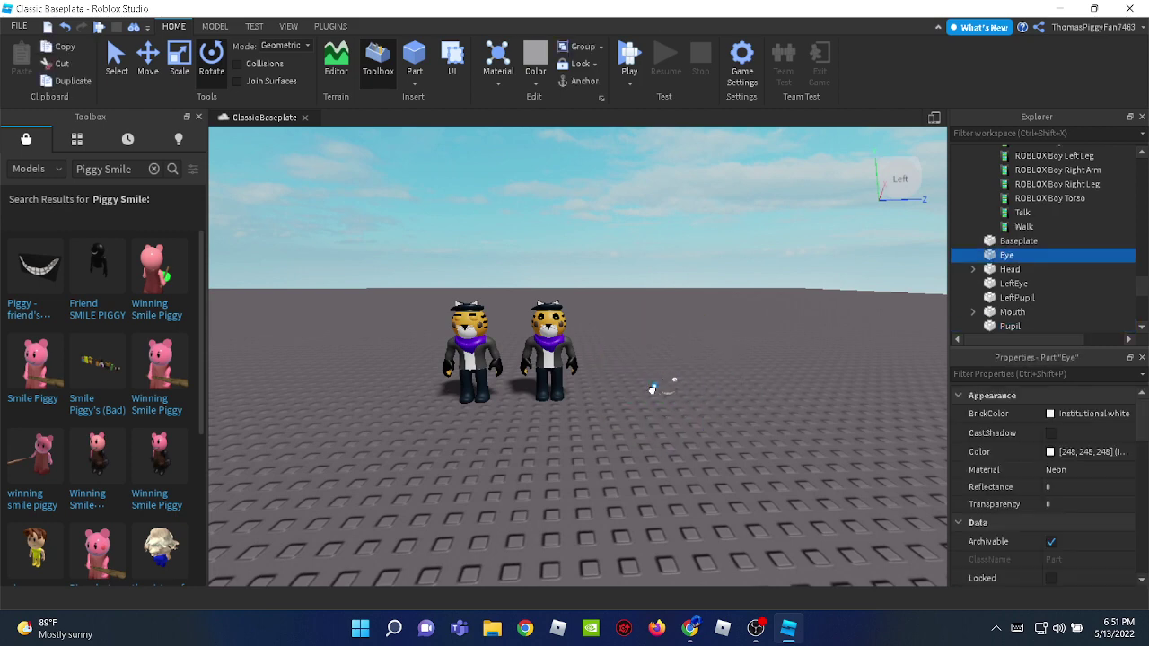
left_click_drag(604, 450, 603, 451)
left_click(763, 499)
right_click_drag(762, 499, 769, 481)
key("w")
key("s")
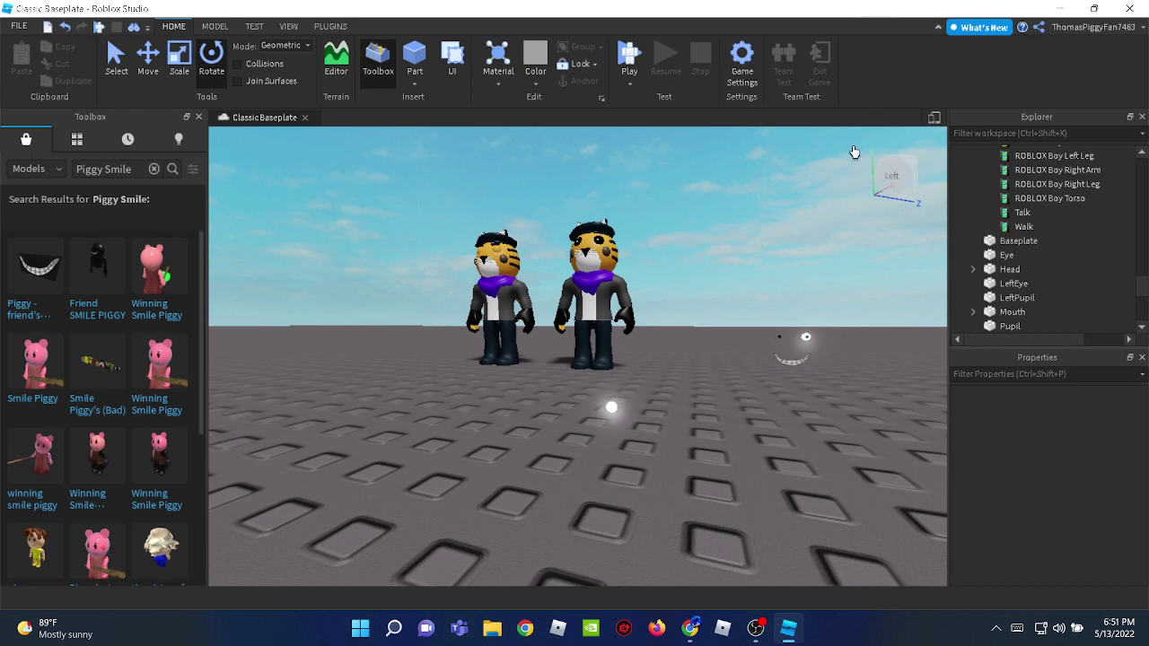
- Delete the black Pupil part from the floating smile face
left_click(780, 337)
left_click(828, 204)
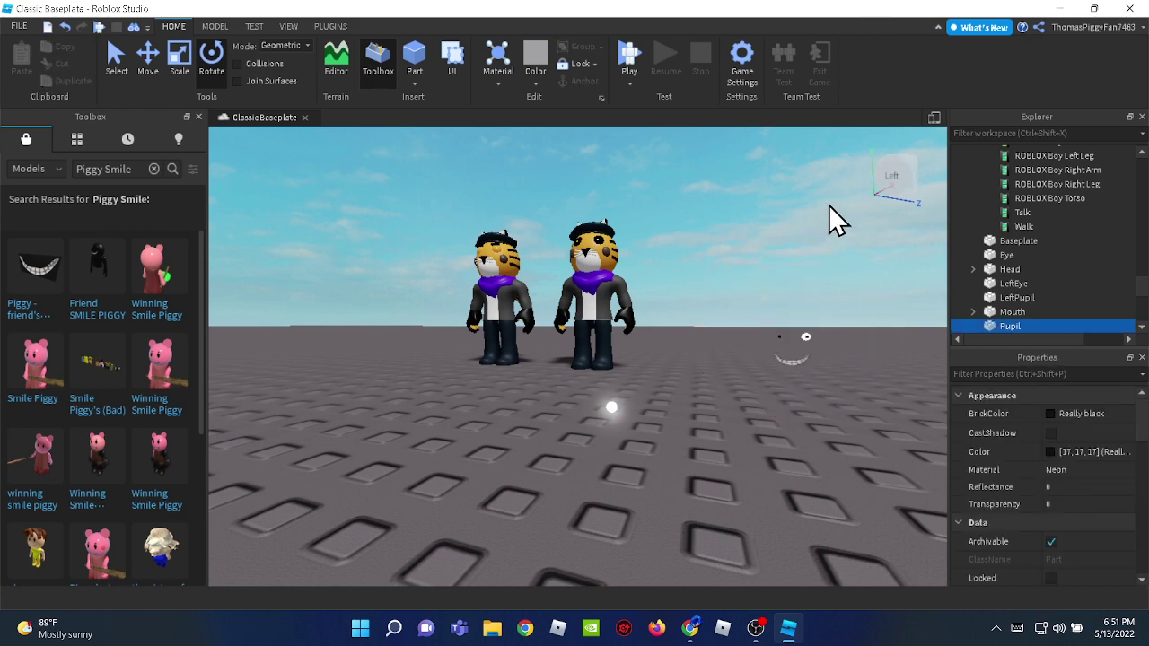
left_click_drag(780, 284, 770, 347)
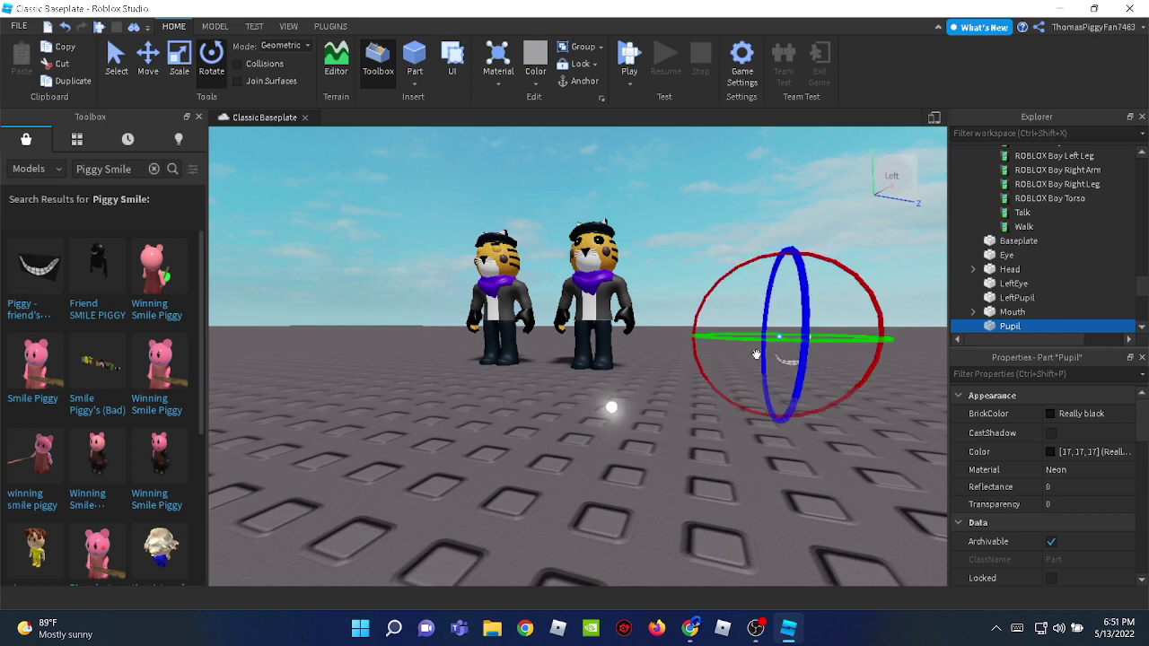
left_click(645, 398)
- Move the white LeftEye part away from the smile and place it beside the loose Eye on the baseplate
left_click(610, 410)
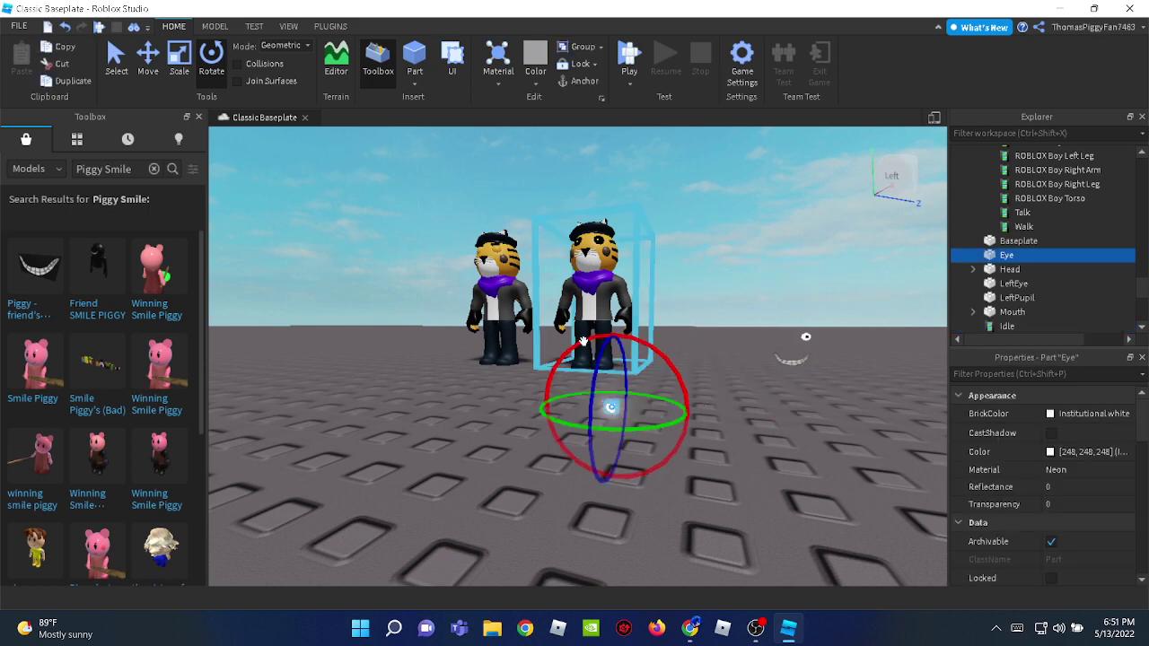
right_click_drag(685, 320, 698, 337)
scroll(698, 336, "down", 1)
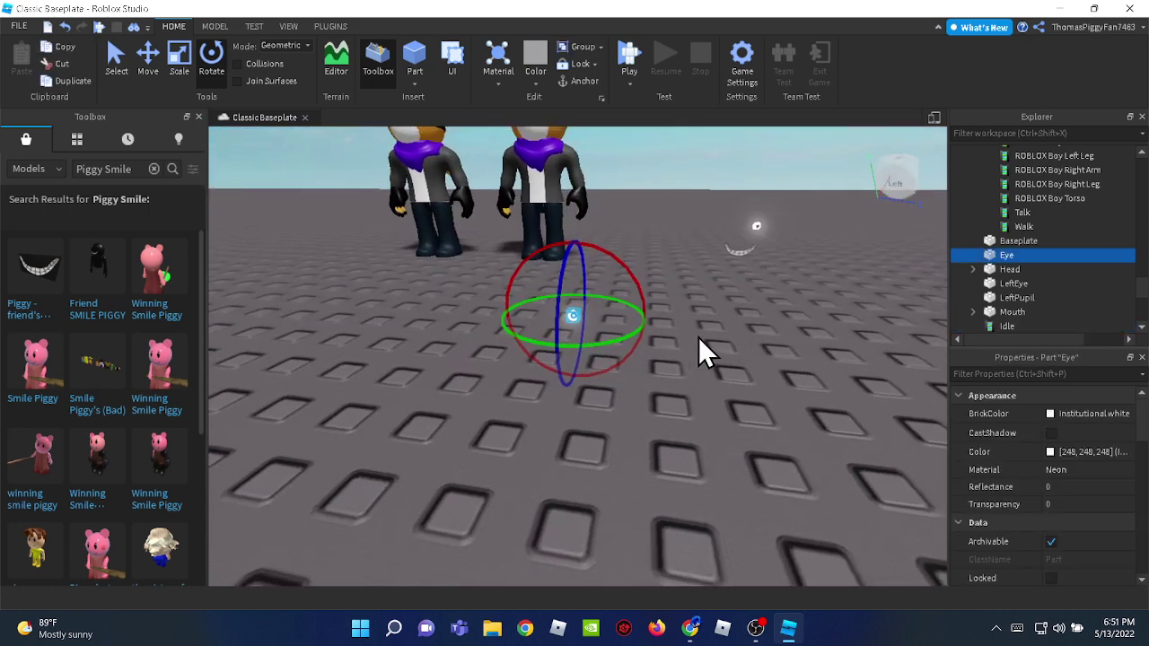
scroll(739, 289, "down", 1)
left_click(739, 282)
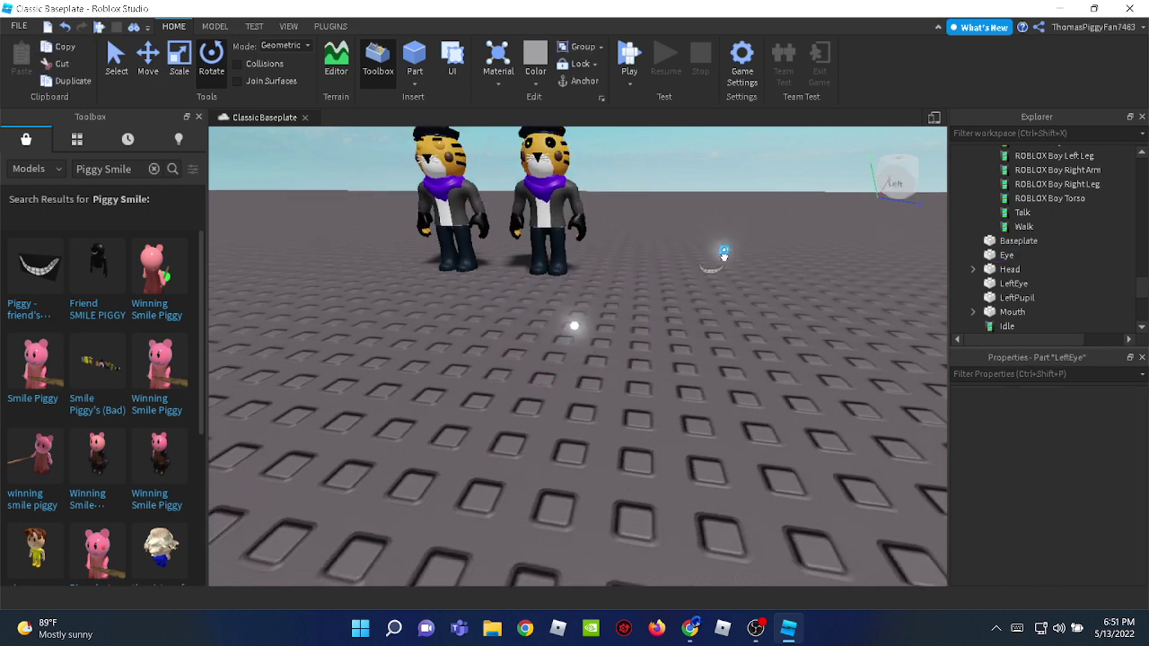
left_click_drag(723, 250, 624, 321)
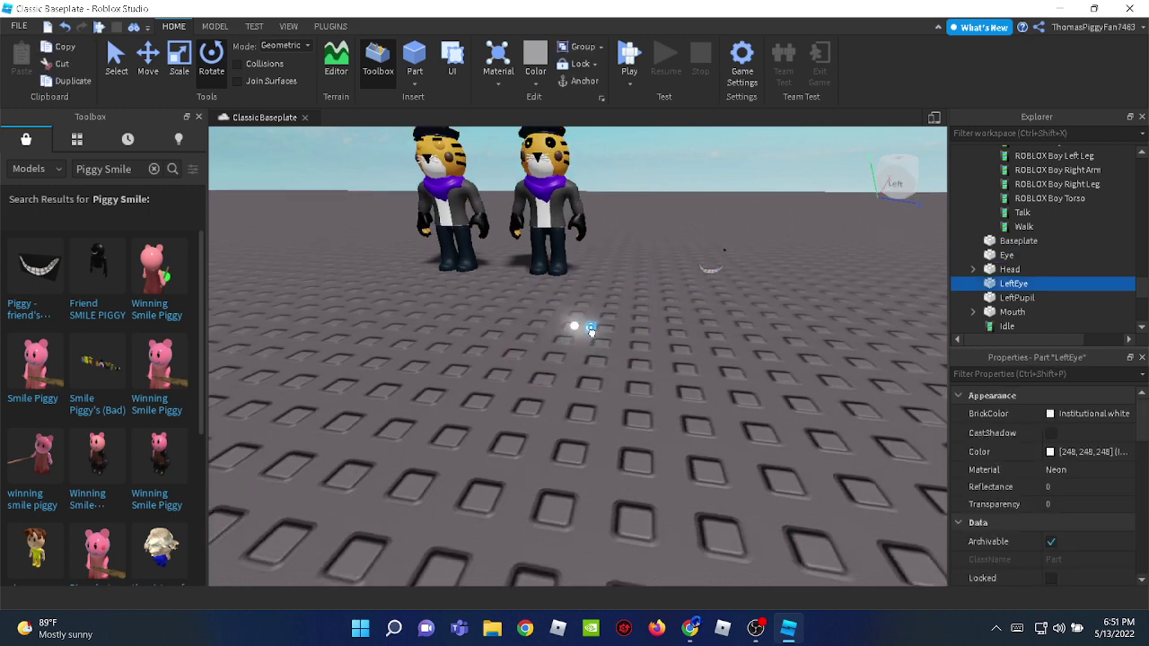
- Delete the black LeftPupil part left floating above the smile
left_click(717, 268)
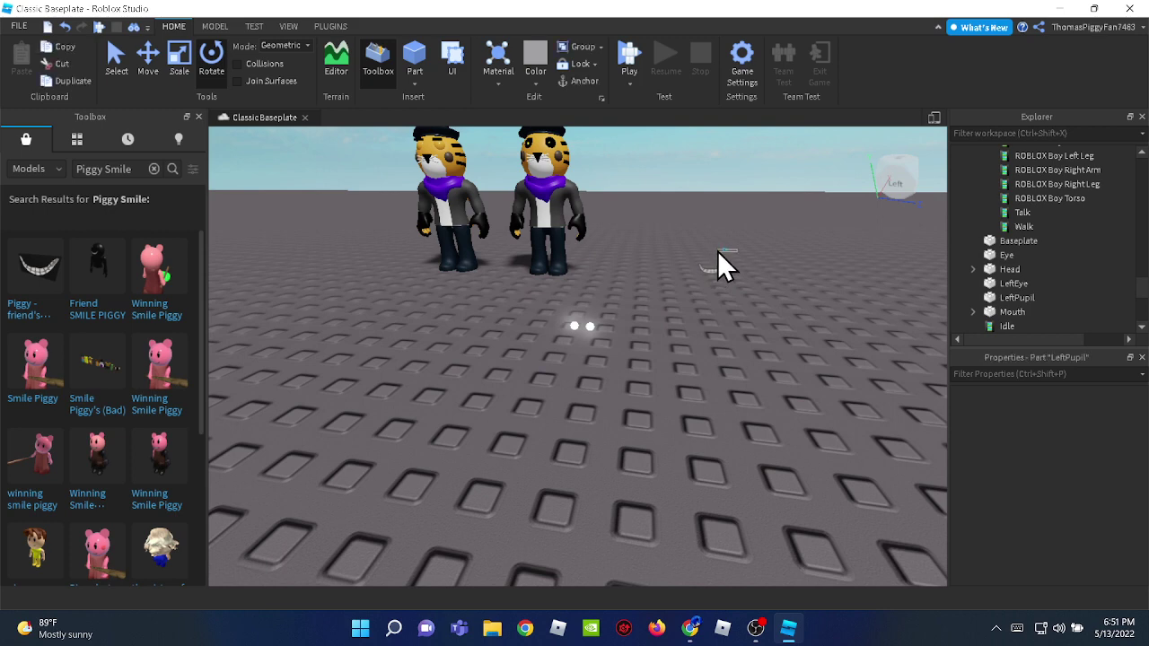
left_click(717, 258)
key("Delete")
- Set the Color3 of the Decal inside the Mouth part to black (#000000)
left_click(713, 269)
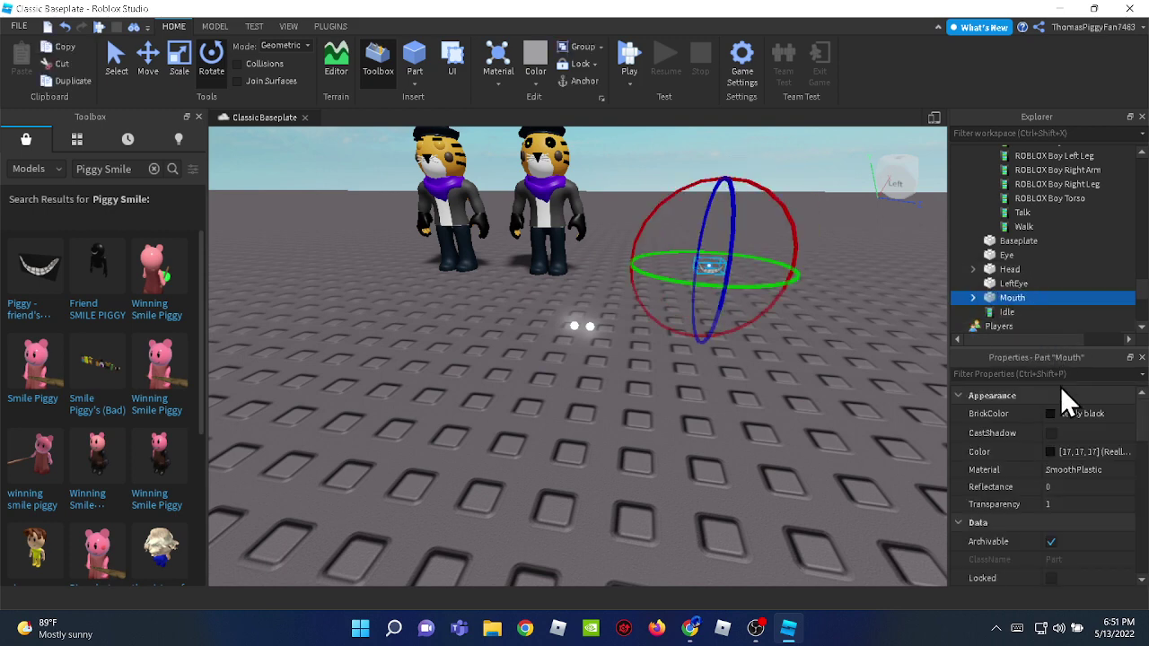
left_click(973, 298)
left_click(1008, 314)
left_click(1050, 410)
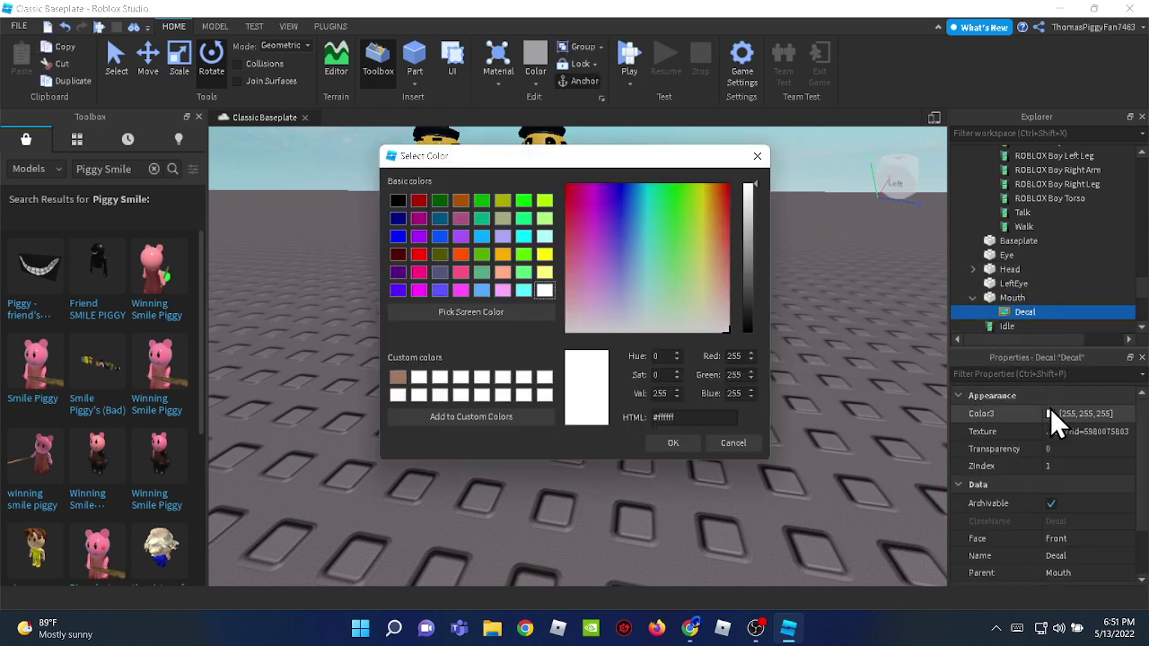
left_click(397, 200)
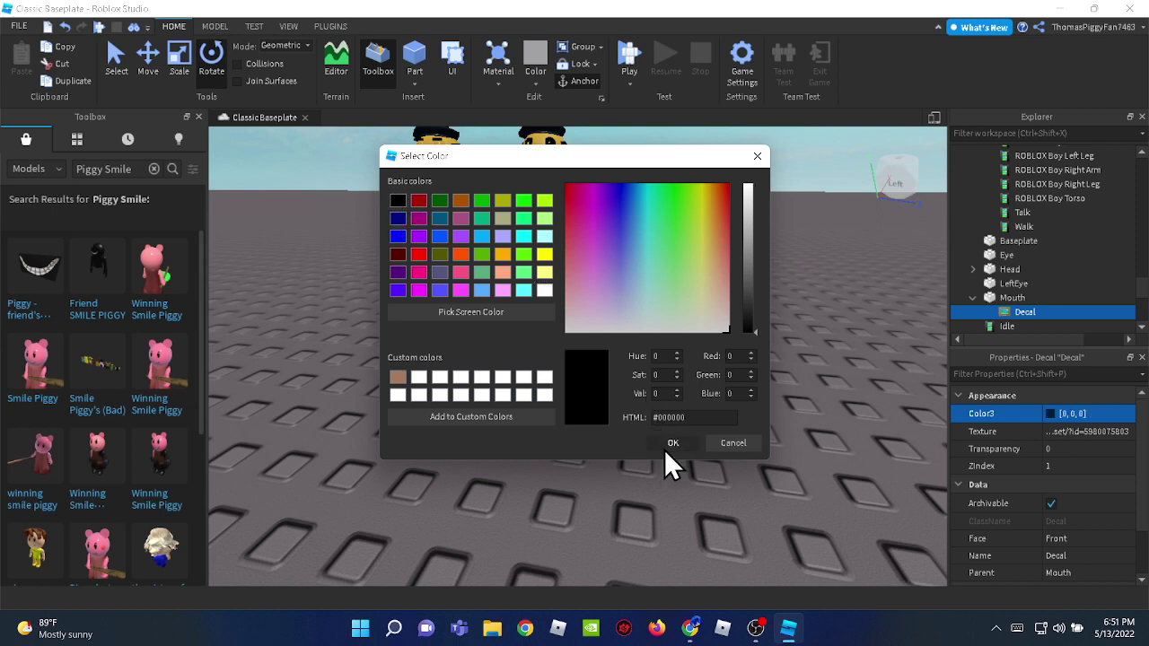
left_click(665, 448)
- Move the black Mouth part closer to the two loose white eyes and select both eyes together
left_click(715, 372)
left_click_drag(723, 313, 522, 362)
right_click_drag(524, 370, 628, 417)
left_click(572, 420)
left_click_drag(571, 421, 522, 415)
right_click_drag(825, 289, 627, 223)
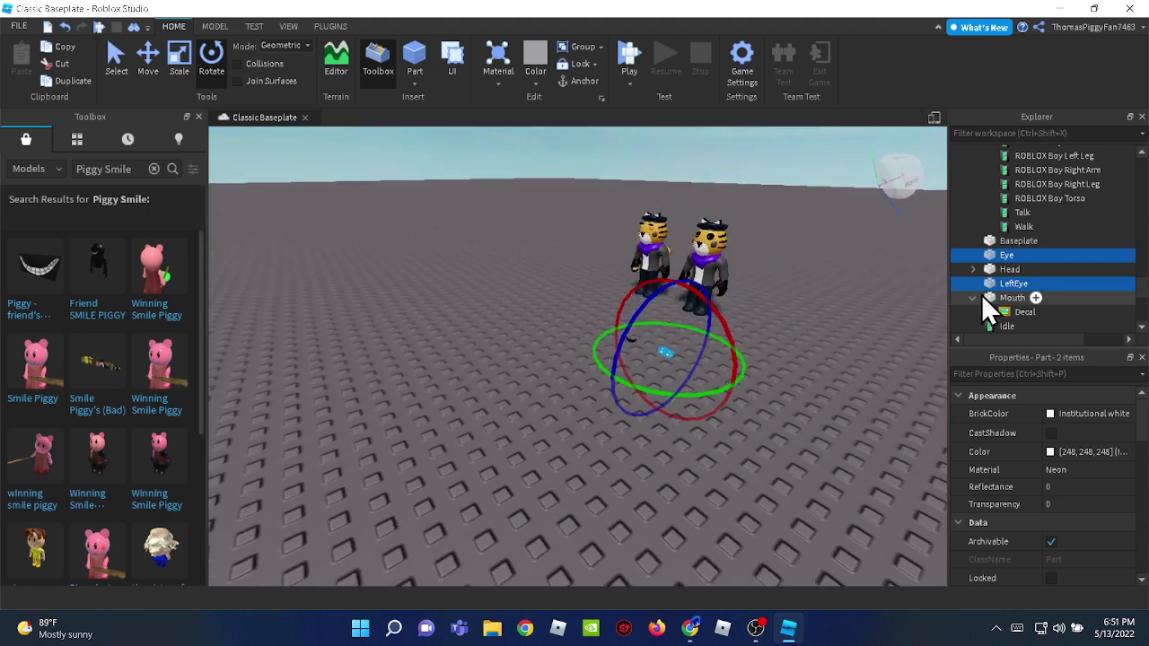
- Rename the loose white Eye part as RightEye
right_click(1000, 259)
left_click(981, 213)
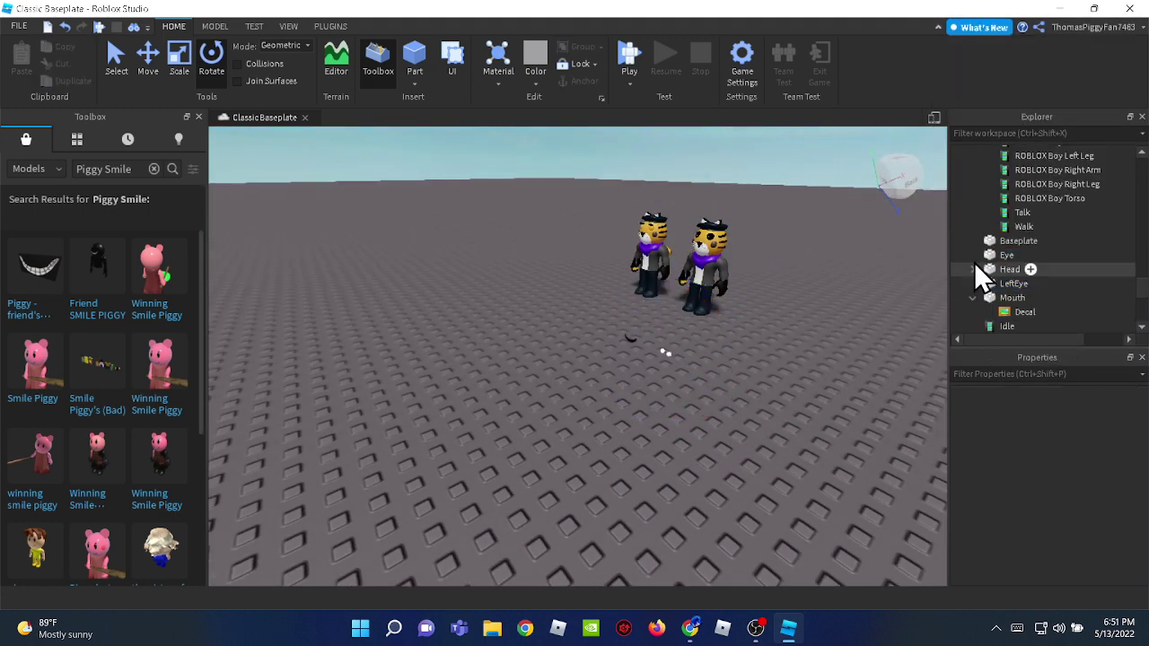
left_click(996, 252)
right_click(996, 252)
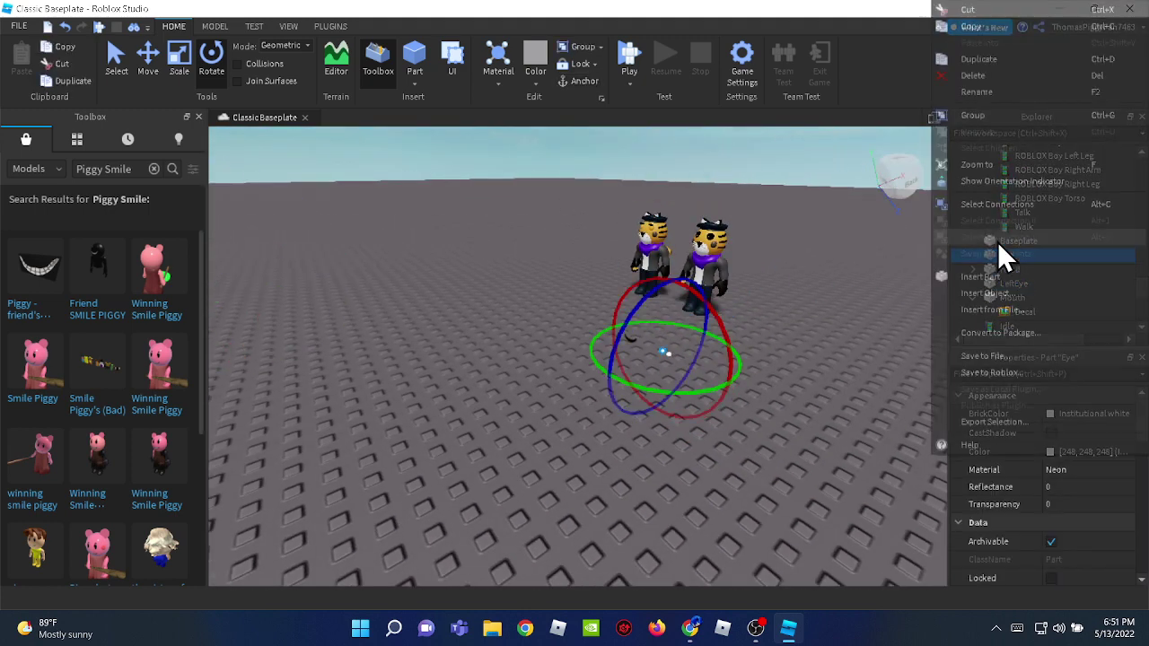
left_click(989, 97)
key("Caps_Lock")
type("R")
key("Caps_Lock")
type("ight")
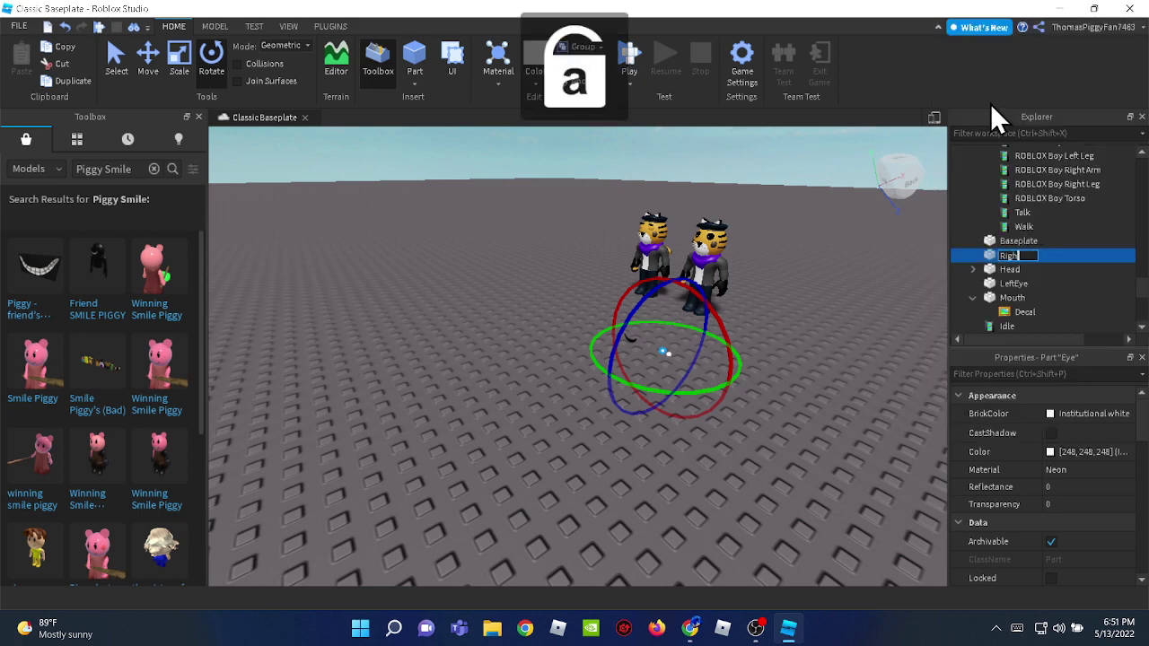
key("Caps_Lock")
type("E")
key("Caps_Lock")
type("ye")
key("Return")
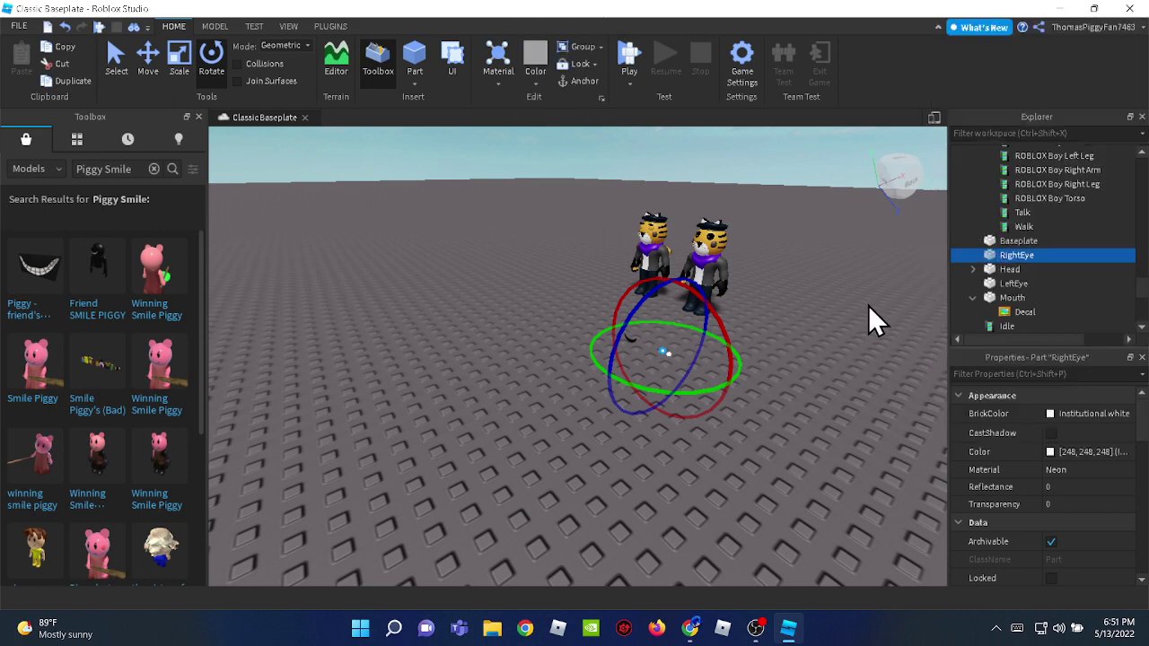
- Move the loose white LeftEye part into the second Tigry's HeadAccessories folder
left_click(1006, 285, "ctrl")
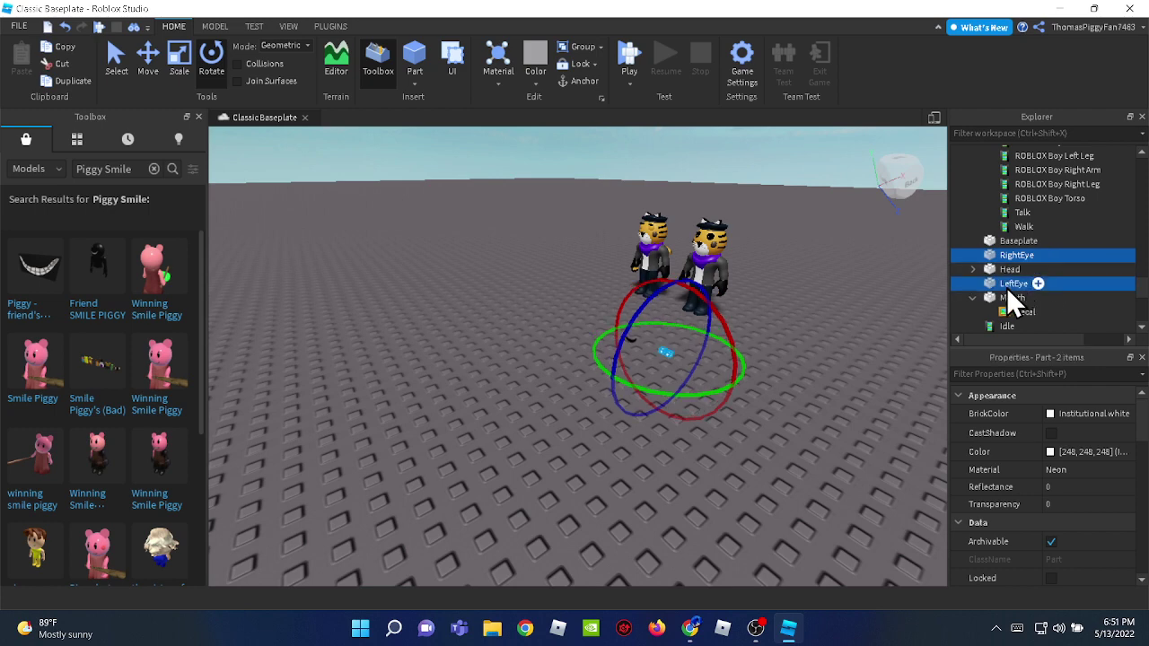
left_click_drag(1006, 284, 1010, 210)
left_click(1011, 210)
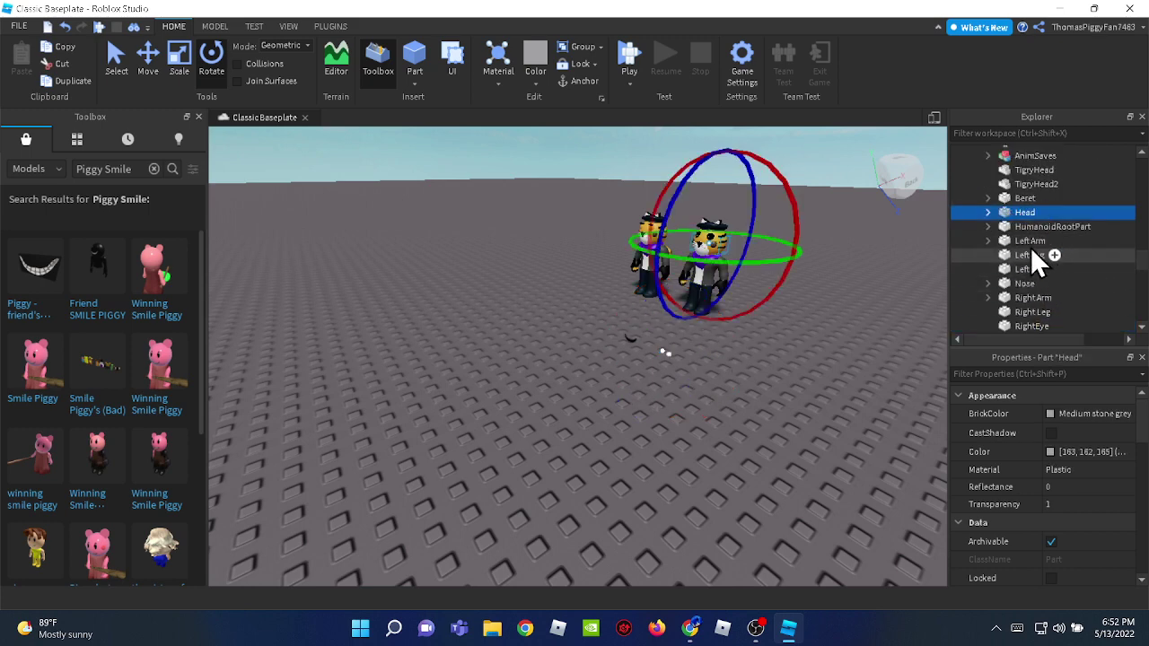
left_click(1034, 270)
mouse_move(1033, 268)
left_mouse_down()
mouse_move(1017, 225)
mouse_move(1066, 216)
mouse_move(1051, 221)
mouse_move(1075, 243)
mouse_move(1063, 288)
mouse_move(1055, 294)
mouse_move(1031, 260)
mouse_move(1033, 288)
mouse_move(1034, 272)
left_mouse_up()
- Rename the white LeftEye part in the HeadAccessories folder as LeftPupil
right_click(1032, 276)
left_click(985, 95)
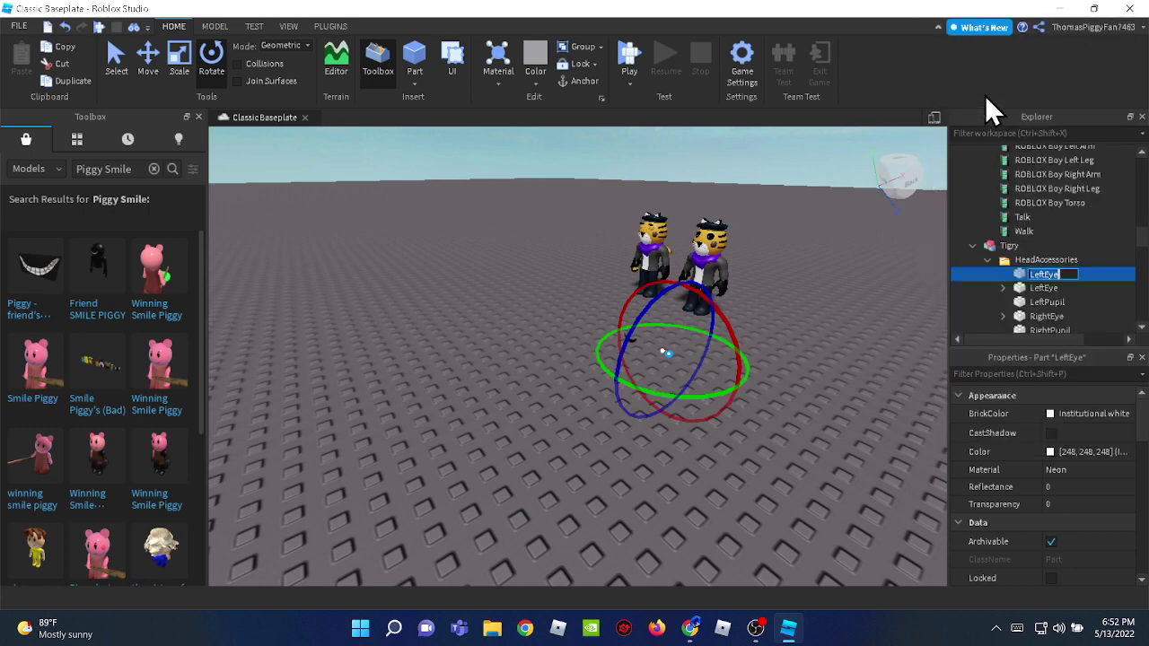
key("Caps_Lock")
type("L")
key("Caps_Lock")
type("eft")
key("Caps_Lock")
type("P")
key("Caps_Lock")
type("upil")
key("Return")
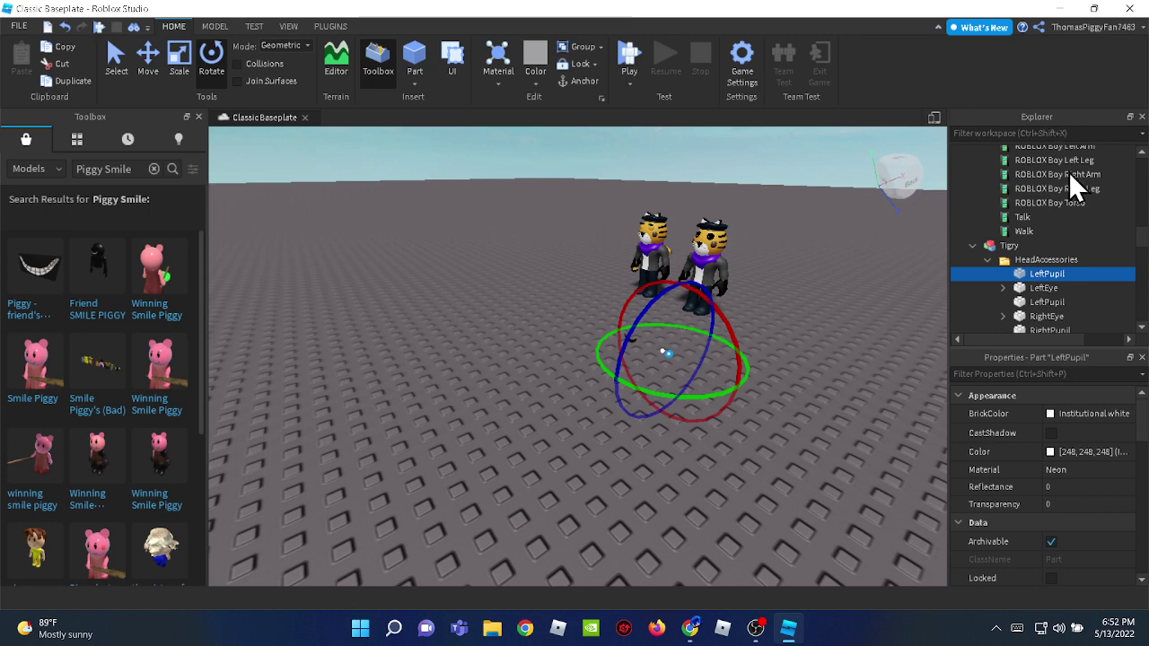
- Rename the second Tigry's original gold LeftPupil part as Pupil2
right_click(1035, 301)
right_click_drag(762, 359, 835, 356)
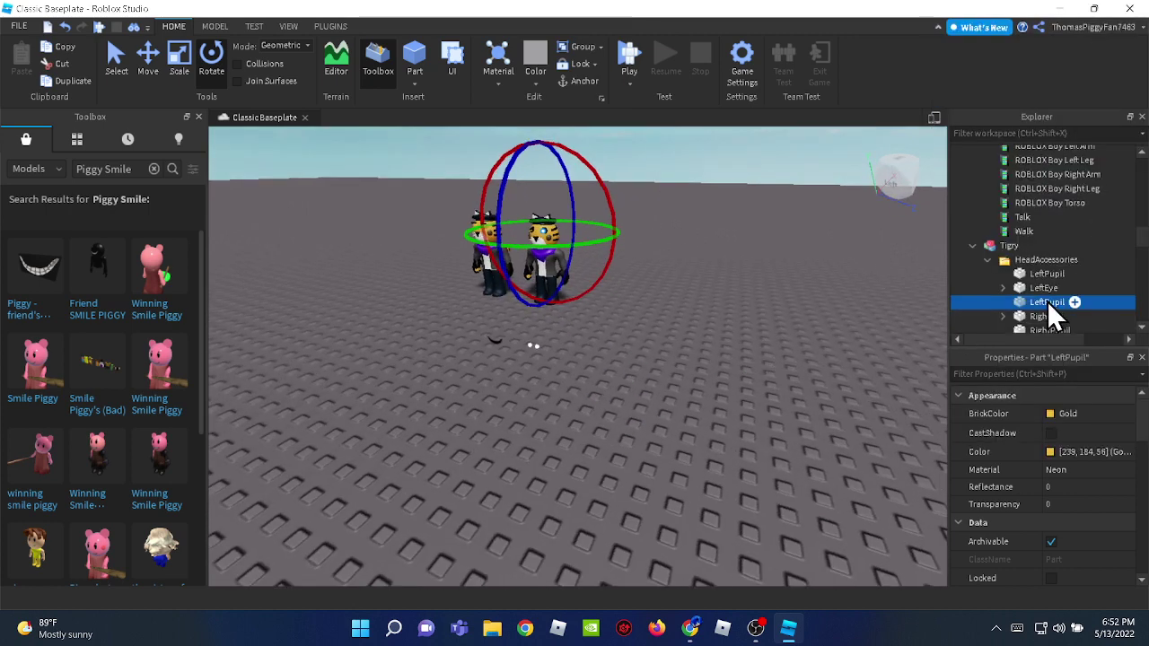
right_click(1047, 301)
left_click(1004, 97)
key("Caps_Lock")
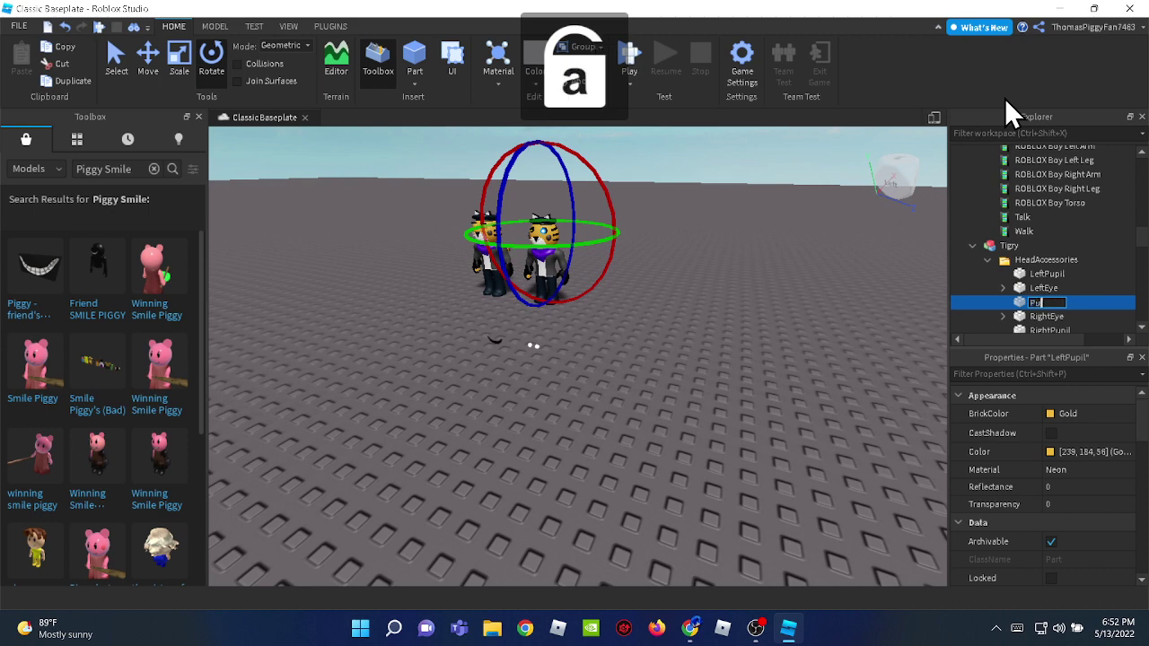
type("Pupil2")
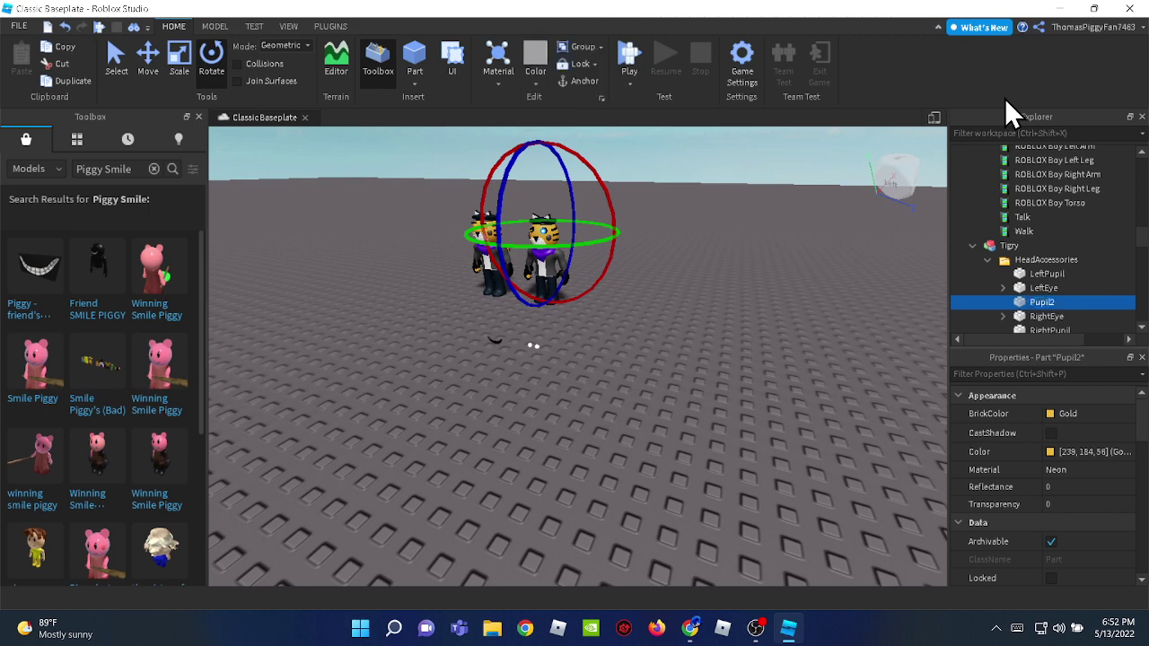
- Try nesting Pupil2 under the white LeftPupil part and return it to the HeadAccessories folder
left_click_drag(1041, 301, 1043, 274)
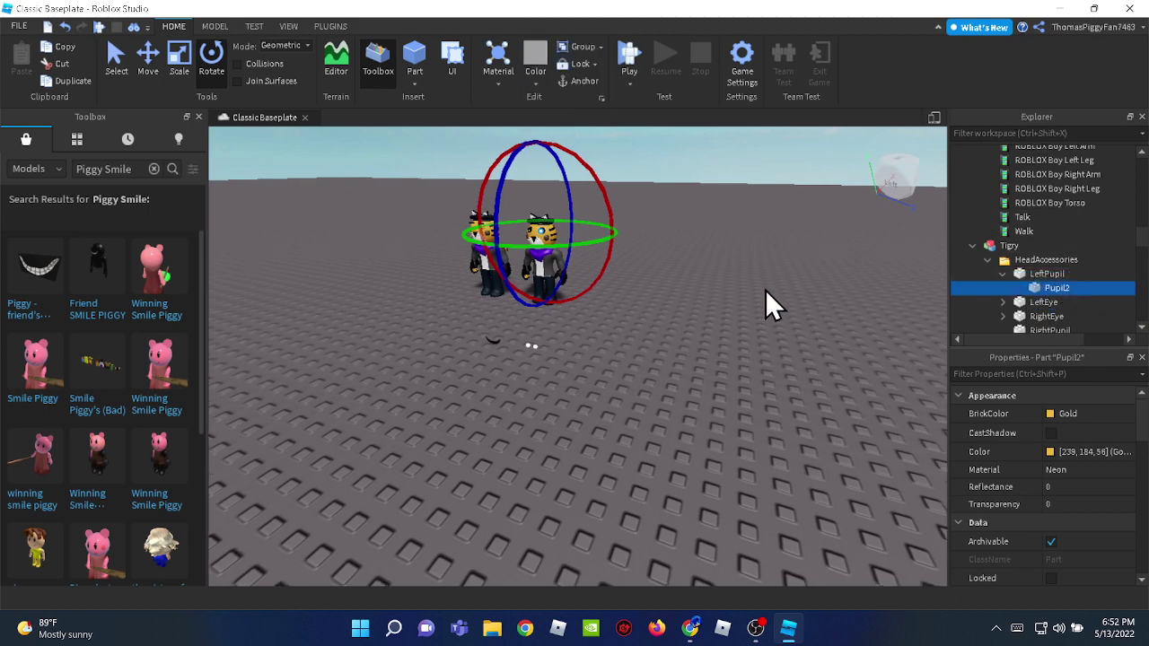
key("a")
right_click_drag(764, 290, 907, 279)
key("w")
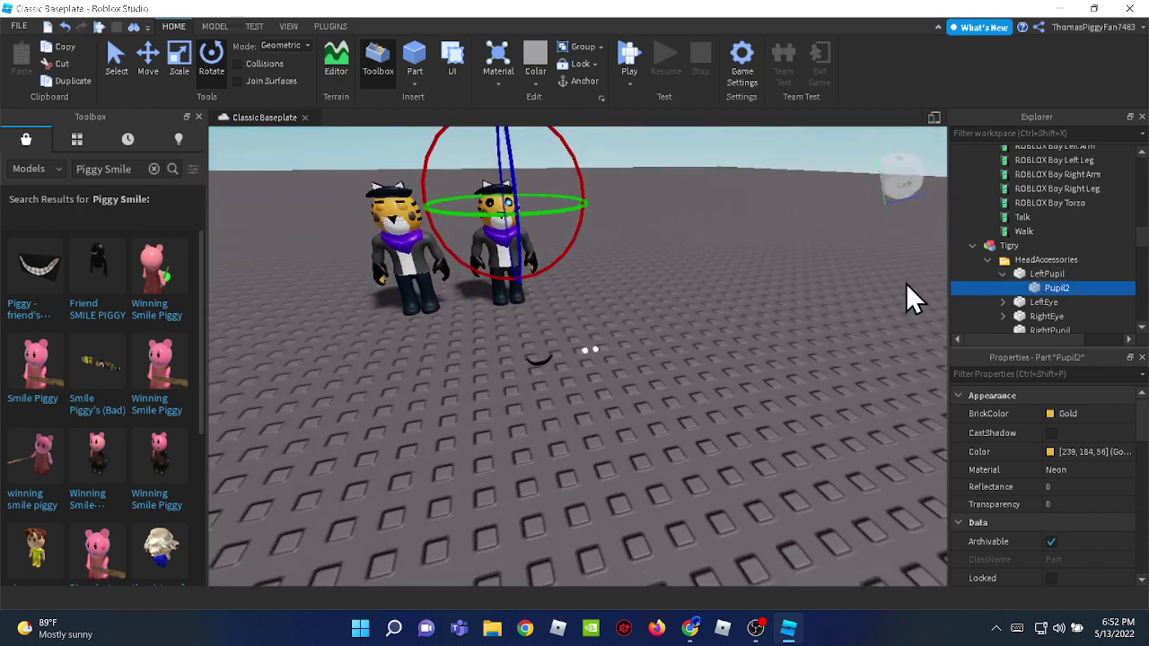
left_click(1034, 278, "ctrl")
key("f")
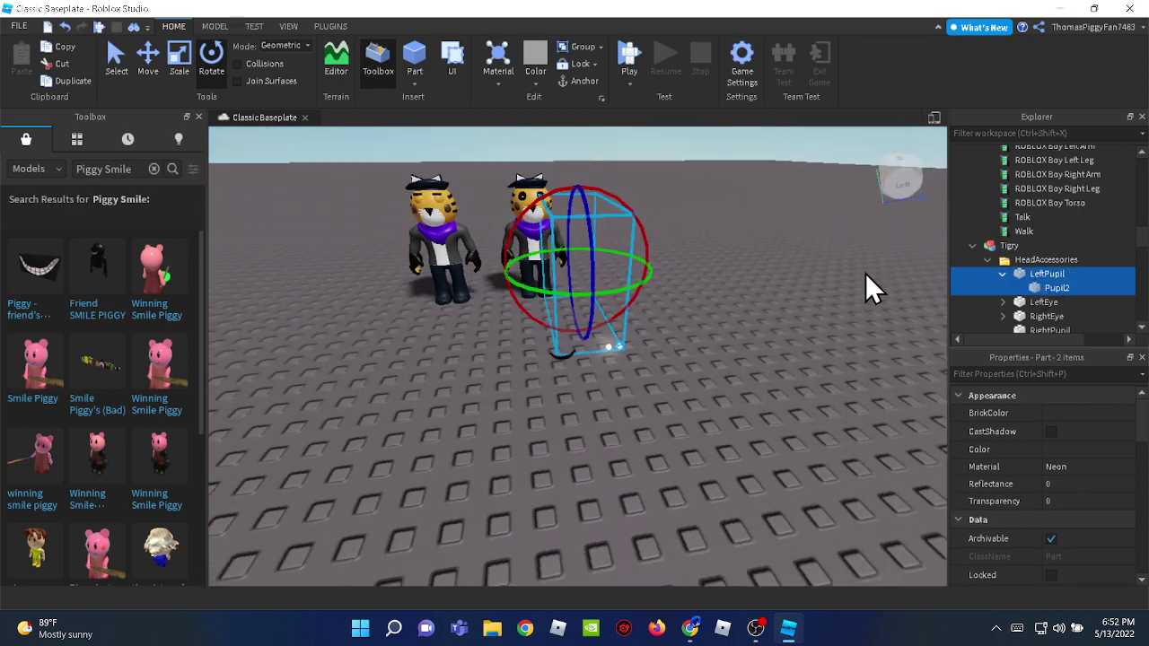
scroll(897, 267, "down", 10)
left_click(1040, 285)
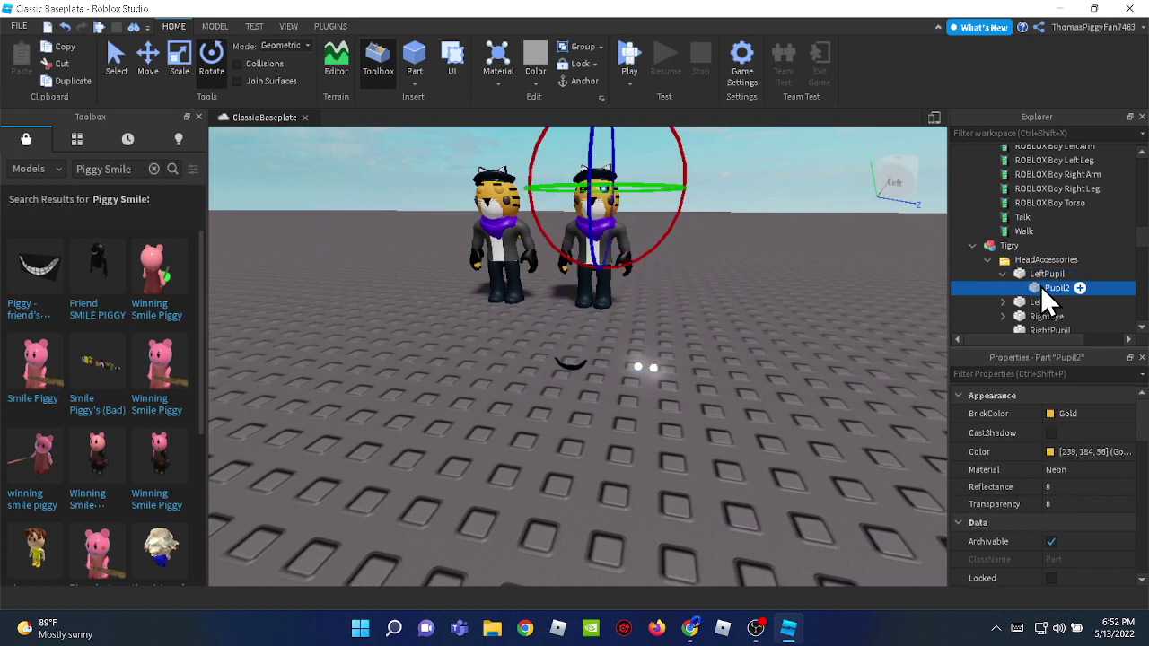
left_click_drag(1040, 286, 1039, 263)
- Change the BrickColor of the white LeftPupil part to CGA brown
left_click(1041, 274)
right_click_drag(898, 281, 578, 229)
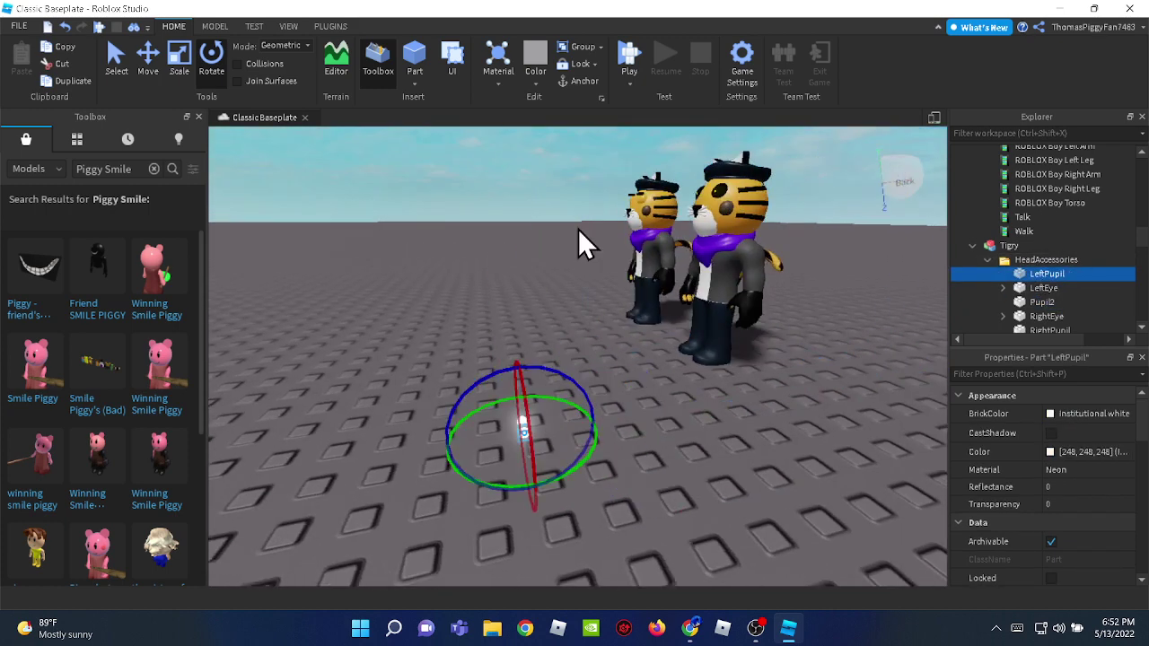
left_click(144, 63)
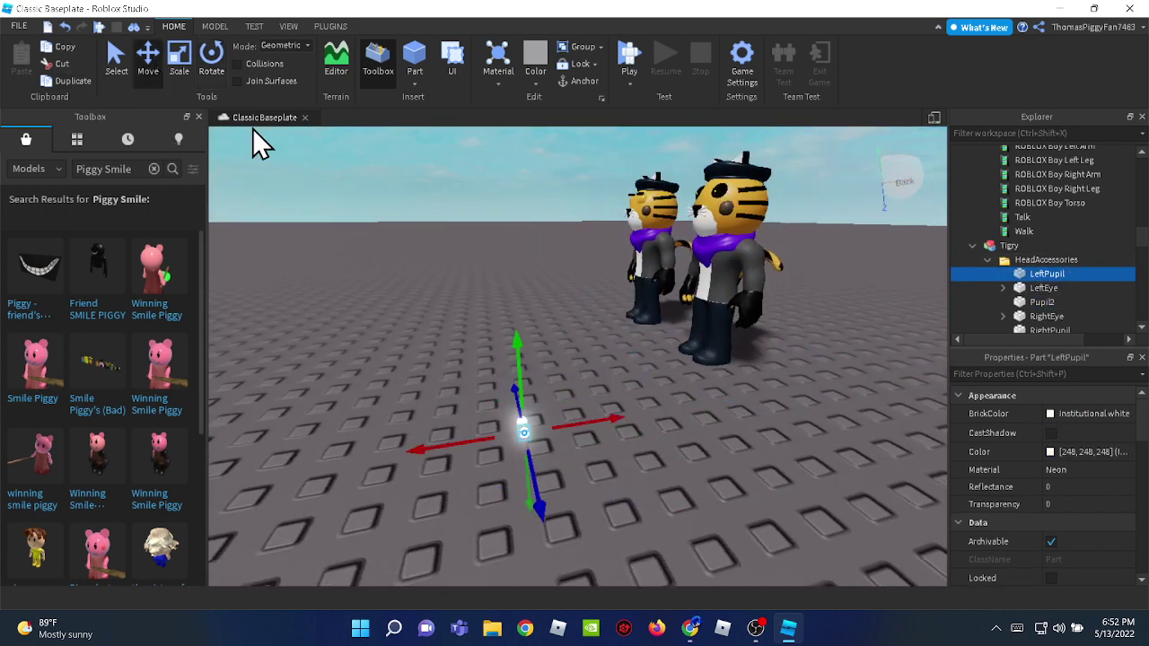
left_click(1050, 414)
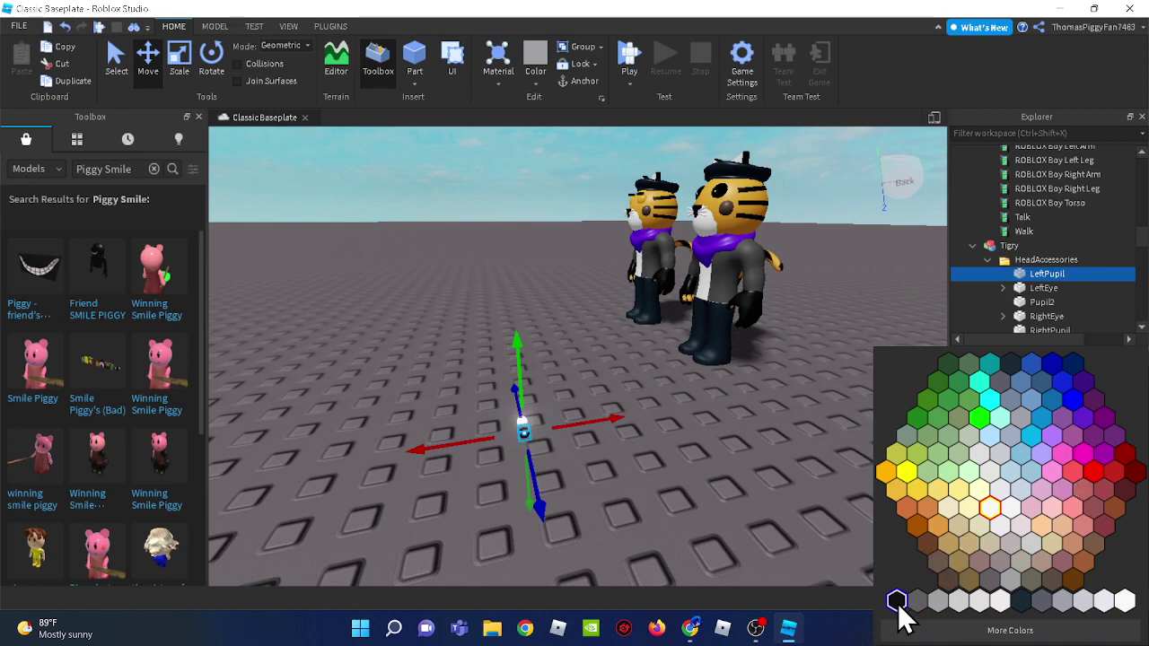
left_click(917, 526)
- Raise the brown LeftPupil part from the baseplate and move it across to the second Tigry's face
right_click_drag(917, 525, 643, 444)
left_click_drag(604, 443, 582, 158)
left_click_drag(530, 210, 375, 213)
right_click_drag(544, 253, 529, 256)
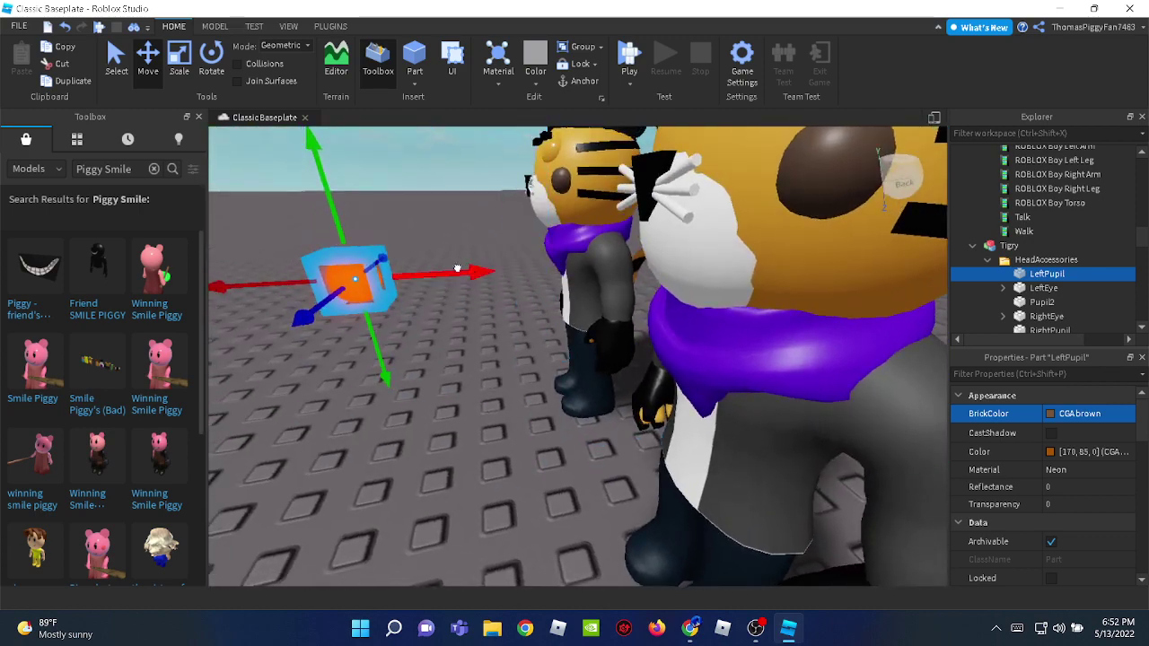
left_click_drag(457, 268, 689, 267)
right_click_drag(690, 269, 687, 272)
left_click_drag(557, 233, 558, 179)
right_click_drag(558, 180, 563, 185)
scroll(564, 185, "down", 4)
left_click_drag(589, 263, 590, 231)
mouse_move(627, 265)
left_mouse_down()
mouse_move(669, 251)
mouse_move(640, 264)
left_mouse_up()
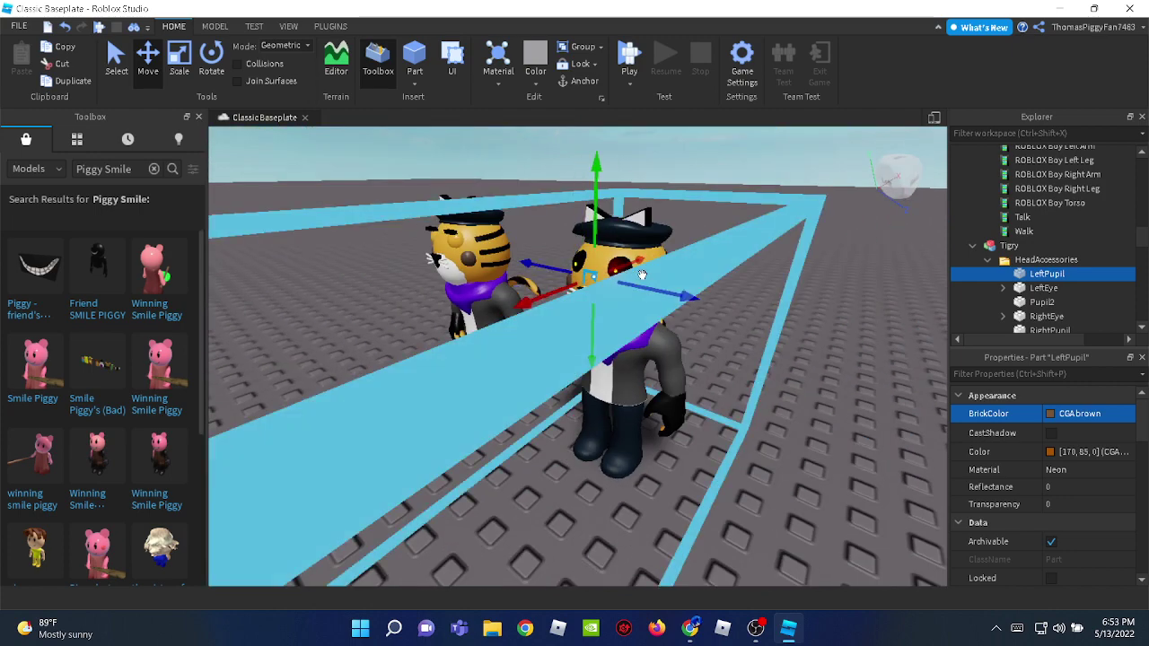
- Raise the brown LeftPupil part to eye height and shift it sideways over the second Tigry's black right eye
scroll(669, 282, "up", 5)
scroll(672, 344, "down", 6)
right_click_drag(668, 281, 675, 360)
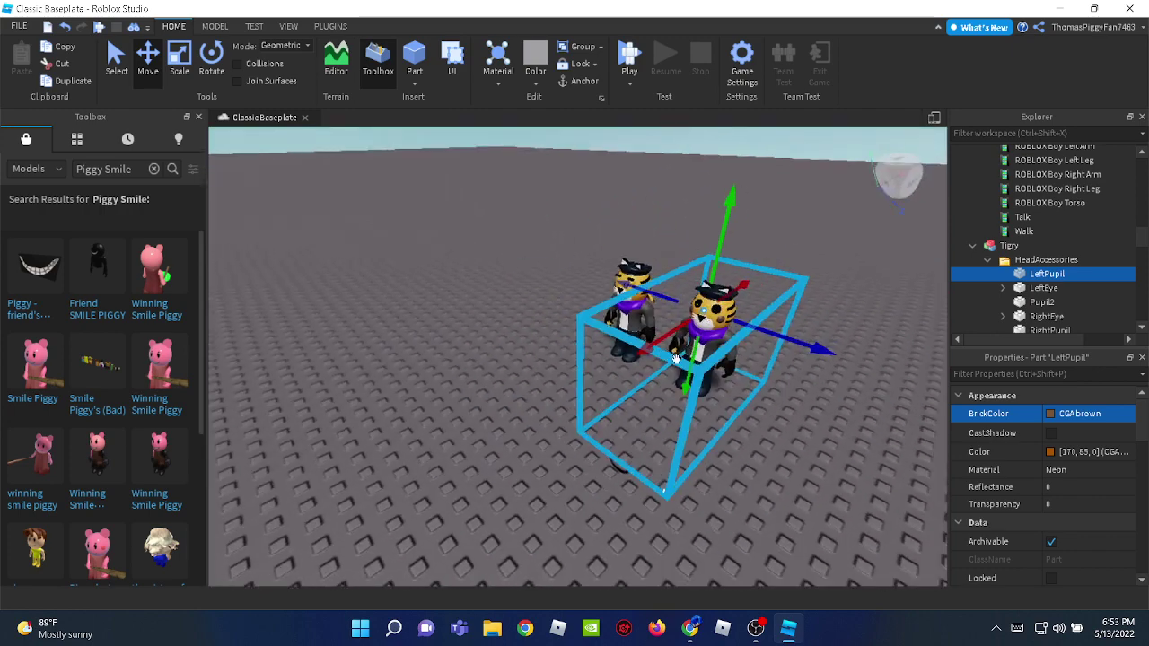
scroll(676, 361, "down", 5)
scroll(662, 397, "up", 1)
scroll(656, 334, "up", 3)
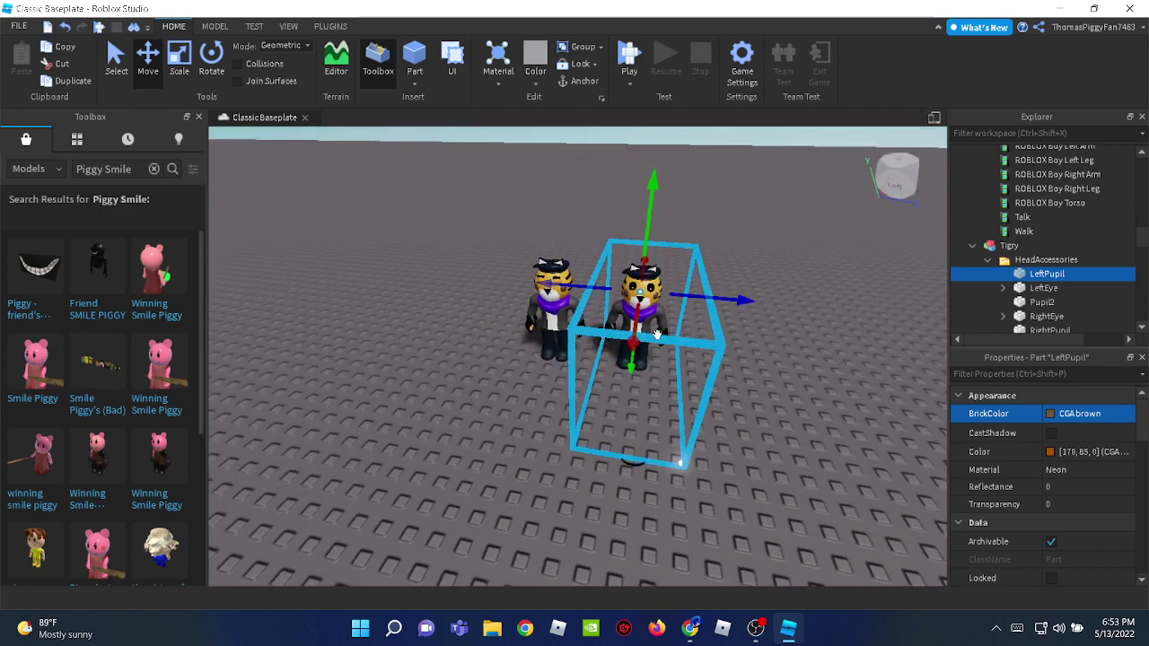
scroll(861, 322, "up", 6)
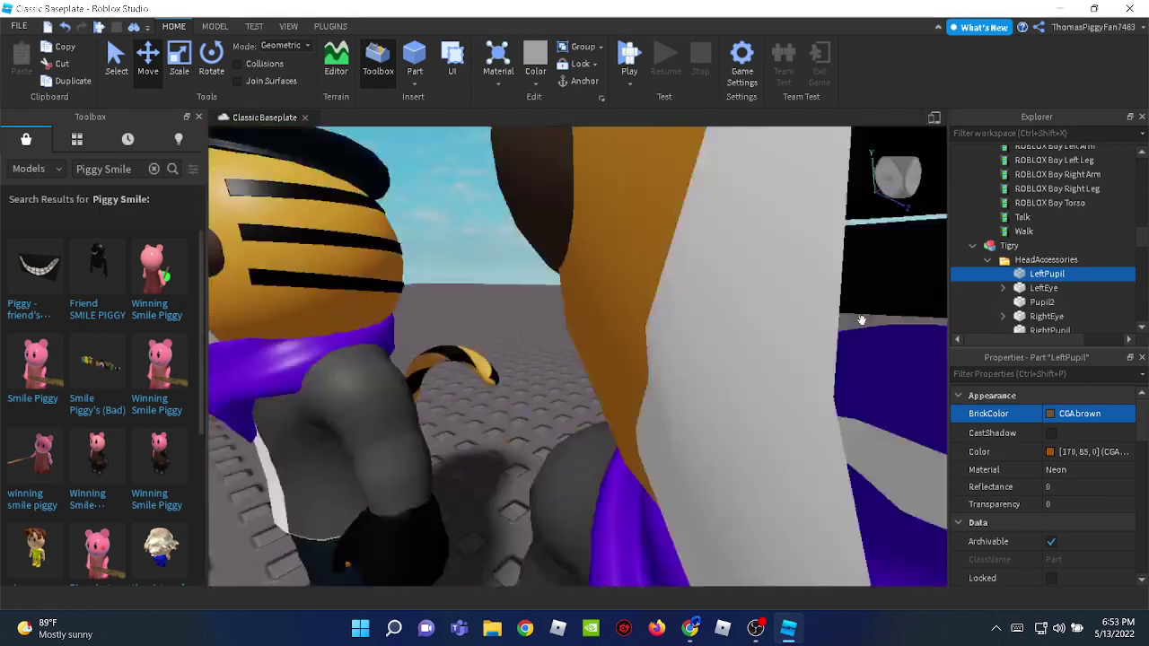
scroll(861, 322, "down", 4)
scroll(635, 333, "up", 2)
left_click_drag(602, 352, 598, 354)
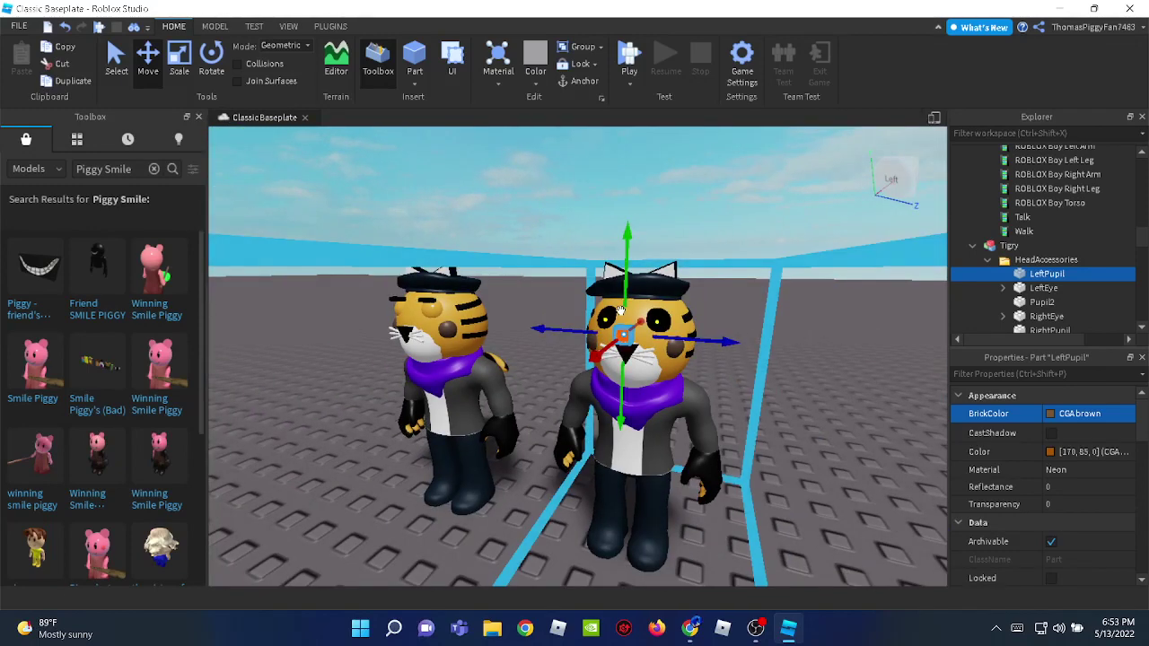
left_click_drag(630, 235, 628, 225)
left_click_drag(573, 321, 545, 322)
- Rename the brown LeftPupil part in the second Tigry's HeadAccessories folder as RightPupil
left_click(1006, 246)
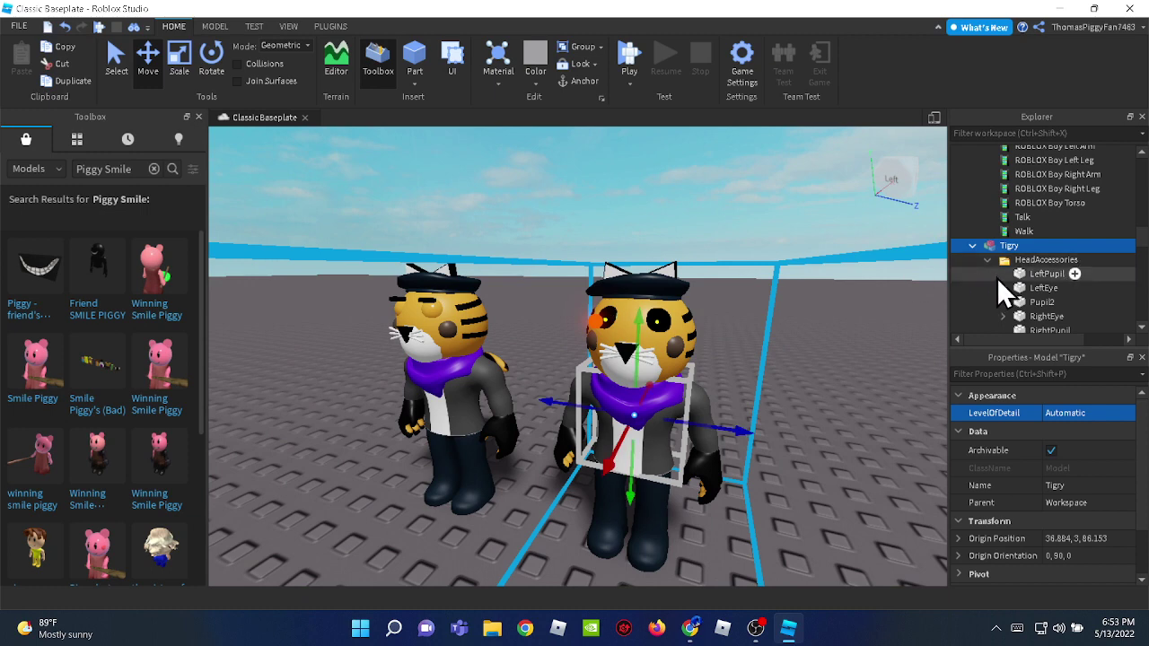
left_click(1026, 275)
right_click(1029, 273)
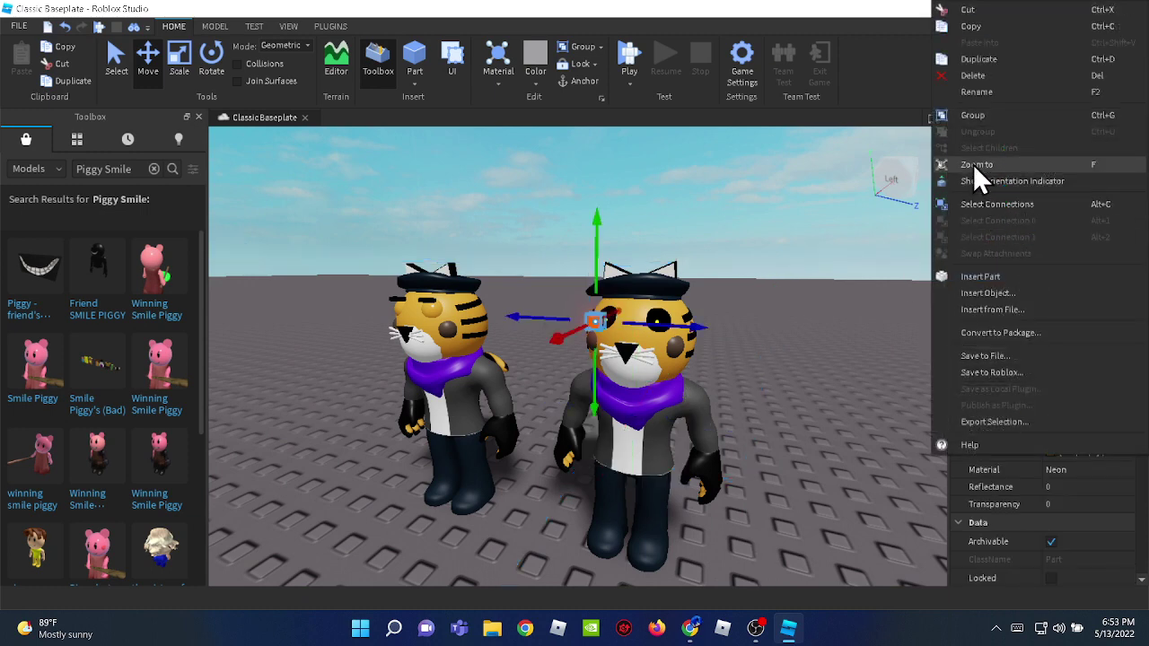
left_click(983, 93)
key("Caps_Lock")
type("R")
key("Caps_Lock")
type("ight")
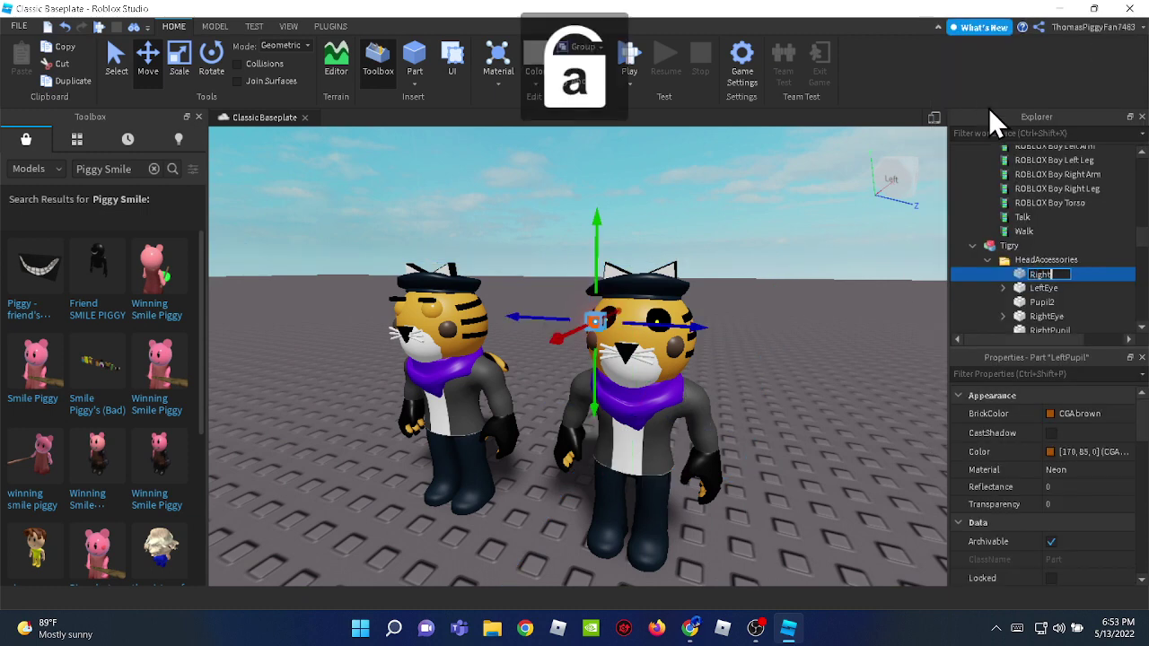
key("Caps_Lock")
type("P")
key("Caps_Lock")
type("upil")
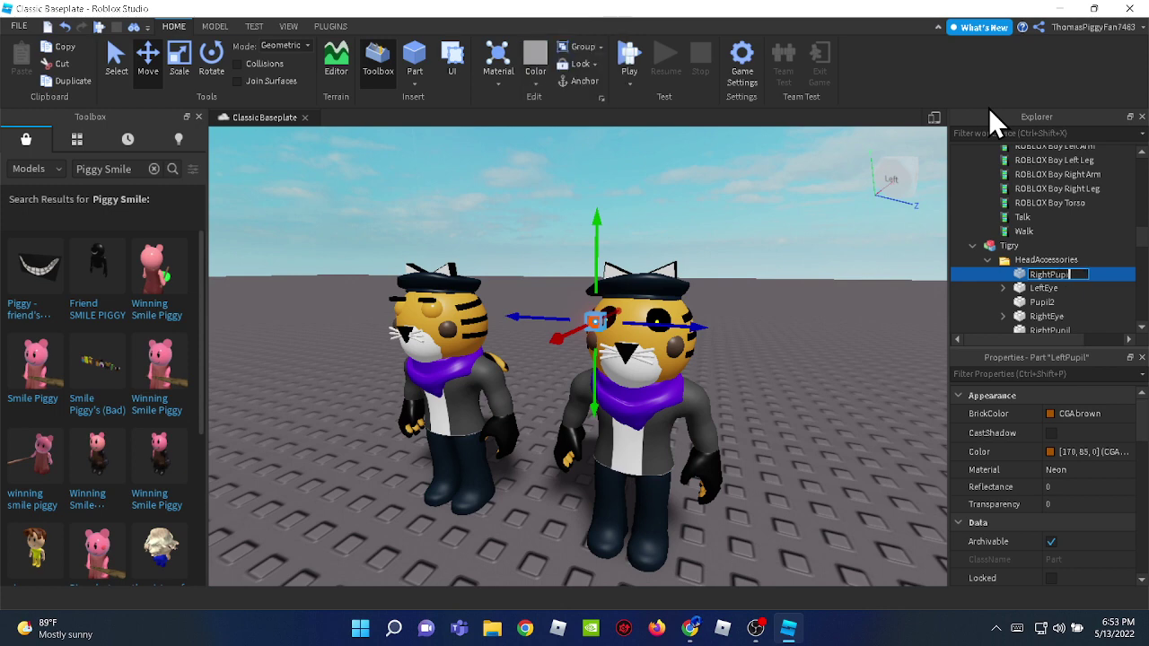
key("Return")
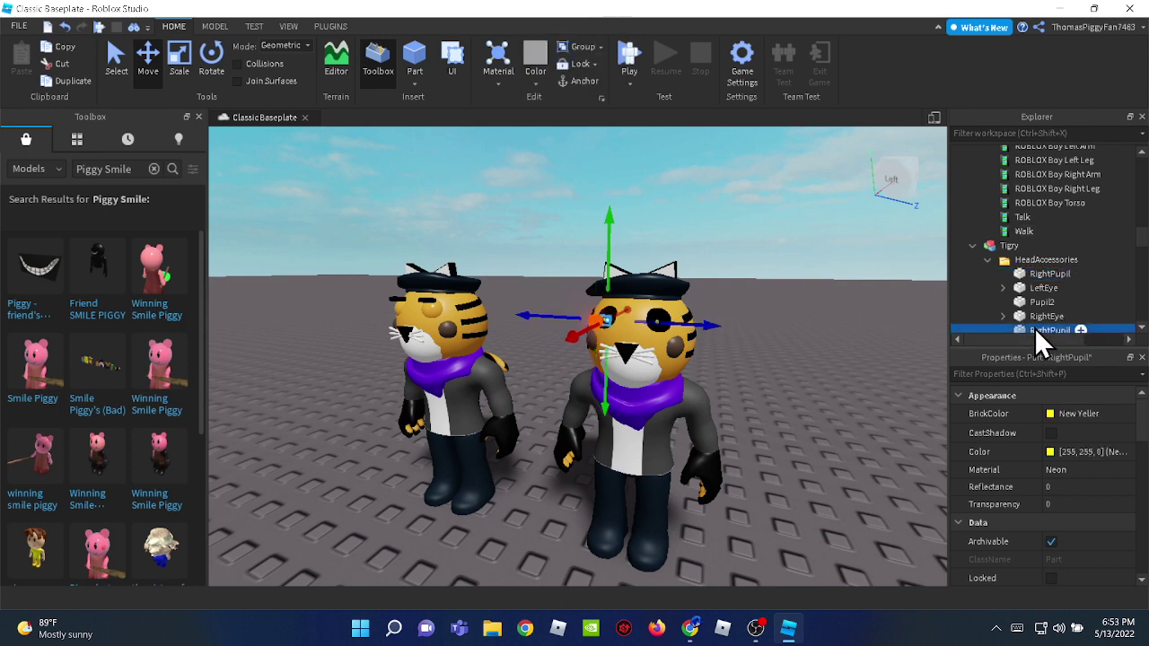
- Rename the brown pupil part in the second Tigry's HeadAccessories folder as Pupil2
right_click(1039, 274)
left_click(982, 101)
key("Caps_Lock")
key("Caps_Lock")
type("Pupil2")
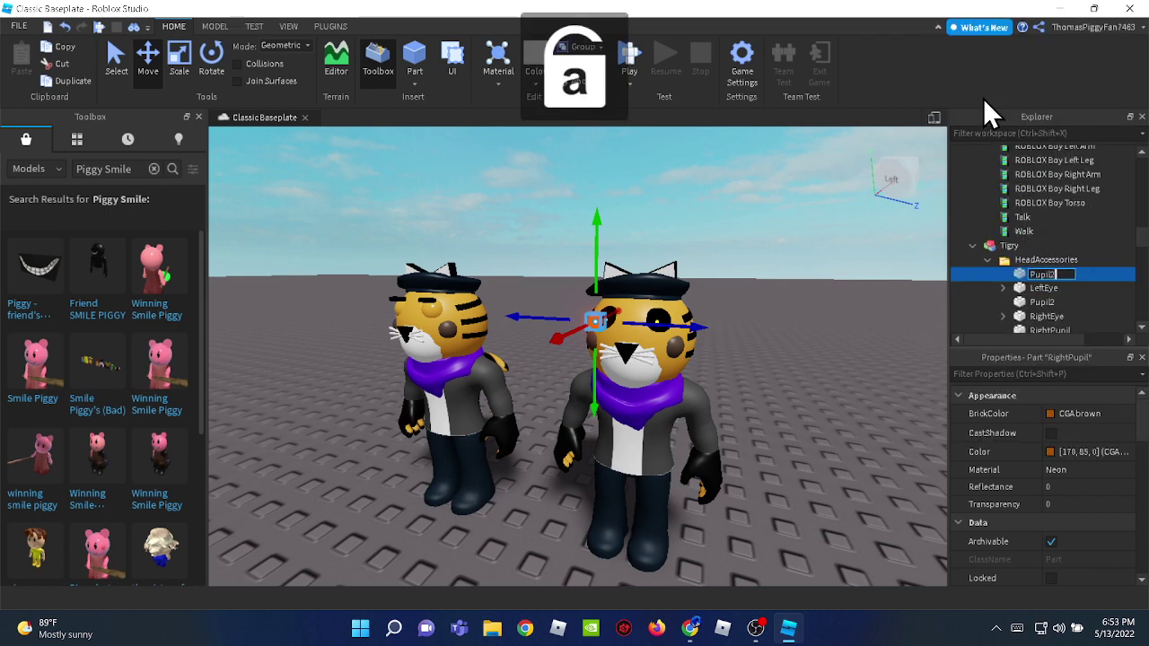
key("Return")
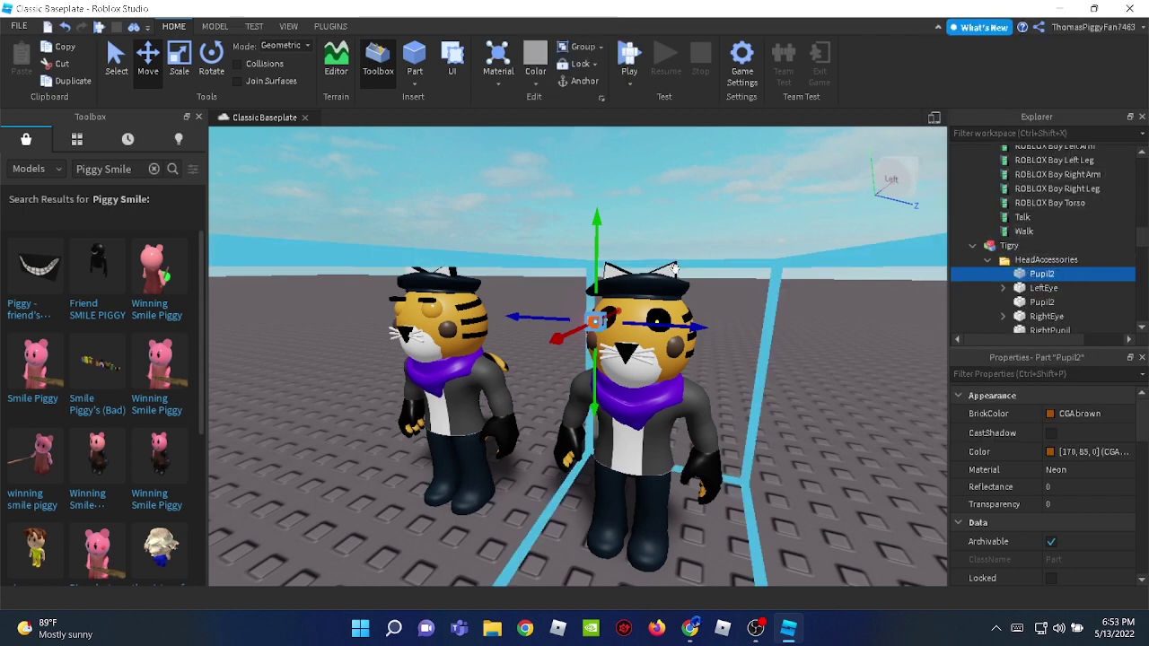
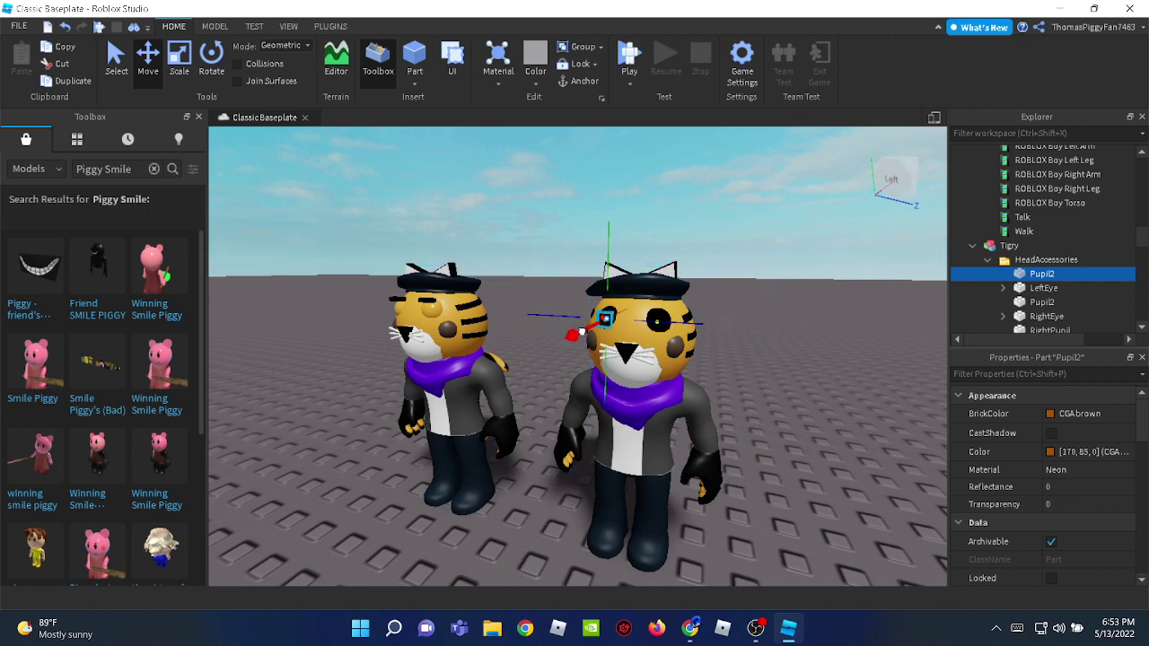
- Fit the brown Pupil2 part into the second Tigry's black right eye by adjusting its depth
scroll(687, 257, "up", 5)
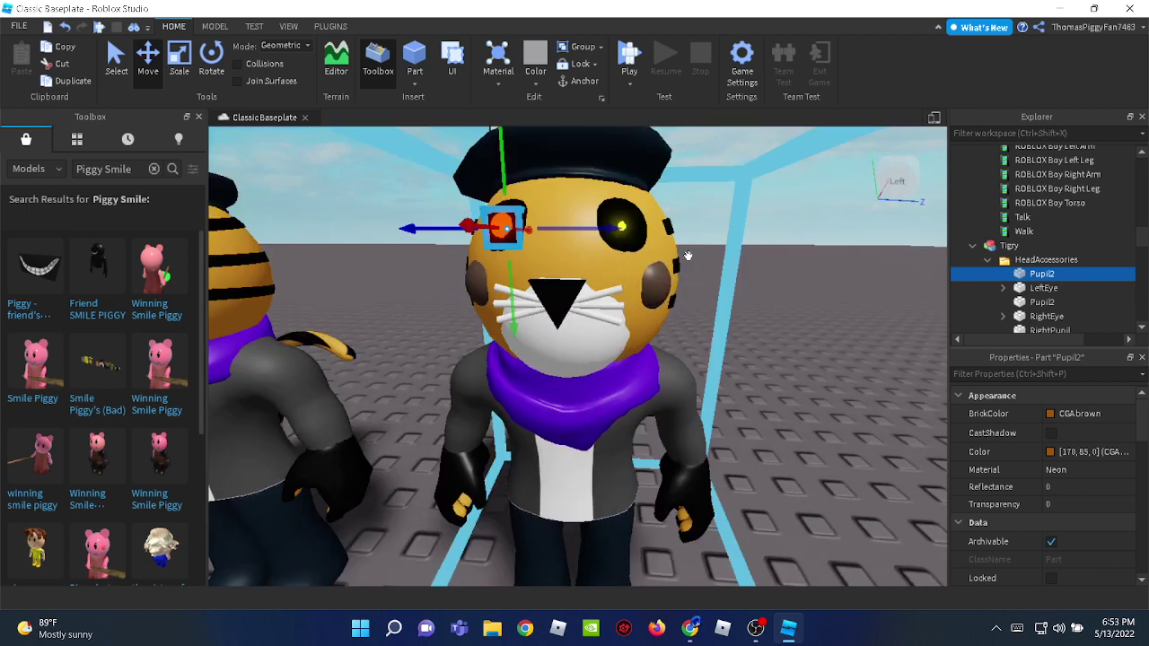
scroll(688, 258, "up", 3)
scroll(628, 262, "down", 6)
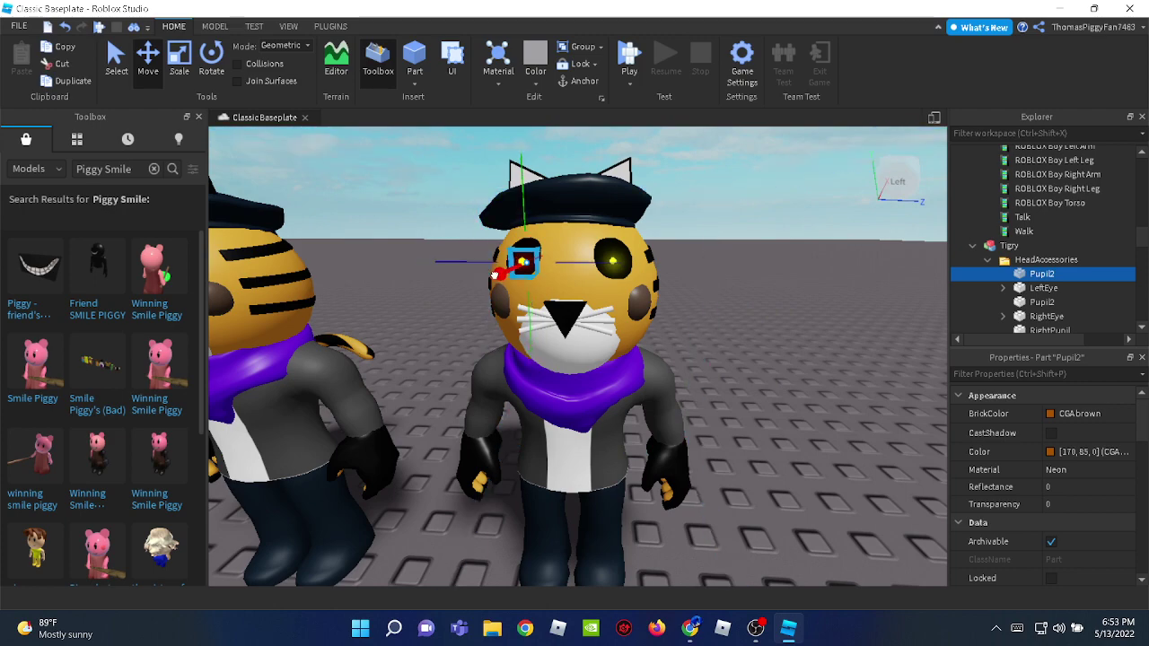
- Delete the leftover transparent Head part floating beside the two Tigry models
left_click(766, 274)
key("a")
right_click_drag(766, 274, 766, 274)
key("w")
key("s")
key("s")
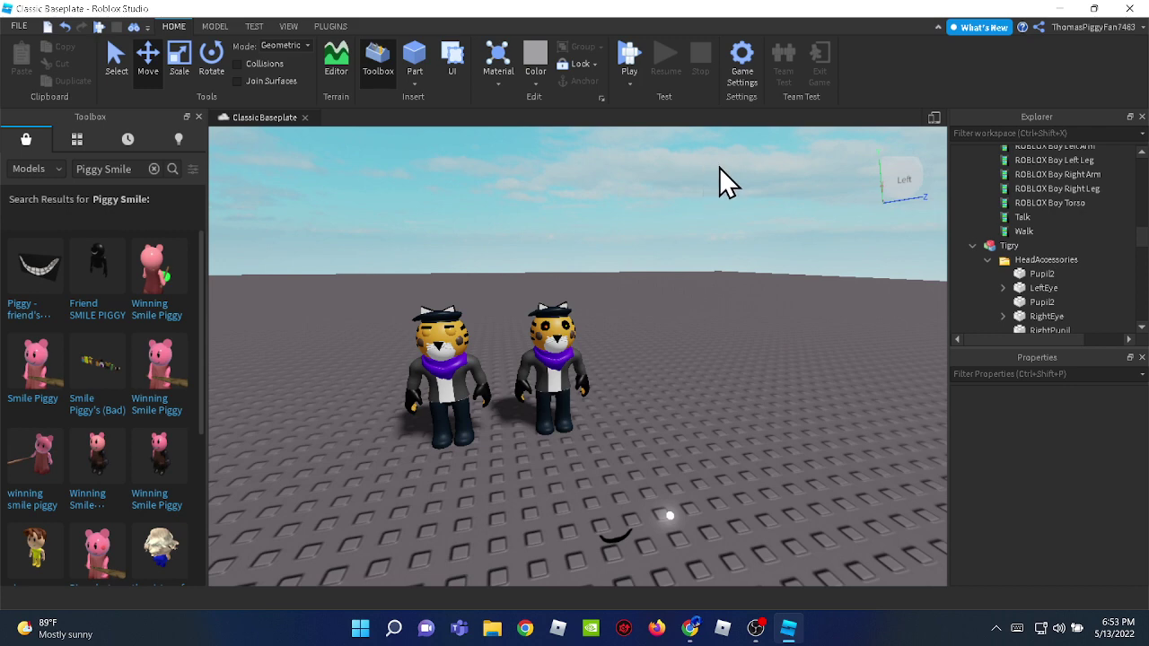
right_click_drag(724, 279, 671, 325)
key("w")
key("s")
left_click(678, 311)
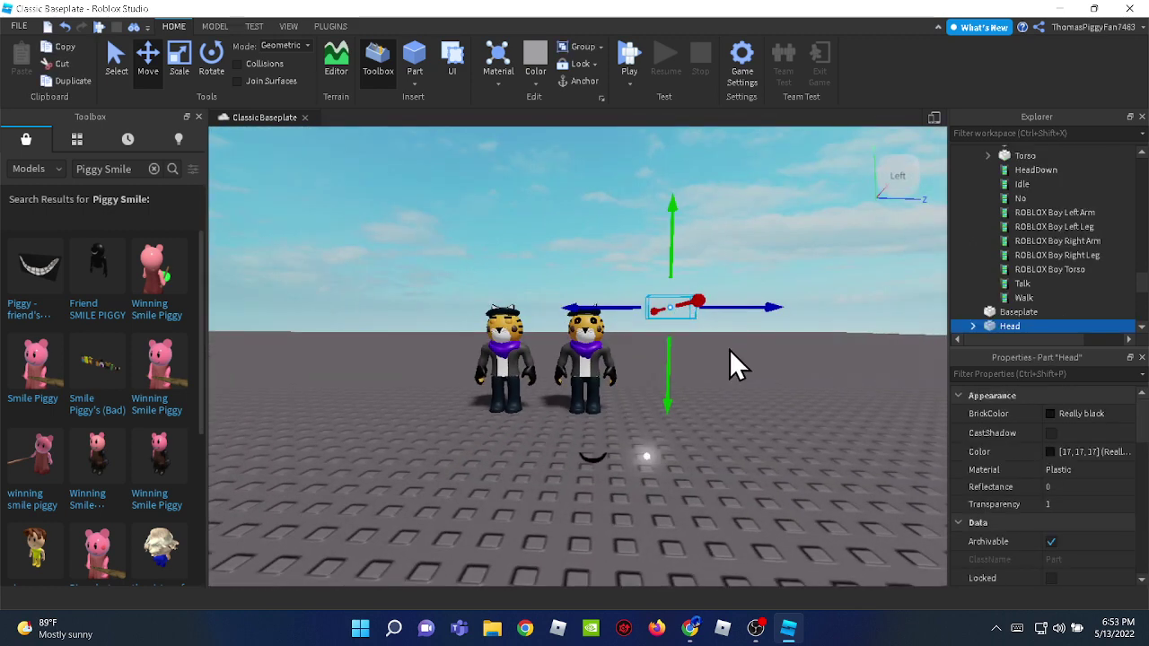
key("Delete")
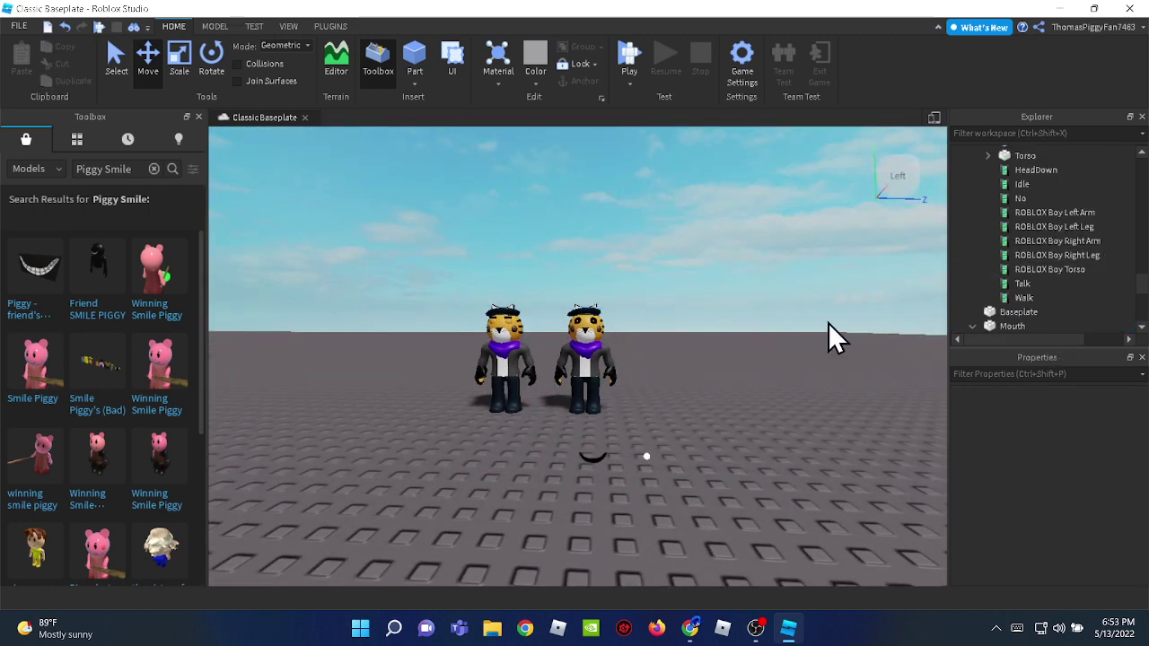
- Look through the second Tigry's parts, clear the selection and set the transform mode to Physical
left_click(585, 377)
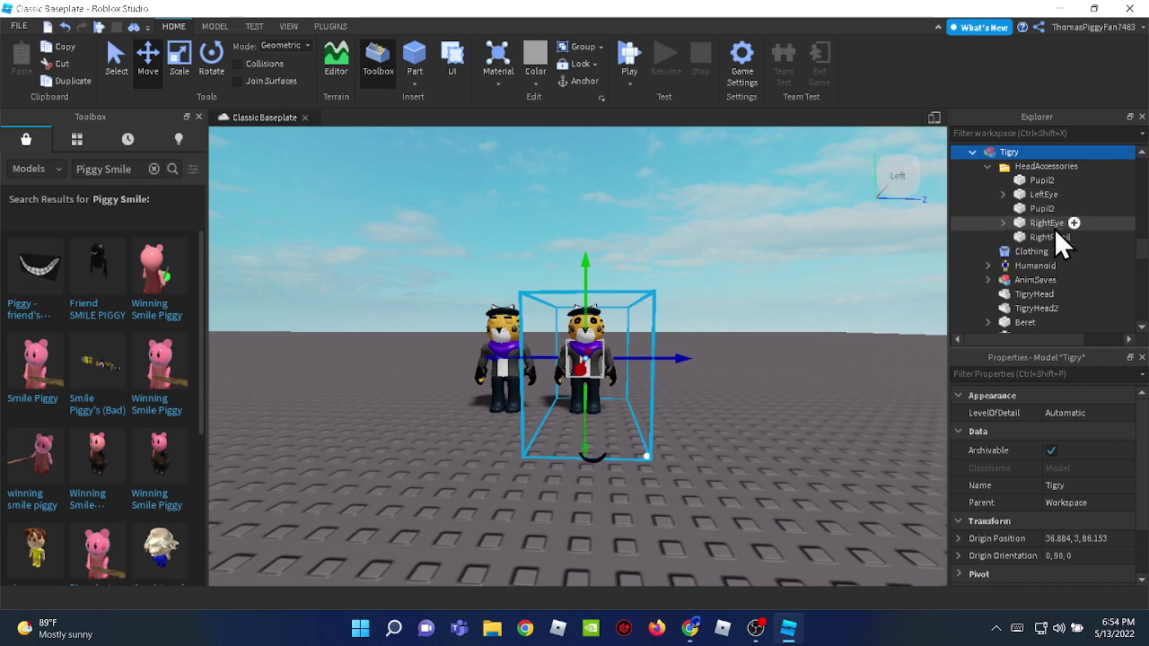
scroll(1049, 269, "down", 3)
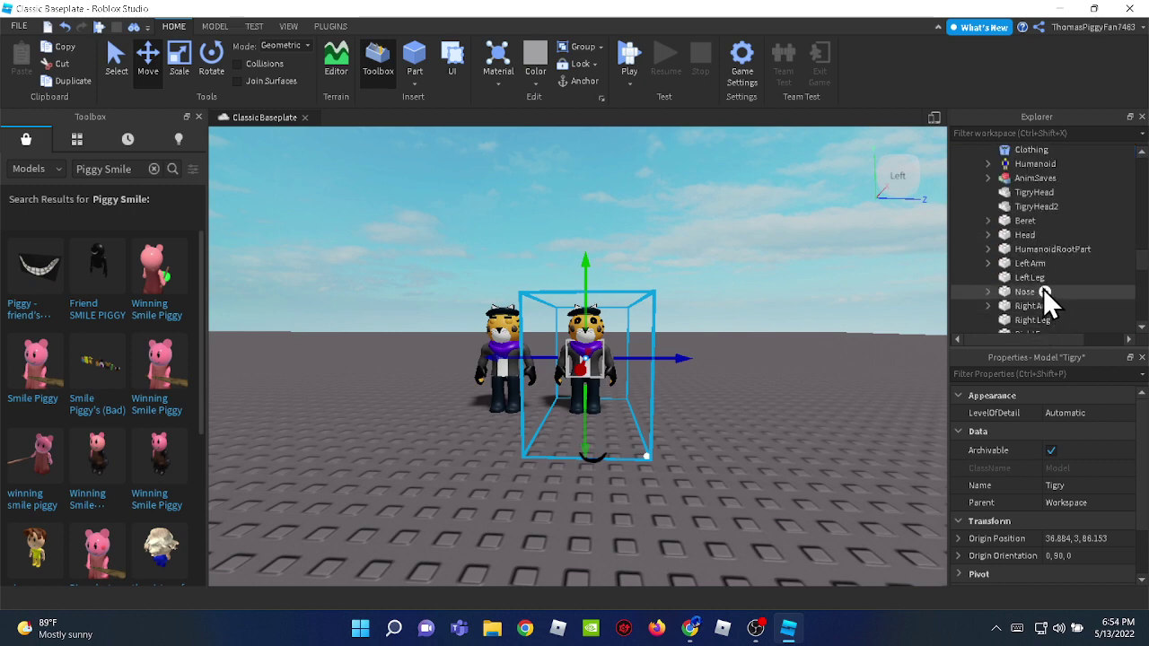
left_click(700, 462)
left_click(274, 69)
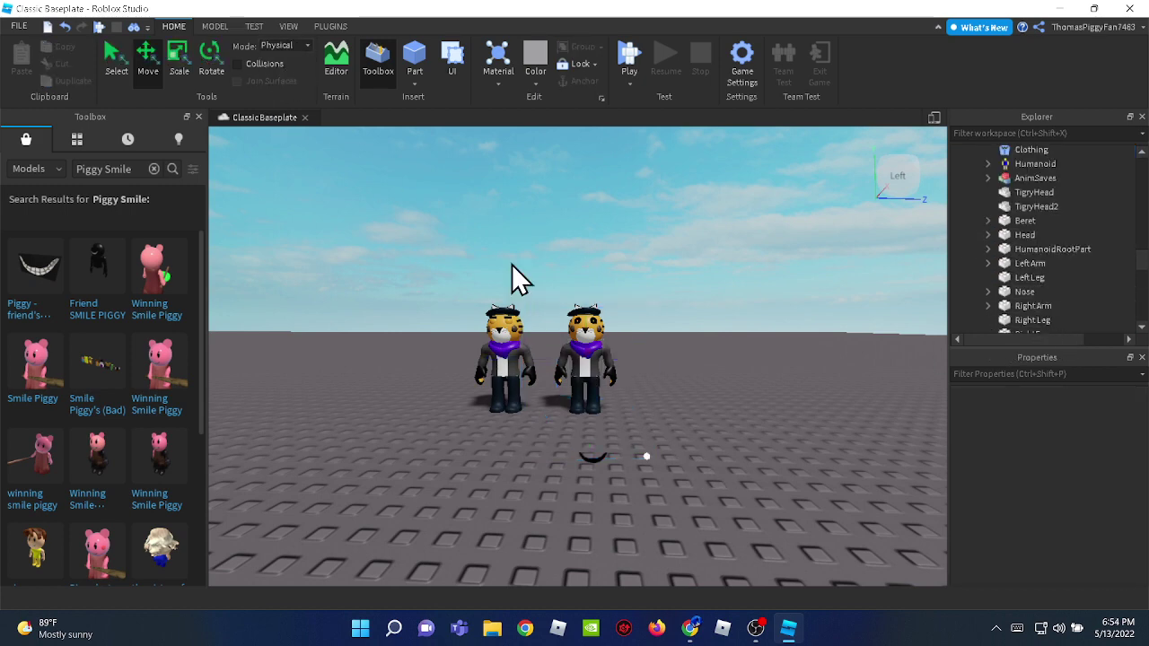
- Rename the white glowing RightEye part lying on the baseplate as Pupil2
left_click(637, 449)
right_click(996, 320)
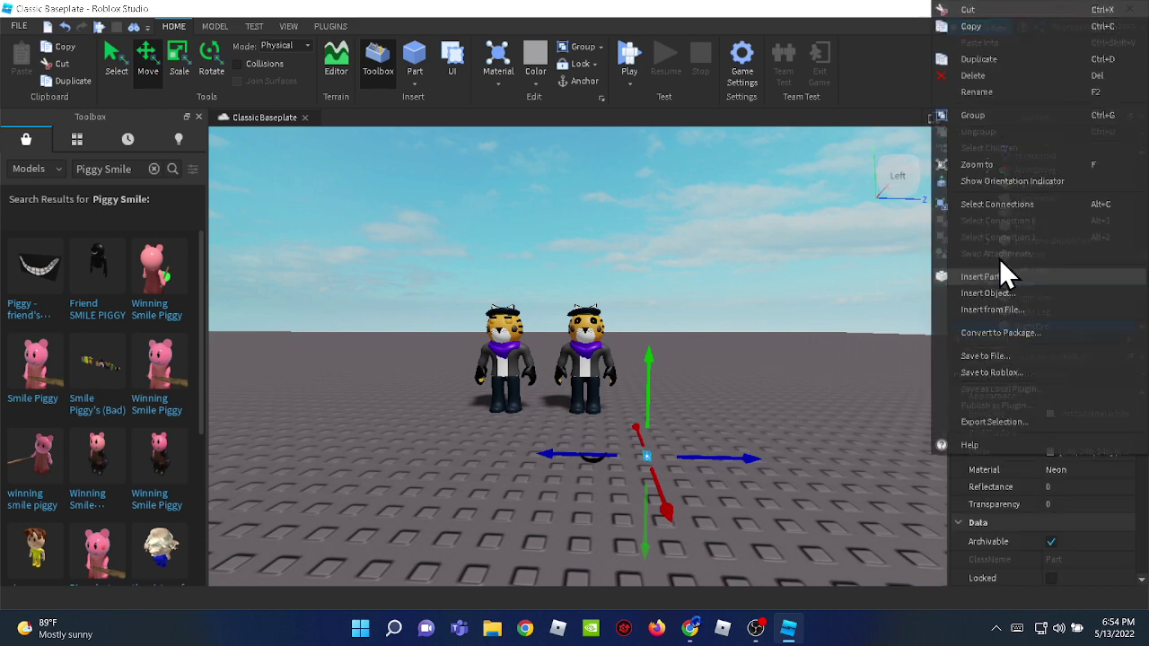
left_click(991, 97)
key("Caps_Lock")
type("L")
key("Caps_Lock")
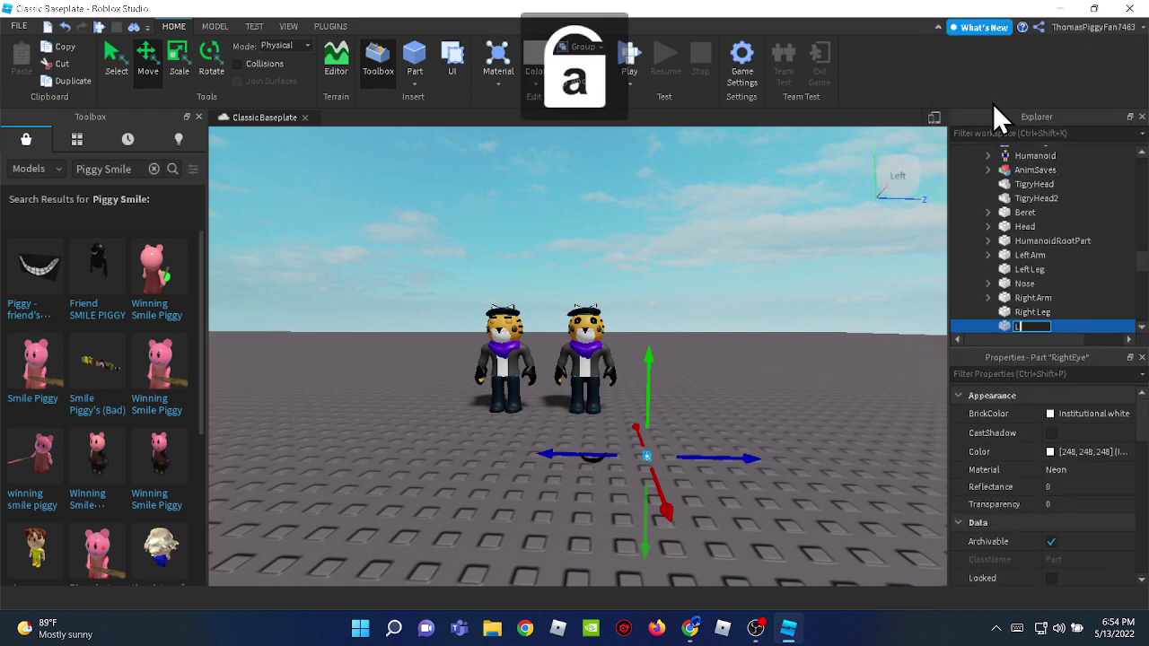
type("Left")
key("Caps_Lock")
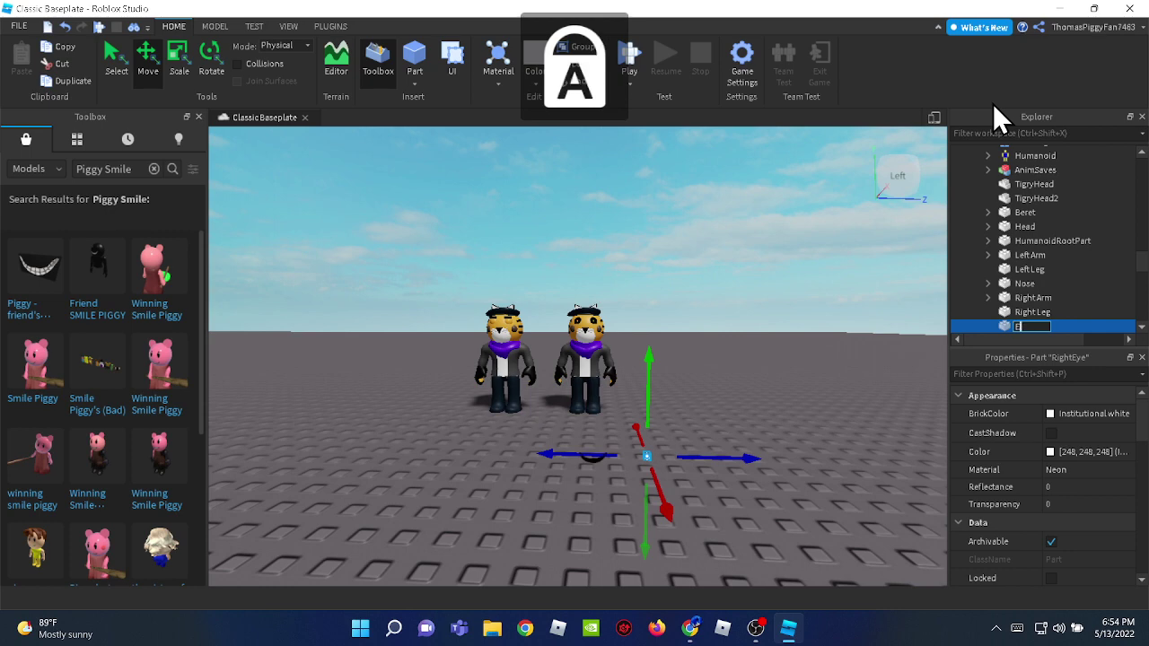
key("BackSpace")
key("Num_Lock")
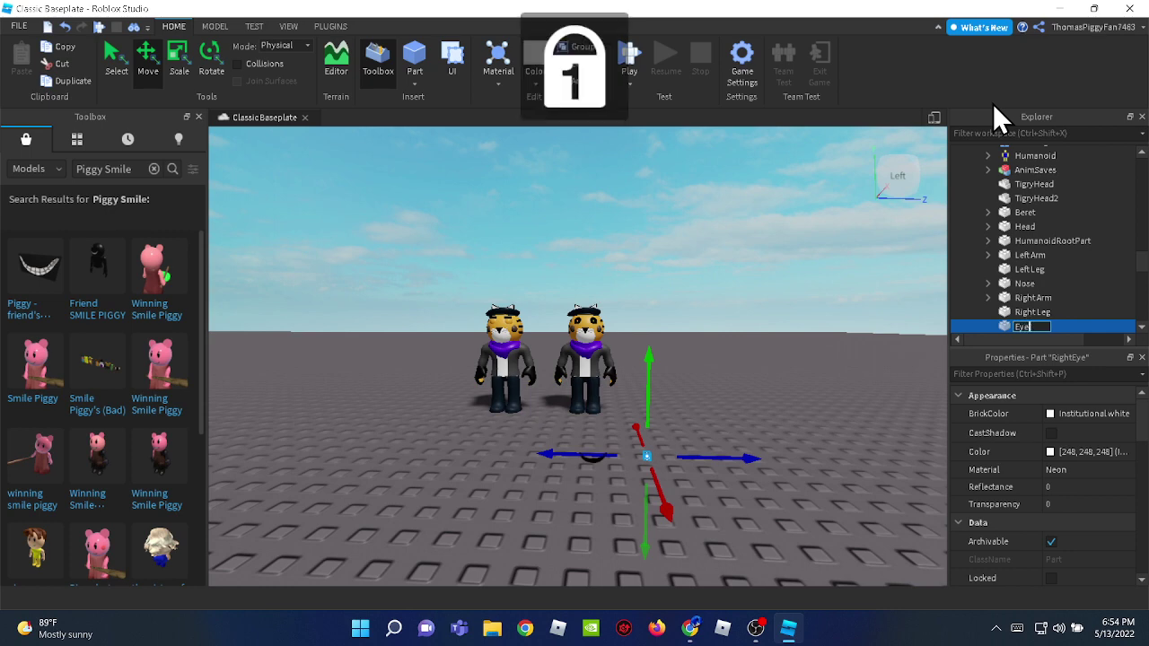
type("upil")
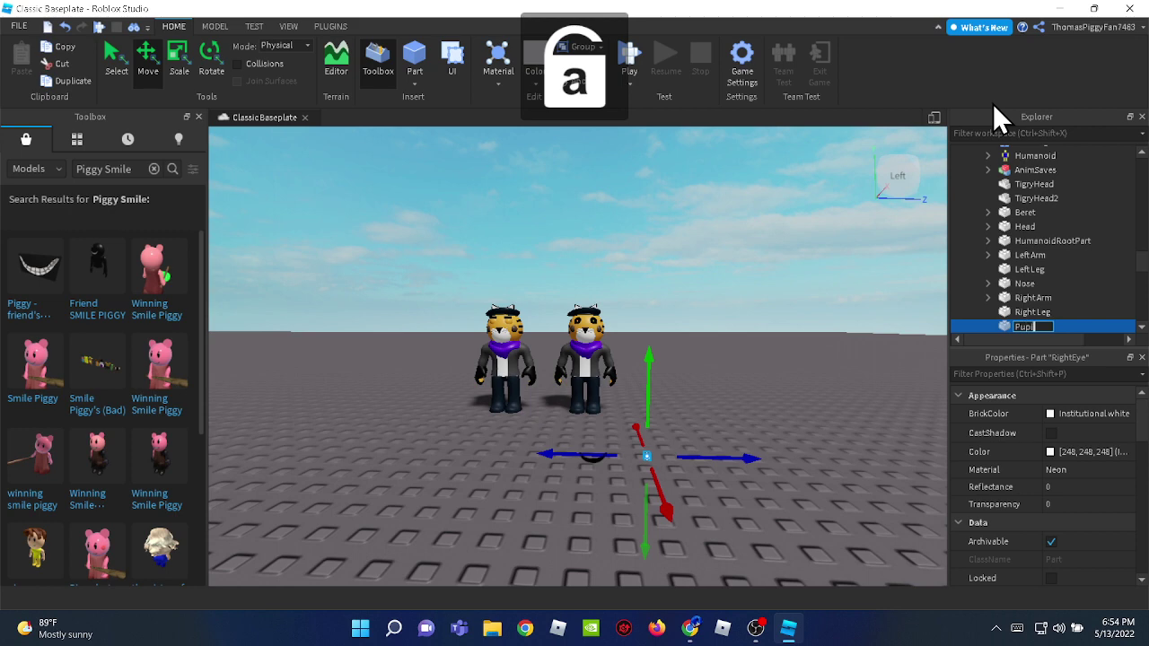
type("2")
key("Return")
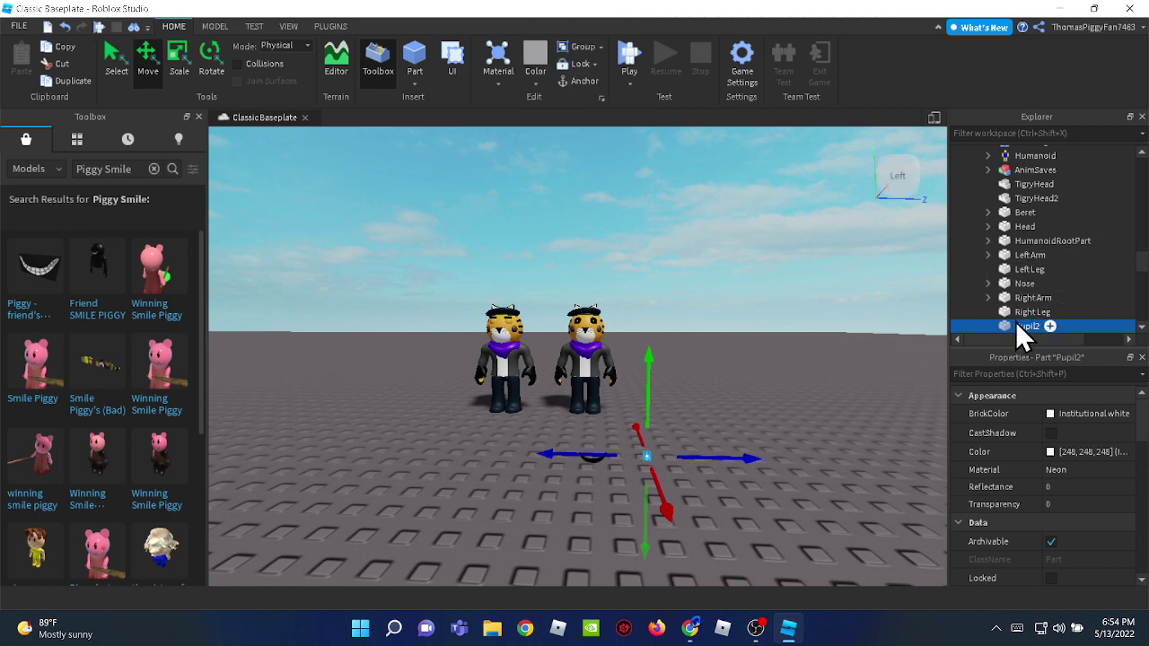
- Move the white Pupil2 part into the second Tigry's HeadAccessories folder and nest the brown Pupil2 part under LeftEye
left_click_drag(1034, 314, 1038, 192)
left_click(1029, 181)
scroll(846, 279, "up", 4)
right_click_drag(861, 273, 846, 285)
scroll(846, 286, "down", 2)
left_click_drag(1038, 235, 1043, 206)
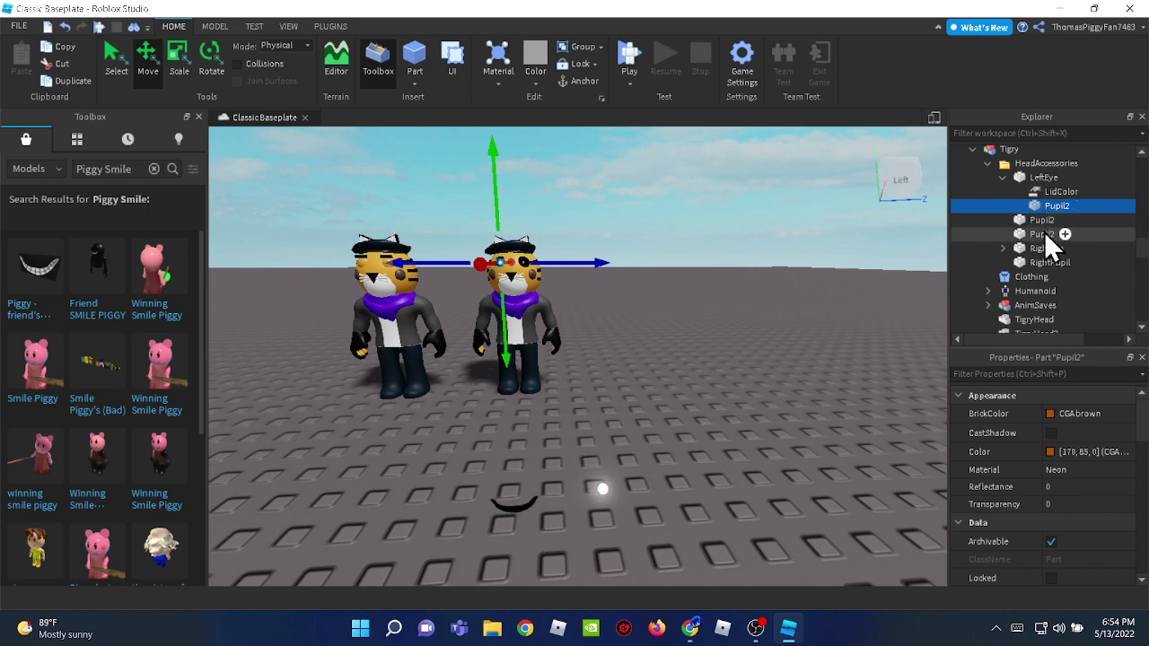
- Check which face piece each of the two Pupil2 parts, RightEye and RightPupil in HeadAccessories is by selecting them in turn
left_click(1043, 221)
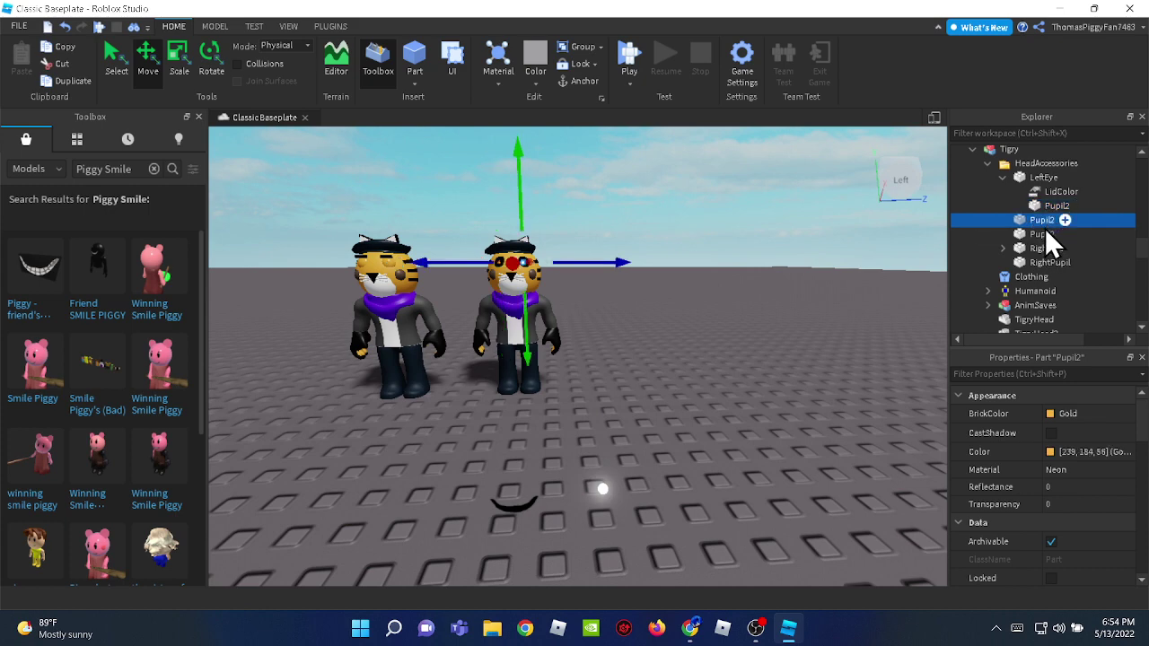
left_click(842, 229)
right_click_drag(835, 233, 843, 227)
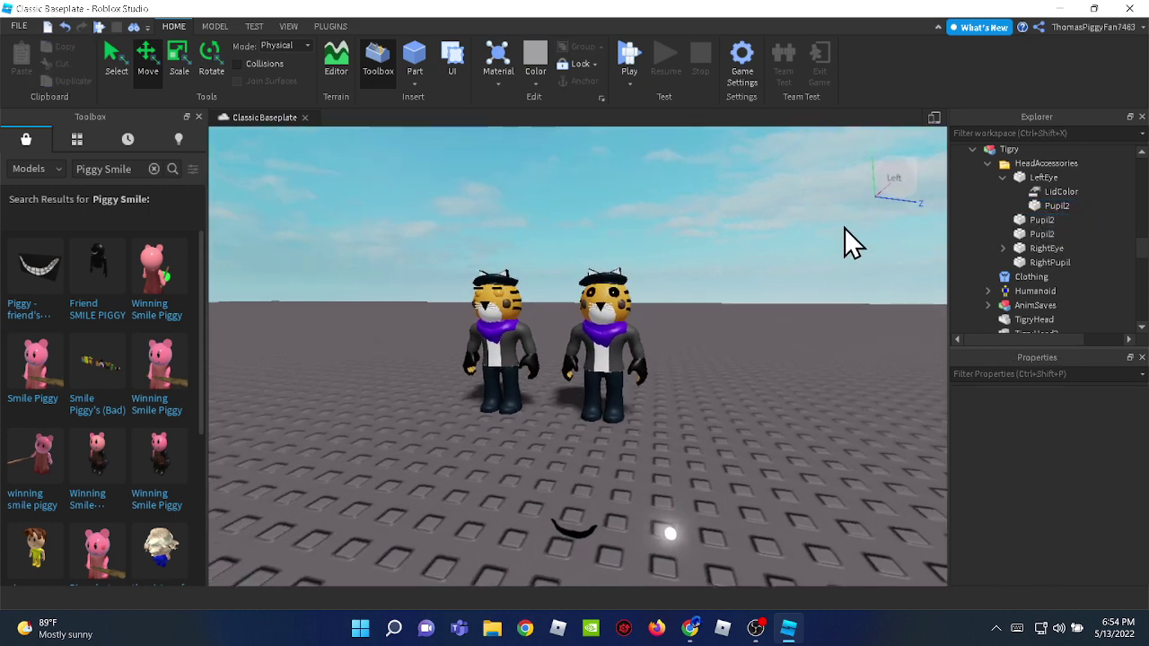
left_click(1032, 221)
left_click(1047, 262)
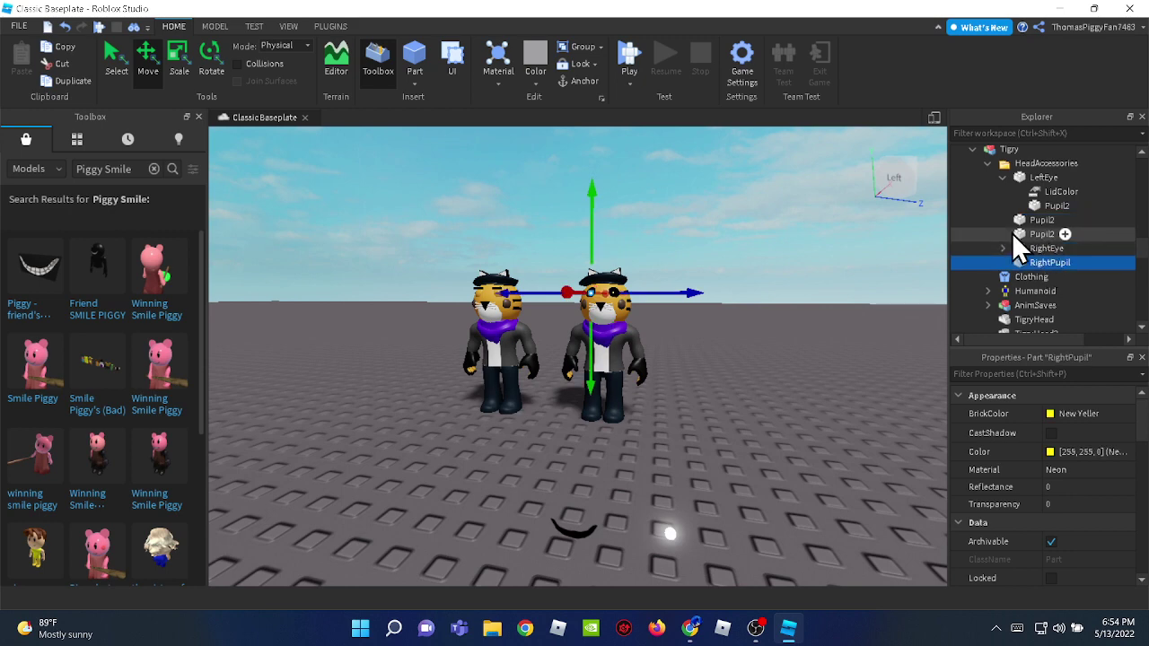
right_click_drag(907, 250, 905, 250)
left_click(872, 252)
scroll(871, 252, "up", 4)
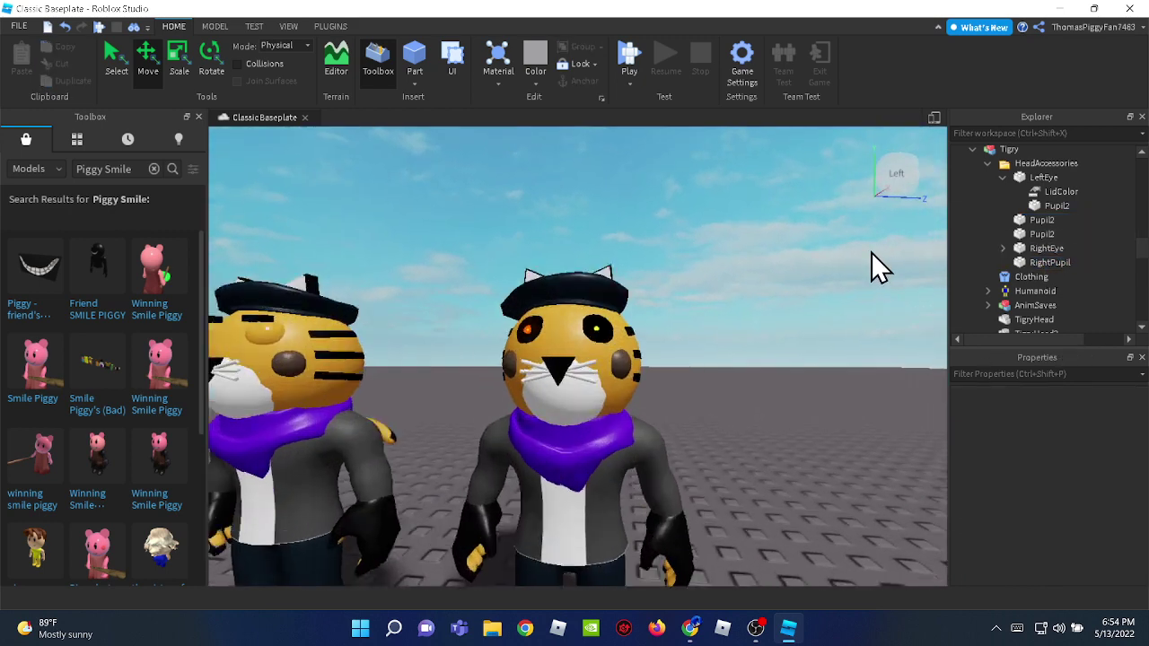
scroll(870, 252, "down", 3)
left_click(1041, 262)
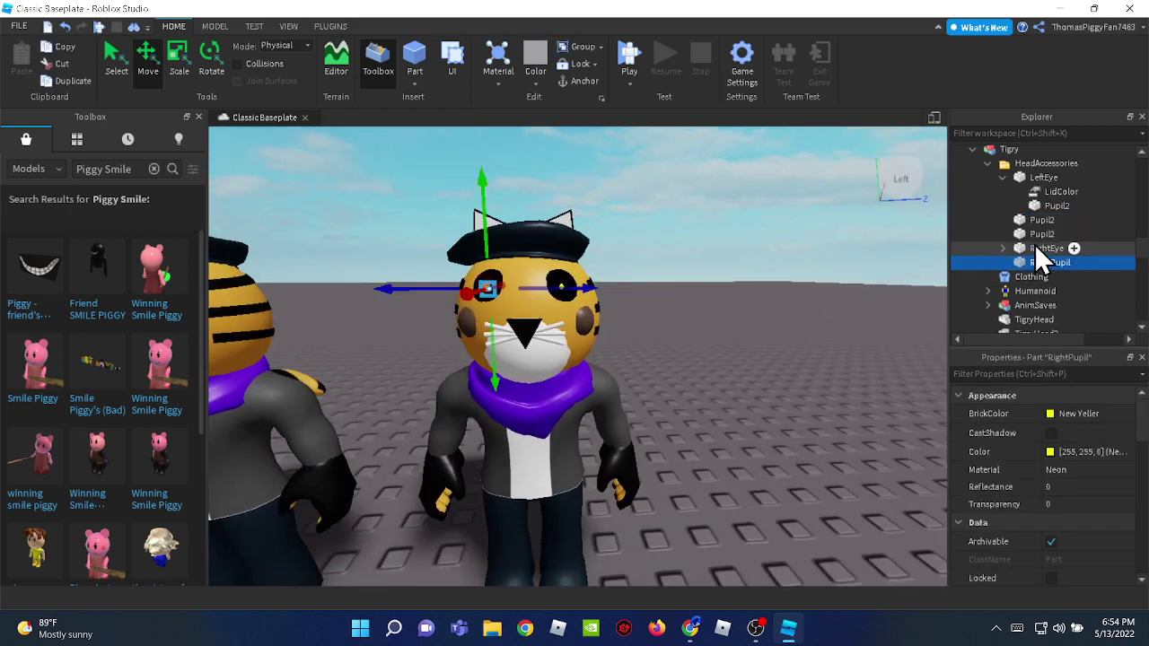
left_click(1036, 248)
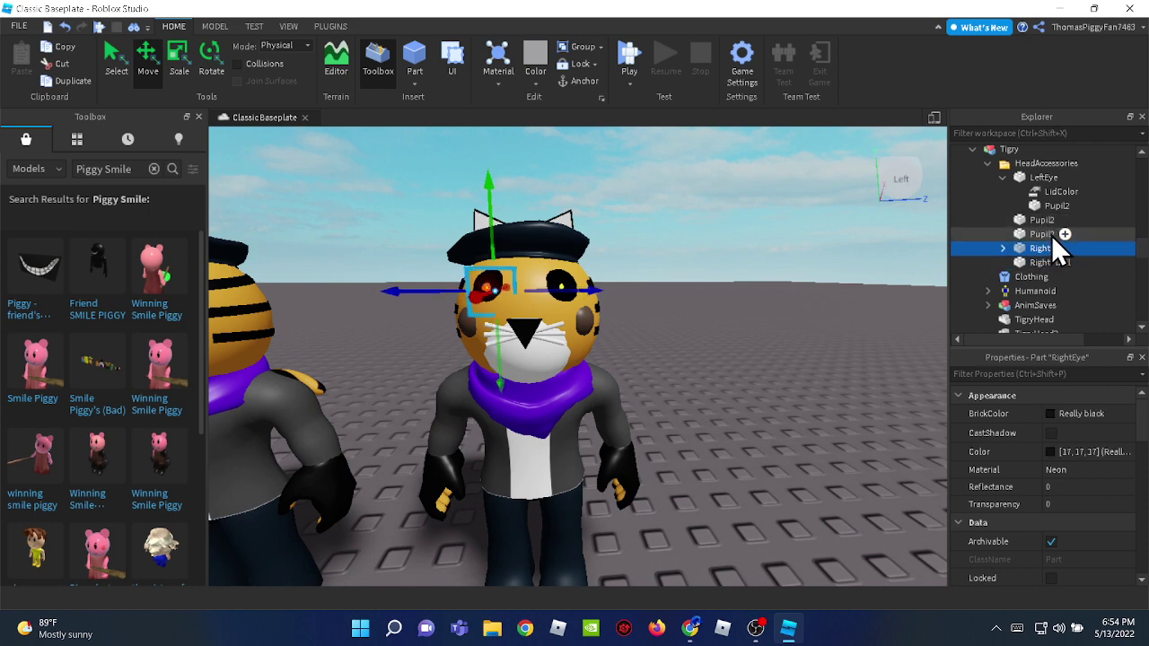
left_click(1039, 232)
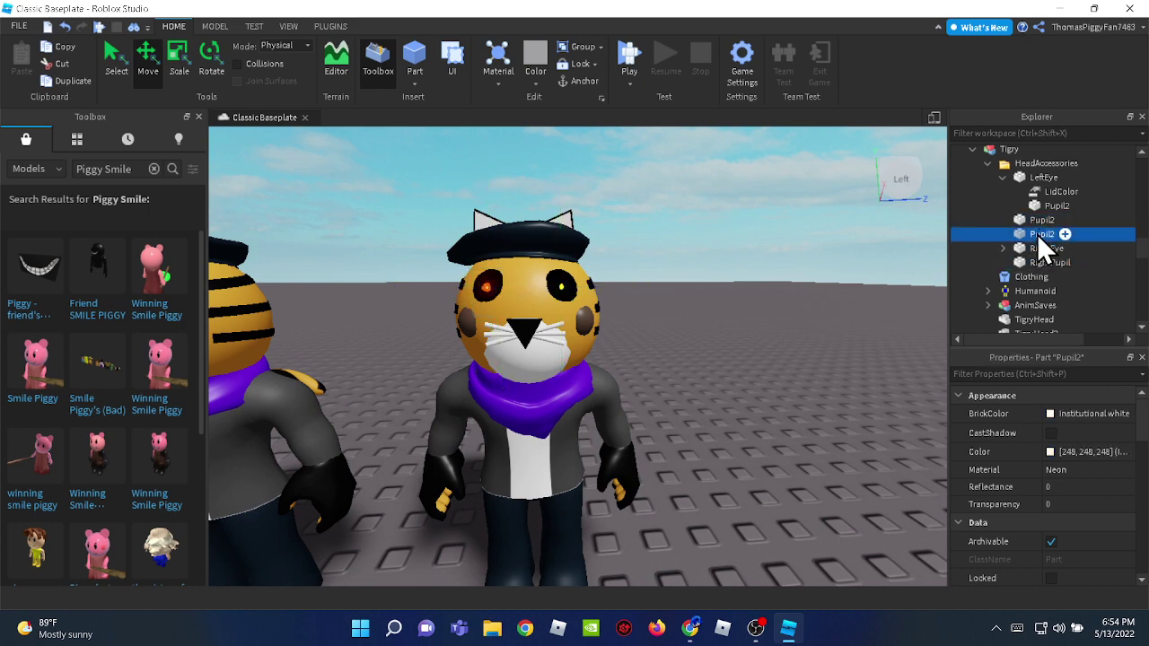
scroll(882, 252, "down", 5)
left_click(1031, 220)
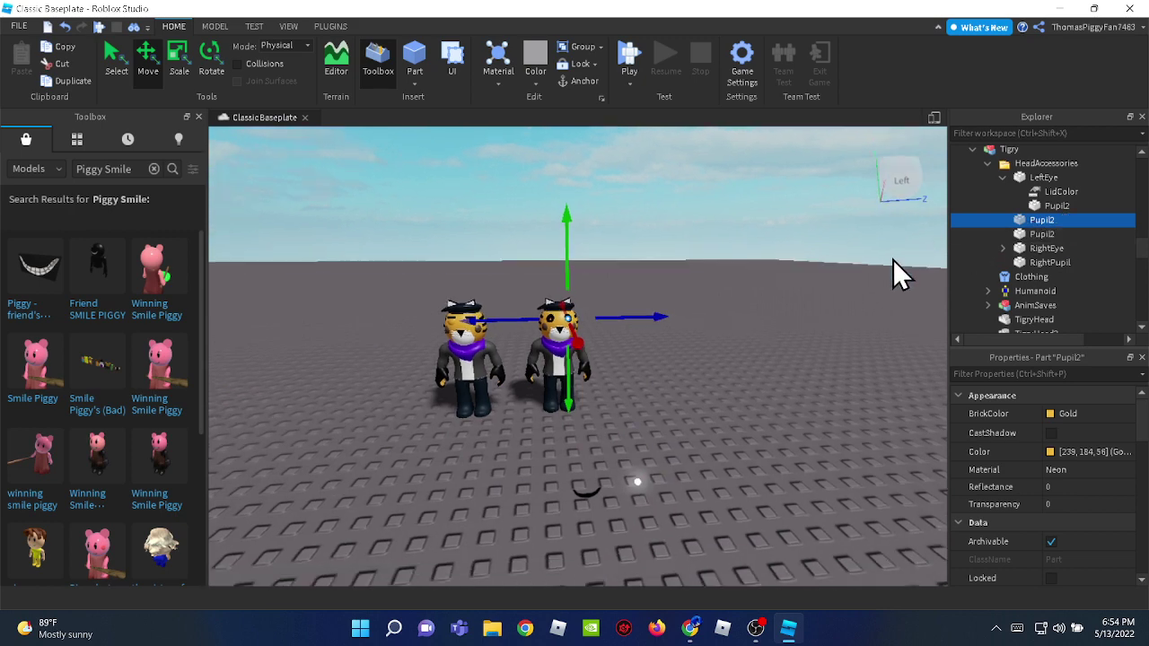
- Rename the gold Pupil2 part in the second Tigry's HeadAccessories folder as LeftPupil
scroll(891, 260, "up", 5)
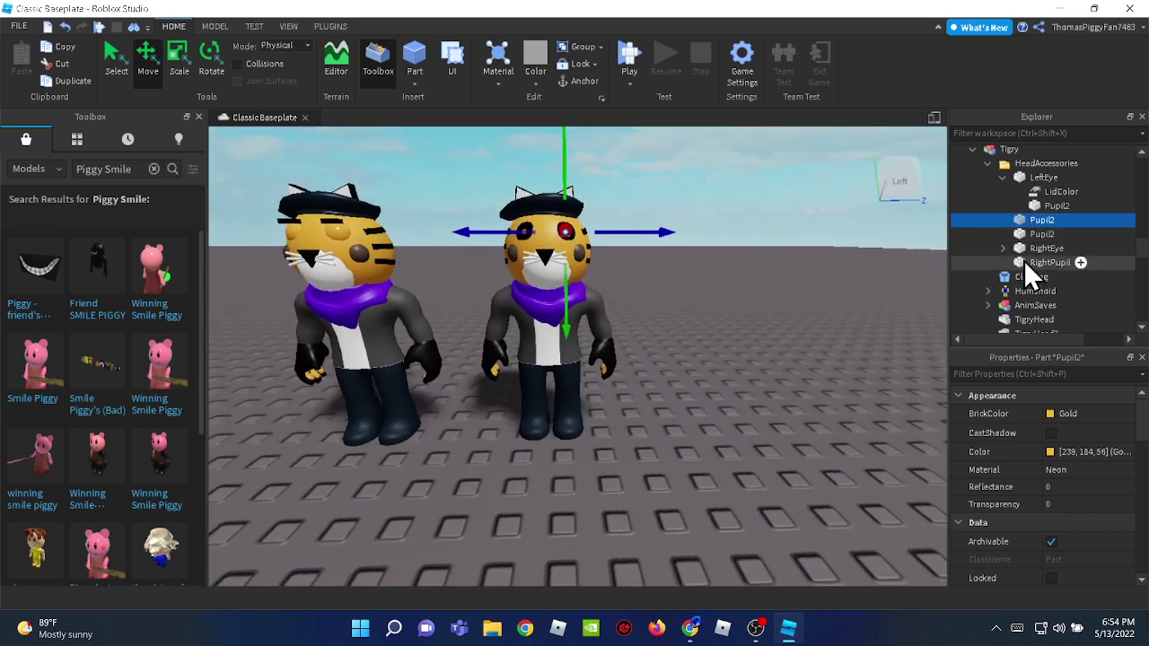
right_click(1034, 222)
left_click(988, 100)
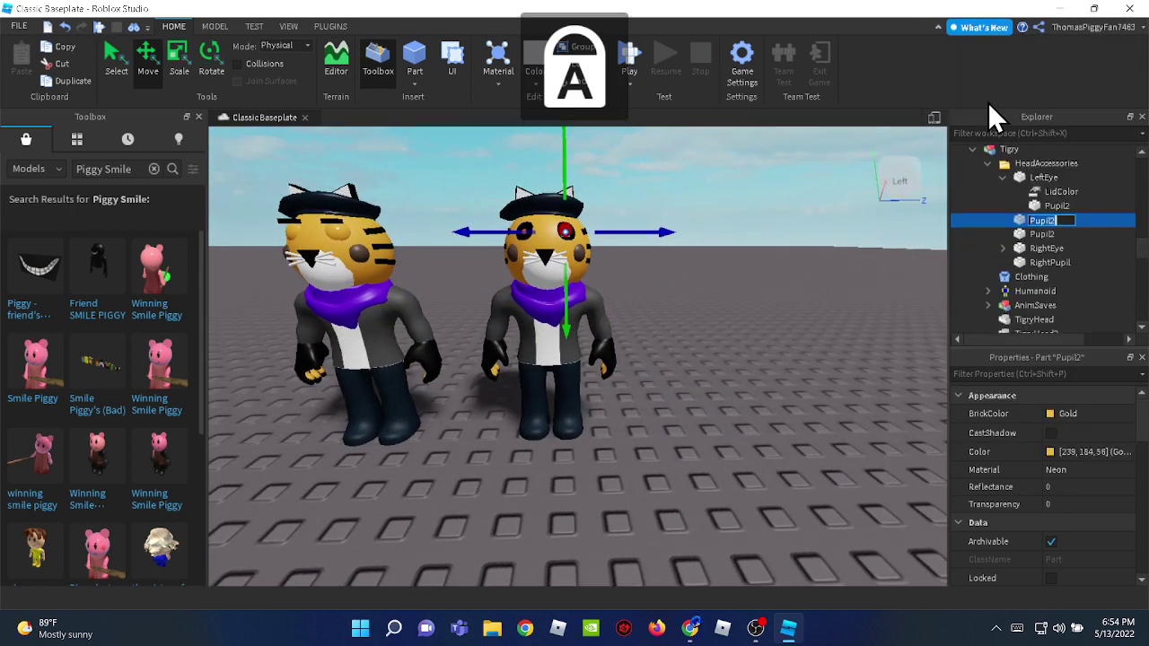
type("LeftPup")
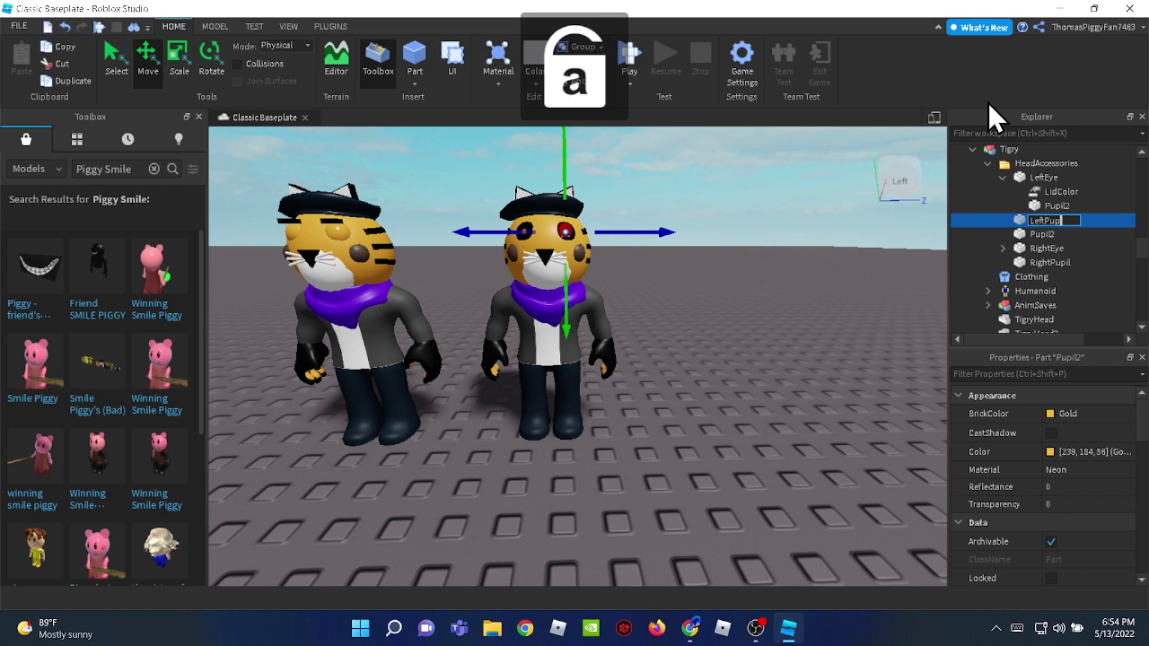
type("il")
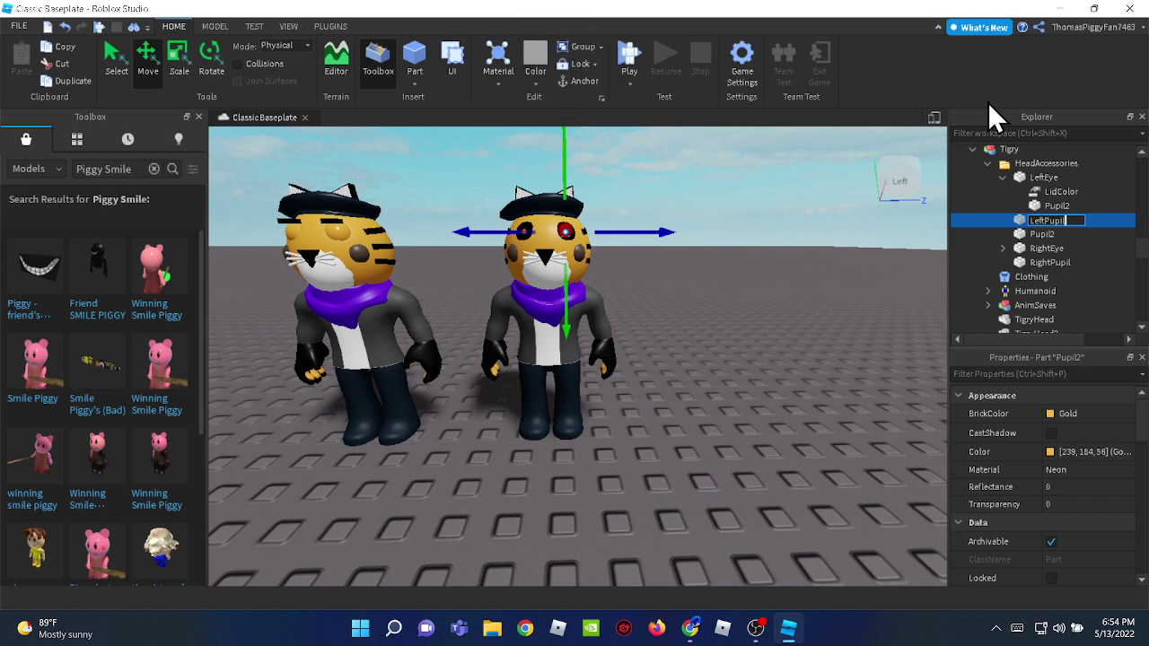
key("Return")
- Check which face pieces LeftEye and the Pupil2 nested under it are by selecting them in turn
left_click(1056, 179)
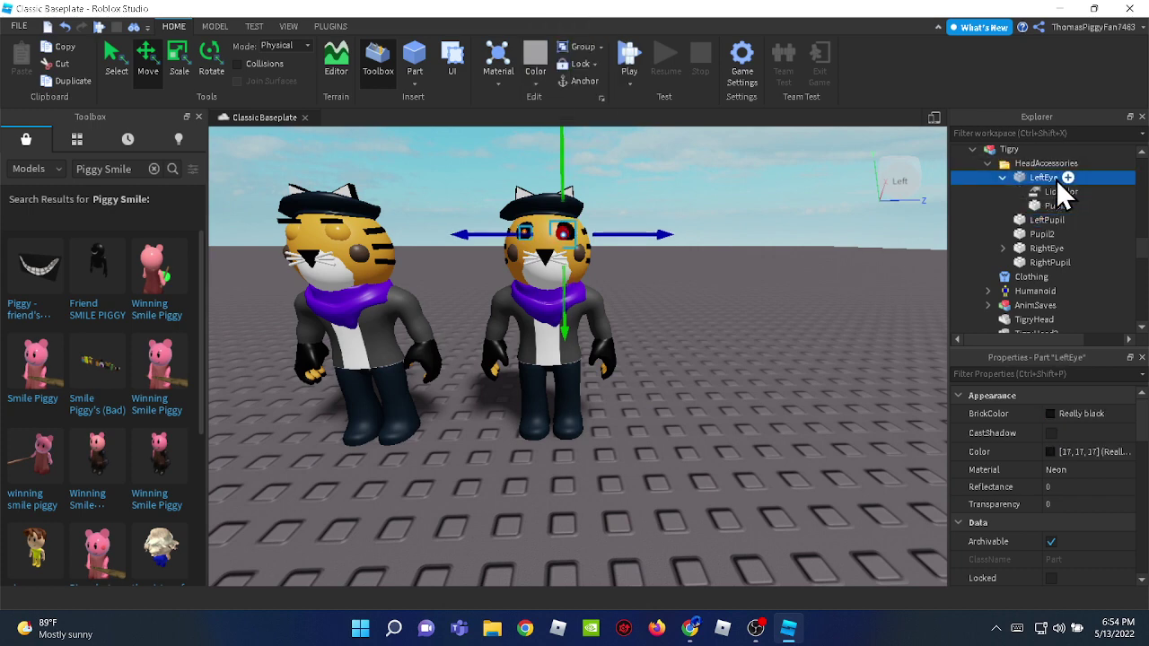
left_click(1056, 190)
left_click(1036, 179)
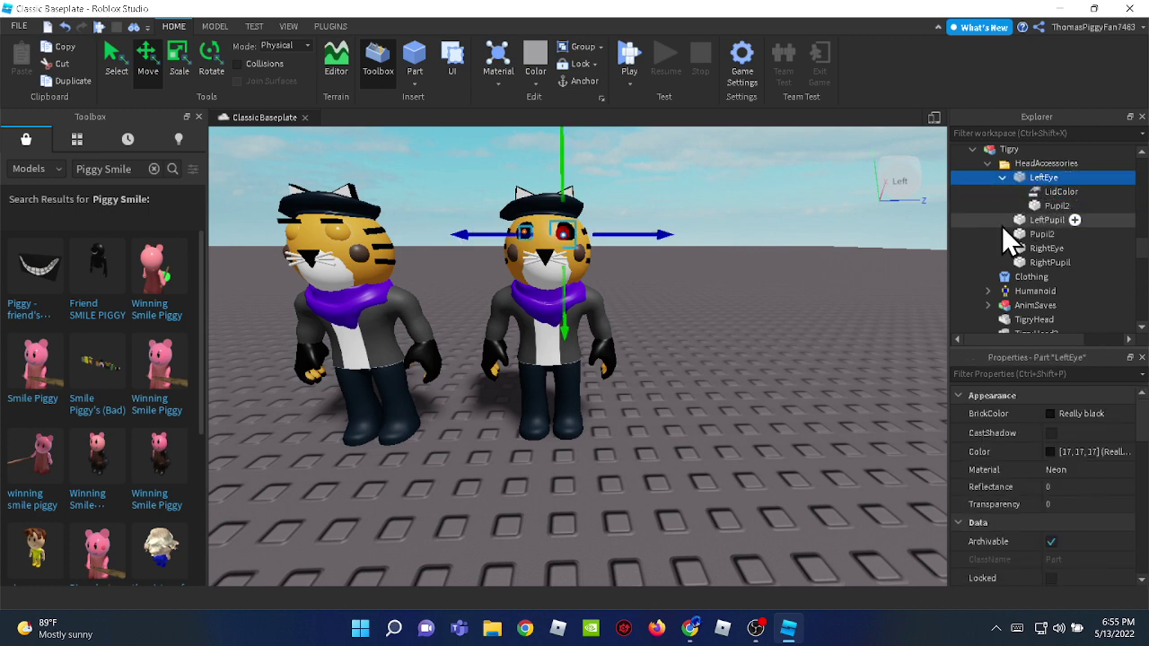
left_click(817, 268)
left_click(1060, 204)
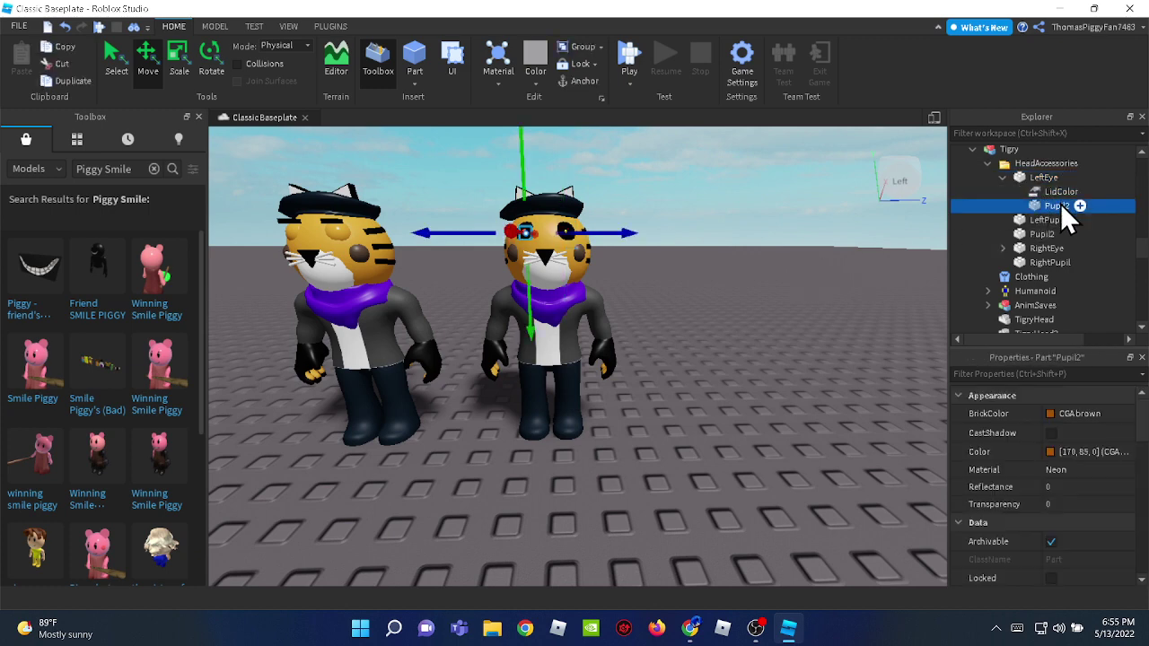
left_click(1045, 180)
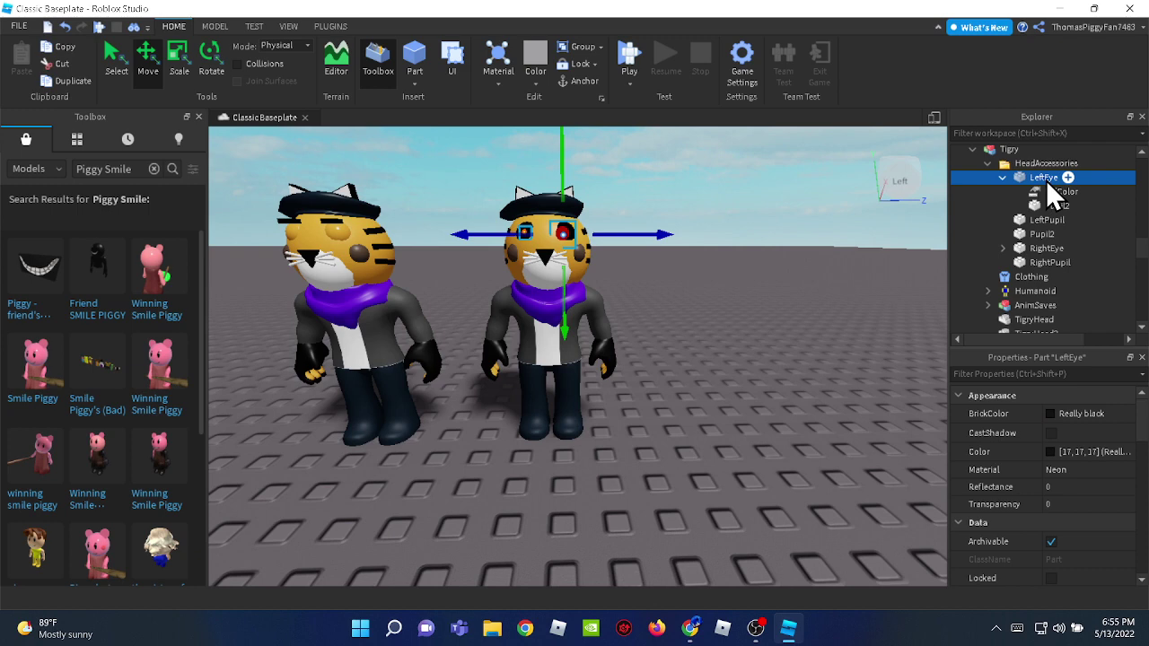
left_click(1050, 208)
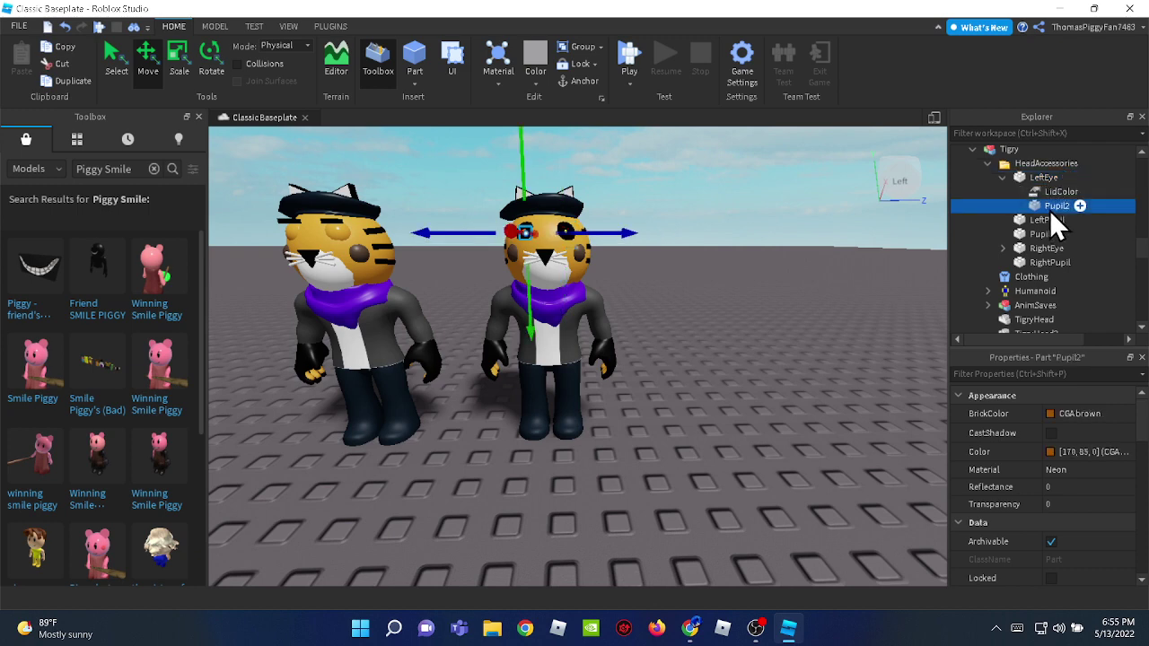
- Move the brown Pupil2 part out of LeftEye, first into RightEye and finally under RightPupil
left_click_drag(1049, 210, 1031, 250)
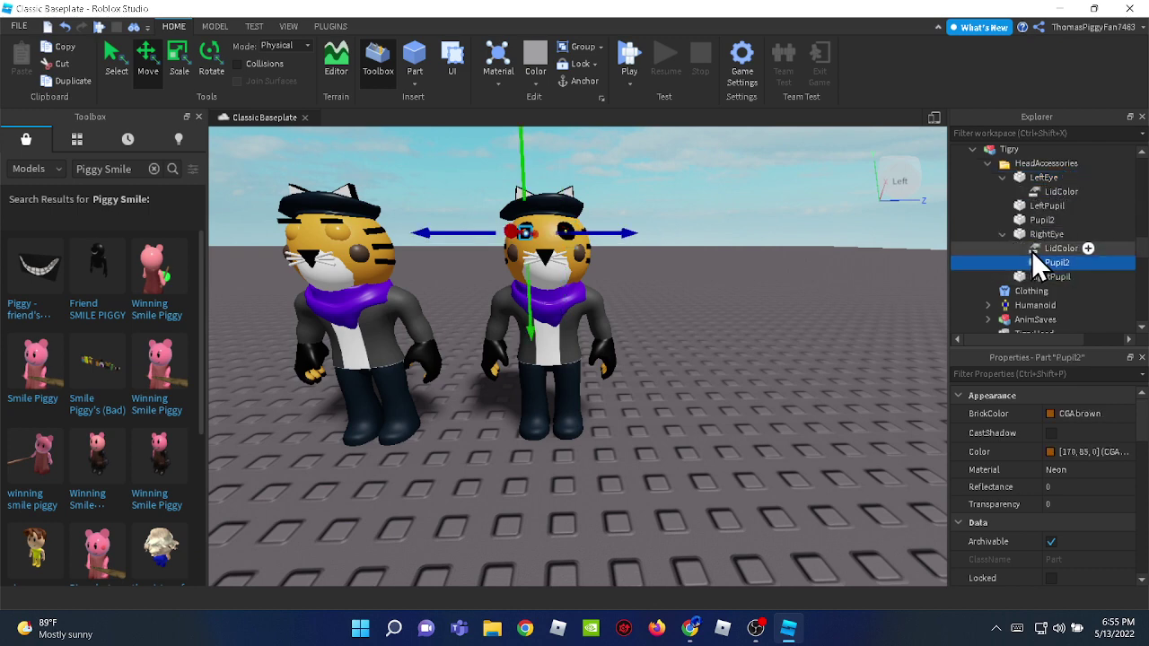
left_click(1032, 237)
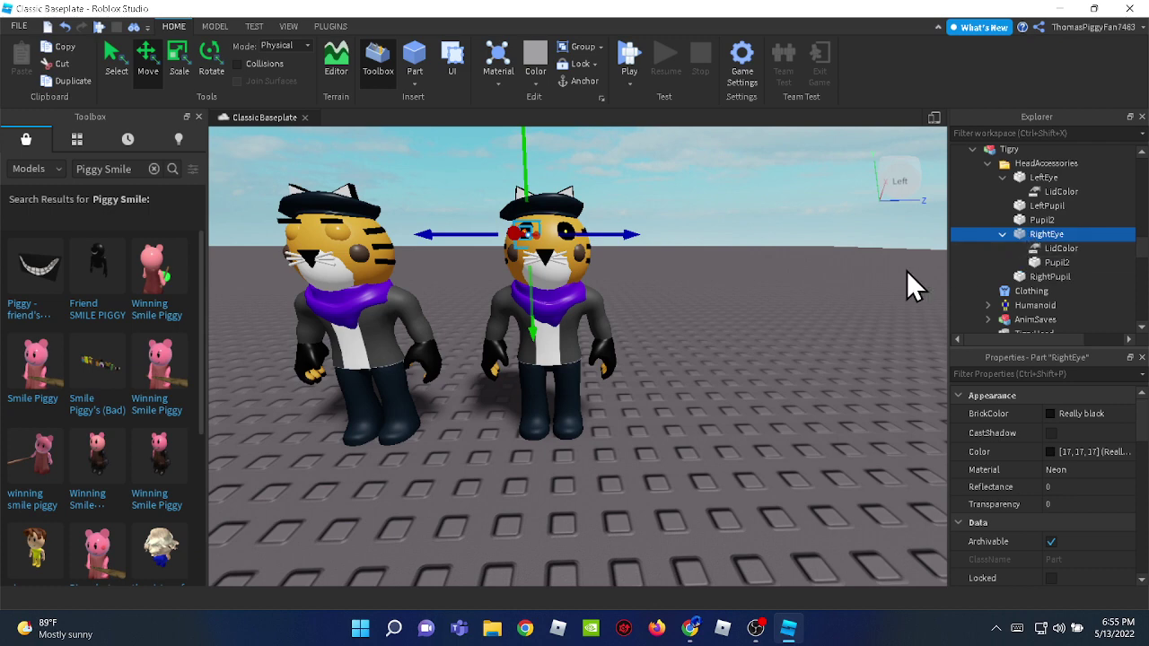
mouse_move(1049, 263)
left_mouse_down()
mouse_move(1052, 274)
mouse_move(1003, 278)
mouse_move(1032, 238)
mouse_move(1028, 261)
left_mouse_up()
left_click(918, 280)
left_click(1001, 263)
left_click(1033, 264)
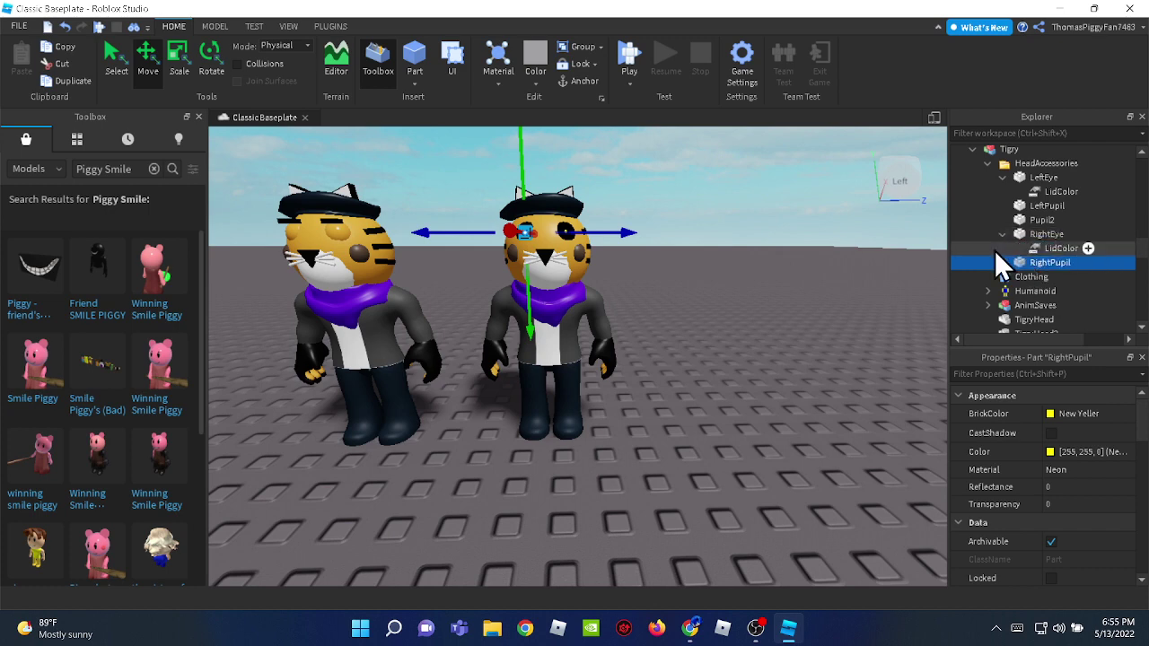
left_click(1027, 165)
left_click_drag(1042, 268, 1038, 173)
left_click(812, 263)
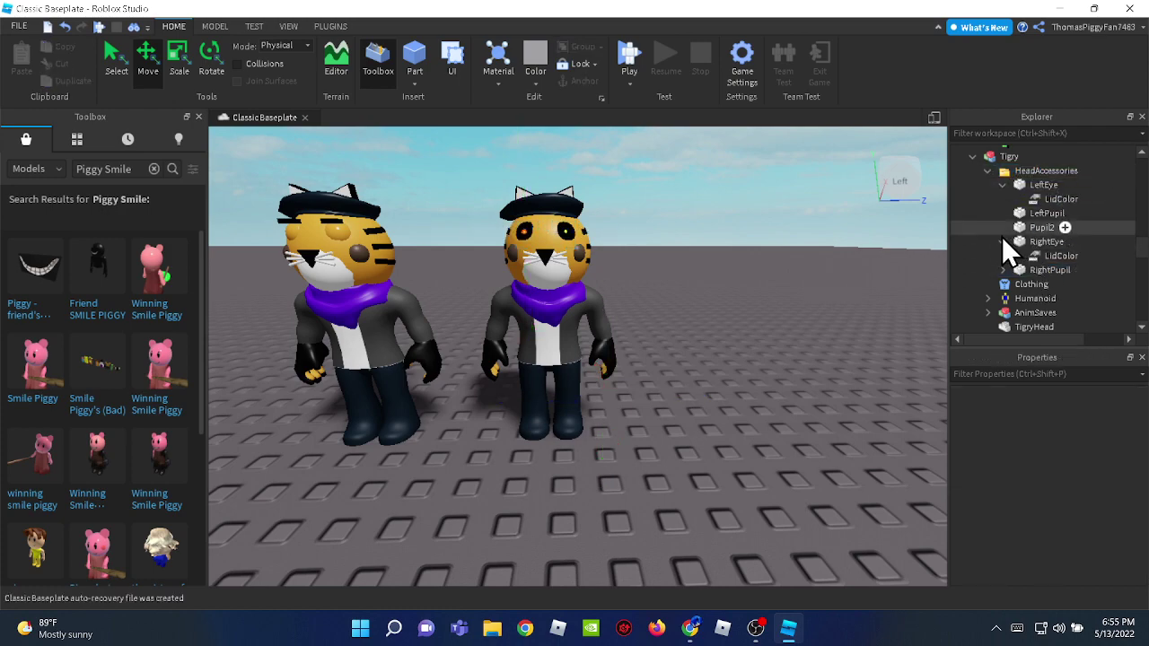
left_click(1002, 242)
- Move the white Pupil2 on the baseplate slightly closer to the second Tigry and set its BrickColor to CGA brown
scroll(897, 260, "down", 5)
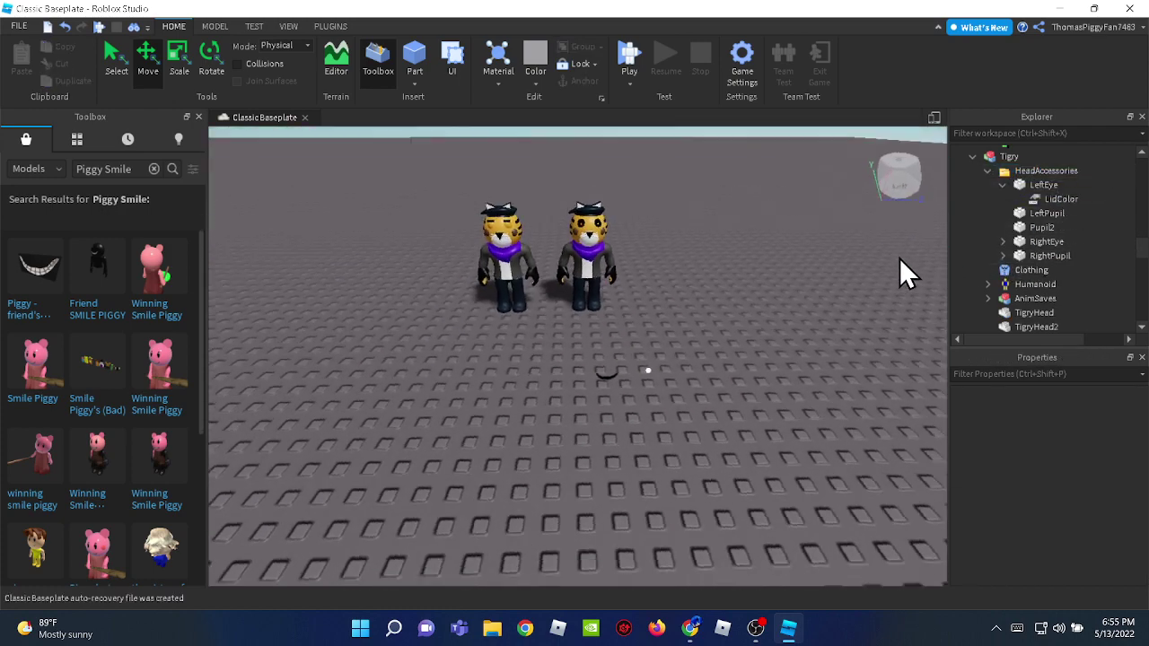
scroll(886, 253, "up", 5)
left_click(1046, 216)
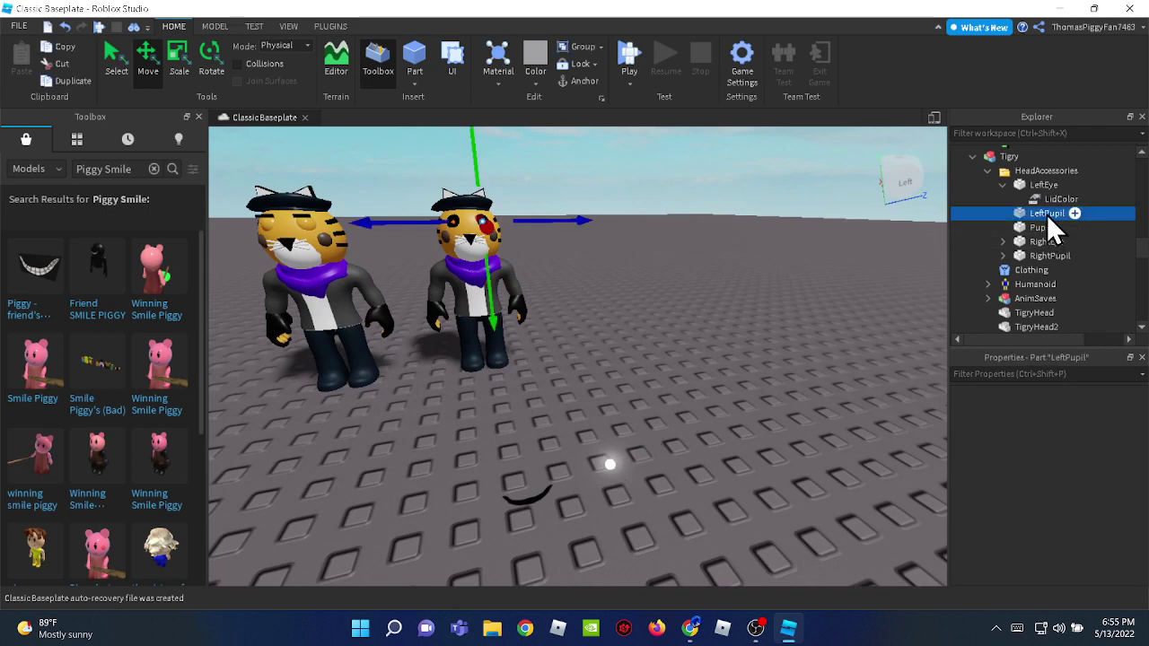
left_click(1040, 229)
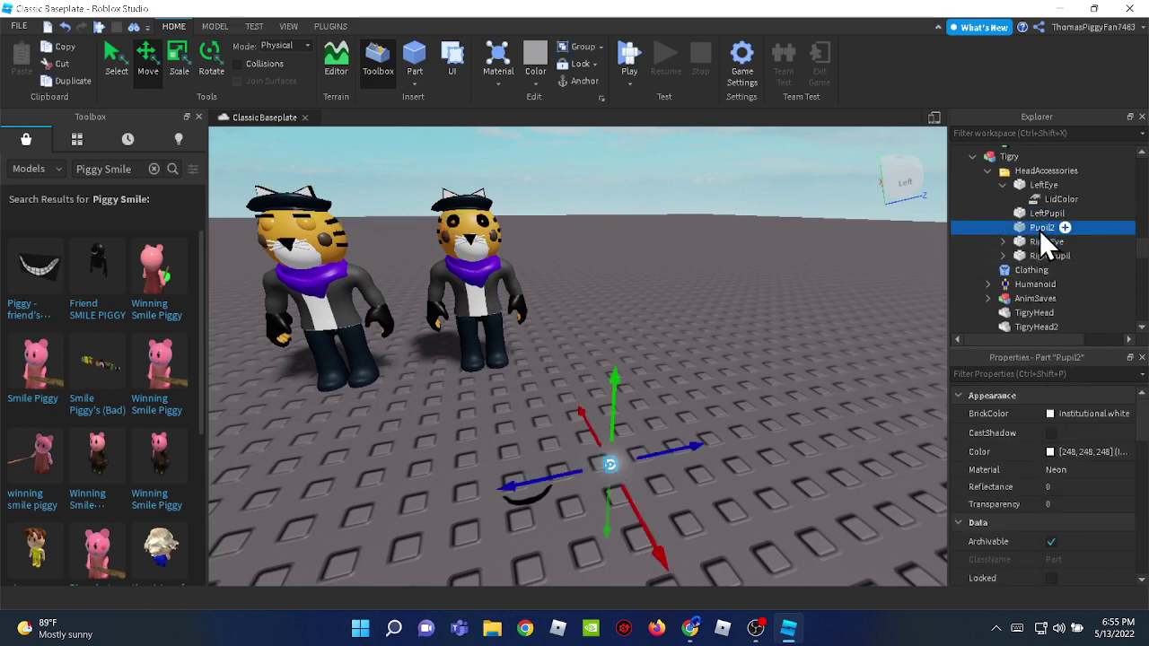
right_click_drag(853, 243, 848, 244)
left_click_drag(460, 445, 462, 442)
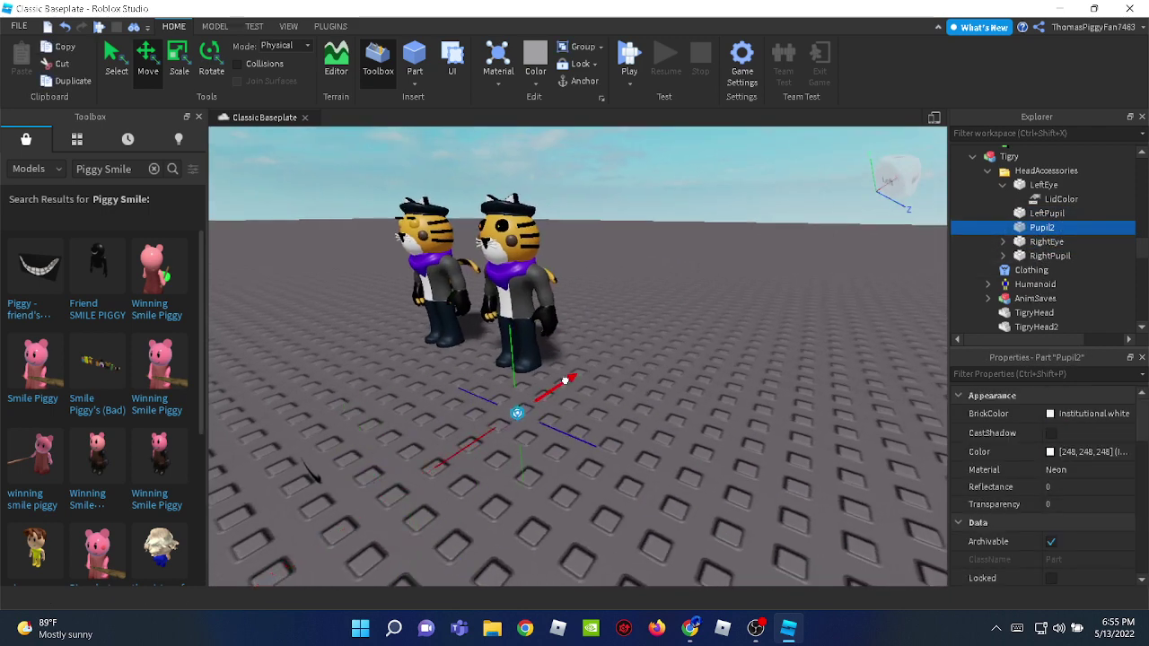
left_click(1056, 413)
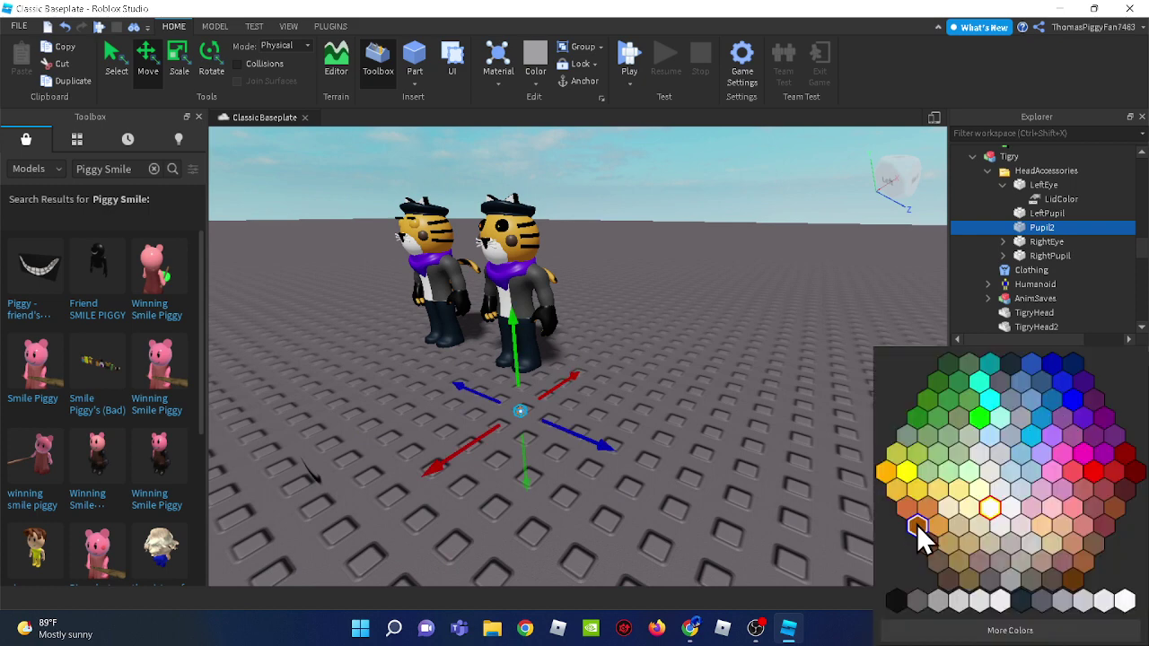
left_click(918, 526)
key("a")
right_click_drag(718, 424, 707, 424)
left_click(637, 445)
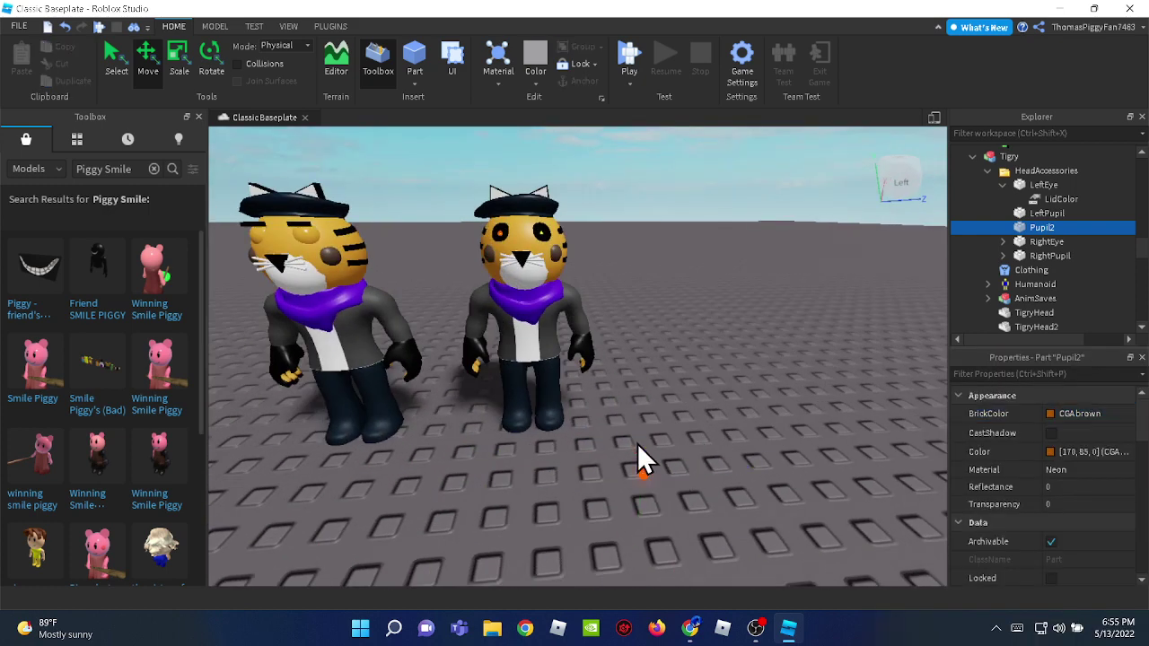
- Move the recoloured Pupil2 from the baseplate sideways, up and in toward the second Tigry's face
left_click(1039, 228)
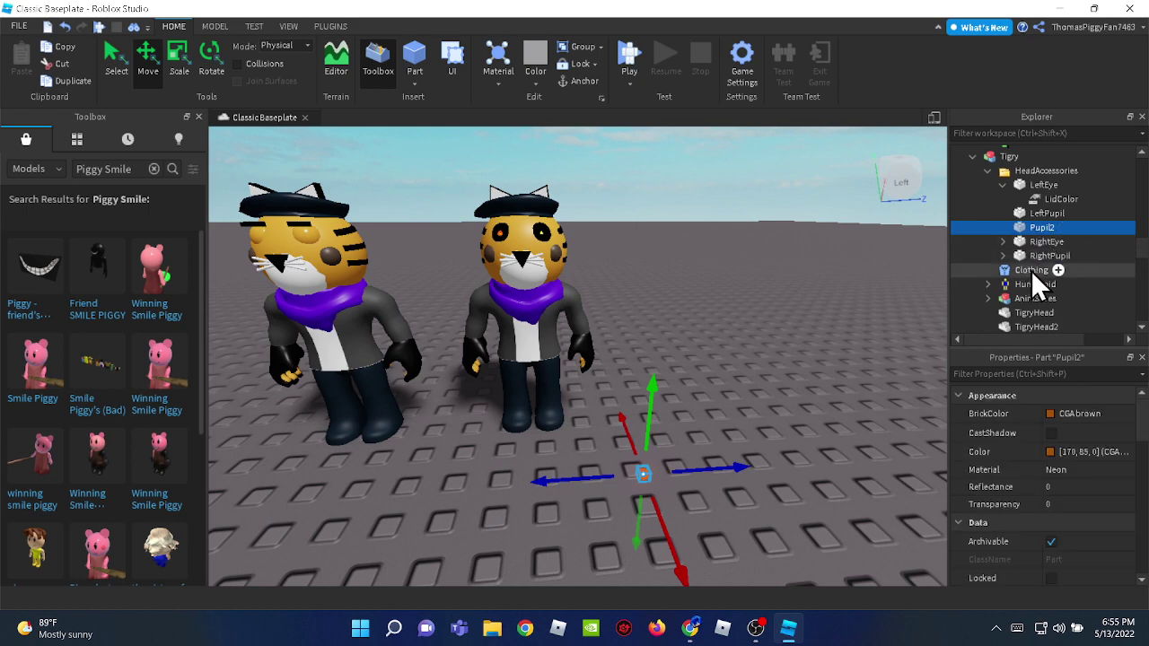
left_click_drag(614, 473, 466, 495)
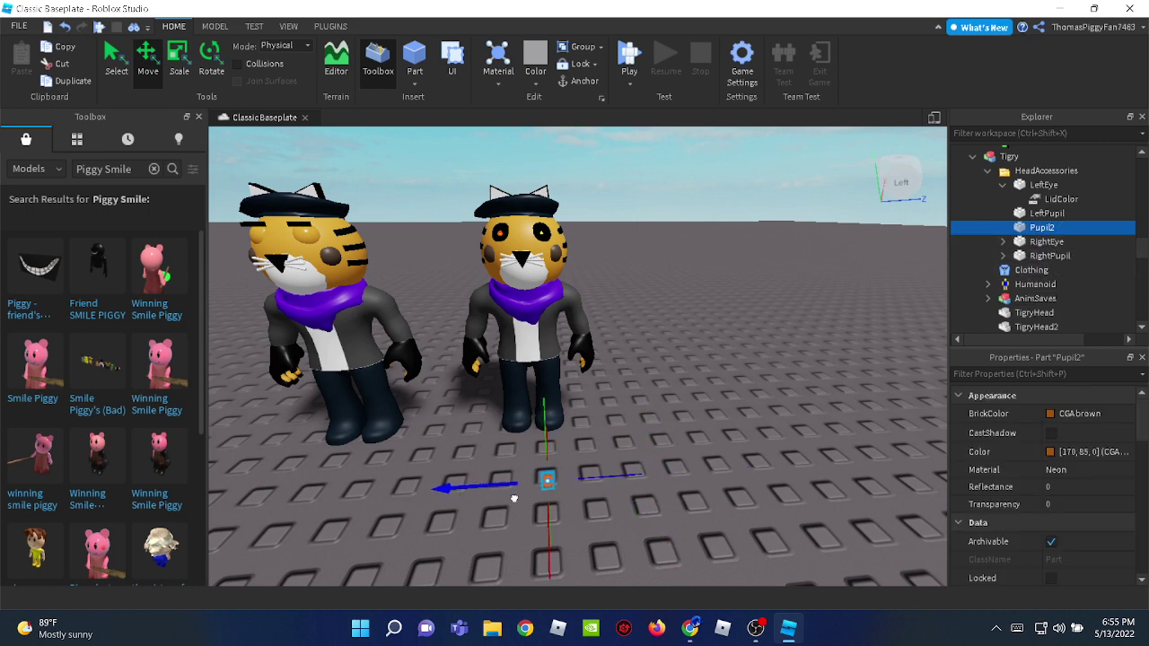
left_click_drag(551, 409, 511, 280)
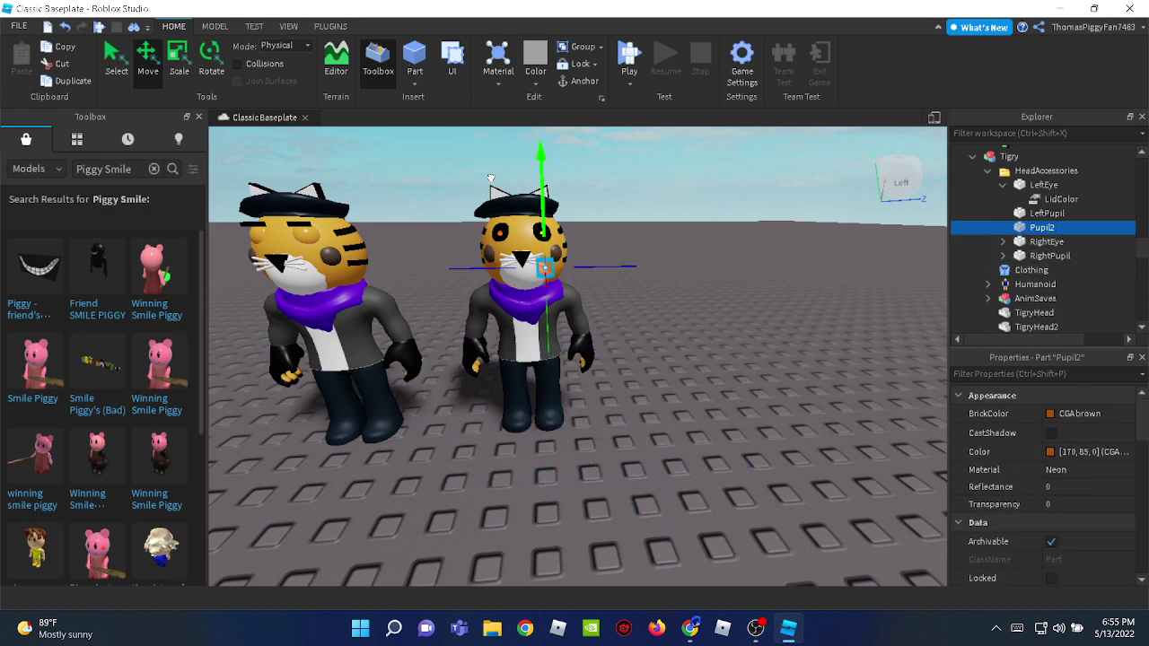
key("d")
right_click_drag(590, 225, 590, 225)
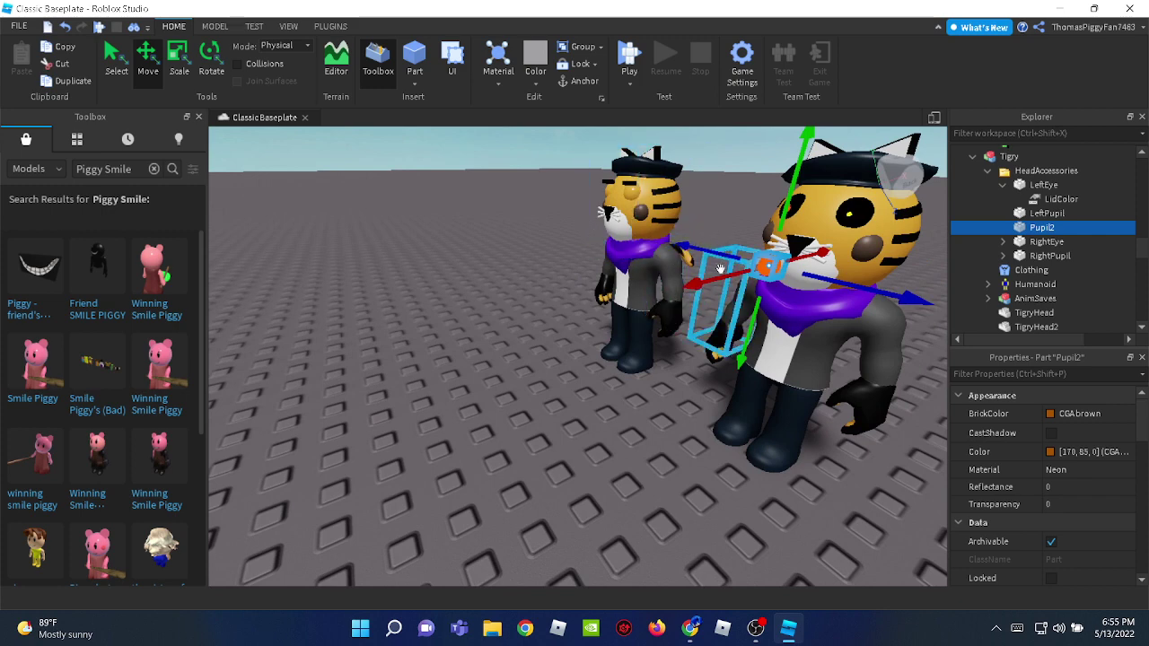
right_click_drag(720, 267, 708, 333)
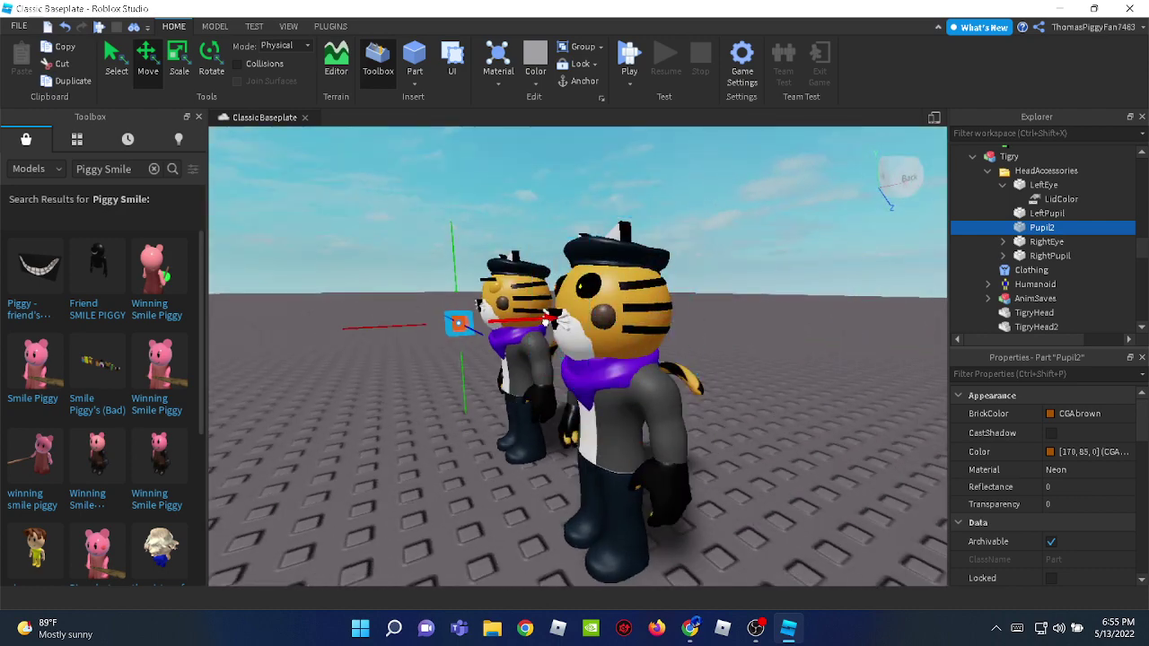
right_click_drag(656, 311, 658, 312)
- Raise Pupil2 to eye height and fit it into the second Tigry's empty black left eye
scroll(659, 312, "up", 5)
scroll(658, 310, "down", 5)
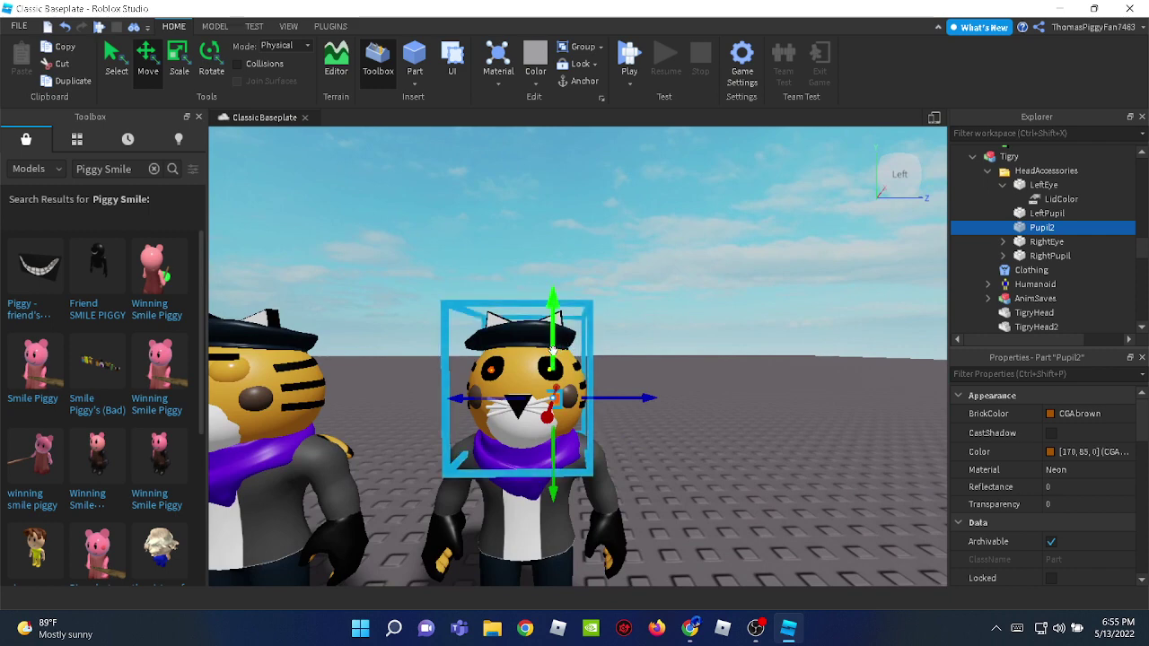
left_click_drag(553, 345, 556, 325)
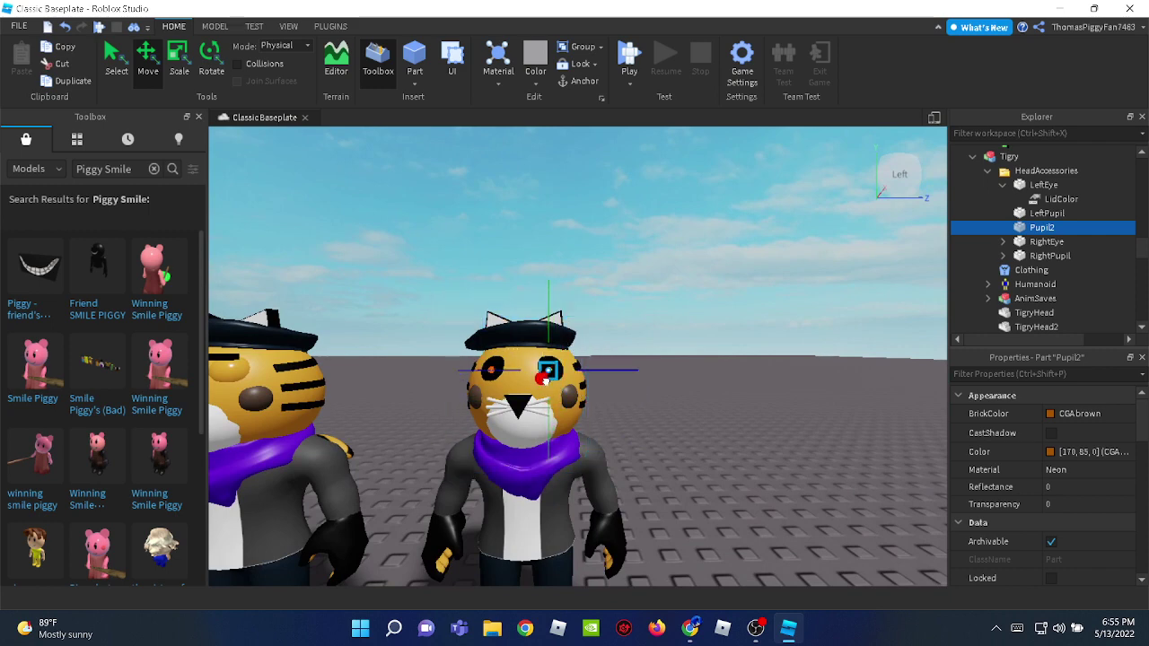
right_click_drag(544, 381, 561, 354)
scroll(562, 353, "up", 5)
scroll(561, 353, "down", 5)
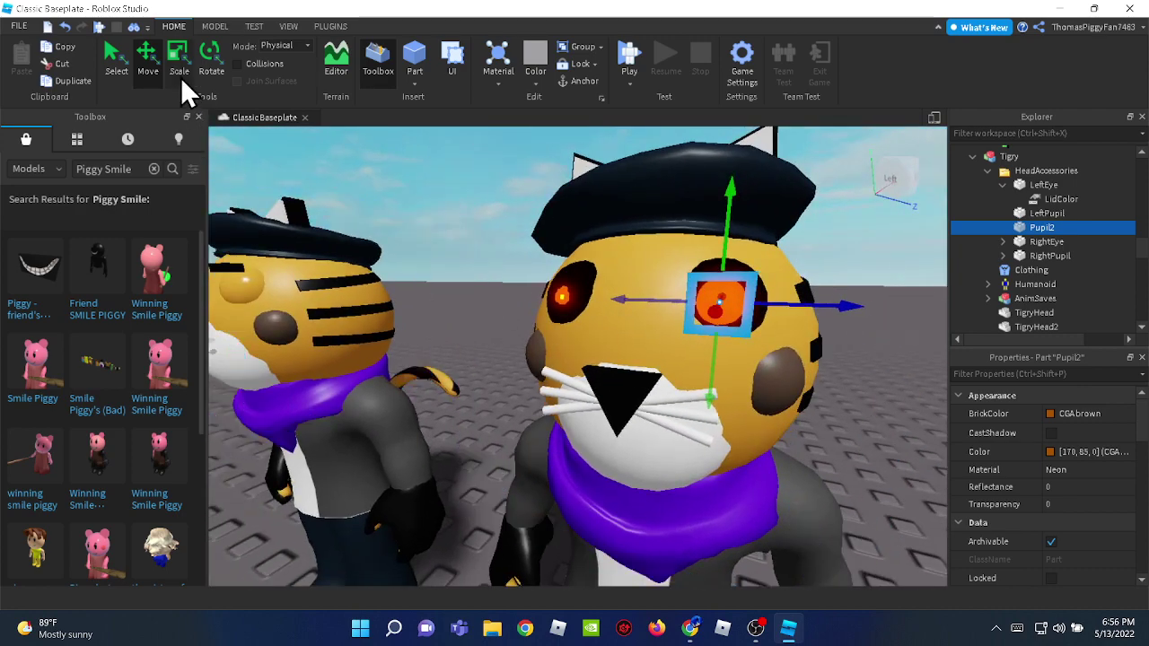
- Set the transform mode to Geometric and slightly scale Pupil2 along its depth in the left eye
left_click(284, 50)
left_click(270, 63)
left_click(179, 63)
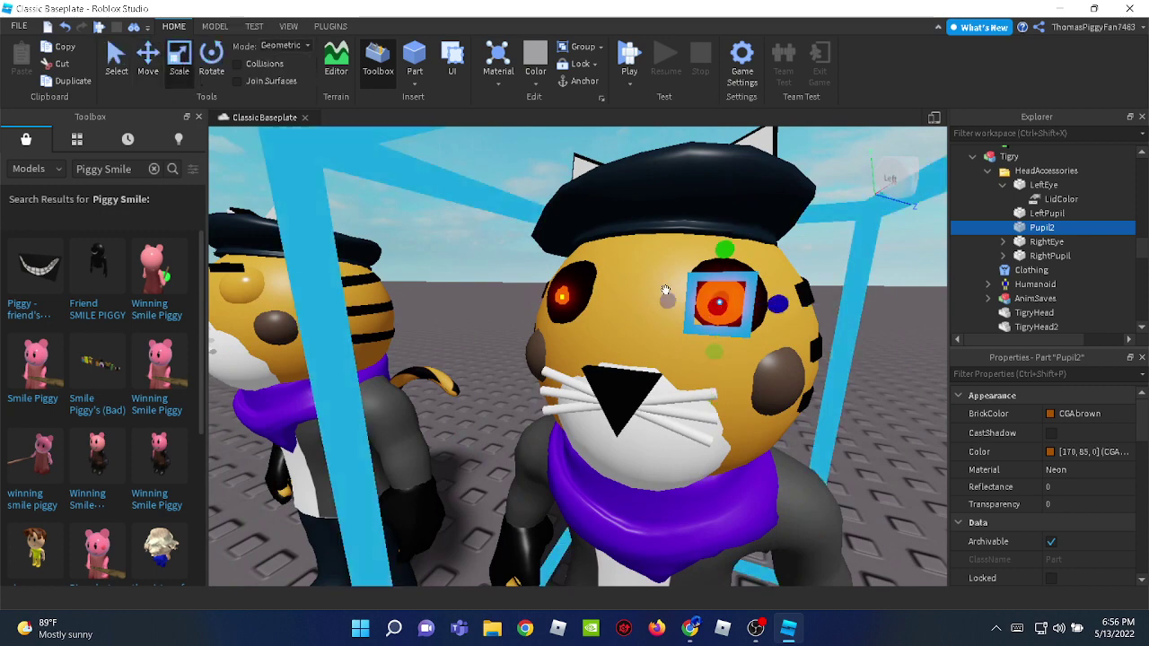
right_click_drag(712, 307, 702, 307)
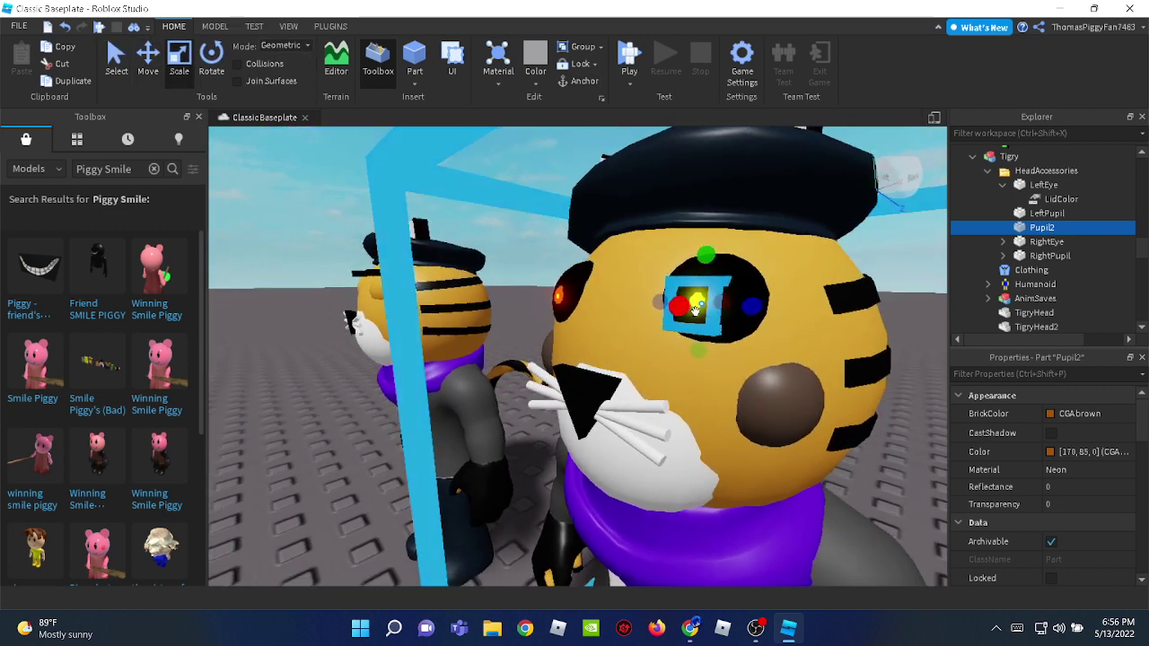
left_click_drag(683, 306, 682, 309)
right_click_drag(682, 309, 680, 310)
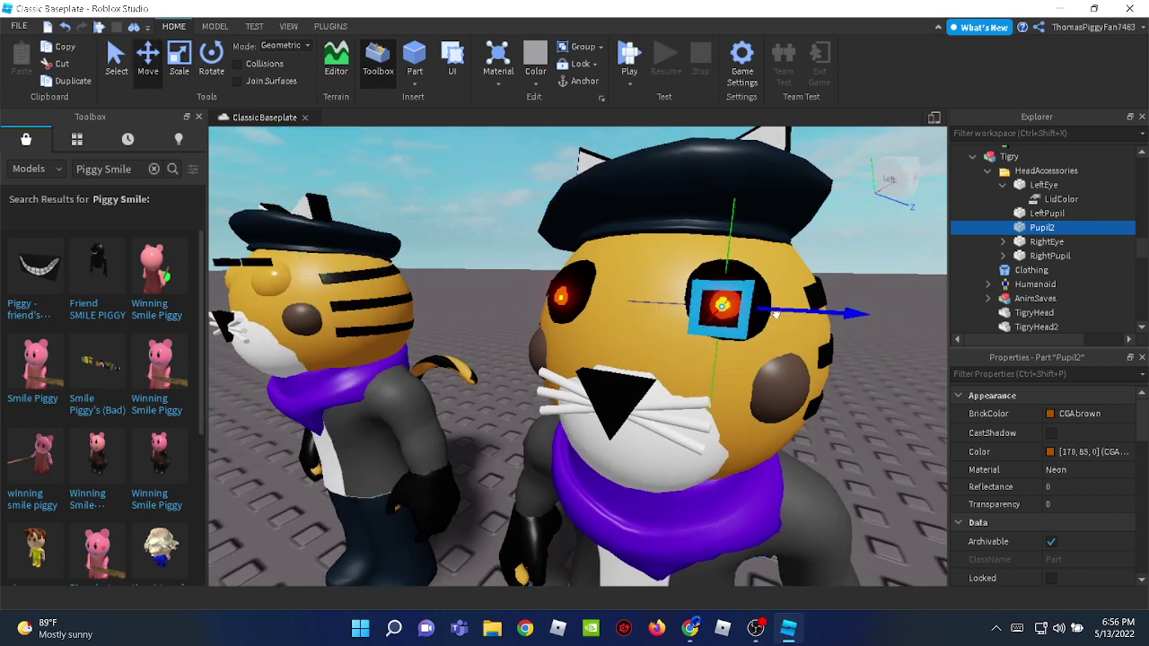
- Nudge Pupil2 sideways and along its depth to align it within the second Tigry's black left eye
left_click_drag(774, 313, 713, 318)
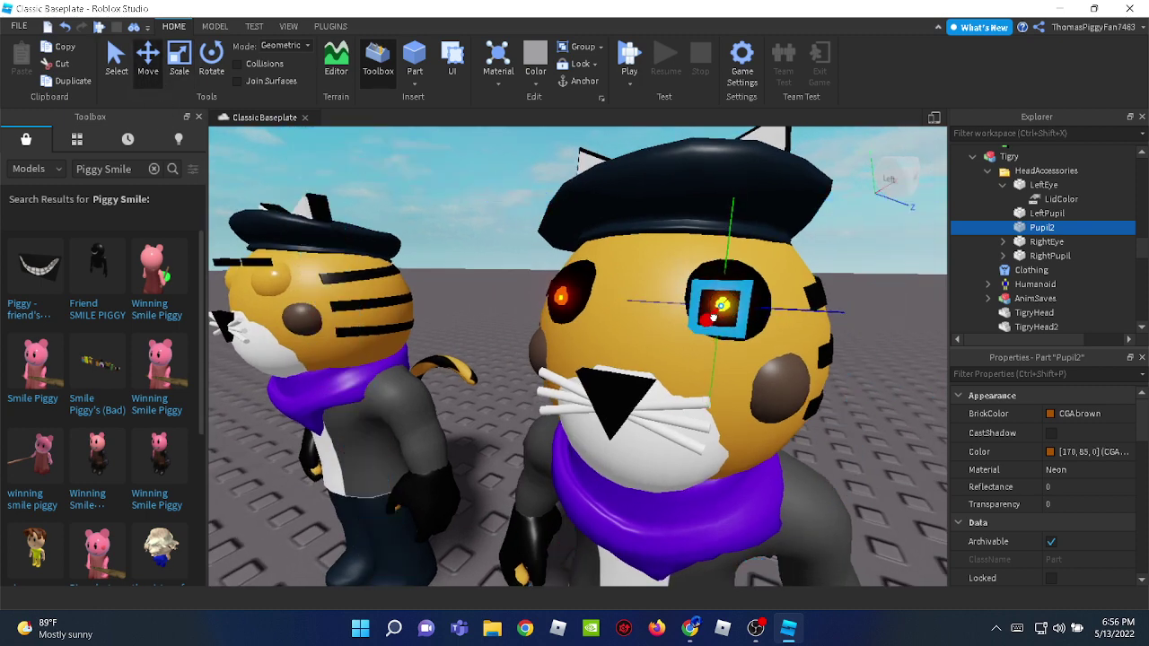
right_click_drag(713, 319, 689, 310)
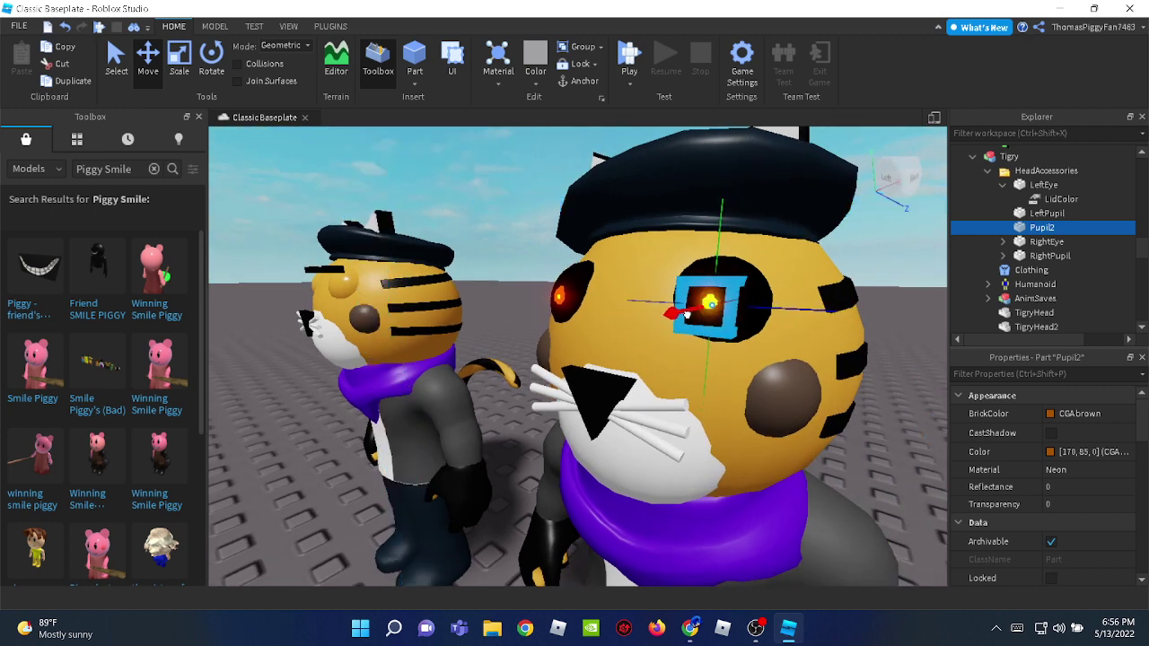
left_click_drag(687, 314, 689, 314)
right_click_drag(689, 314, 716, 314)
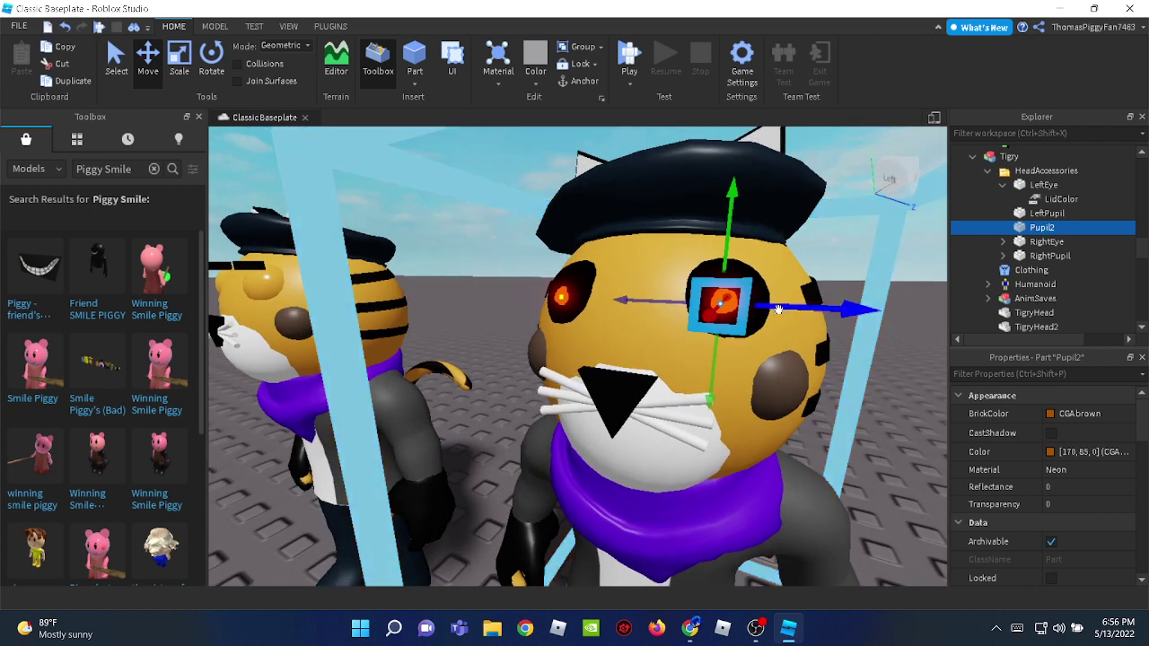
left_click_drag(782, 308, 779, 306)
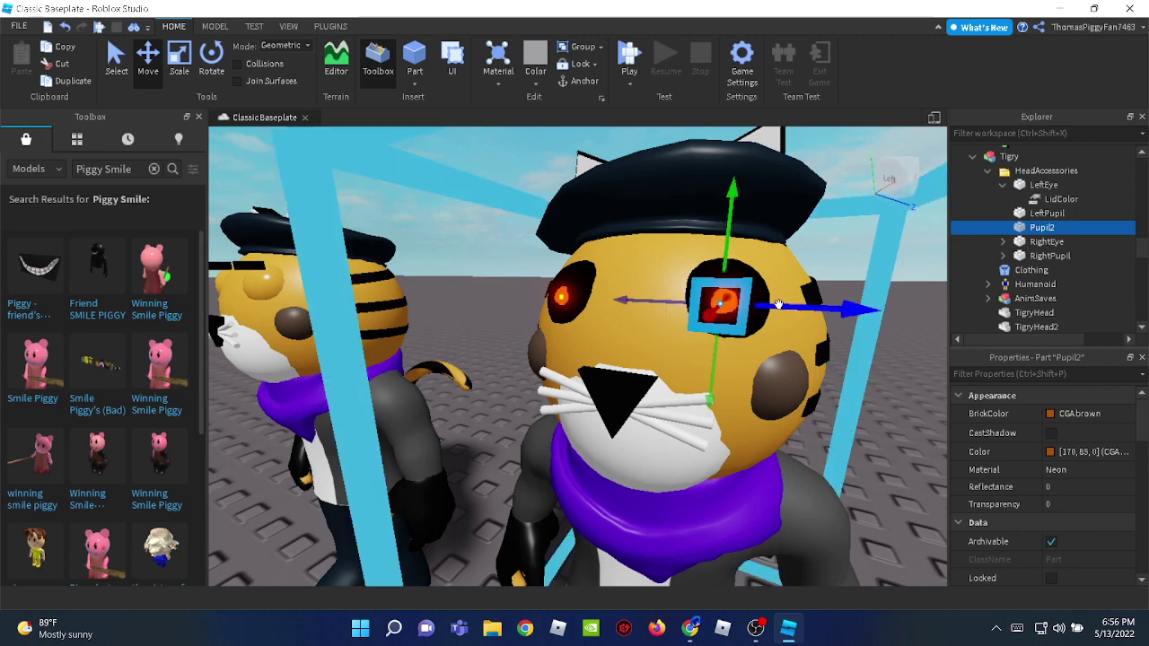
- Resize Pupil2 slightly along its depth so it fits the surface of the left eye
right_click_drag(772, 291, 577, 223)
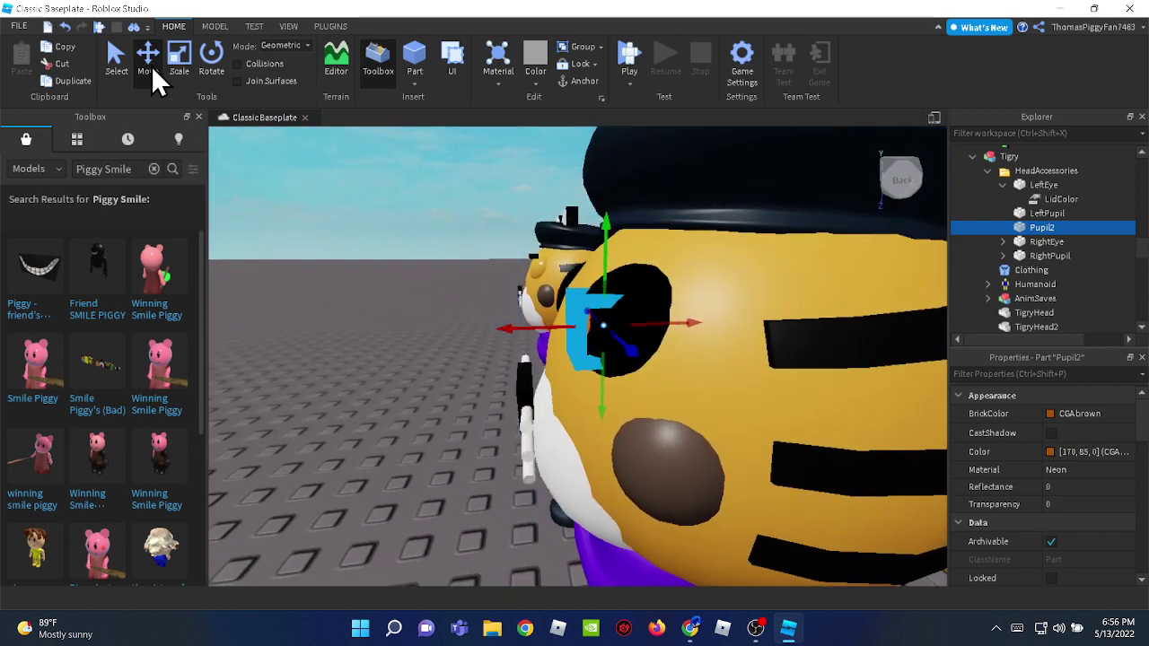
right_click_drag(503, 199, 546, 228)
left_click_drag(646, 346, 649, 348)
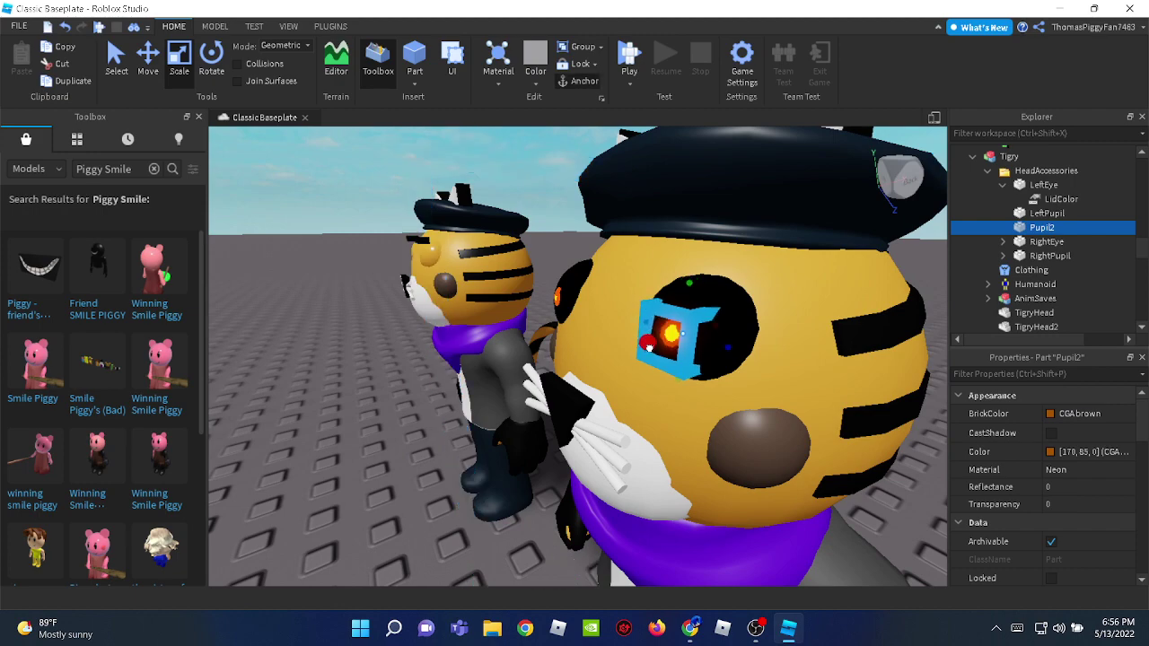
right_click_drag(648, 345, 682, 337)
left_click_drag(713, 335, 713, 334)
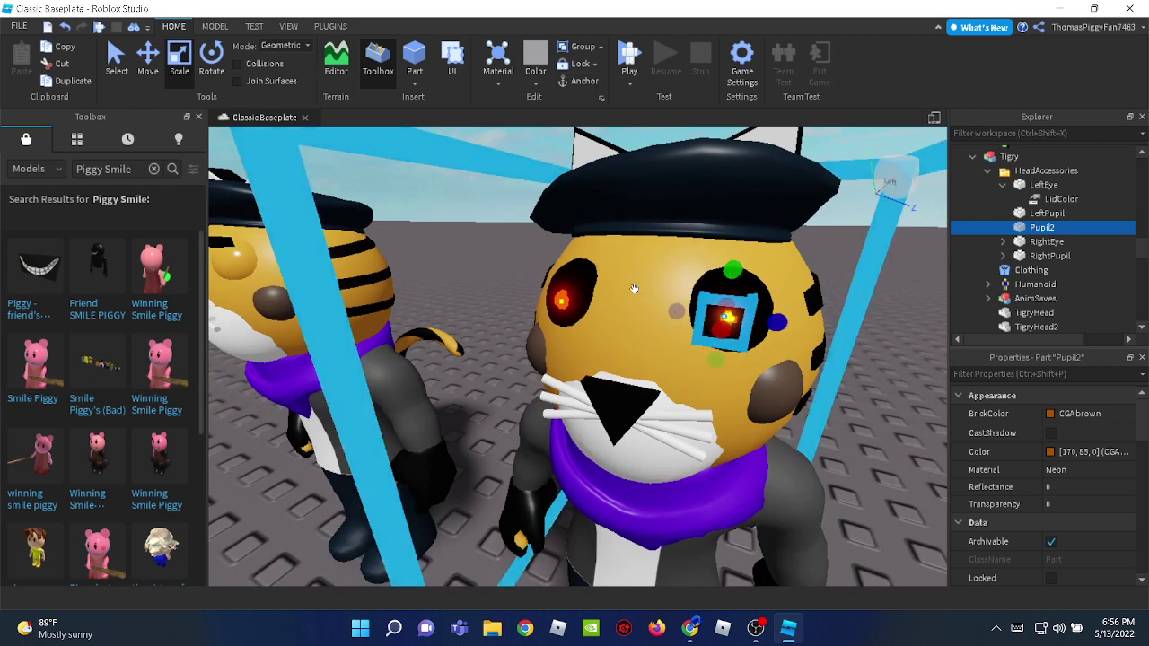
- Try shifting Pupil2 slightly along its depth in the left eye and undo the last change
left_click(141, 67)
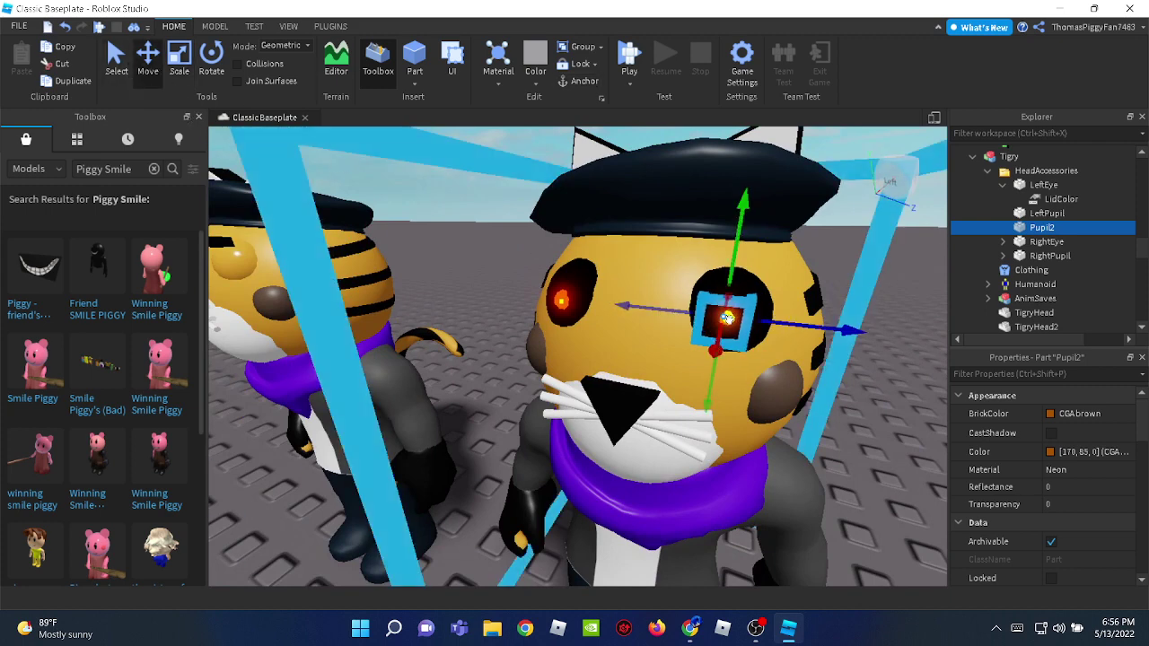
left_click_drag(720, 334, 721, 336)
key("d")
right_click_drag(805, 336, 692, 363)
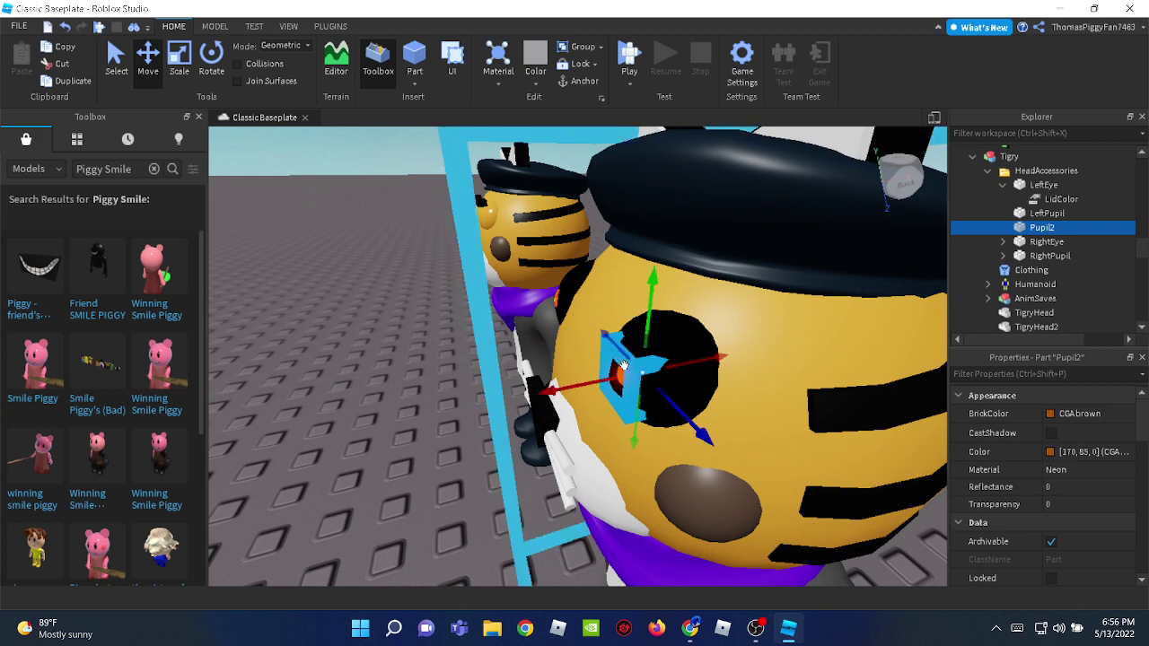
left_click(381, 380)
right_click_drag(381, 380, 378, 381)
left_click(64, 28)
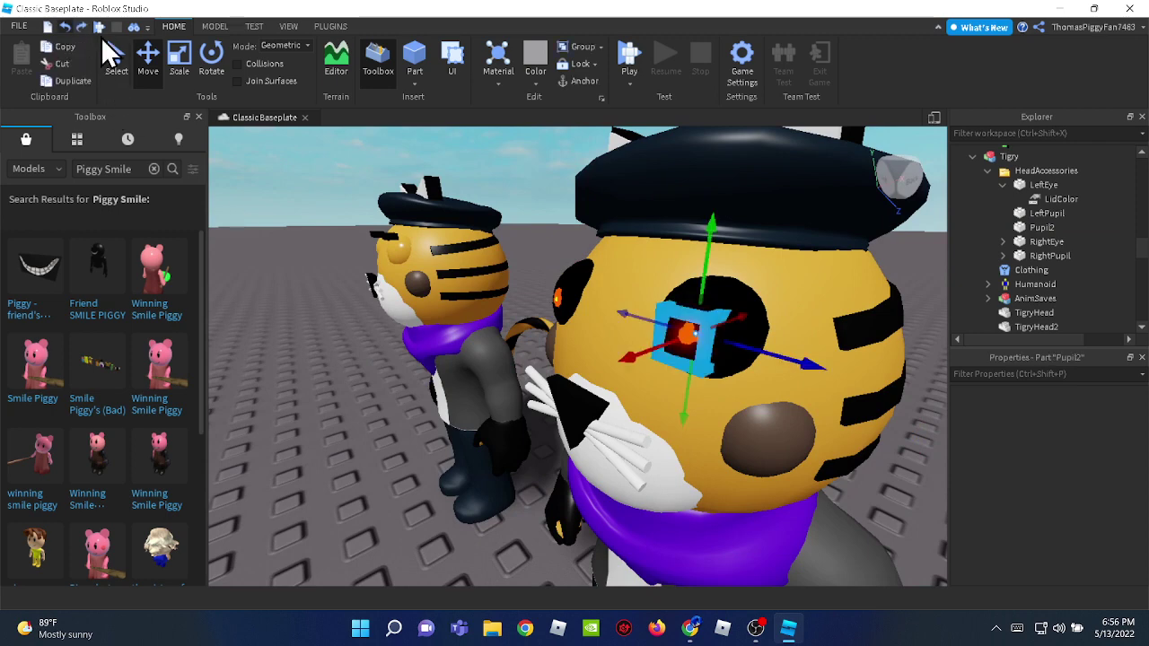
- Fine-tune the size of Pupil2 and adjust its height in the left eye
left_click(178, 59)
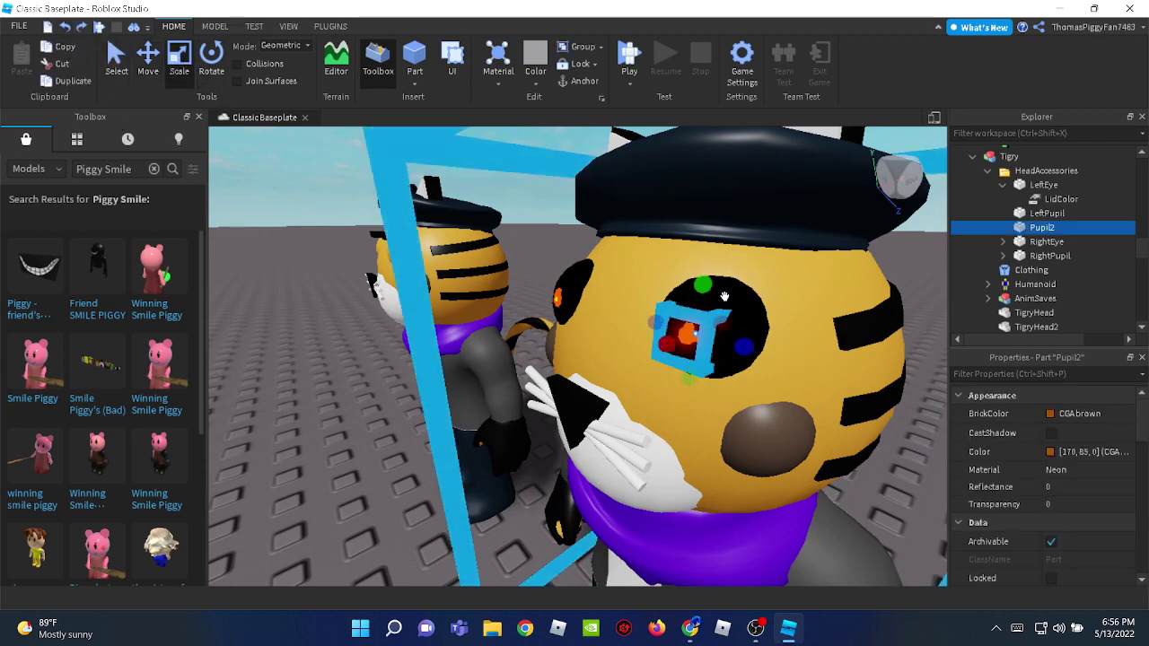
left_click(141, 63)
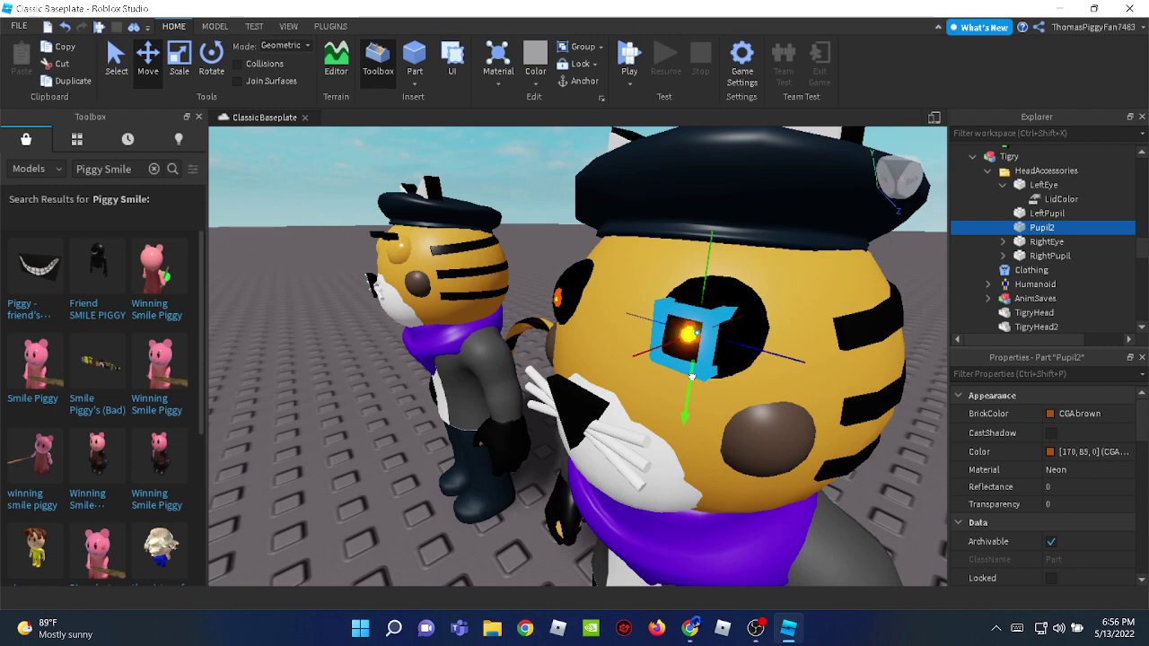
left_click(359, 403)
- Examine the second Tigry's two glowing eyes from the front, close up and from a distance
key("a")
right_click_drag(359, 403, 358, 400)
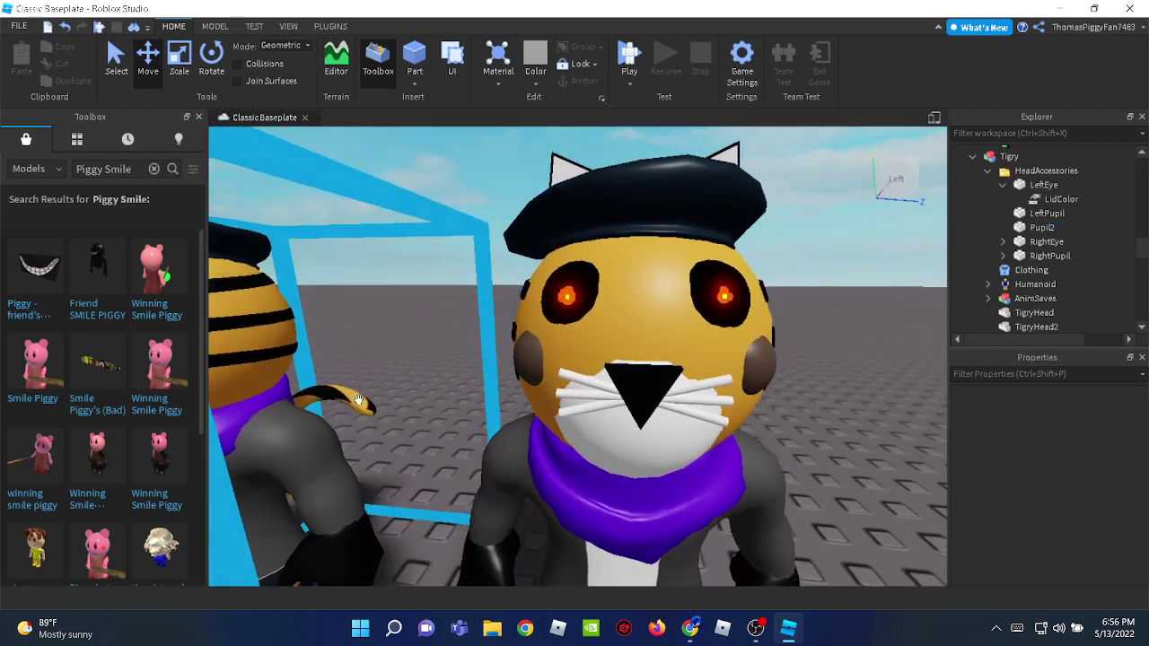
scroll(703, 440, "down", 6)
scroll(704, 440, "up", 8)
right_click_drag(704, 440, 703, 439)
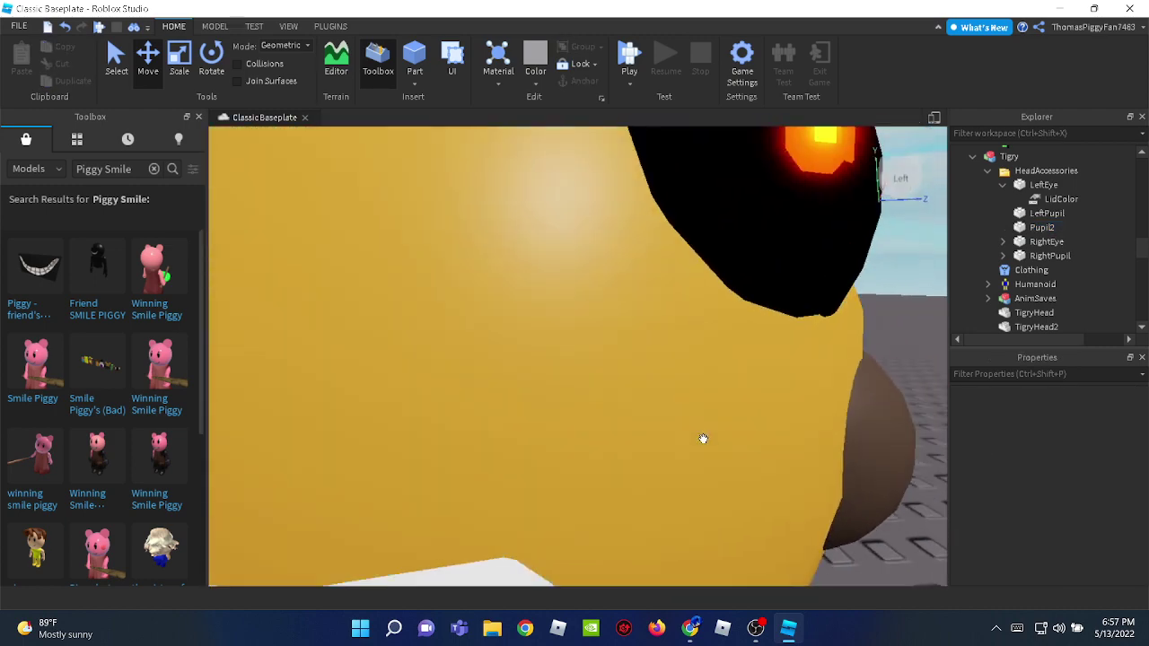
scroll(703, 438, "down", 10)
scroll(882, 350, "up", 12)
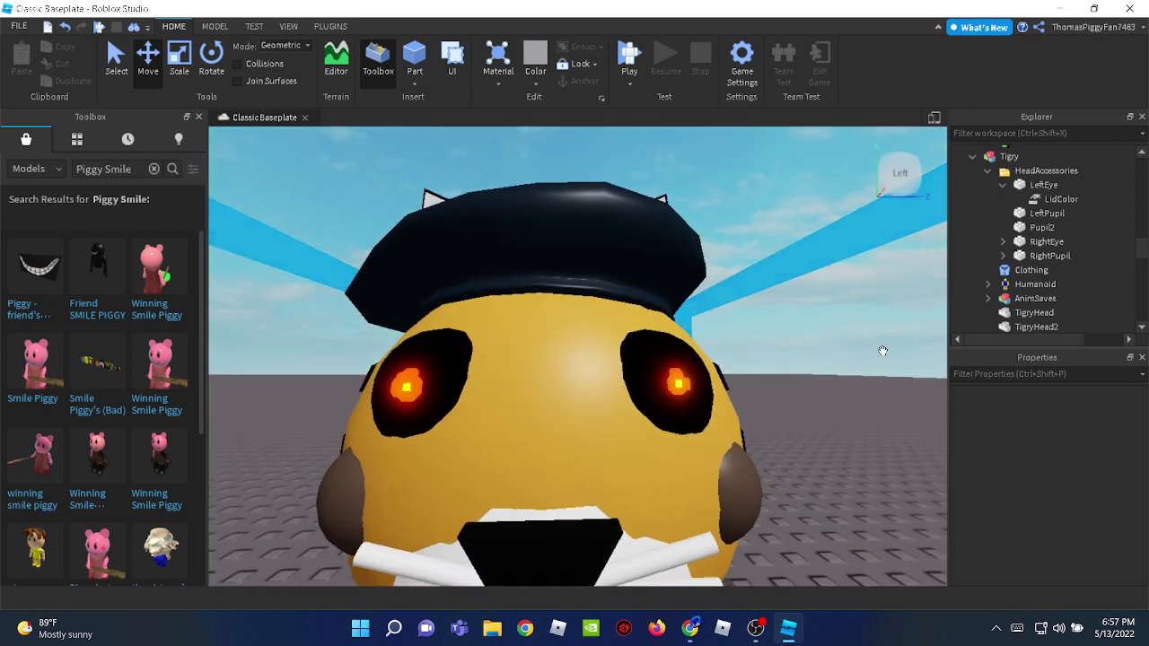
- Select RightPupil in the second Tigry's HeadAccessories and nudge it slightly inward toward the nose
left_click(1032, 244)
left_click(1030, 268)
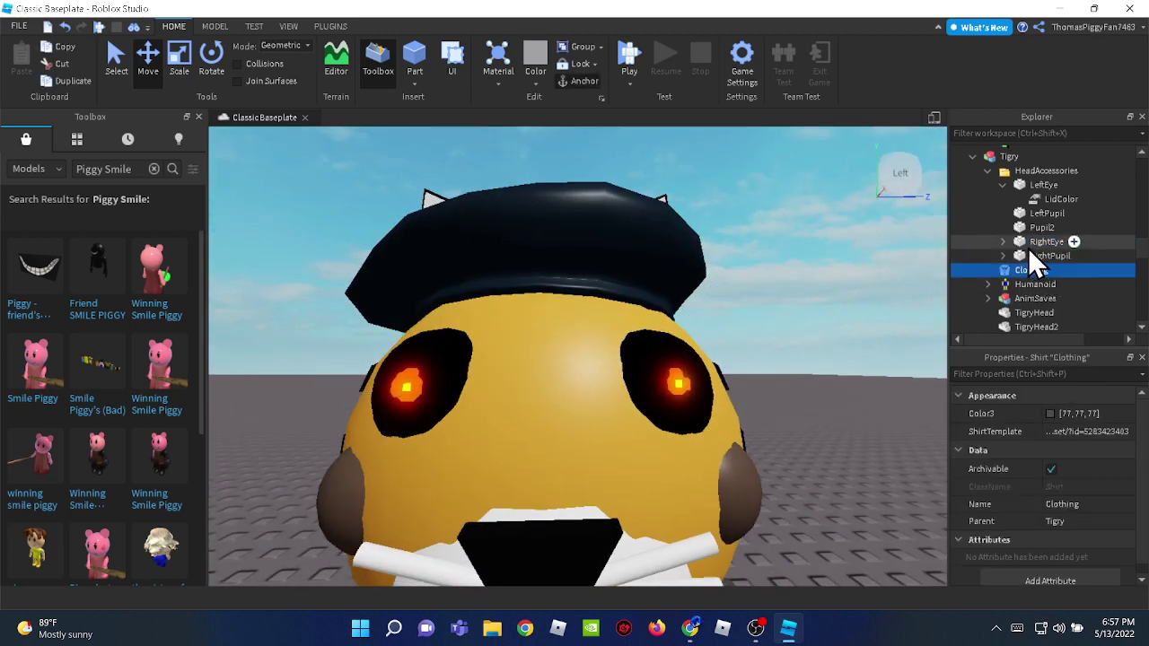
left_click(1030, 246)
left_click(1033, 260)
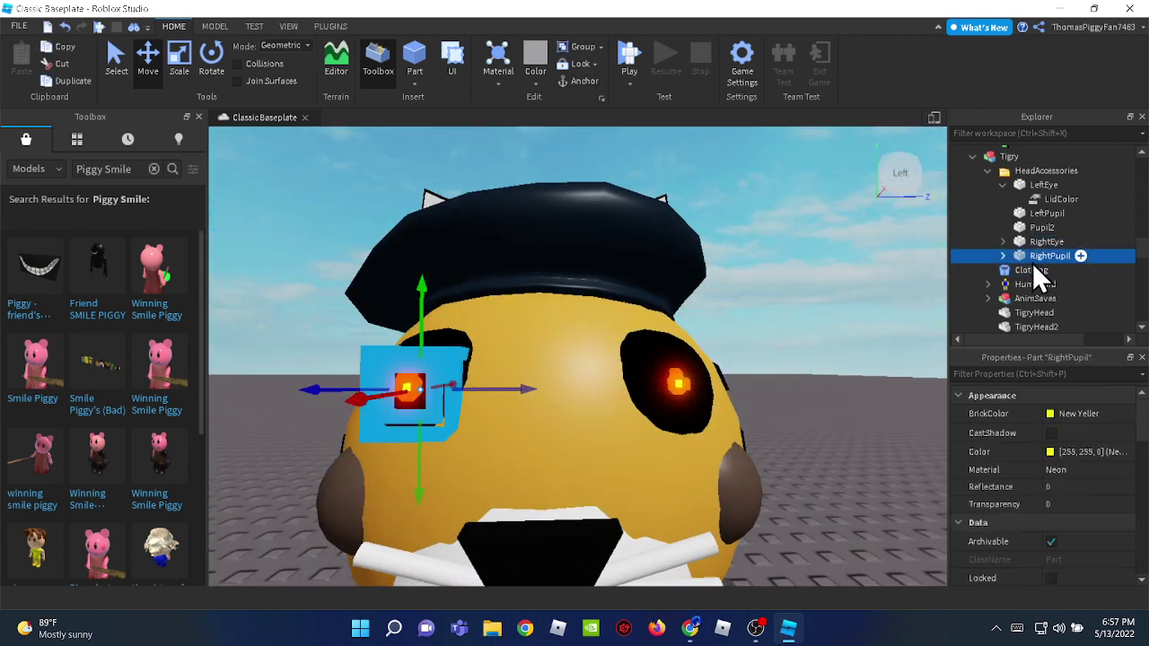
left_click(1037, 244)
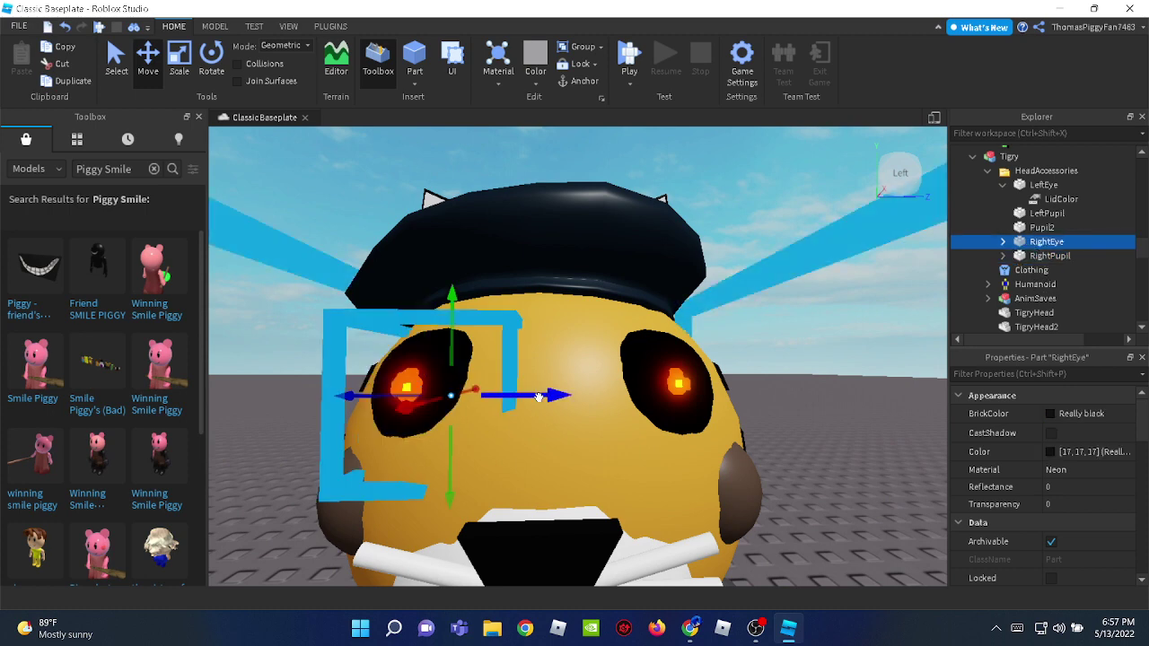
left_click(1025, 257)
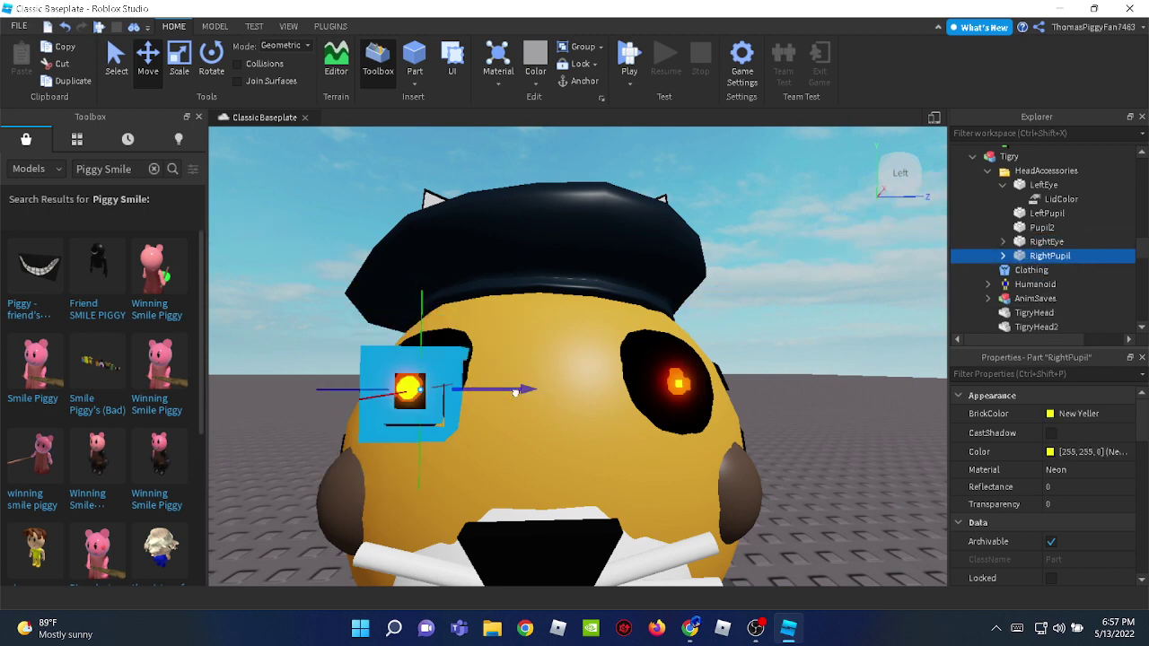
mouse_move(520, 393)
left_mouse_down()
mouse_move(560, 392)
mouse_move(521, 389)
left_mouse_up()
left_click(706, 384)
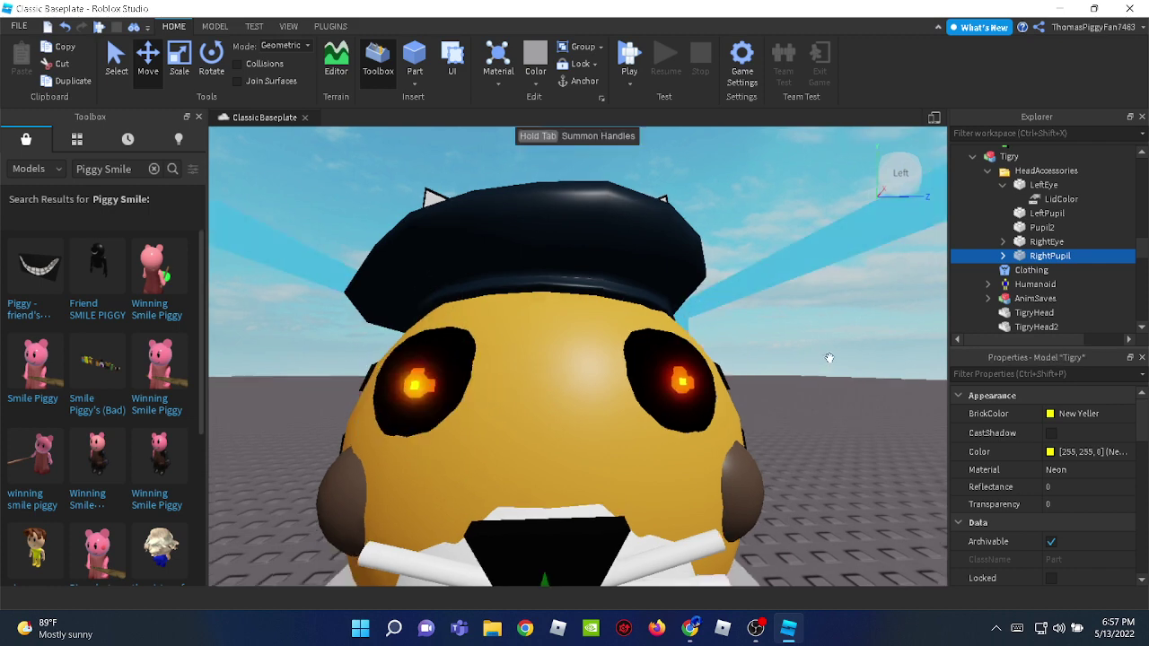
right_click_drag(828, 359, 831, 362)
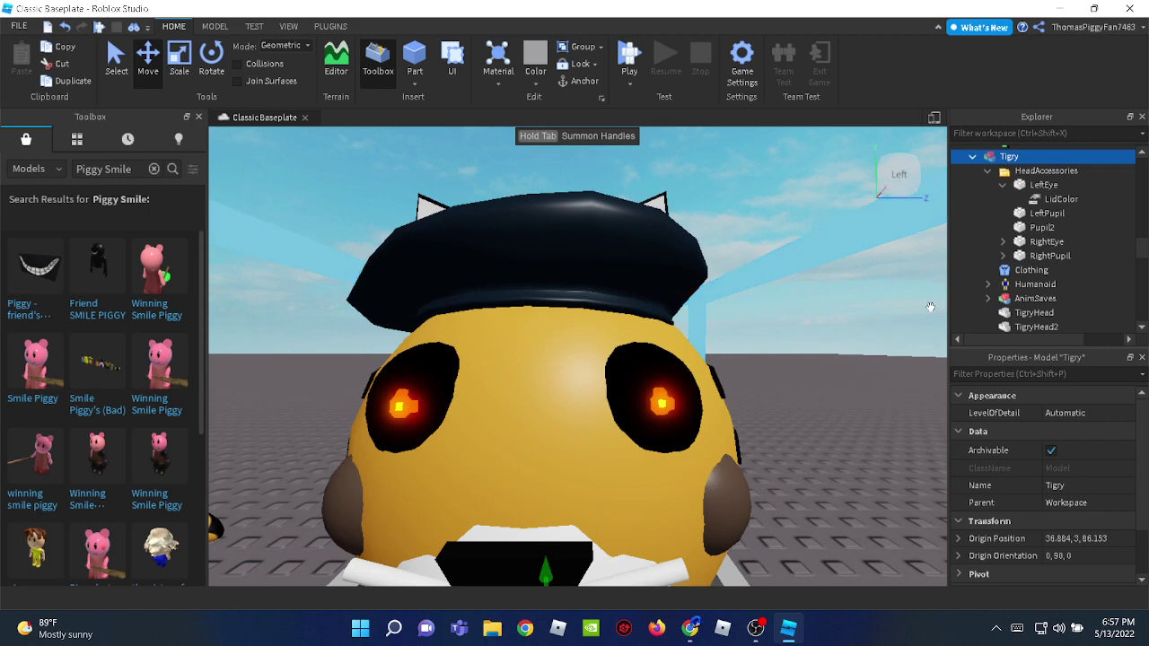
- Nest Pupil2 under LeftPupil in the second Tigry's HeadAccessories folder
left_click(1039, 213)
left_click(1003, 185)
scroll(672, 392, "down", 5)
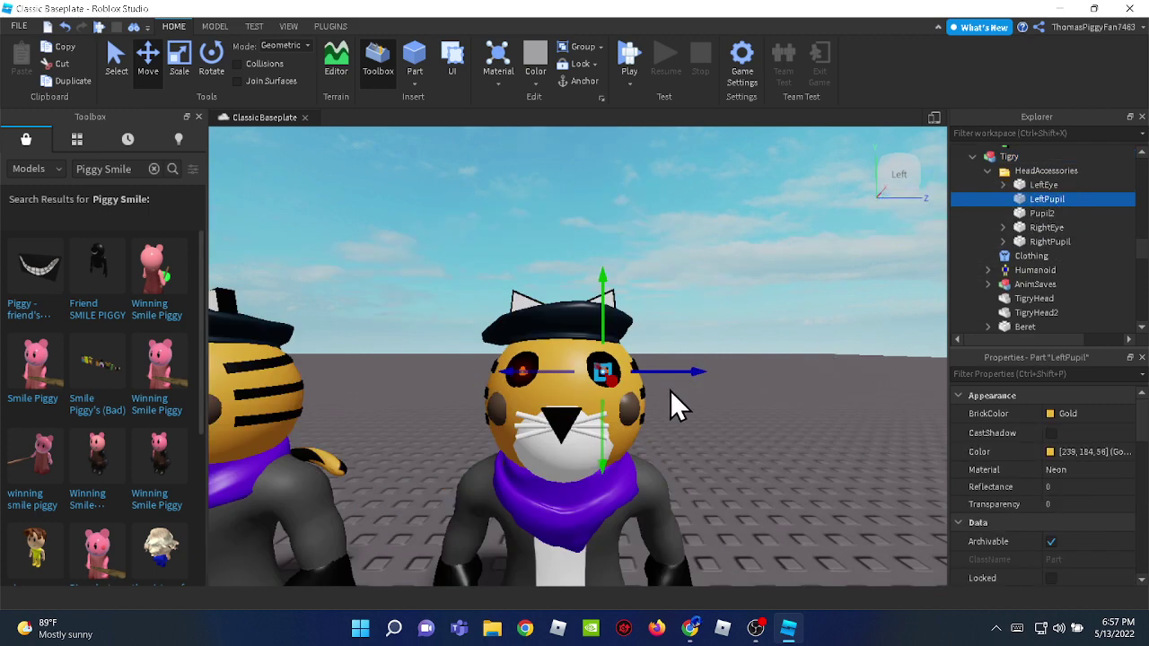
key("f")
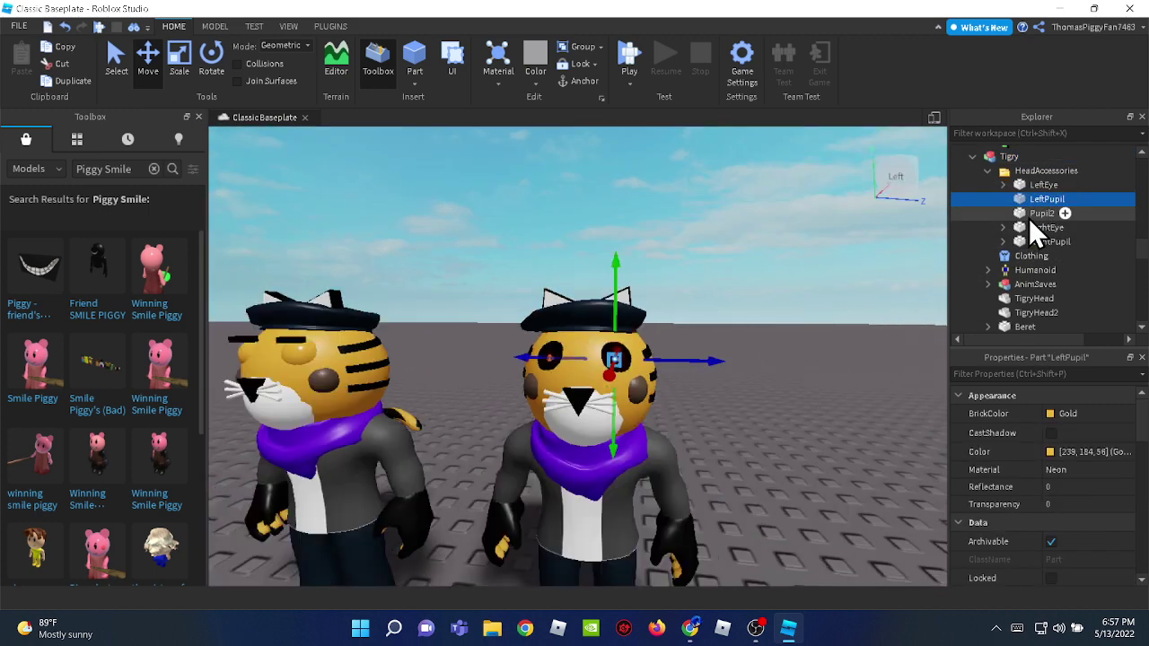
left_click_drag(1030, 220, 1030, 199)
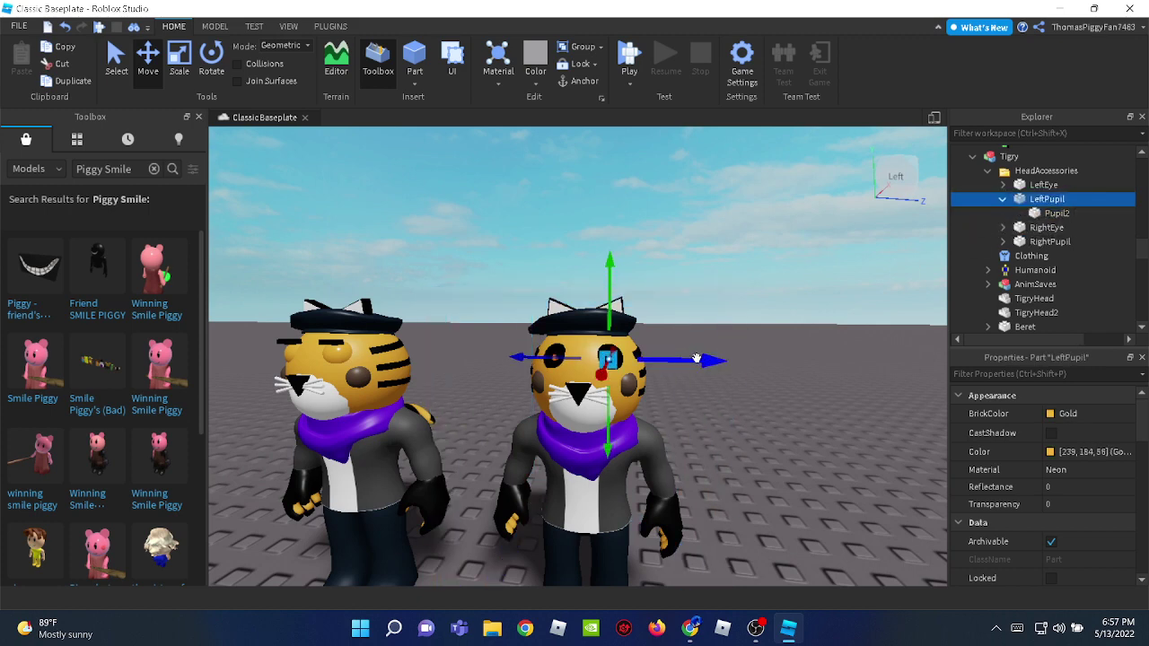
key("f")
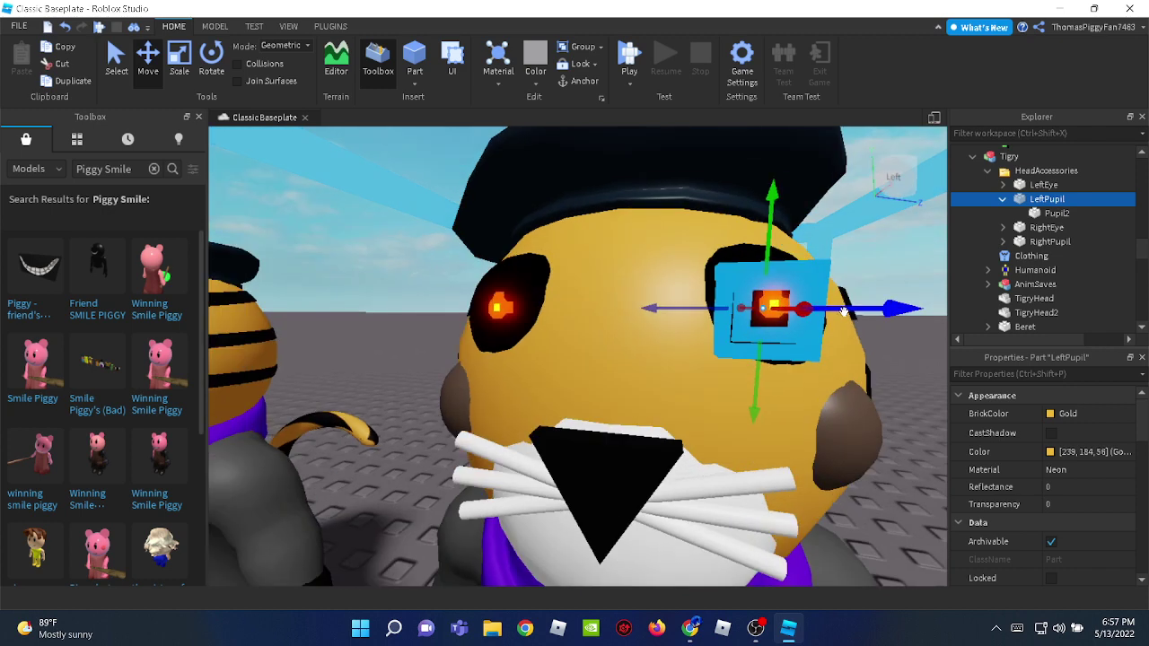
- Nudge LeftPupil slightly sideways in the left eye and check the face from several distances
left_click_drag(839, 311, 839, 310)
scroll(847, 415, "down", 5)
left_click(847, 415)
scroll(847, 416, "up", 5)
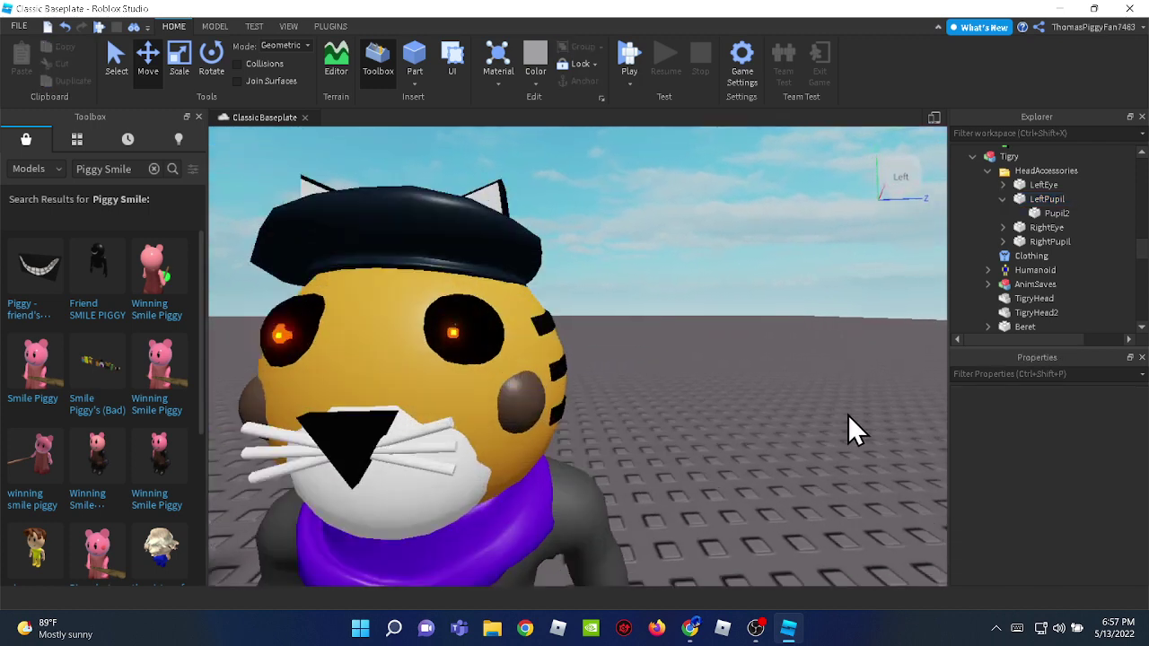
scroll(848, 414, "down", 3)
scroll(847, 414, "up", 4)
scroll(847, 415, "down", 5)
scroll(724, 364, "down", 2)
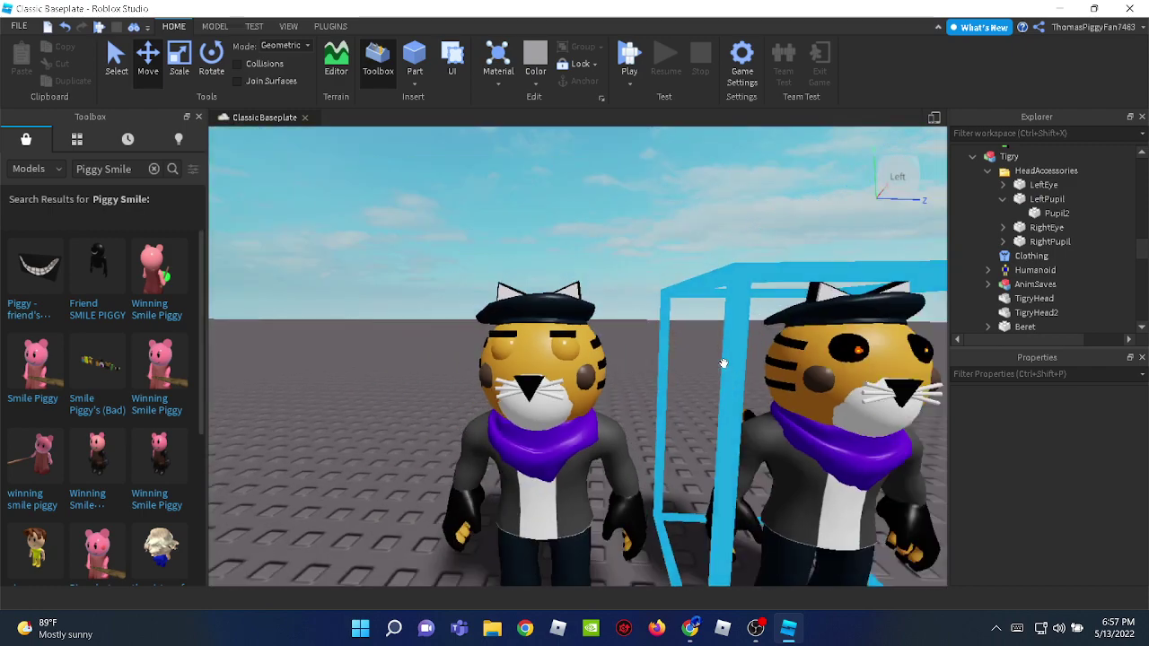
scroll(723, 363, "down", 2)
key("d")
- Undo the LeftPupil nudge and the nesting of Pupil2 under LeftPupil
right_click(513, 222)
left_click(828, 282)
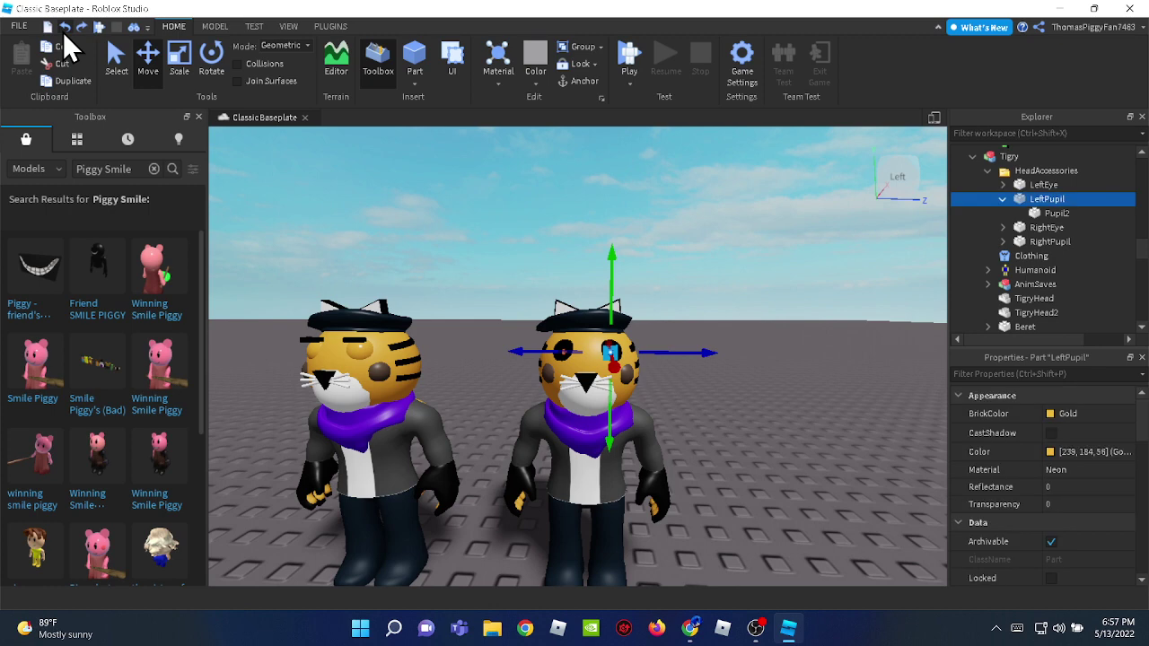
left_click(63, 33)
left_click(64, 33)
left_click(64, 33)
right_click(799, 279)
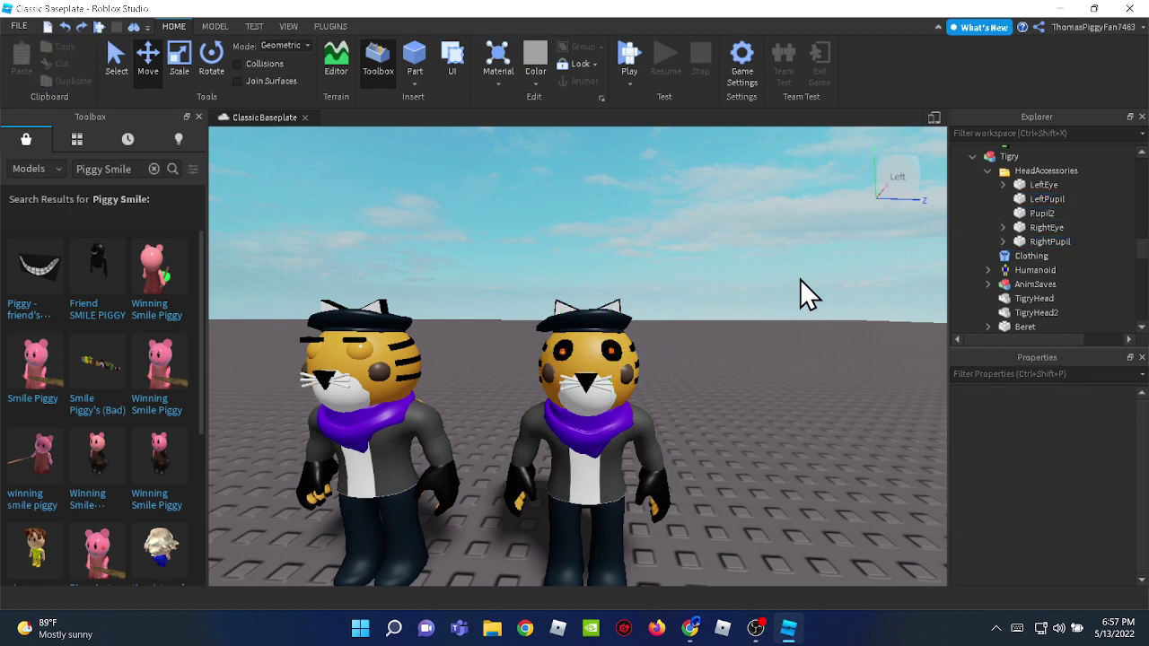
left_click(80, 25)
left_click(692, 261)
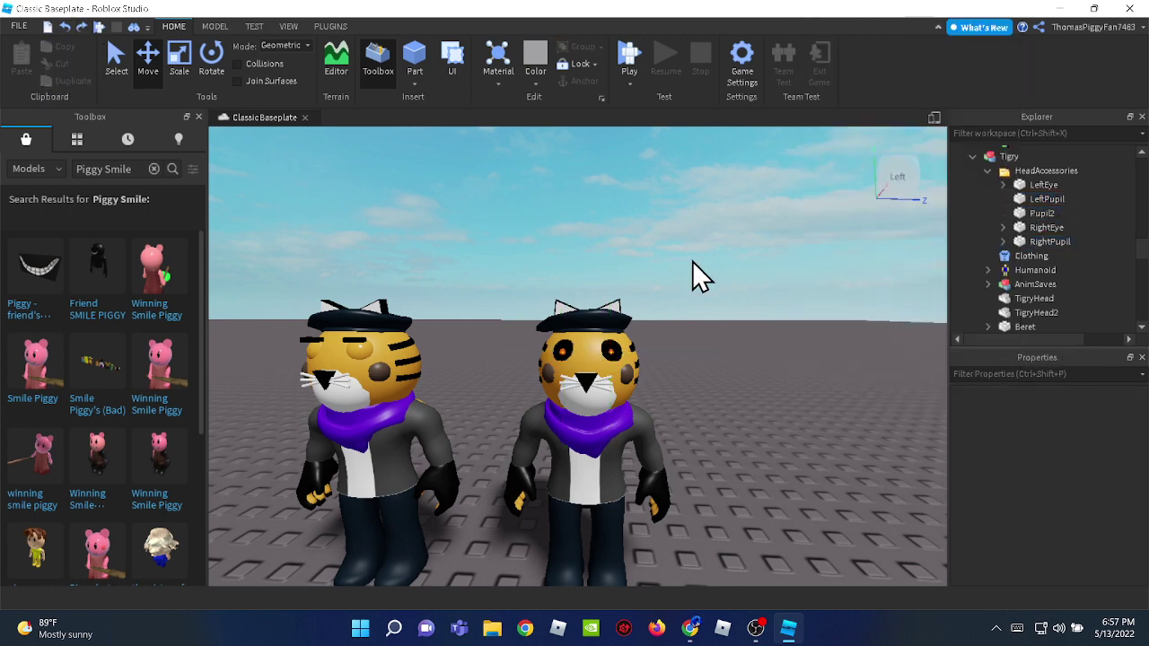
- Move the black smiling Mouth part across the baseplate closer to the second Tigry
scroll(692, 261, "down", 4)
scroll(692, 263, "up", 2)
right_click_drag(692, 263, 603, 439)
scroll(603, 438, "down", 3)
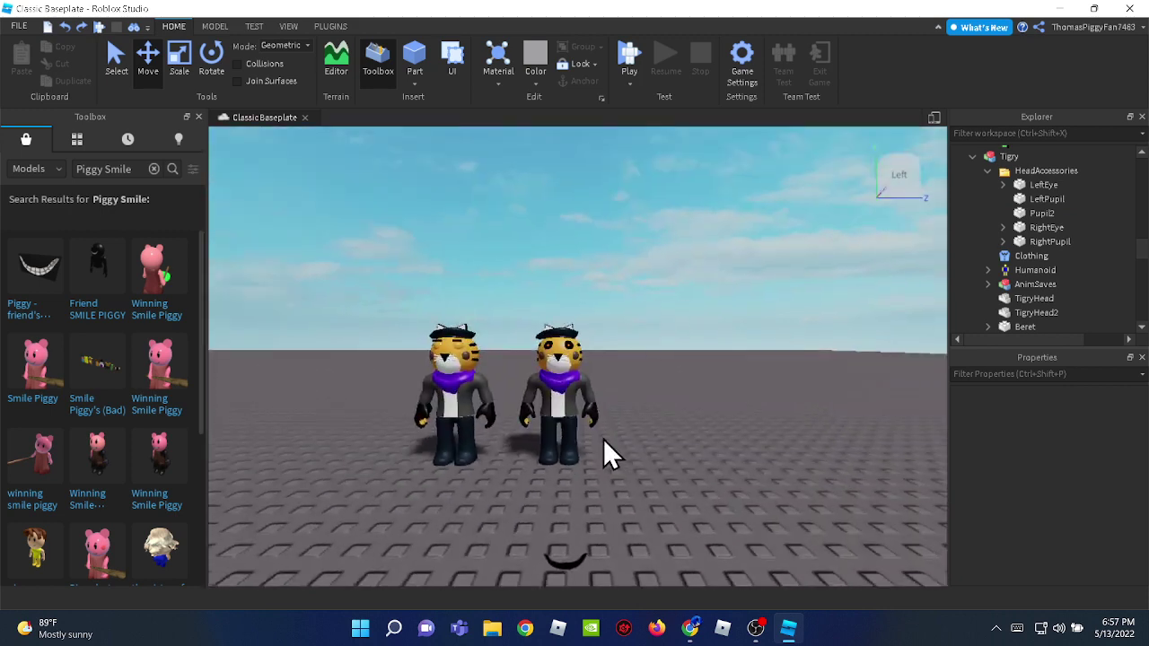
left_click_drag(568, 568, 555, 510)
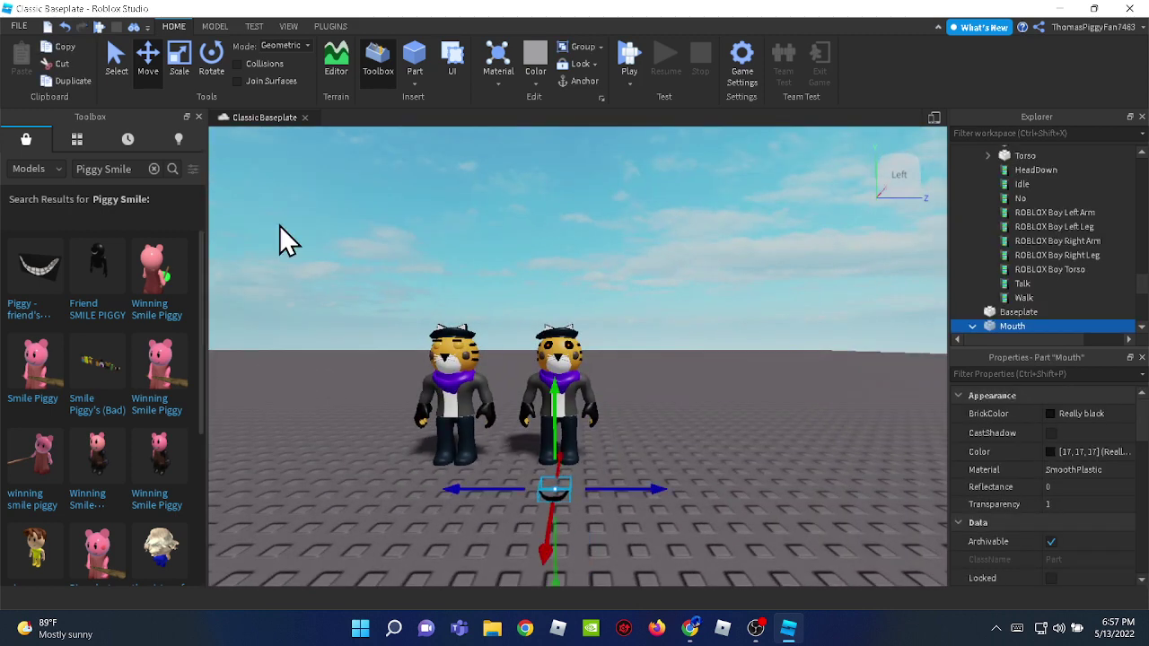
- Scale the Mouth part slightly taller in front of the second Tigry and check it from the side
left_click(179, 65)
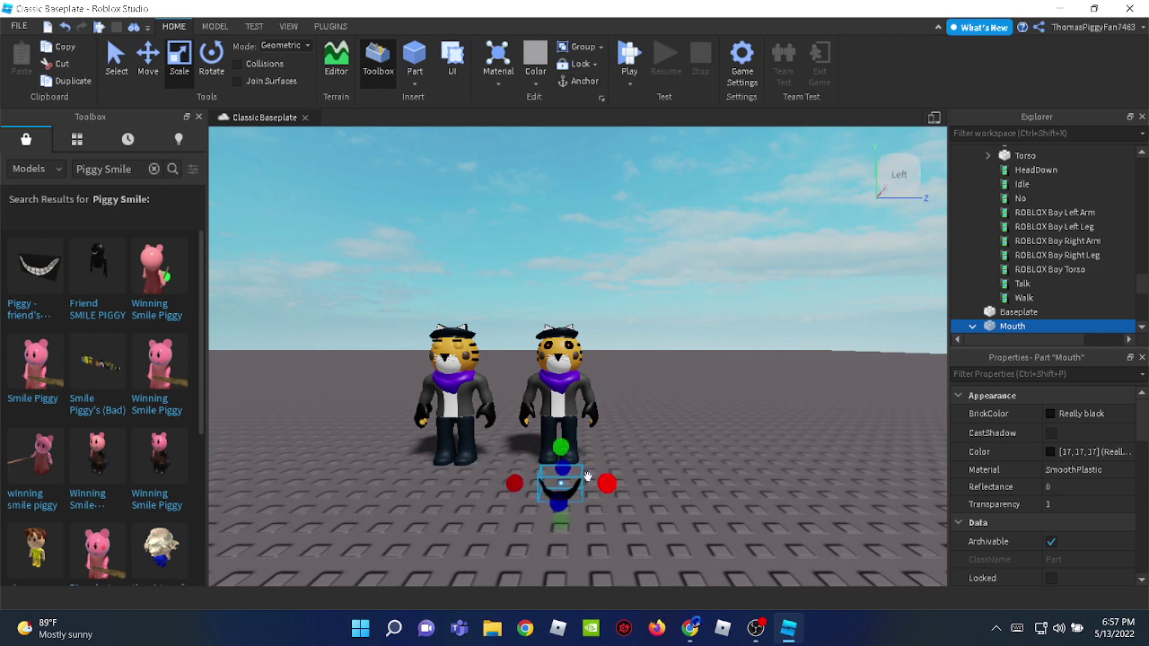
left_click_drag(561, 447, 562, 441)
right_click_drag(583, 435, 636, 445)
key("d")
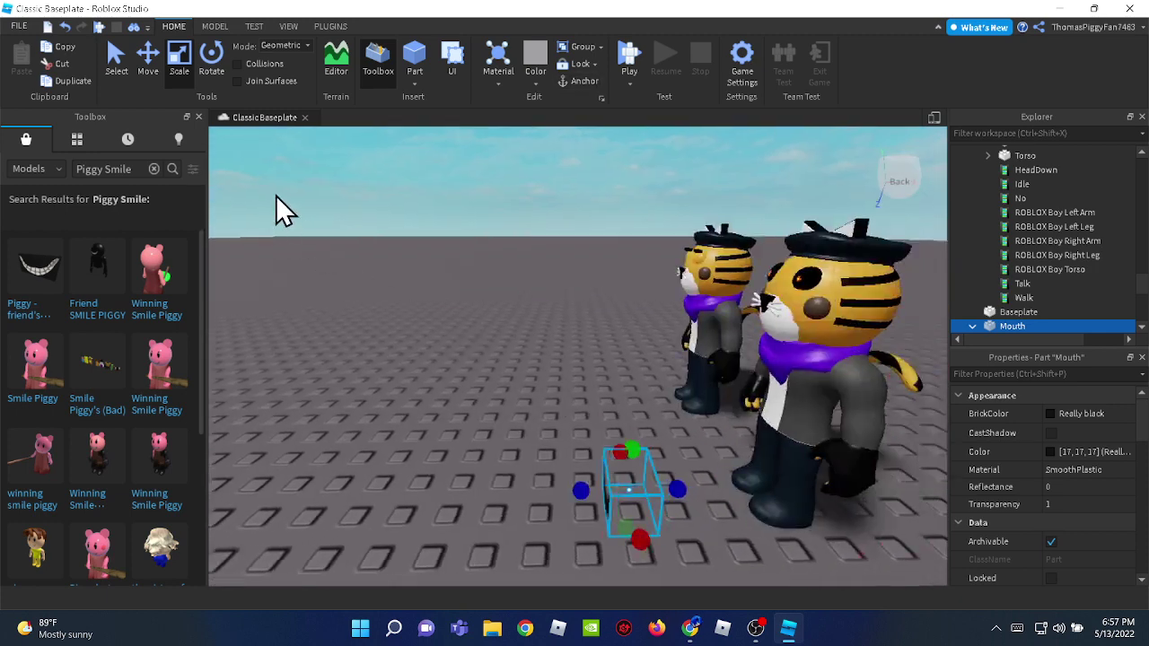
scroll(979, 328, "down", 3)
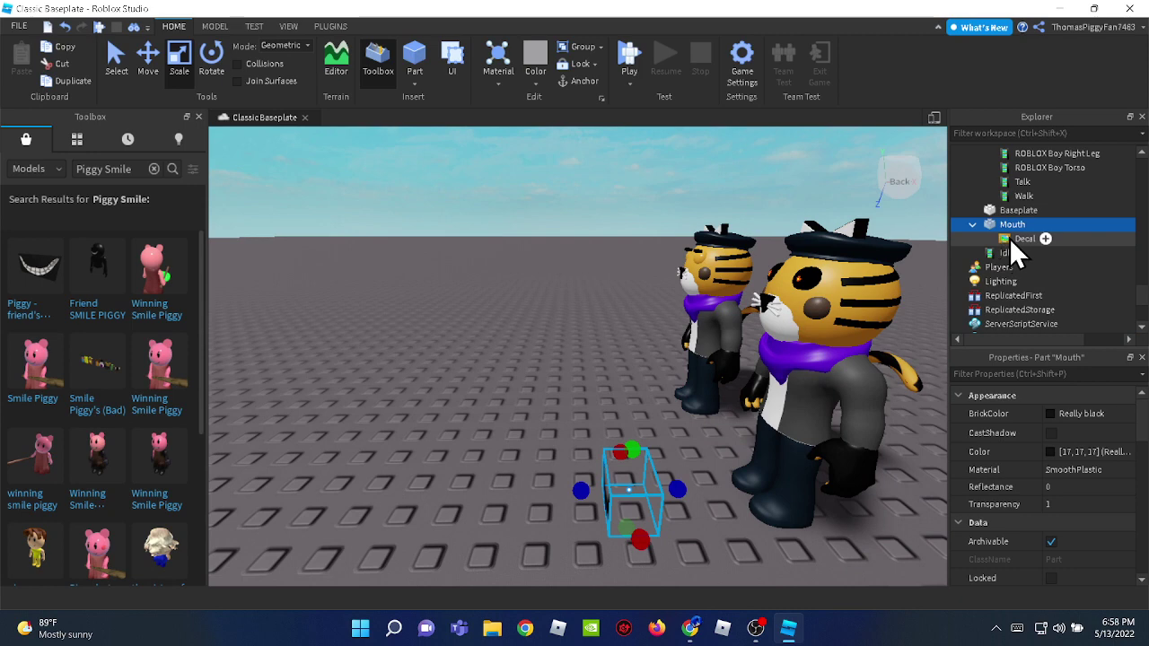
- Move the Mouth part into the HeadAccessories folder of the second Tigry model
scroll(1041, 217, "up", 12)
left_click_drag(1017, 227, 1015, 274)
left_click(1012, 263)
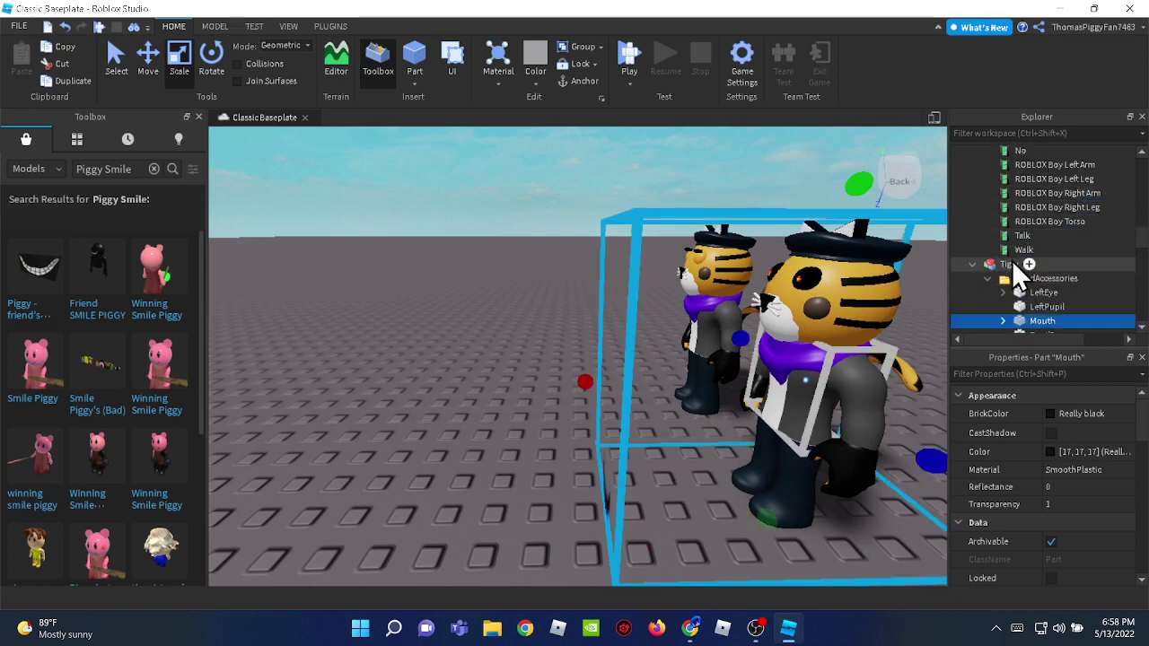
- Rename the black-eyed Tigry model as Tigry.exe
right_click(1012, 261)
left_click(988, 93)
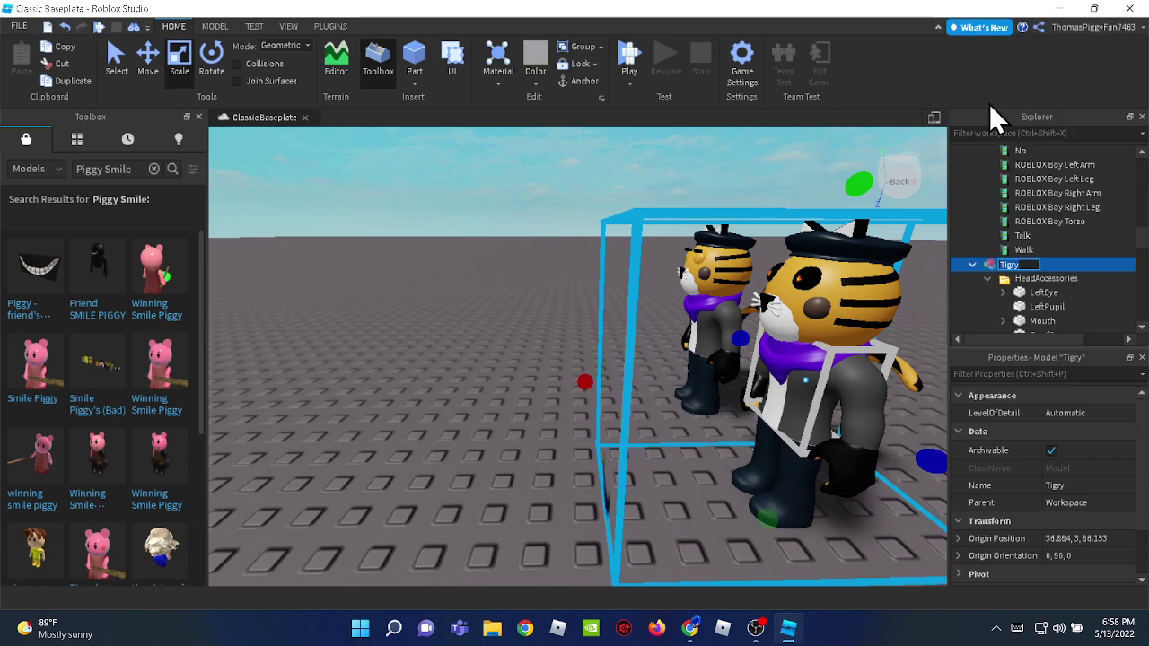
key("End")
type(".exe")
key("Return")
- Raise the Mouth part from the ground to face height and bring it up against Tigry.exe's face
right_click_drag(504, 304, 503, 304)
key("s")
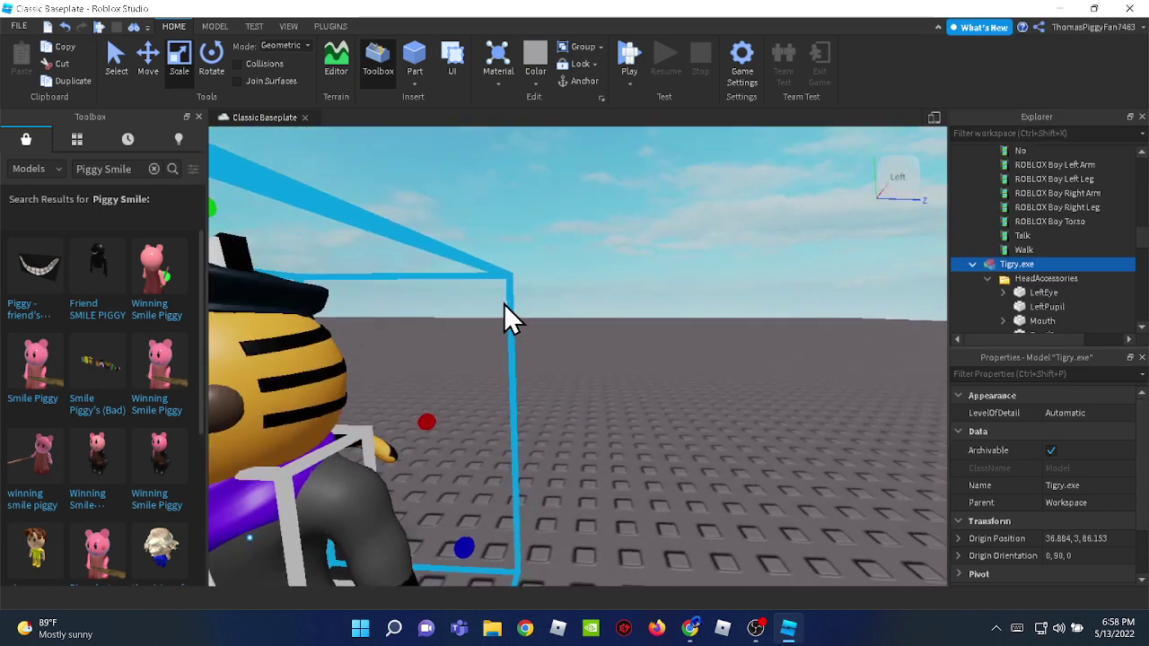
key("a")
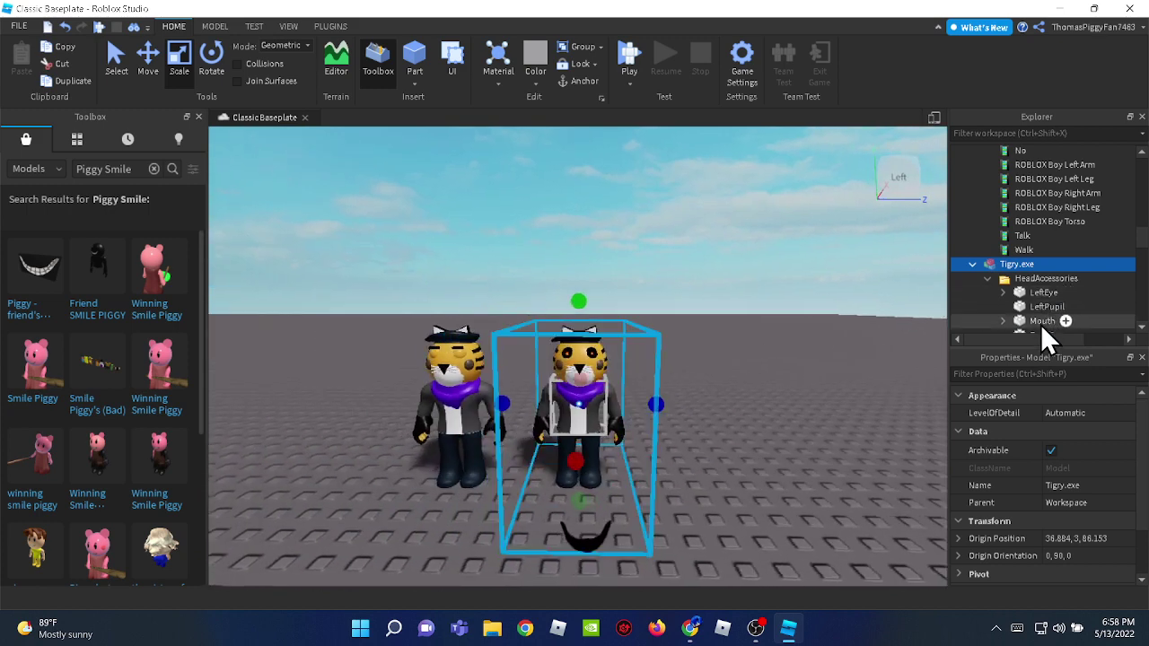
left_click(1041, 321)
right_click_drag(858, 371, 859, 371)
key("ctrl+2")
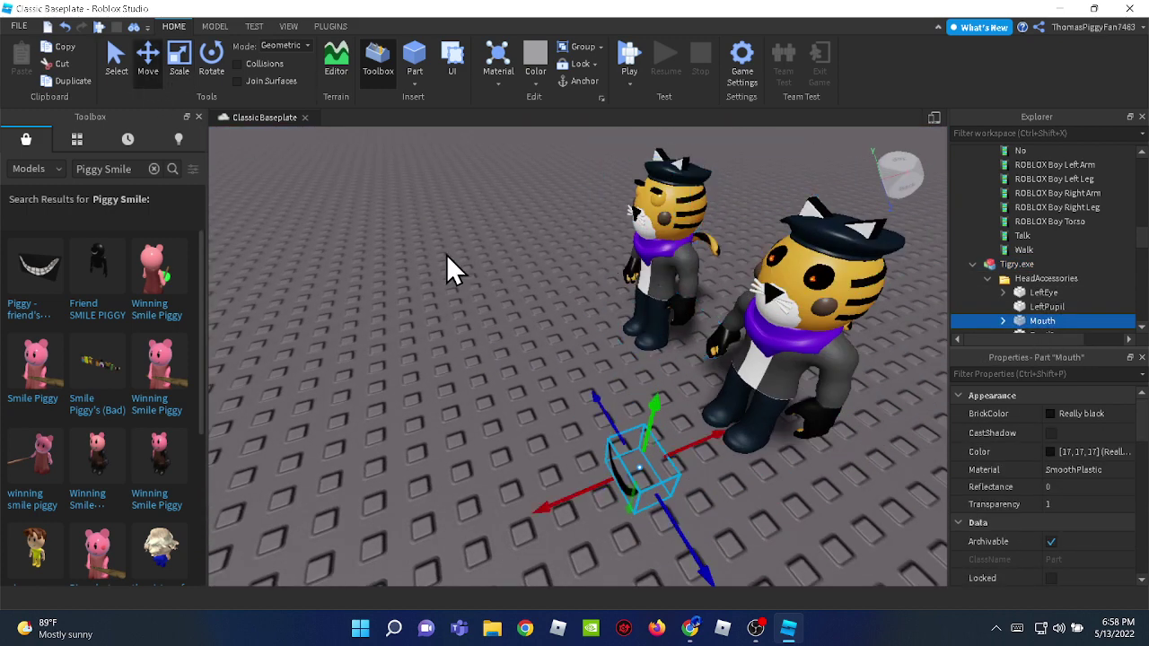
left_click_drag(645, 415, 680, 298)
left_click_drag(717, 338, 816, 302)
right_click_drag(815, 301, 816, 299)
scroll(815, 302, "up", 4)
scroll(816, 301, "down", 6)
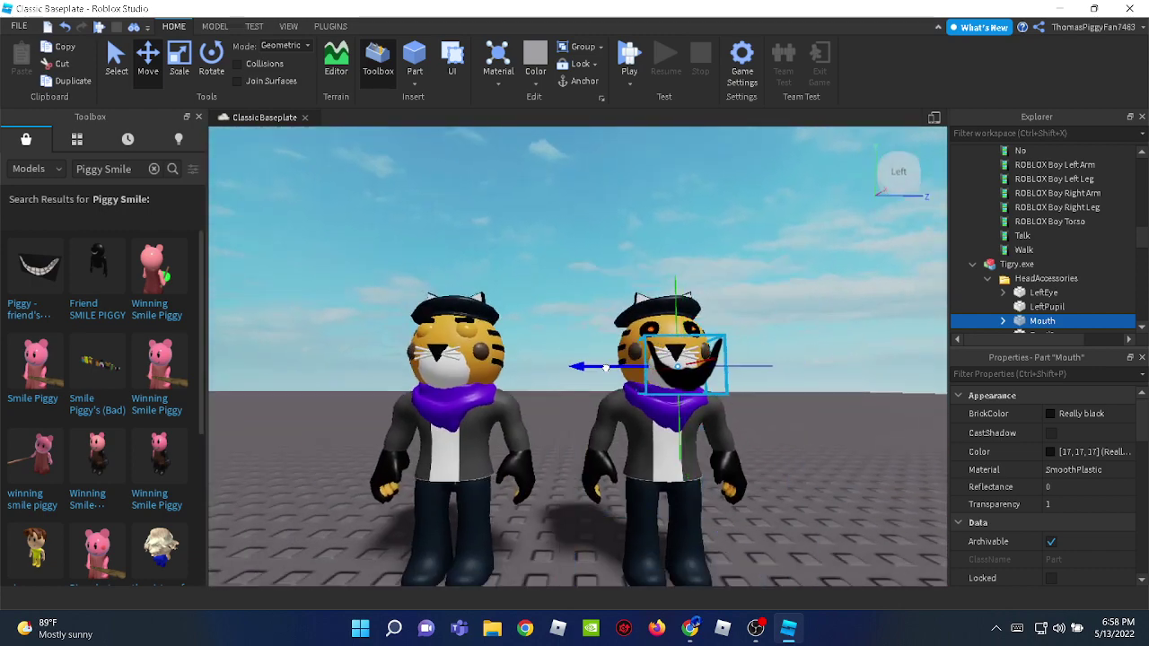
- Shift the Mouth sideways onto Tigry.exe's face, push it back into the muzzle and raise it slightly
left_click_drag(594, 368, 602, 368)
right_click_drag(602, 369, 602, 369)
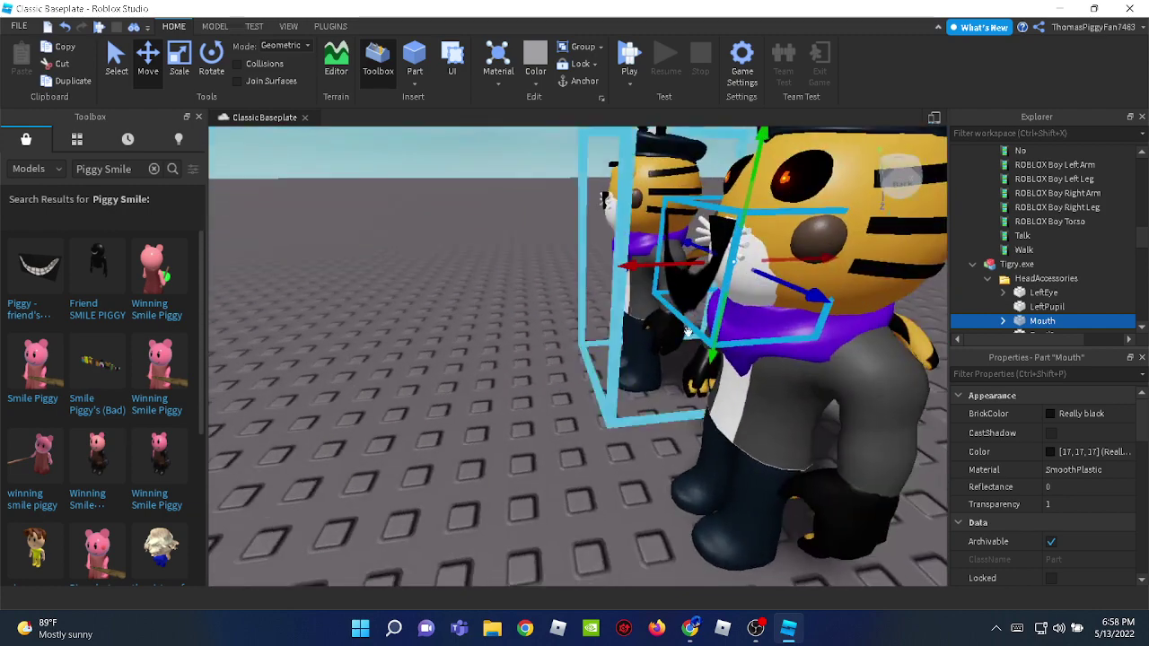
left_click_drag(772, 260, 815, 259)
right_click_drag(814, 259, 820, 276)
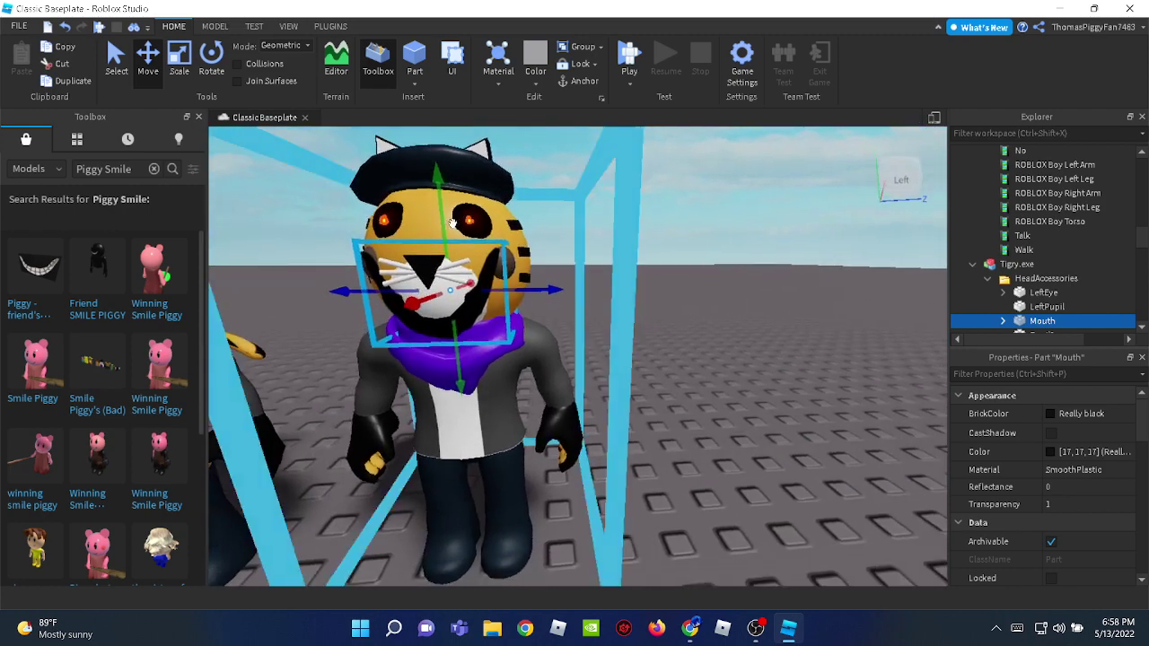
left_click_drag(439, 191, 437, 175)
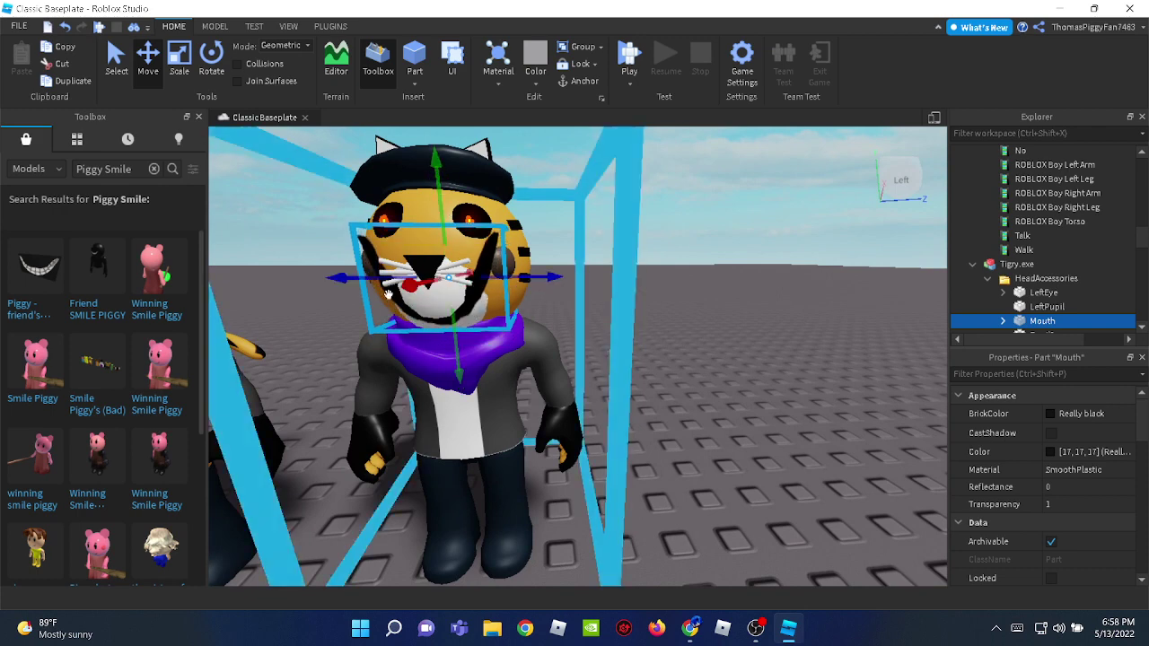
left_click_drag(369, 278, 358, 279)
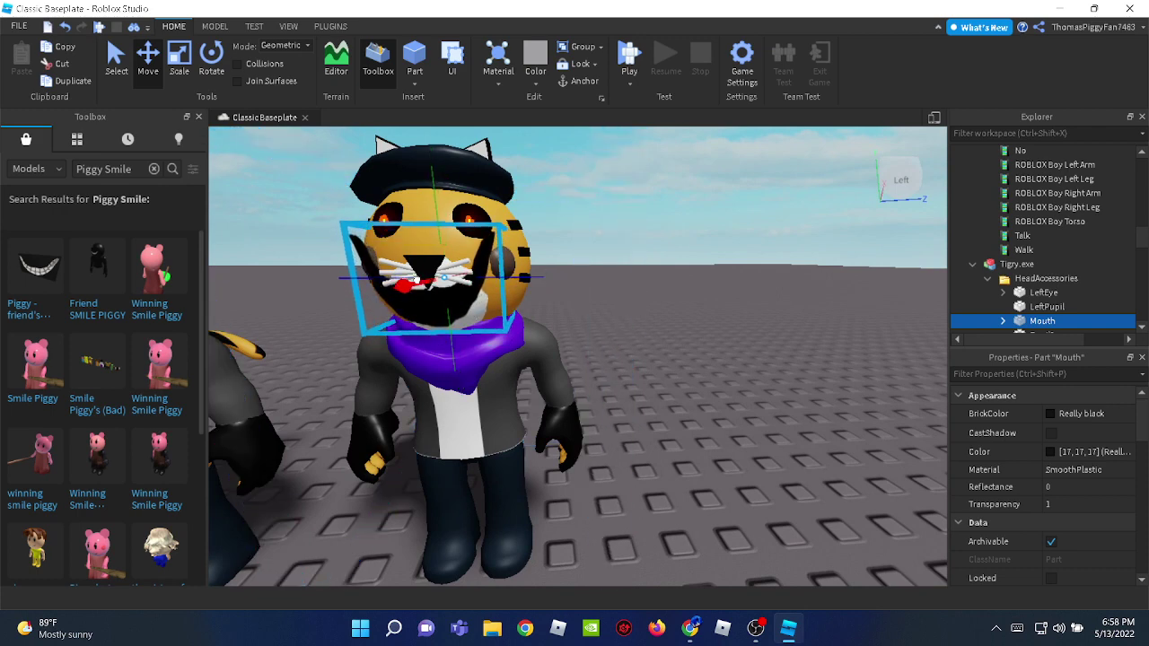
- Scale the Mouth part shorter and narrower so that the smile fits across Tigry.exe's muzzle
left_click(179, 59)
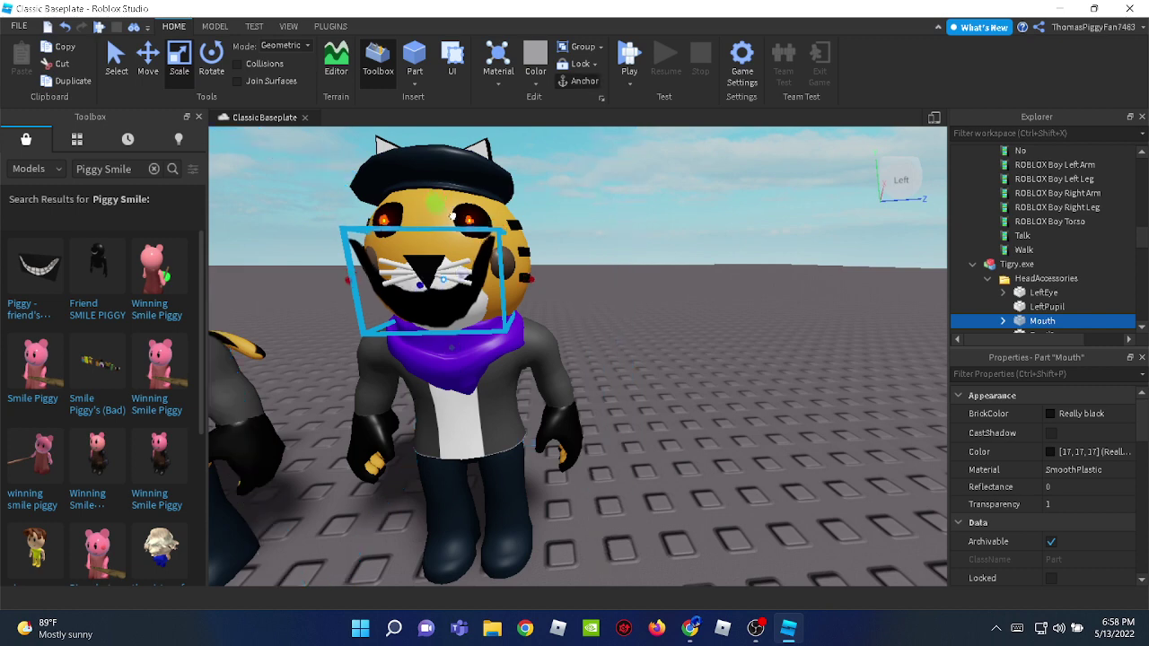
left_click_drag(456, 232, 457, 235)
left_click_drag(349, 287, 359, 288)
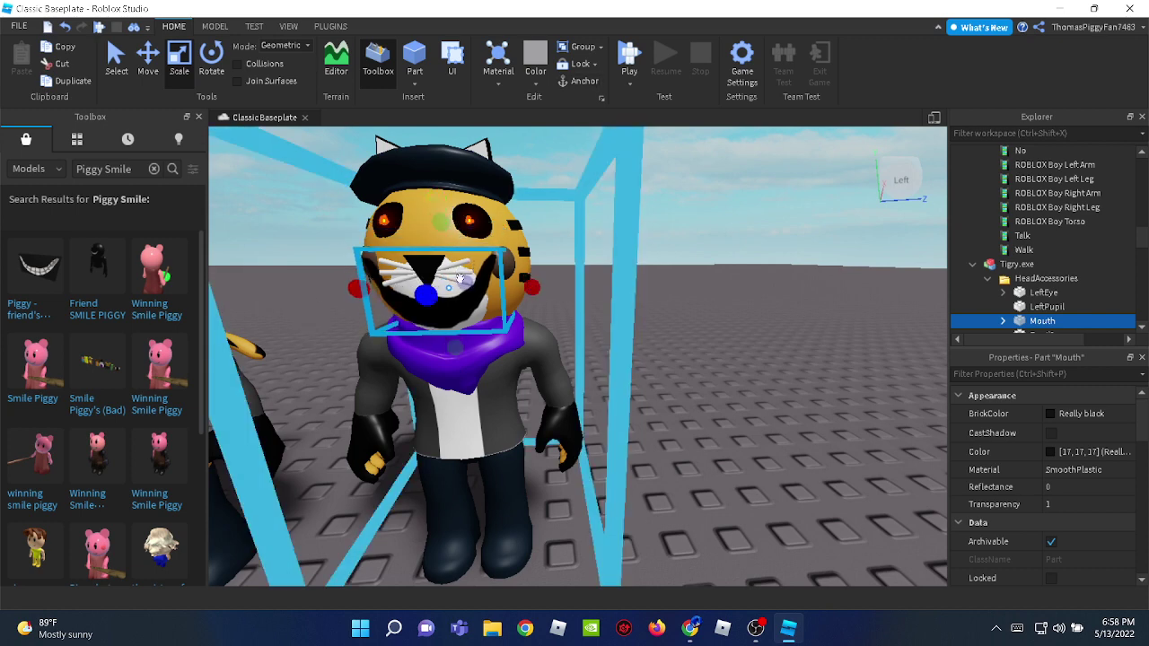
left_click_drag(533, 286, 529, 286)
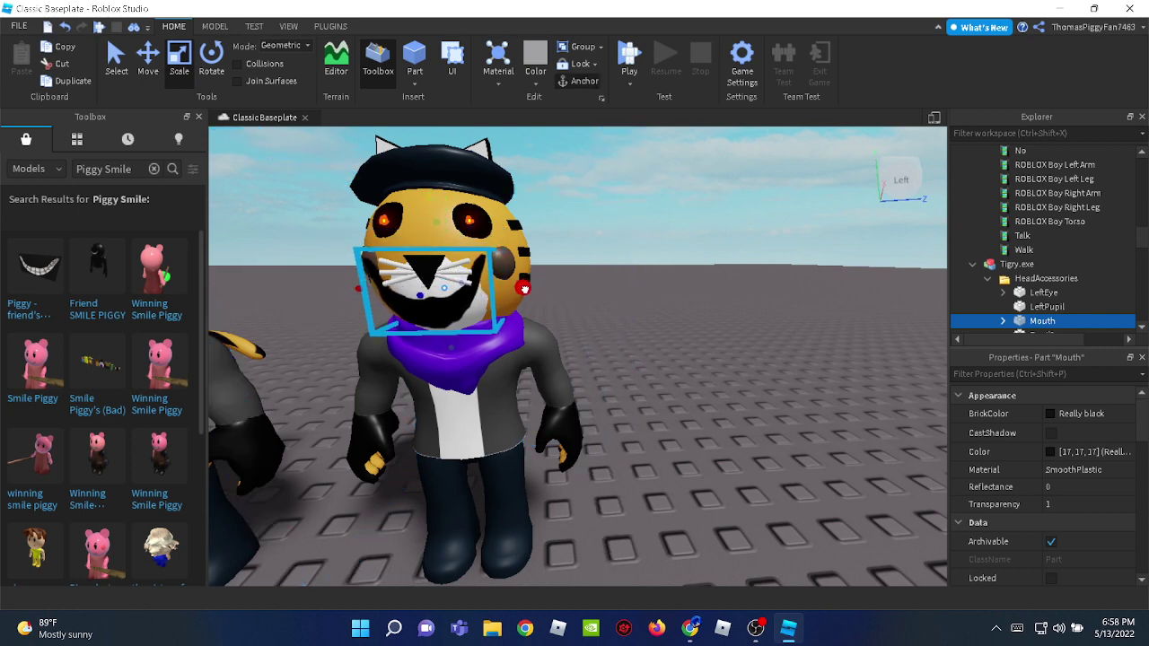
left_click_drag(359, 288, 375, 289)
scroll(417, 285, "up", 2)
mouse_move(395, 289)
right_mouse_down()
mouse_move(417, 285)
mouse_move(399, 291)
right_mouse_up()
scroll(413, 288, "down", 3)
scroll(413, 222, "up", 2)
right_click_drag(413, 221, 408, 209)
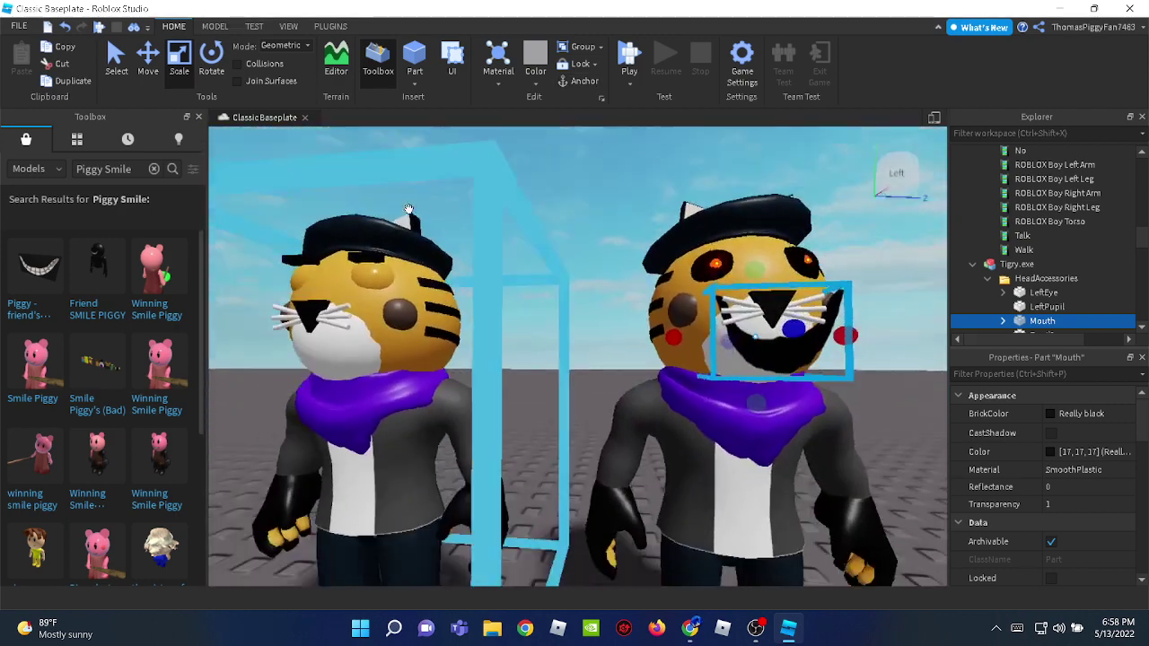
key("f")
- Center the Mouth under the nose, raise it slightly and adjust its depth against the white muzzle
left_click(149, 61)
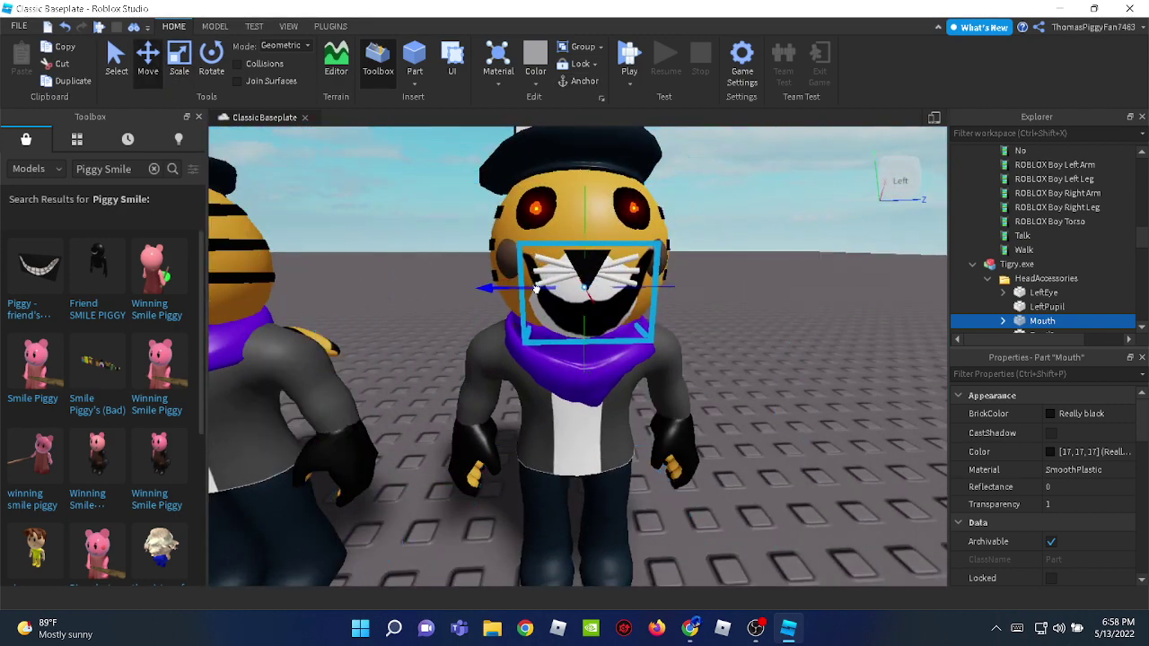
left_click_drag(535, 288, 536, 288)
left_click_drag(585, 231, 585, 222)
left_click_drag(595, 299, 592, 294)
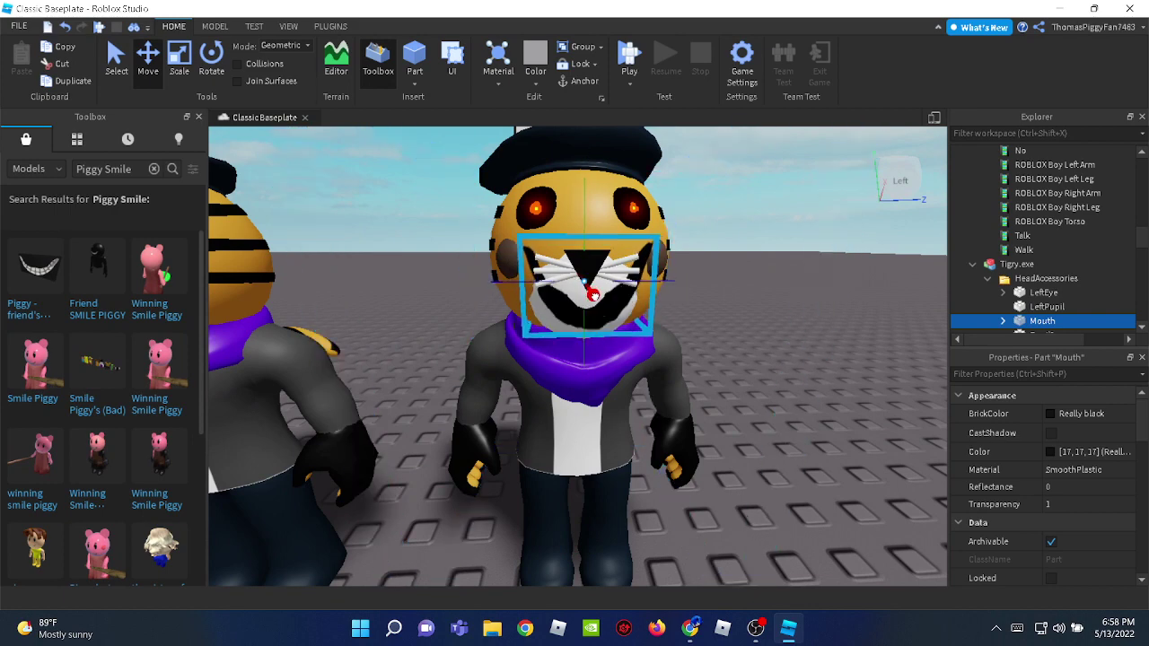
left_click_drag(592, 294, 593, 294)
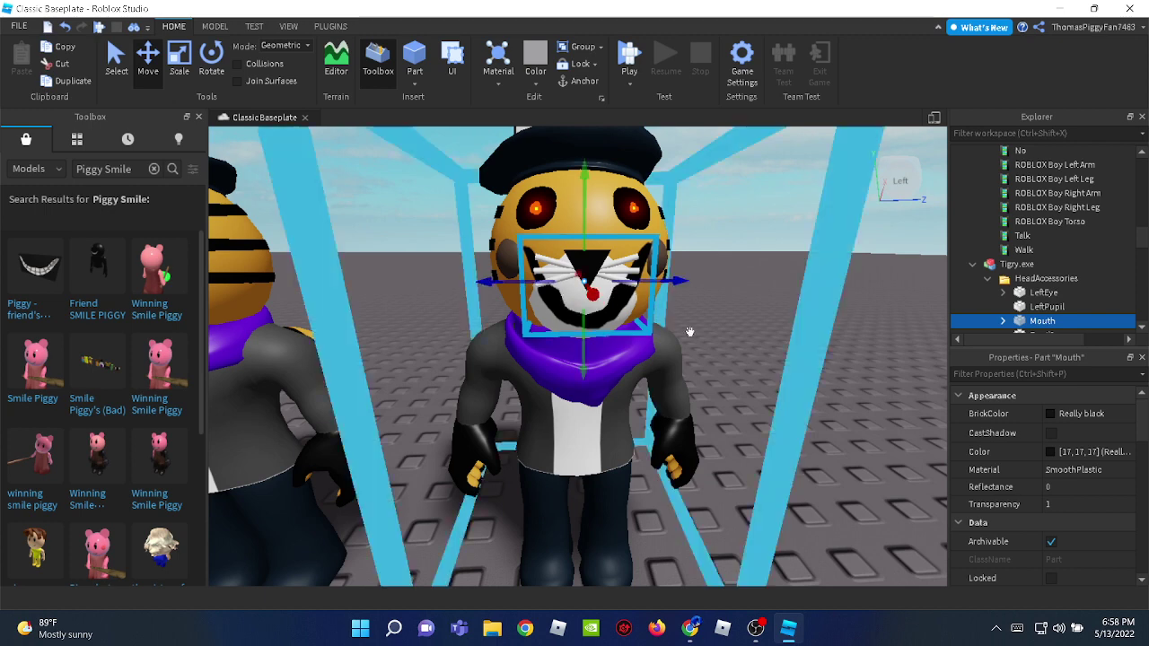
right_click_drag(700, 327, 702, 323)
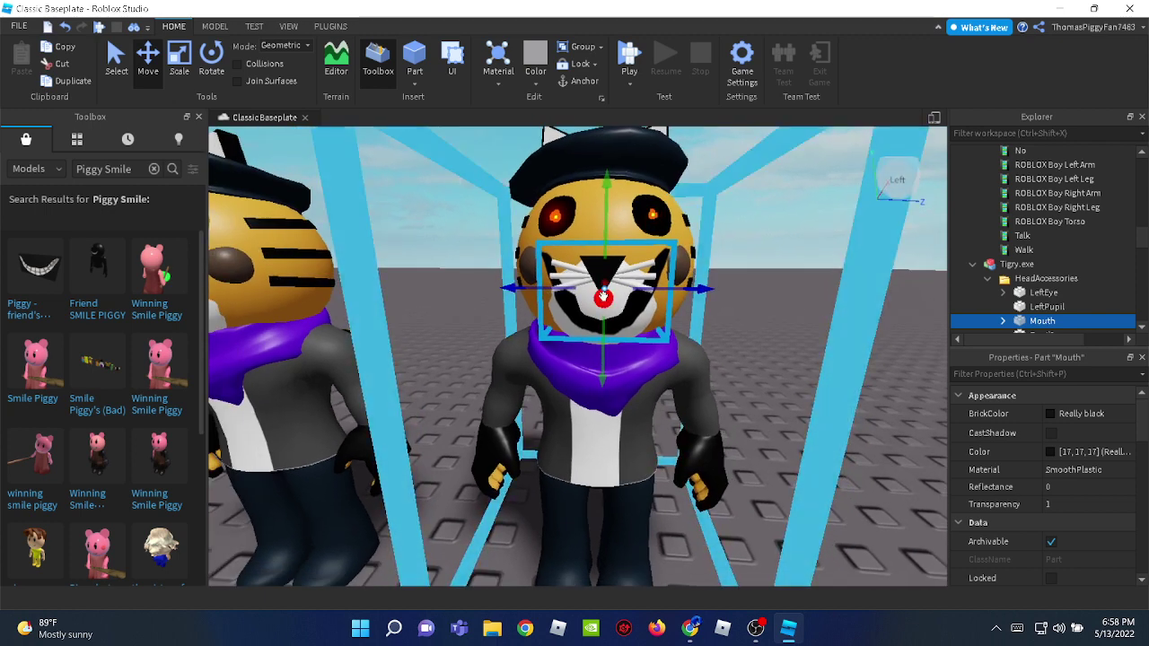
left_click_drag(603, 298, 601, 296)
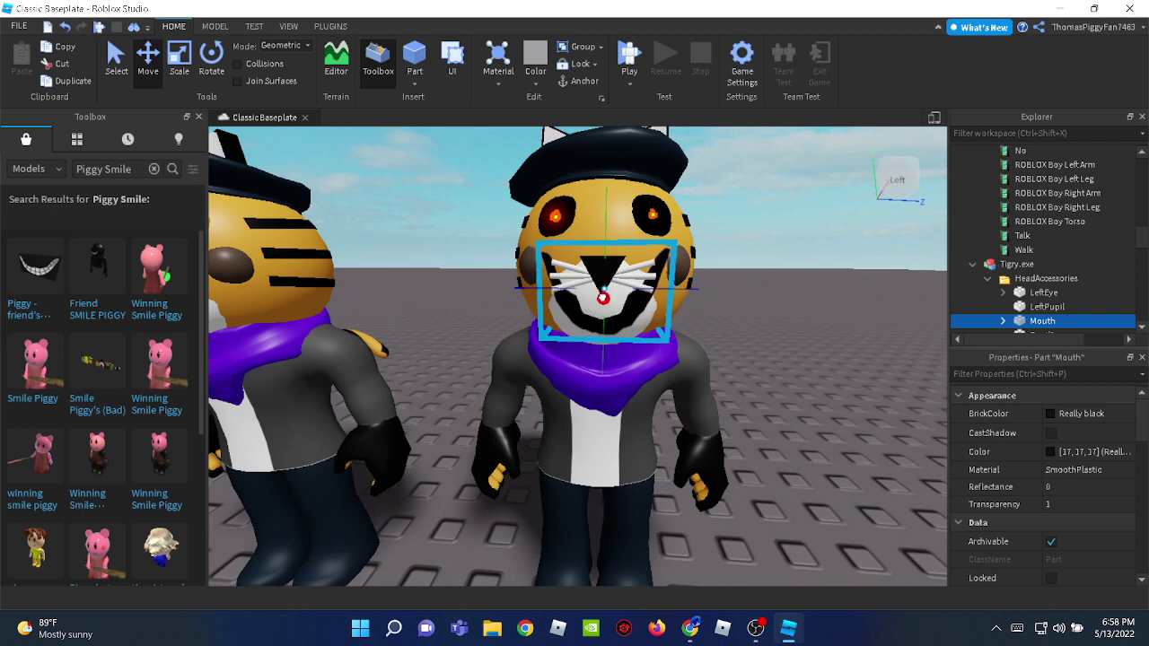
- Deselect the Mouth and examine Tigry.exe's smiling face beside the original Tigry from several distances
left_click(434, 258)
scroll(435, 257, "down", 8)
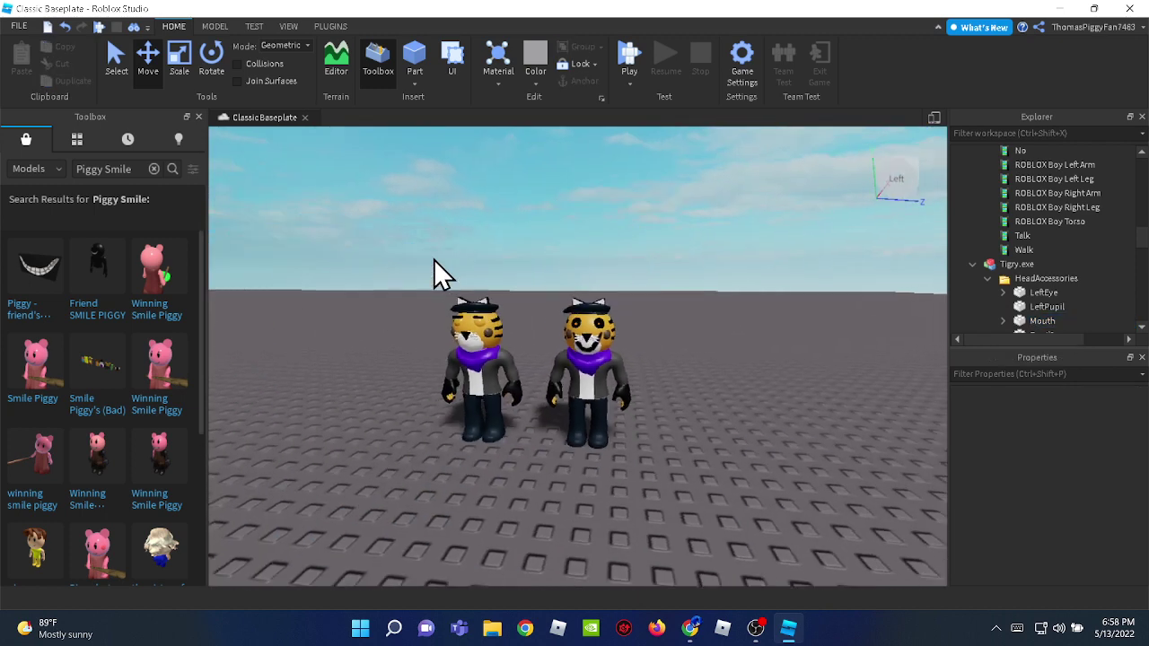
scroll(666, 338, "up", 10)
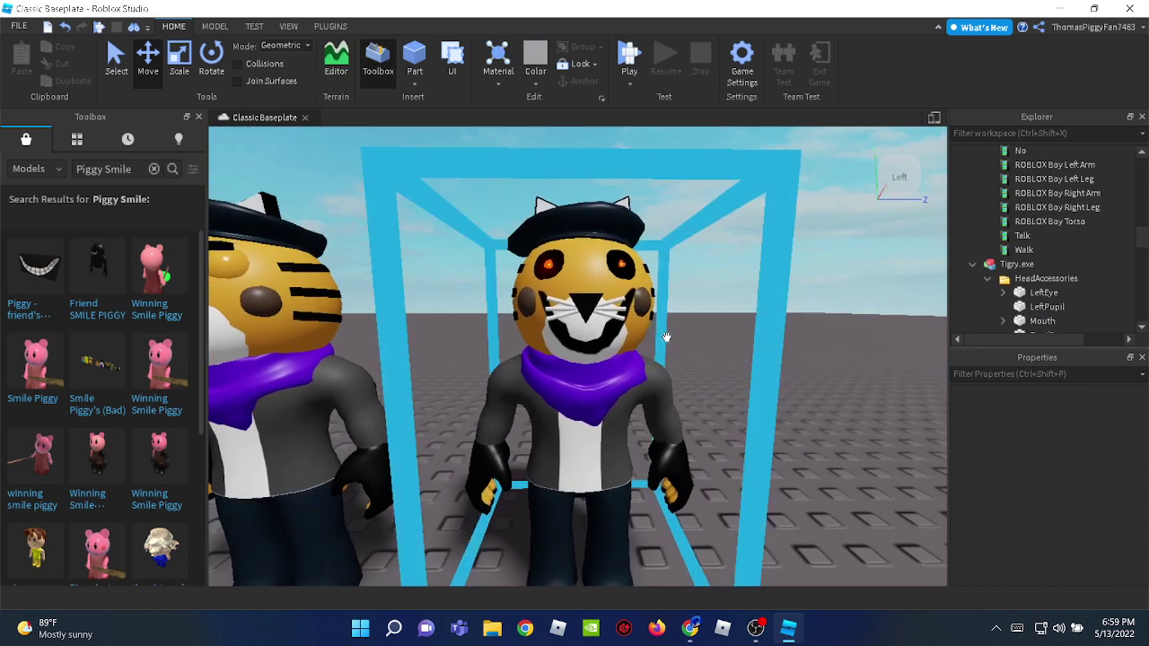
scroll(666, 339, "down", 8)
scroll(684, 332, "up", 10)
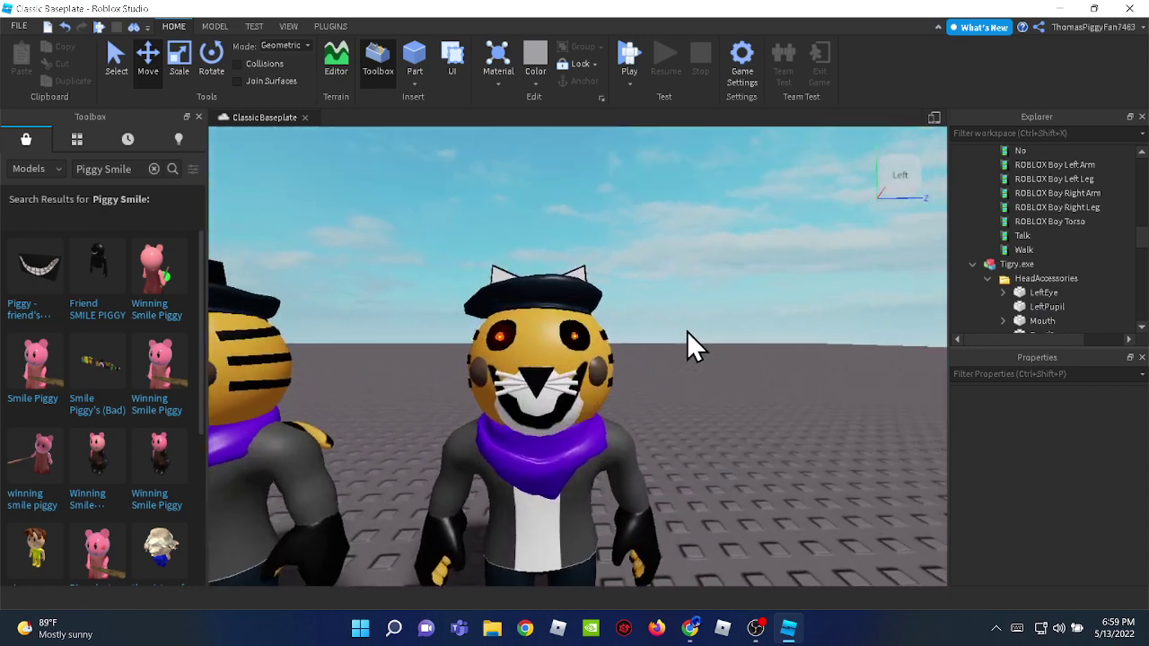
right_click_drag(686, 331, 685, 331)
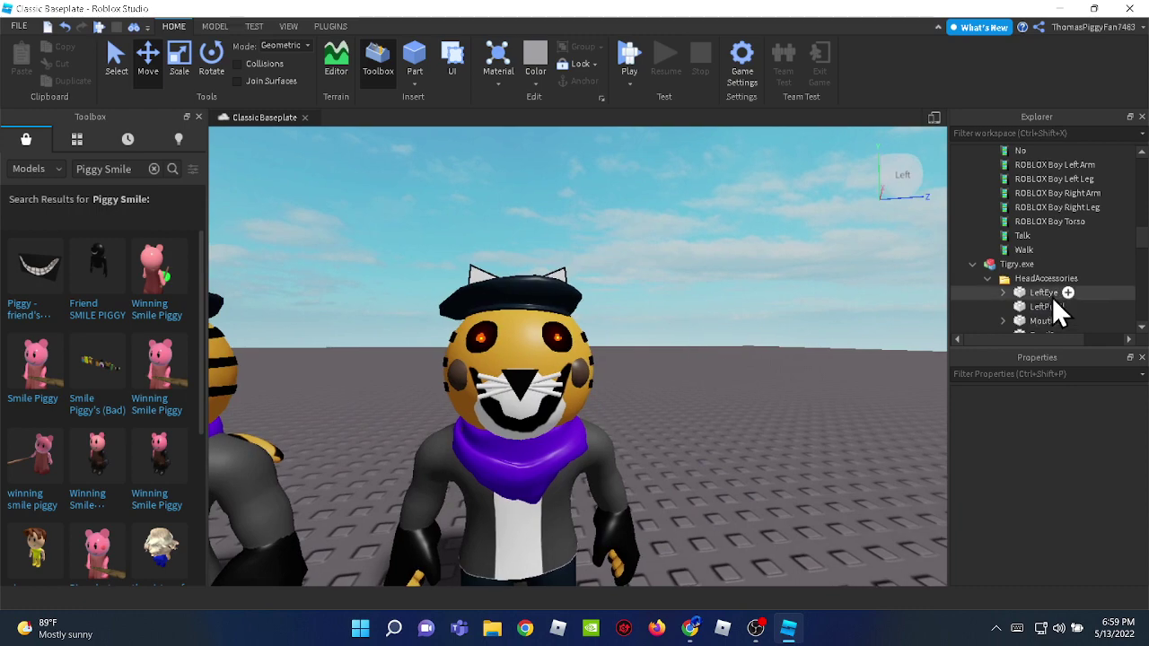
scroll(838, 304, "down", 10)
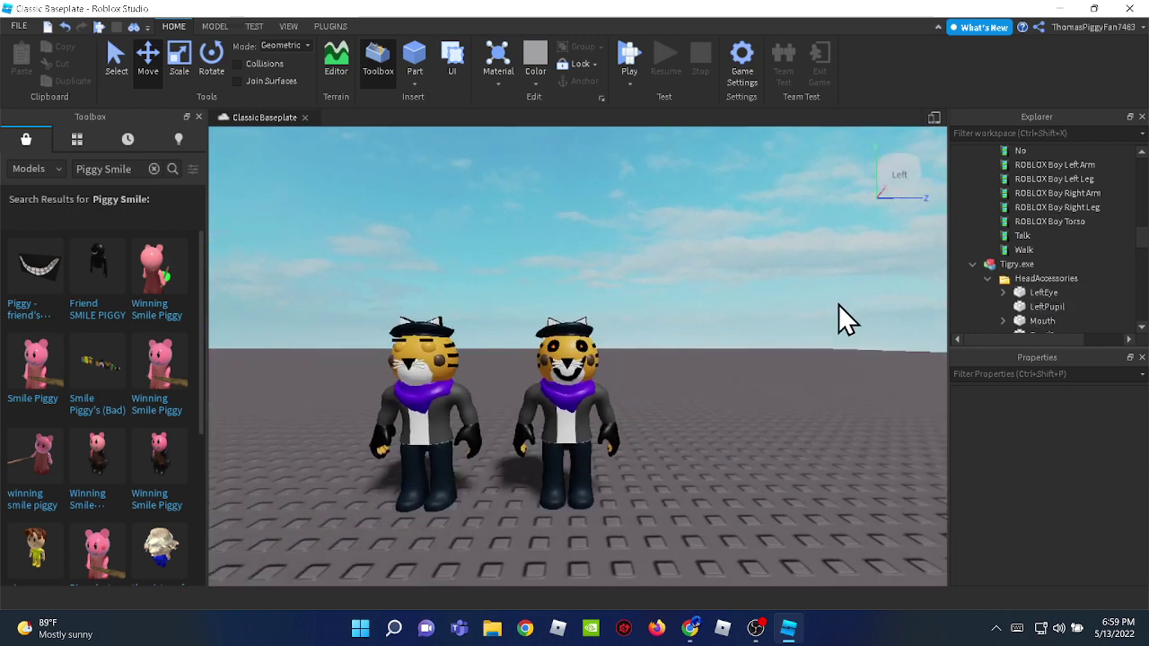
scroll(838, 304, "up", 6)
scroll(838, 304, "down", 7)
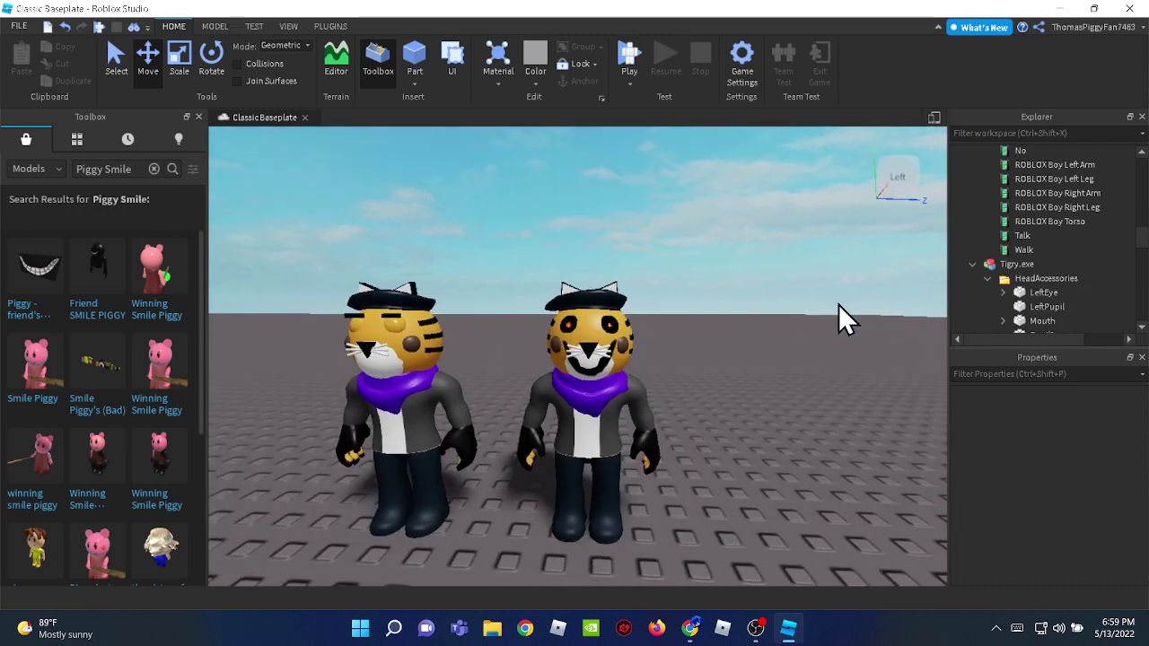
scroll(838, 305, "up", 2)
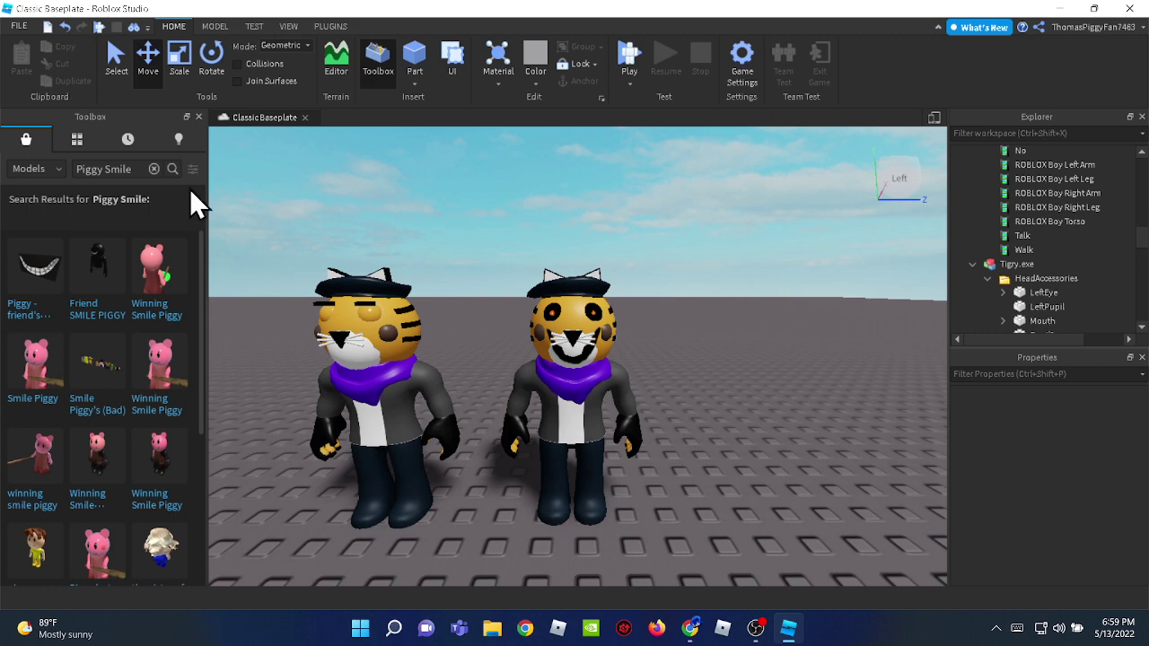
- Search the model library for "Eye Mascara"
left_click(153, 163)
type("Eye")
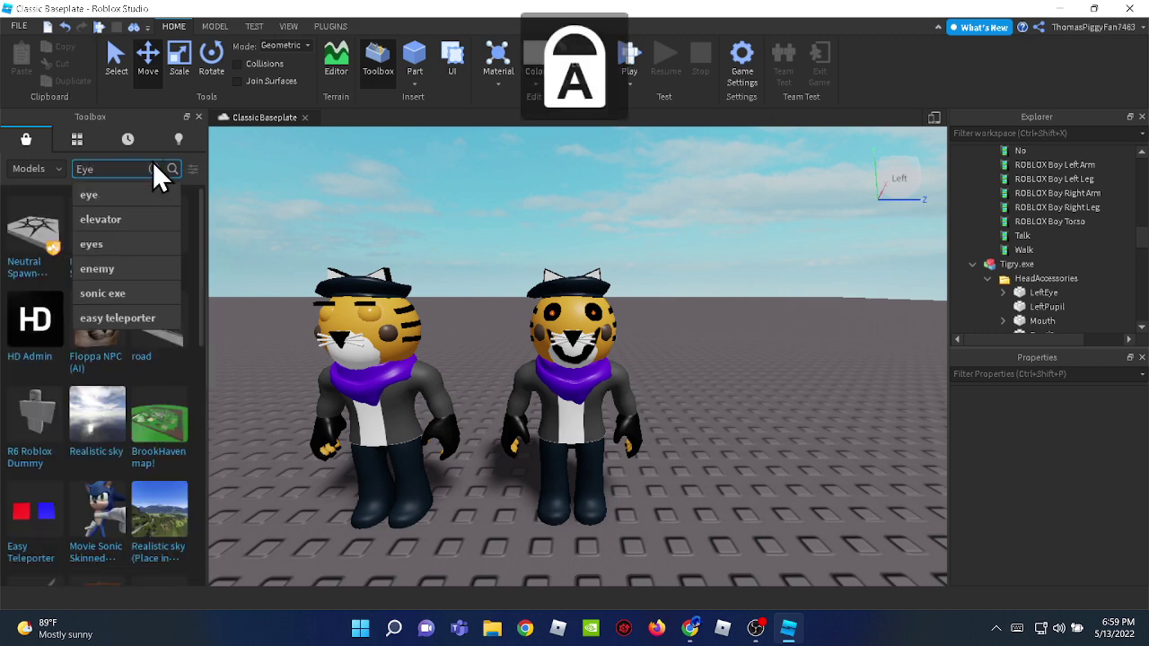
type(" Maascara")
key("Return")
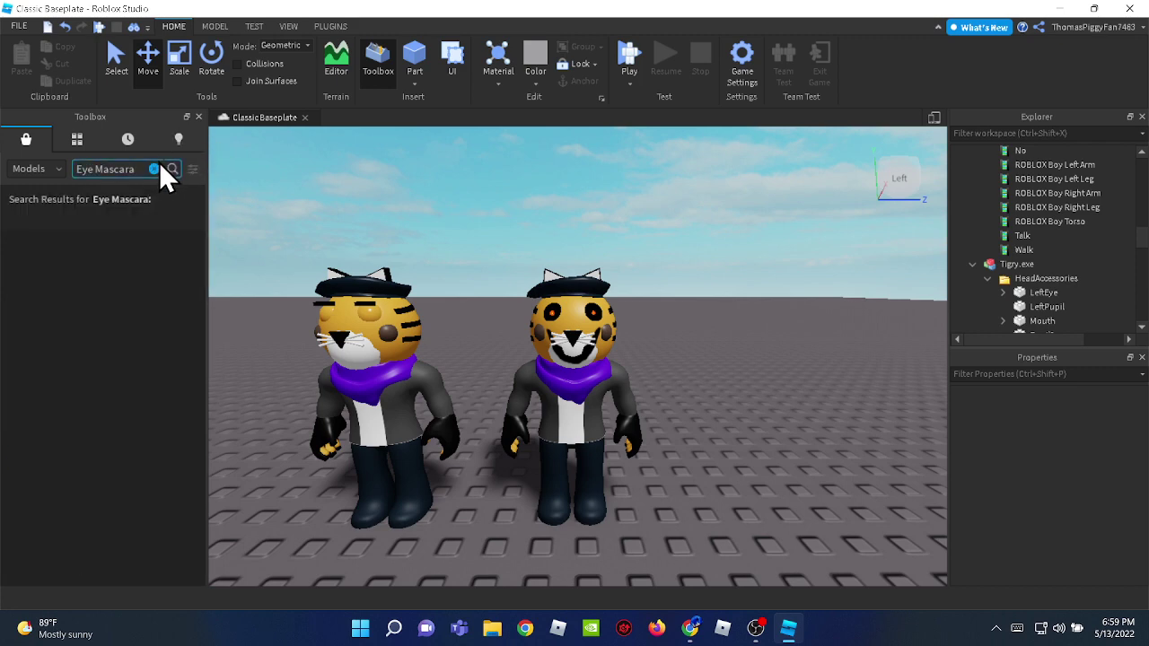
- Search the model library for "piggy the vhs archives"
key("Caps_Lock")
type("P")
key("Caps_Lock")
type("ig")
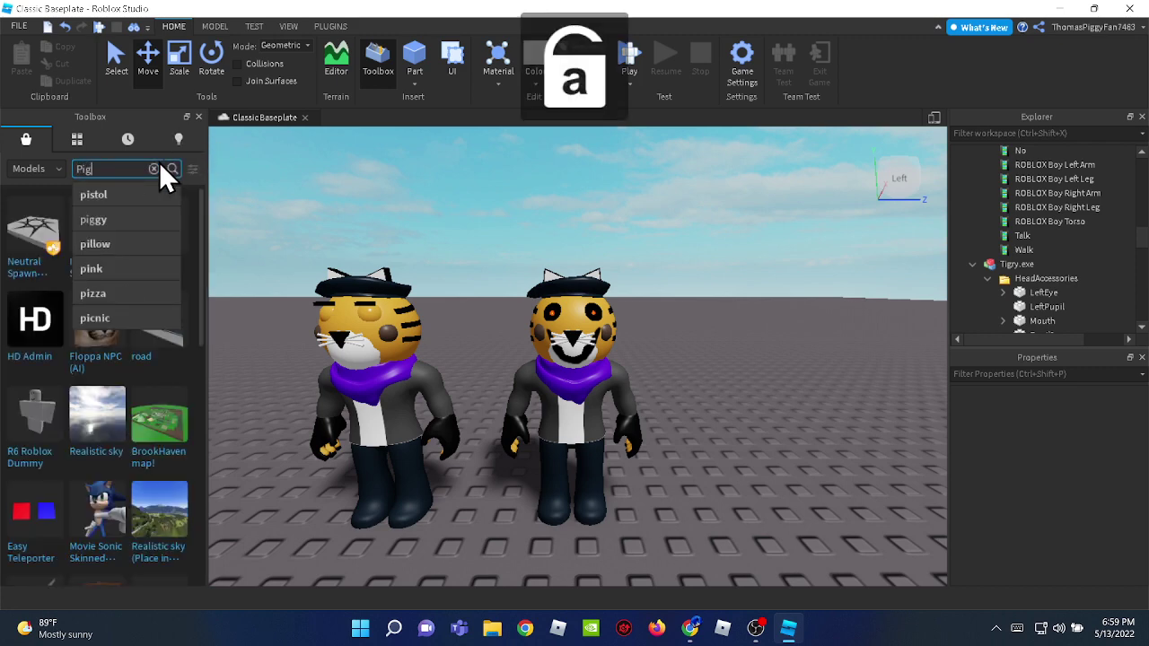
type("gy the")
key("Caps_Lock")
type("VHS")
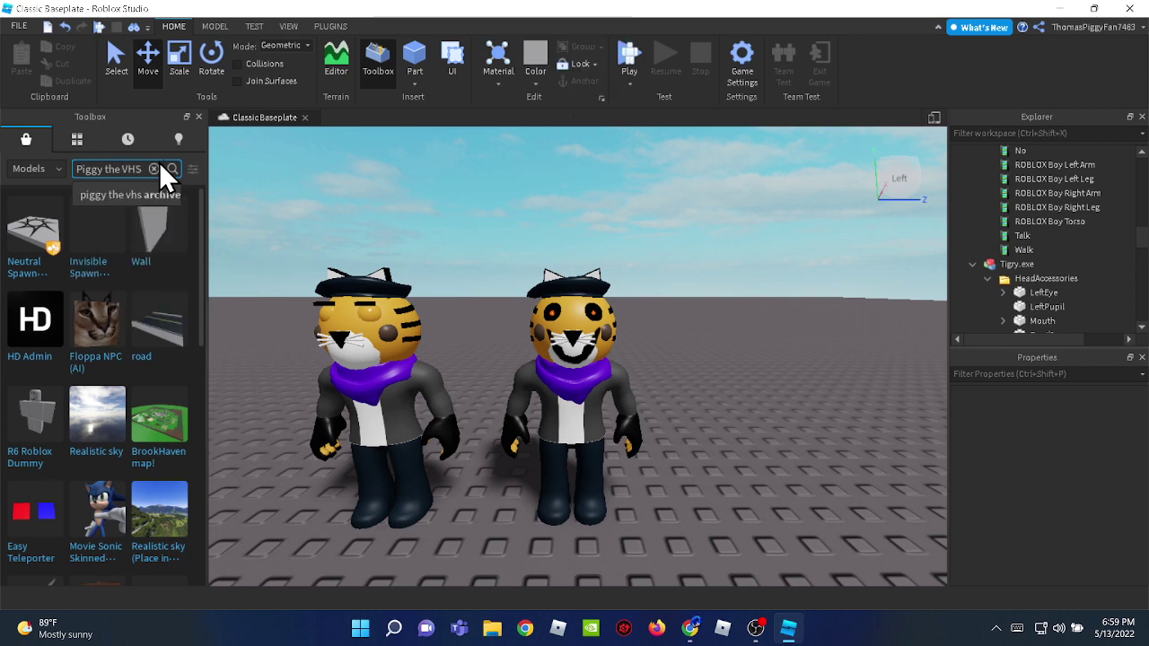
key("Caps_Lock")
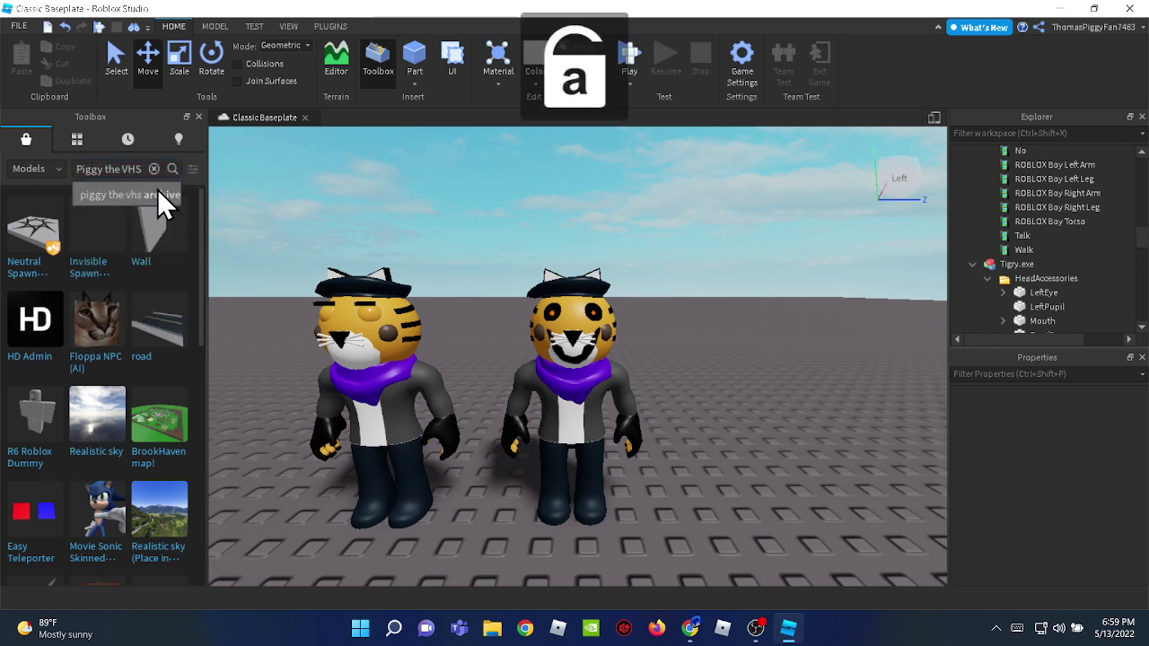
left_click(157, 194)
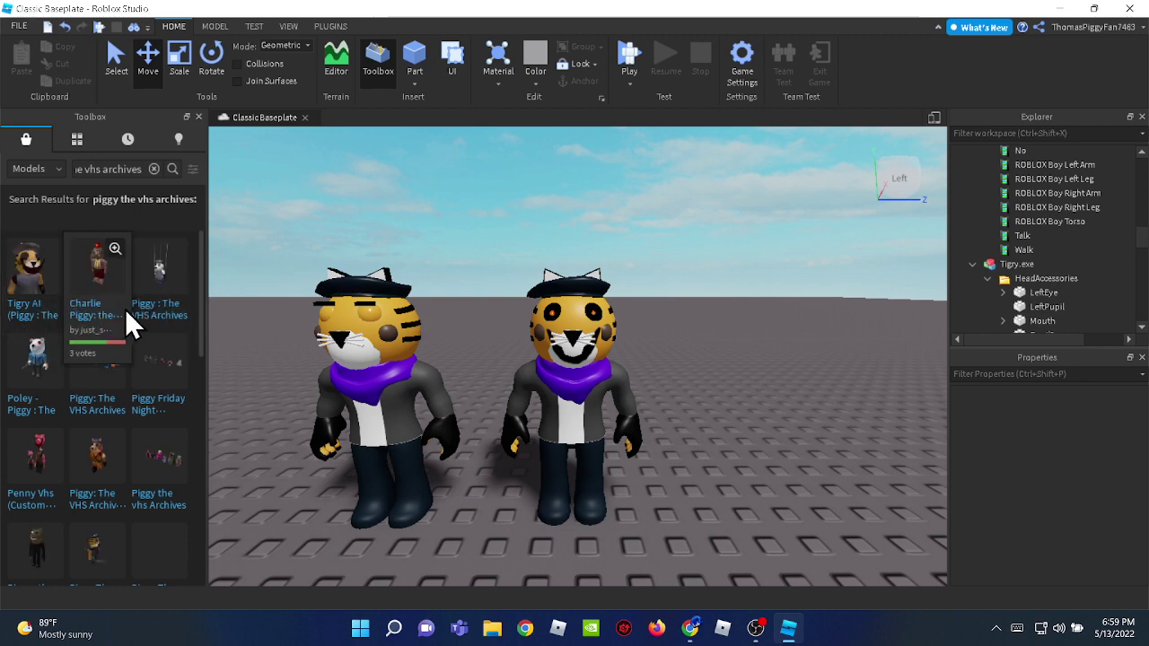
- Insert the Tigry AI (VHS) model and place it on the baseplate on the free side of Tigry.exe
left_click(30, 287)
right_click_drag(593, 313, 590, 318)
left_click(721, 343)
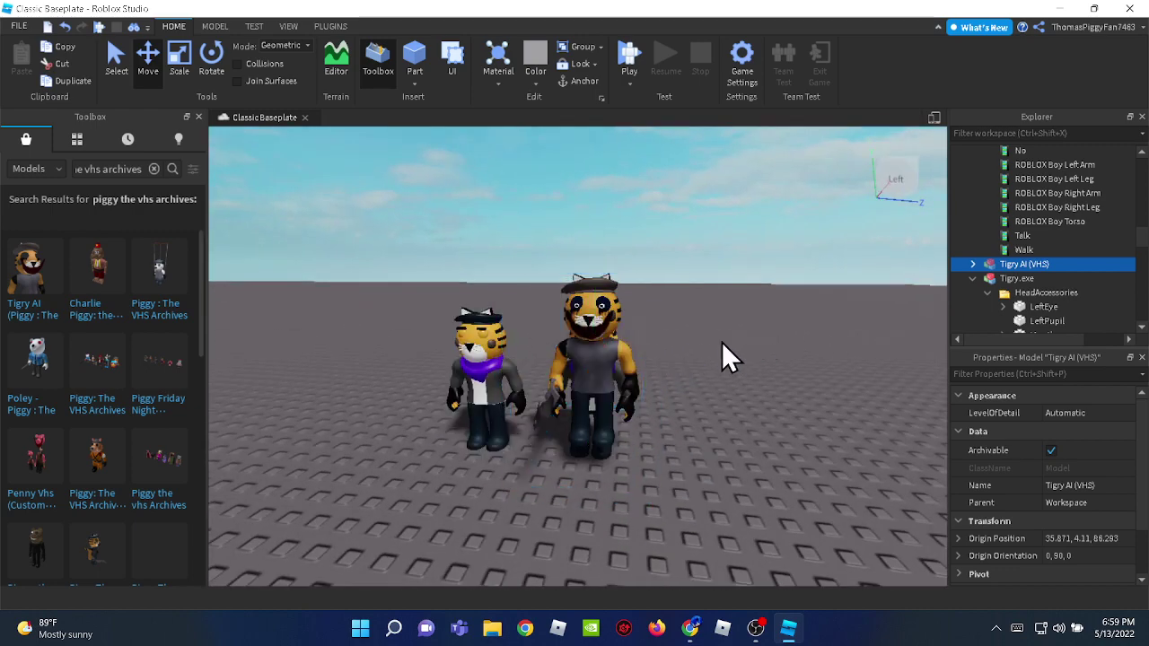
left_click_drag(590, 422, 706, 462)
- Raise the Tigry.exe model slightly above the baseplate
left_click(597, 370)
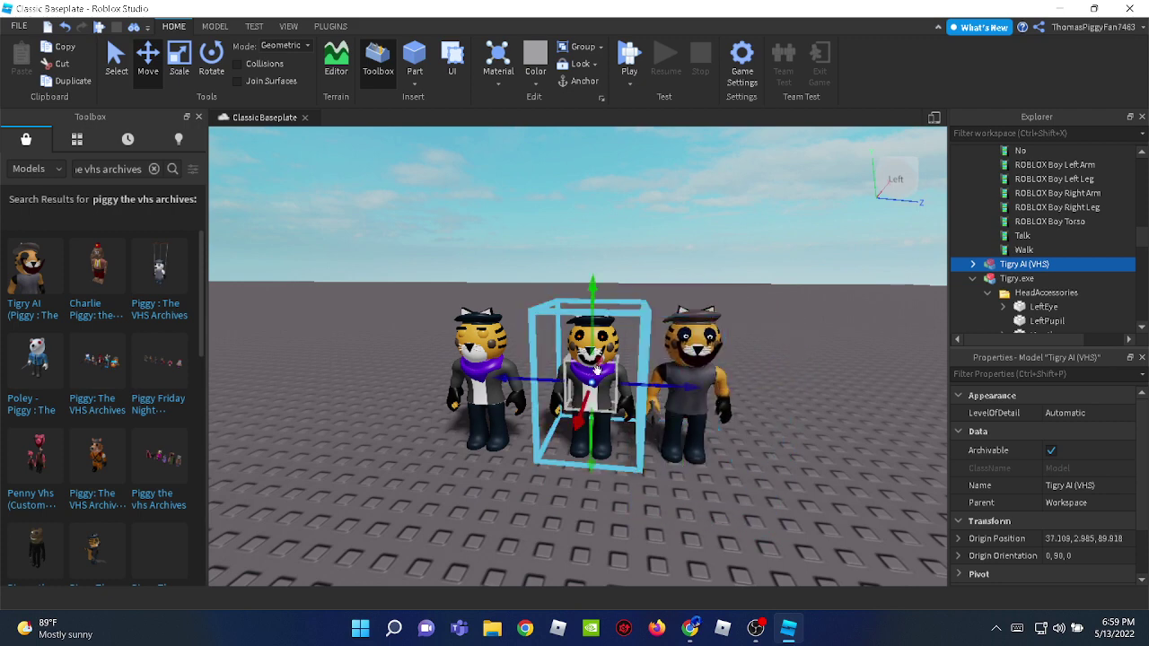
left_click_drag(590, 282, 593, 274)
right_click_drag(672, 256, 675, 260)
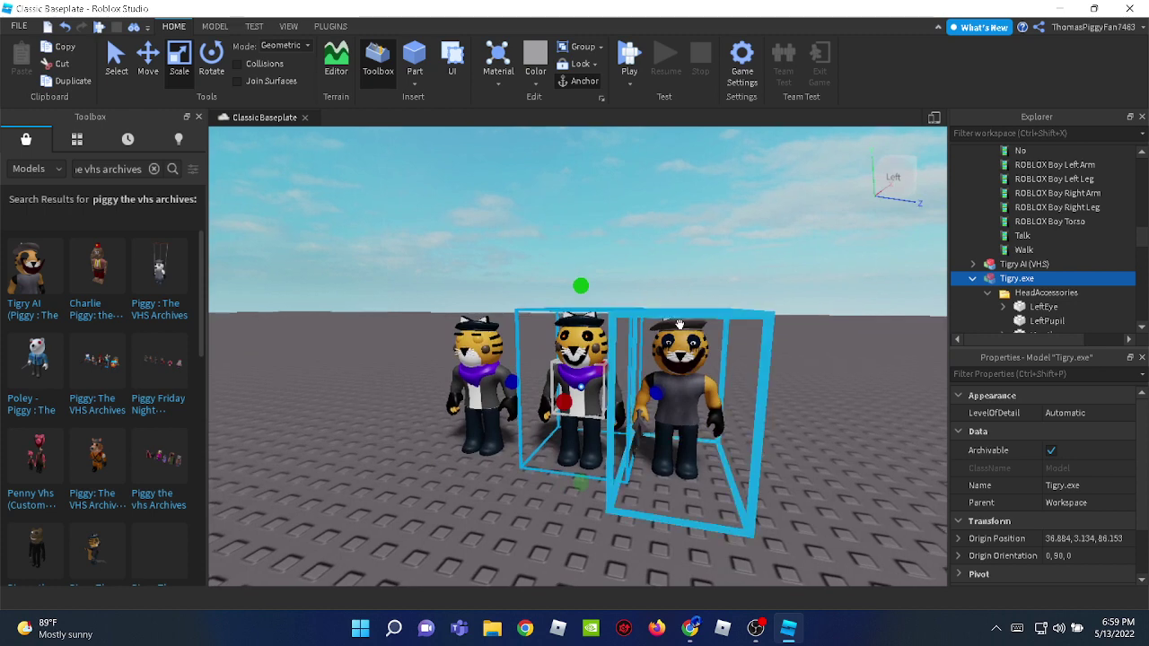
- Ungroup the Tigry AI (VHS) model into its separate parts
right_click(698, 364)
left_click(734, 460)
left_click(695, 422)
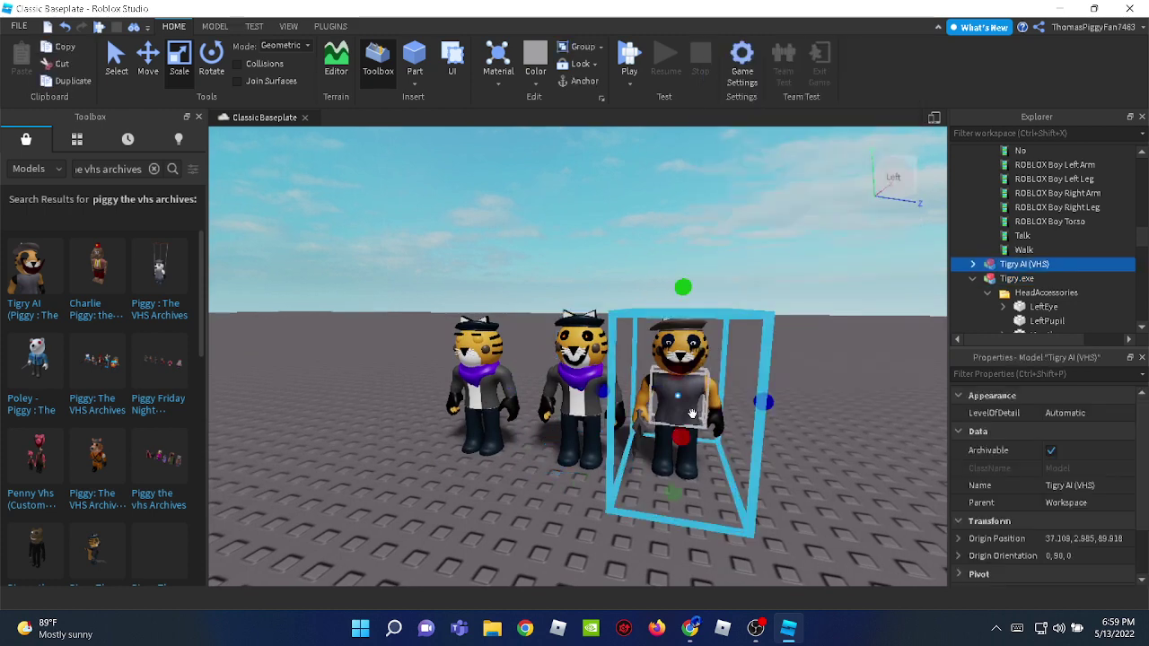
right_click(693, 420)
left_click(737, 144)
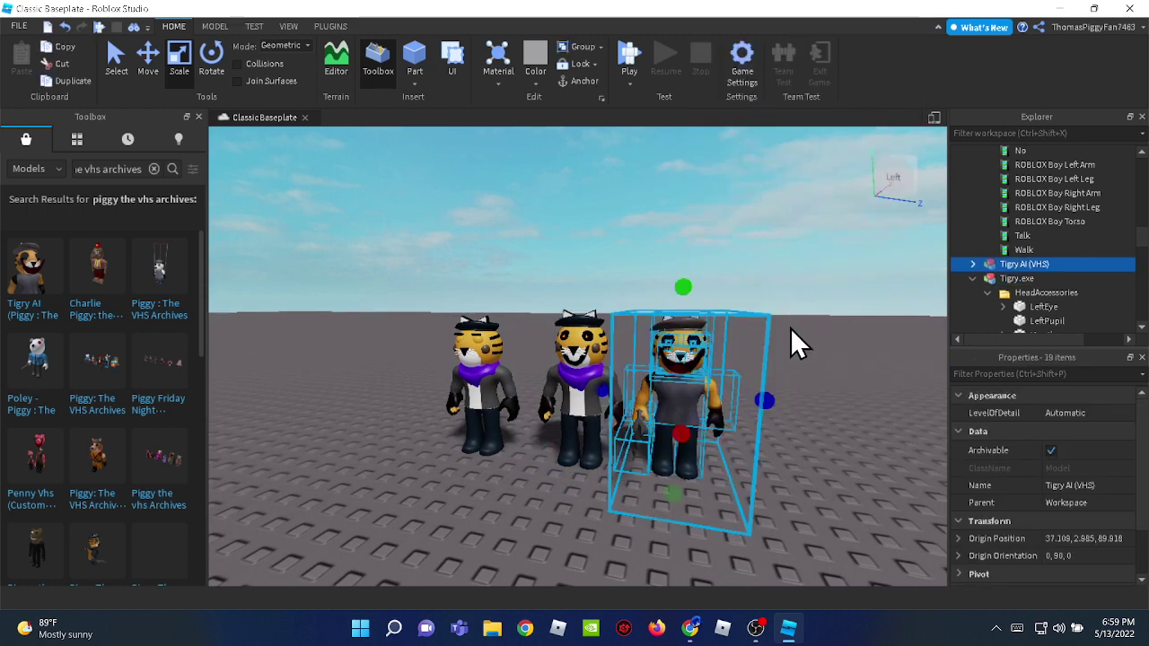
key("Delete")
left_click(759, 630)
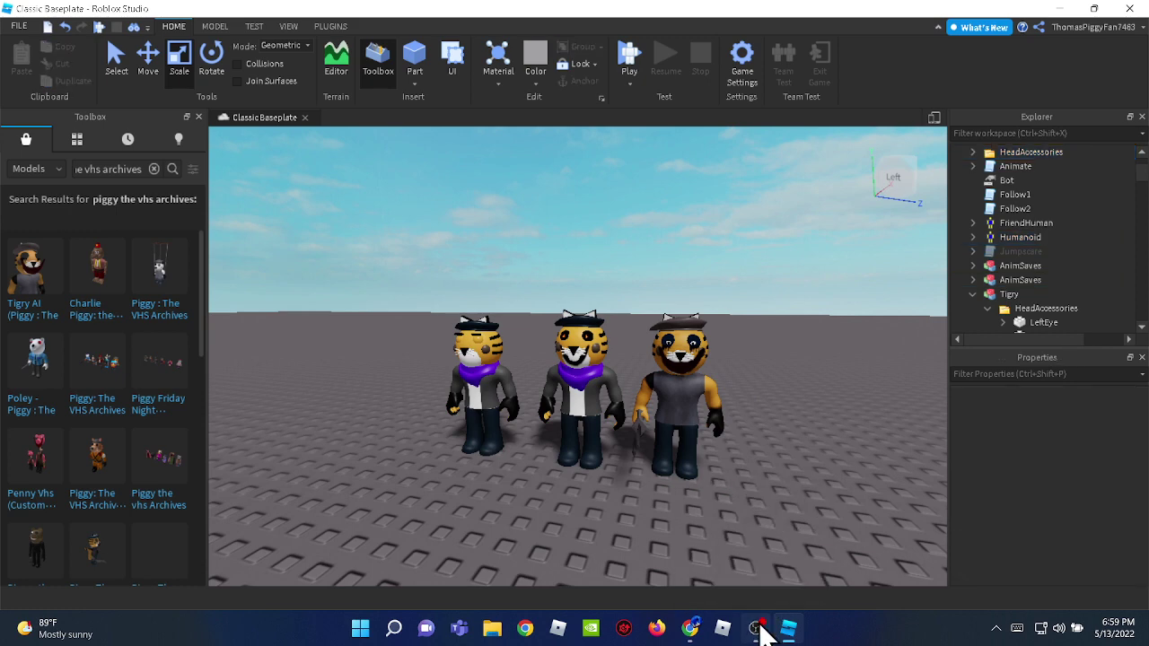